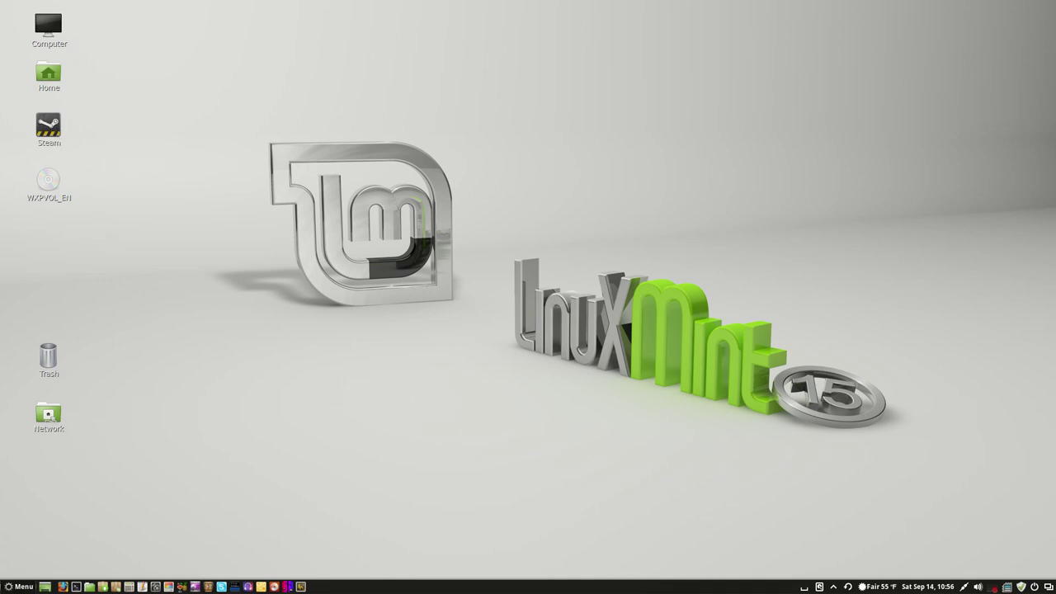
# - Launch VirtualBox from the Cinnamon Menu's Accessories list
pyautogui.click(18, 587)
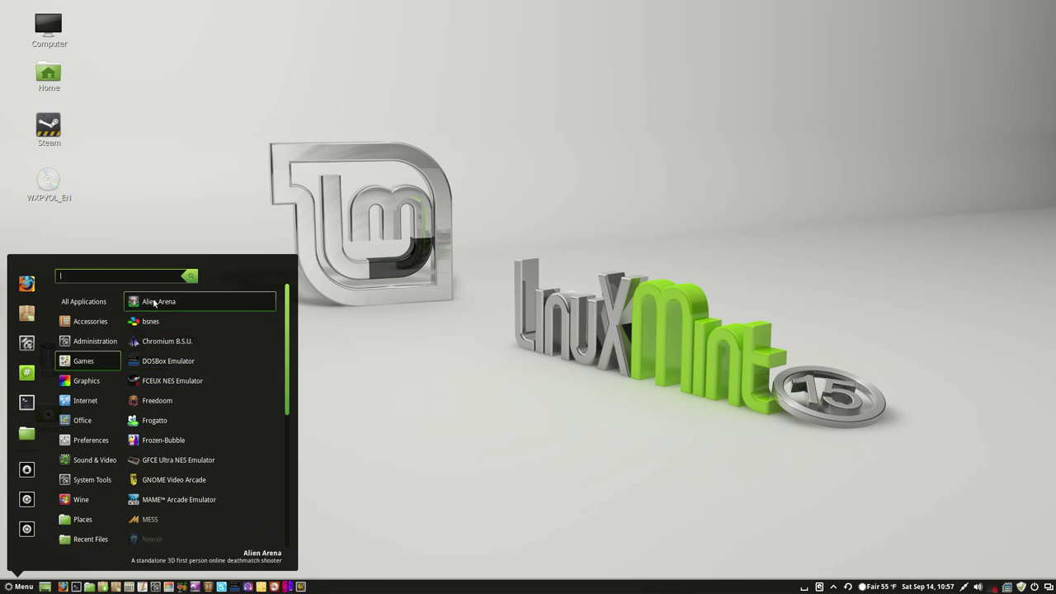
pyautogui.scroll(-5, 183, 385)
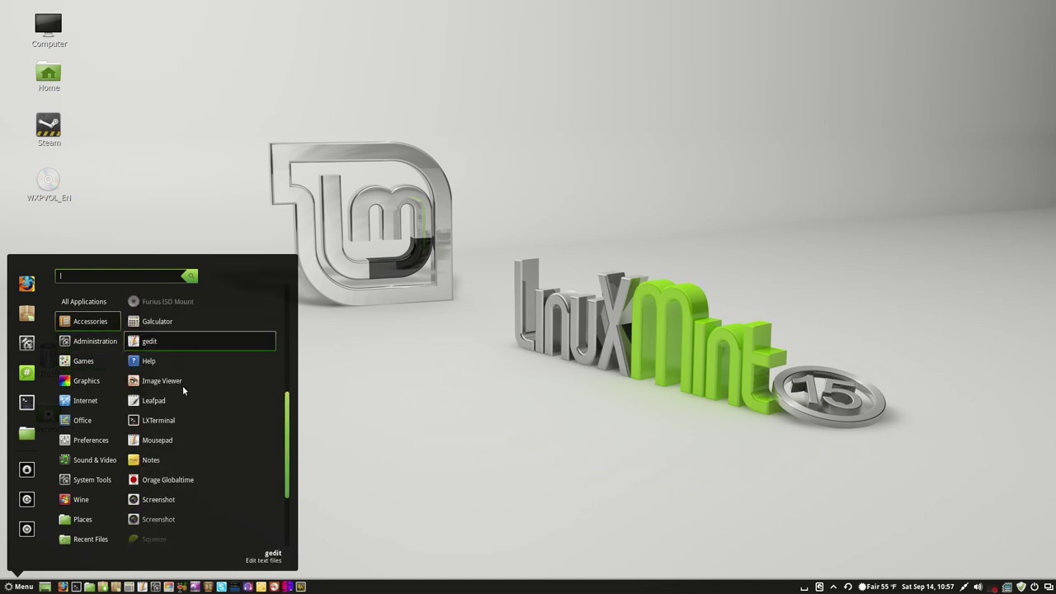
pyautogui.scroll(-3, 197, 428)
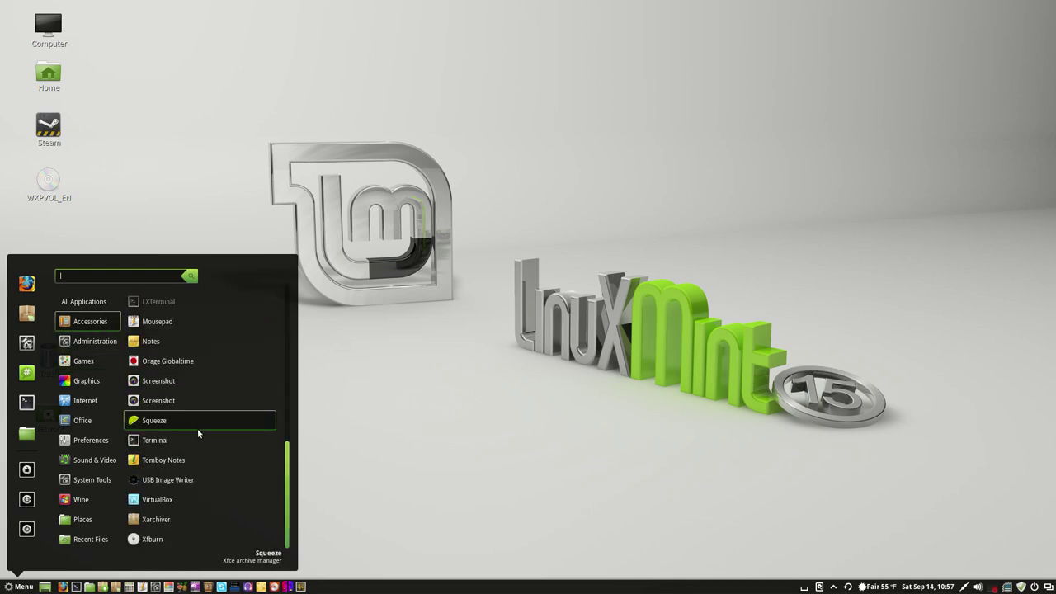
pyautogui.click(192, 496)
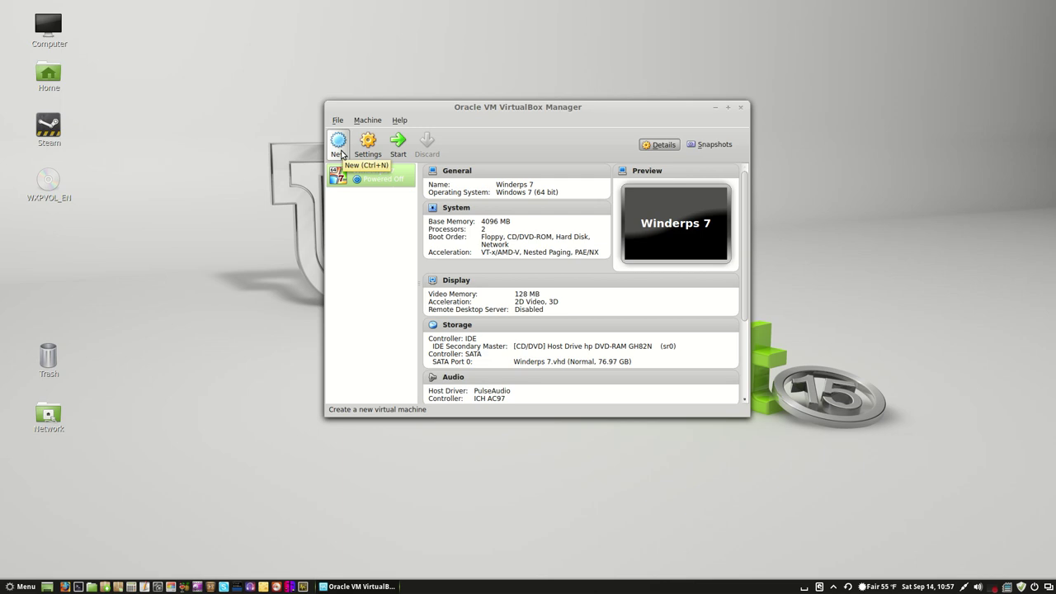
# - Create a new VM named 'Winderps Fisher Price Edition' with Windows XP as its version
pyautogui.click(940, 587)
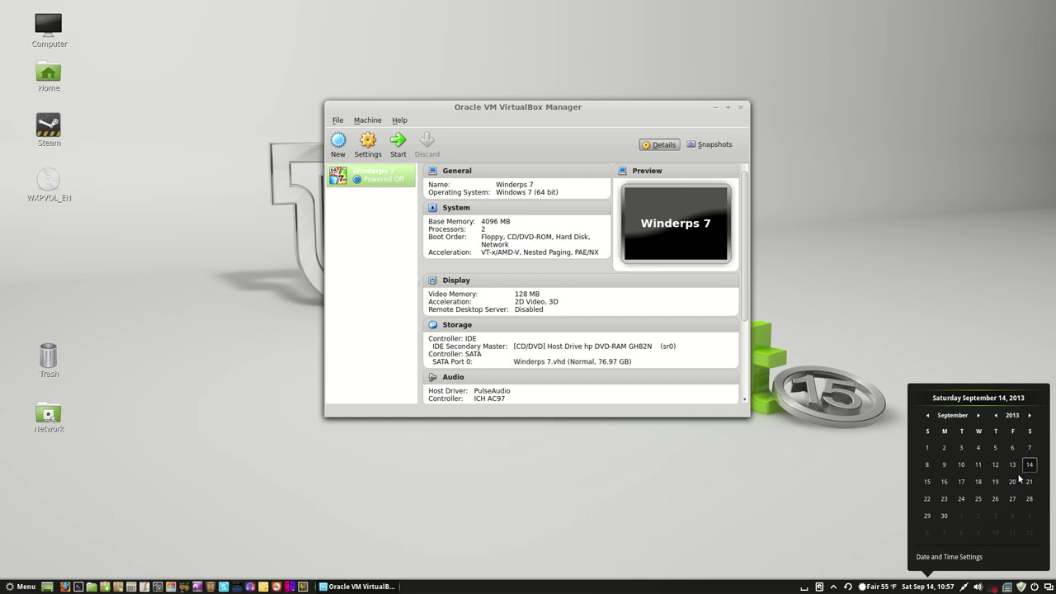
pyautogui.click(926, 296)
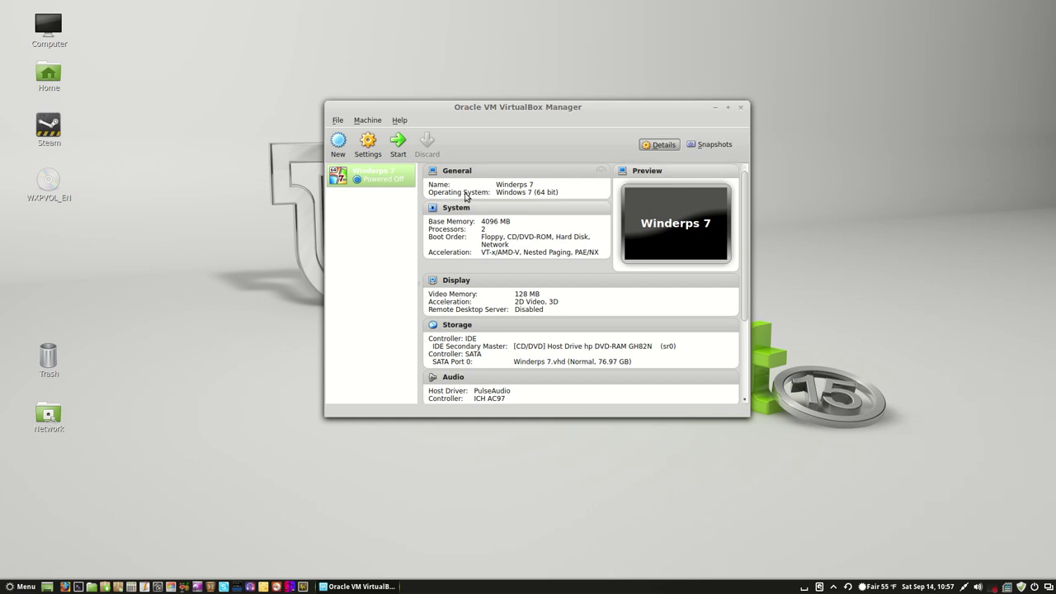
pyautogui.click(338, 144)
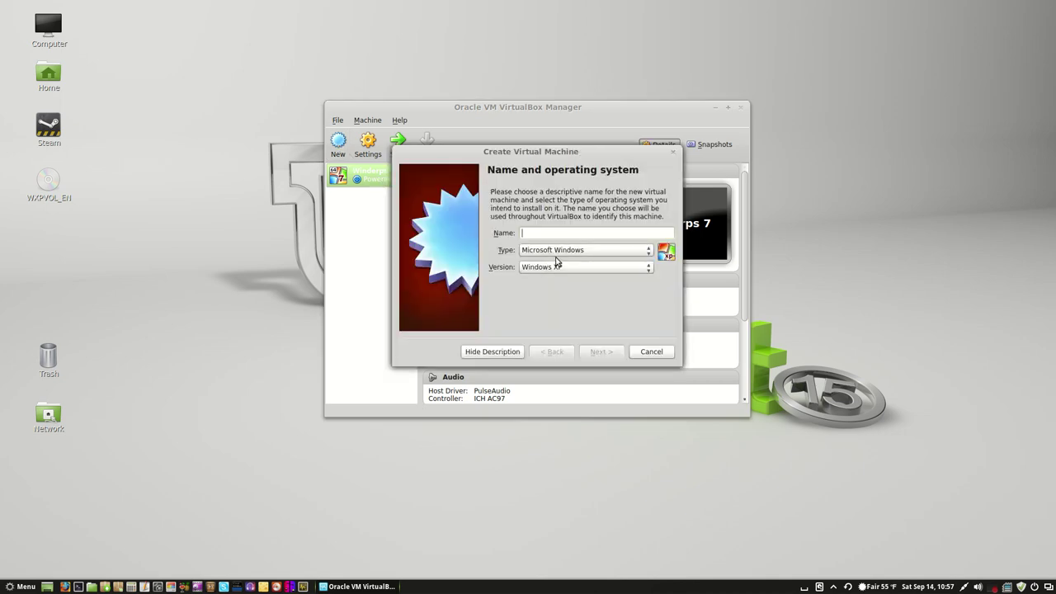
pyautogui.write('Winderps Fisher ')
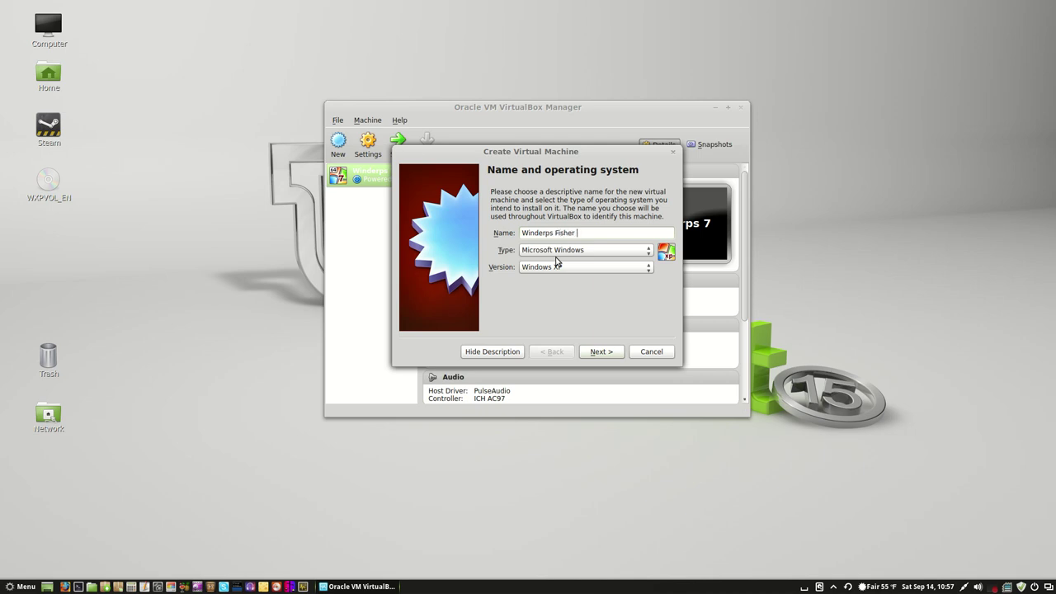
pyautogui.write('Price Edition')
pyautogui.click(640, 266)
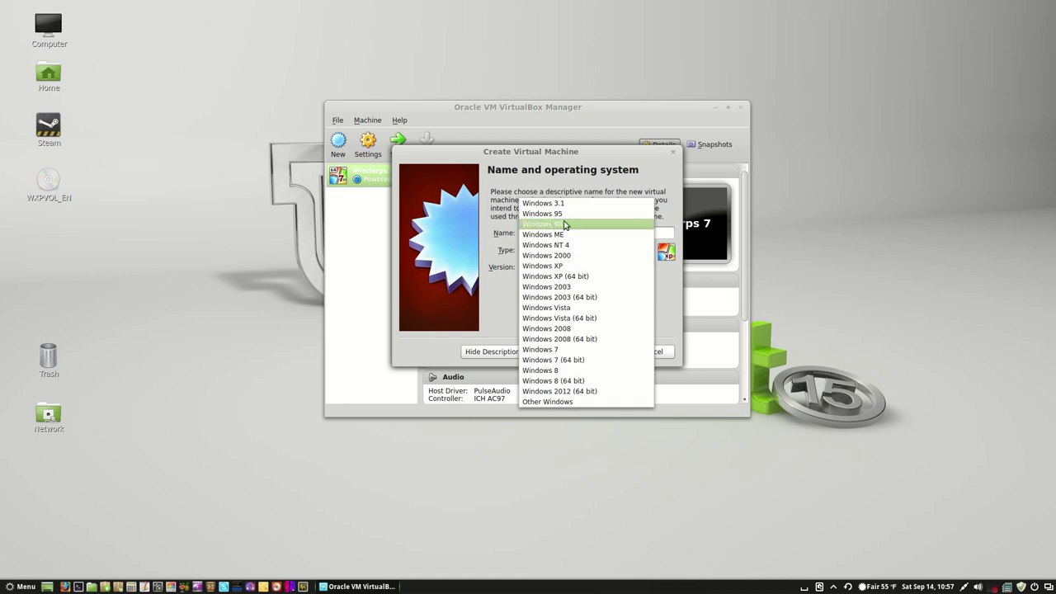
pyautogui.click(566, 266)
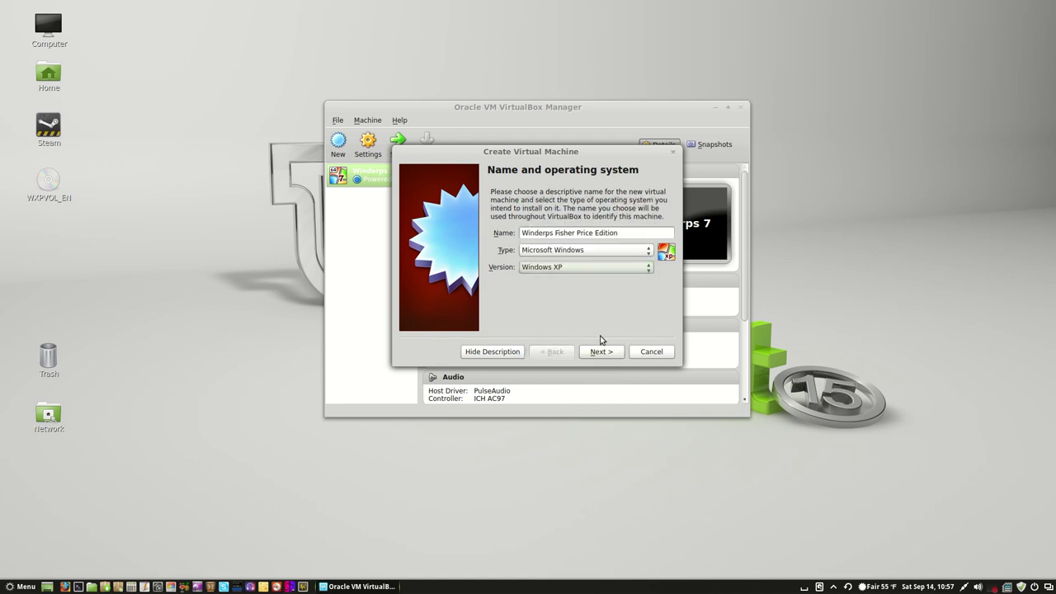
pyautogui.click(608, 354)
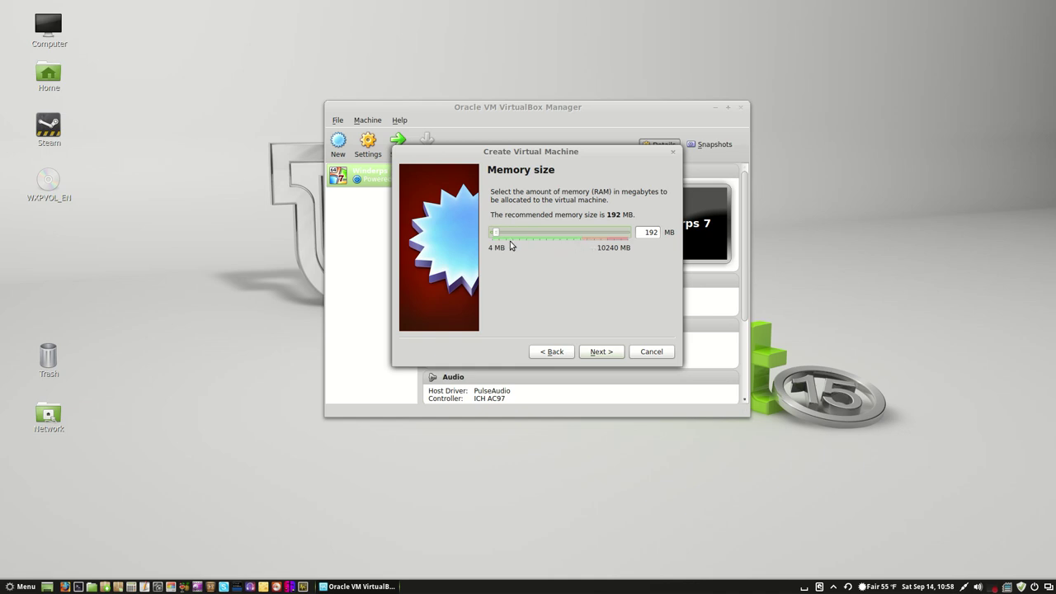
# - Give the machine 2048 MB of memory and choose to create a new virtual hard drive
pyautogui.moveTo(496, 235); pyautogui.dragTo(508, 238)
pyautogui.moveTo(506, 236); pyautogui.dragTo(518, 236)
pyautogui.click(601, 351)
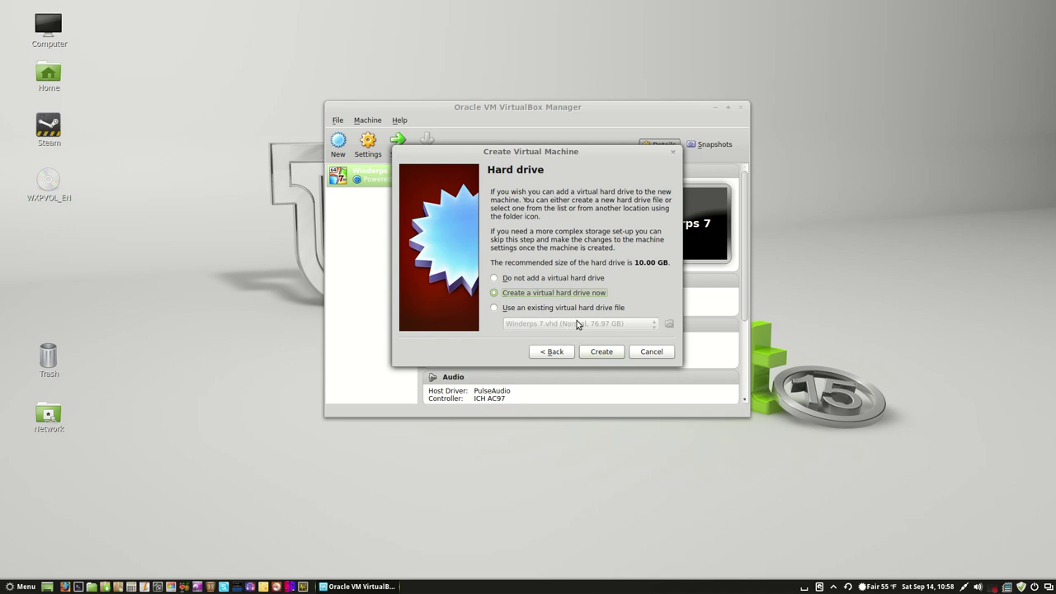
pyautogui.click(605, 352)
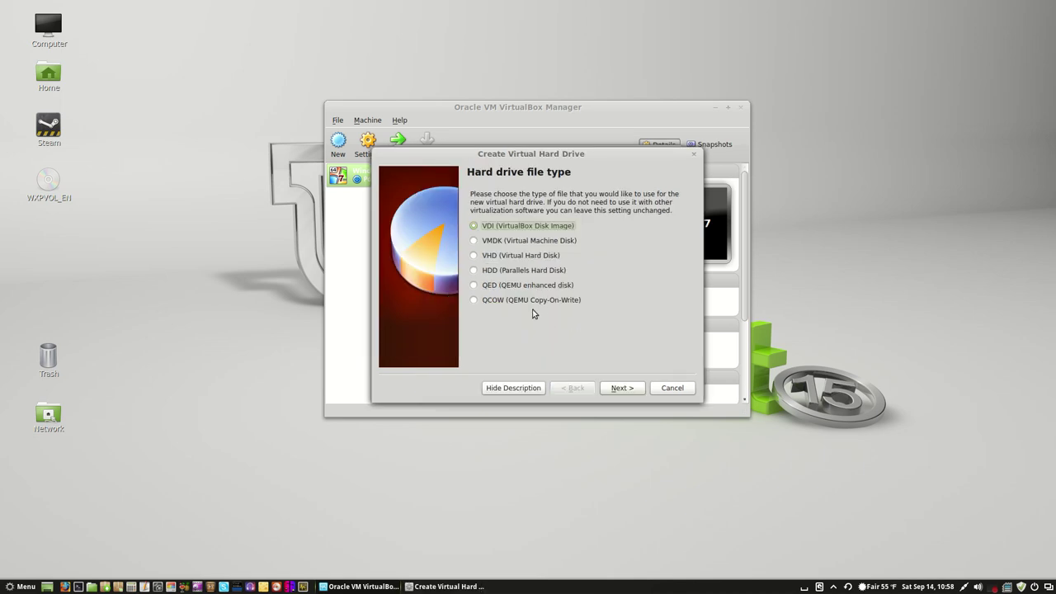
# - Choose a dynamically allocated VHD disk sized 76.97 GB
pyautogui.click(474, 256)
pyautogui.click(624, 387)
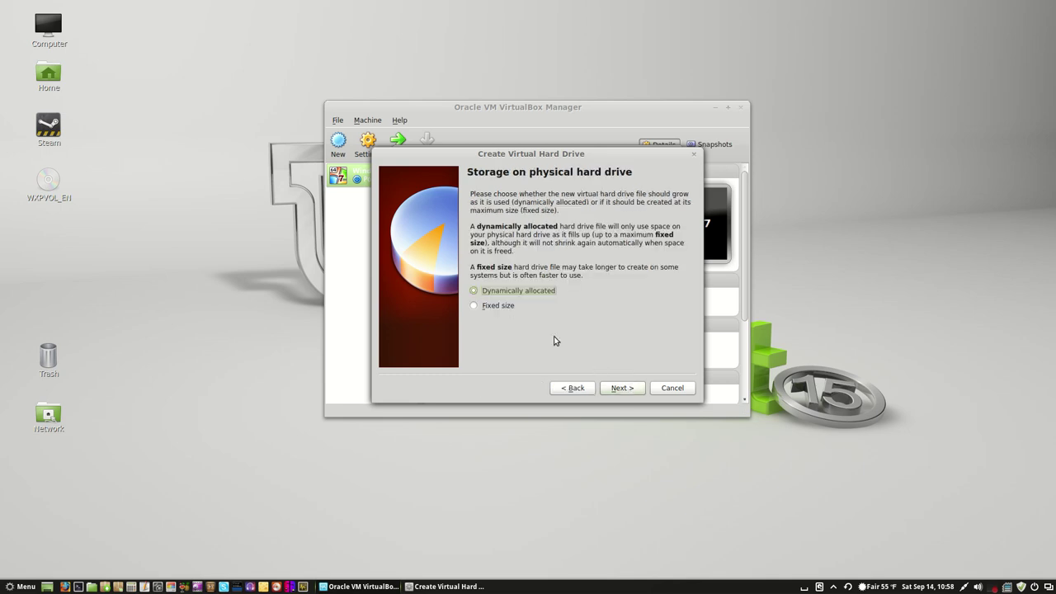
pyautogui.click(625, 387)
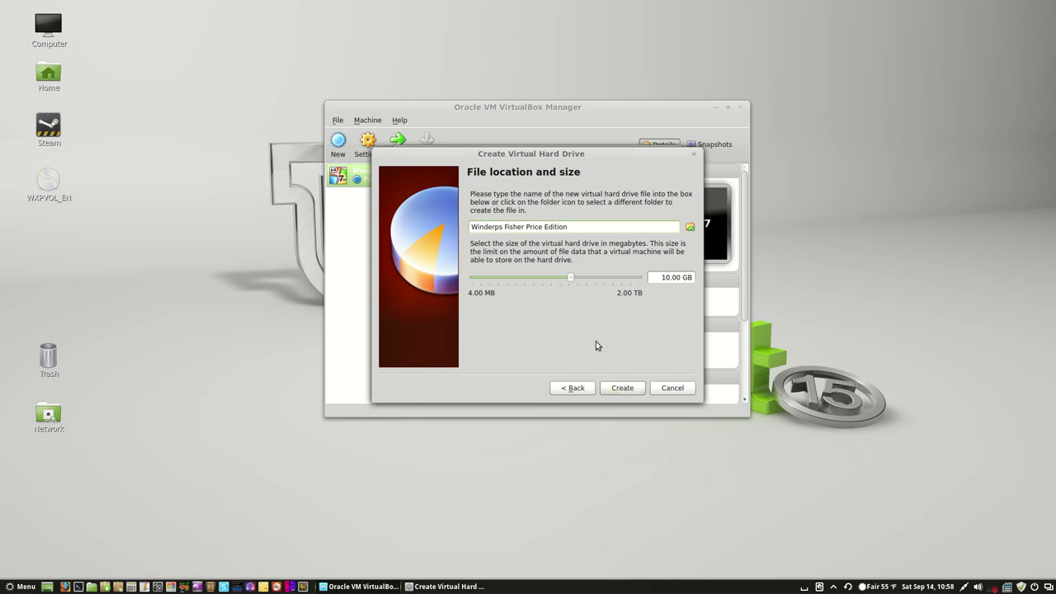
pyautogui.moveTo(569, 282); pyautogui.dragTo(590, 282)
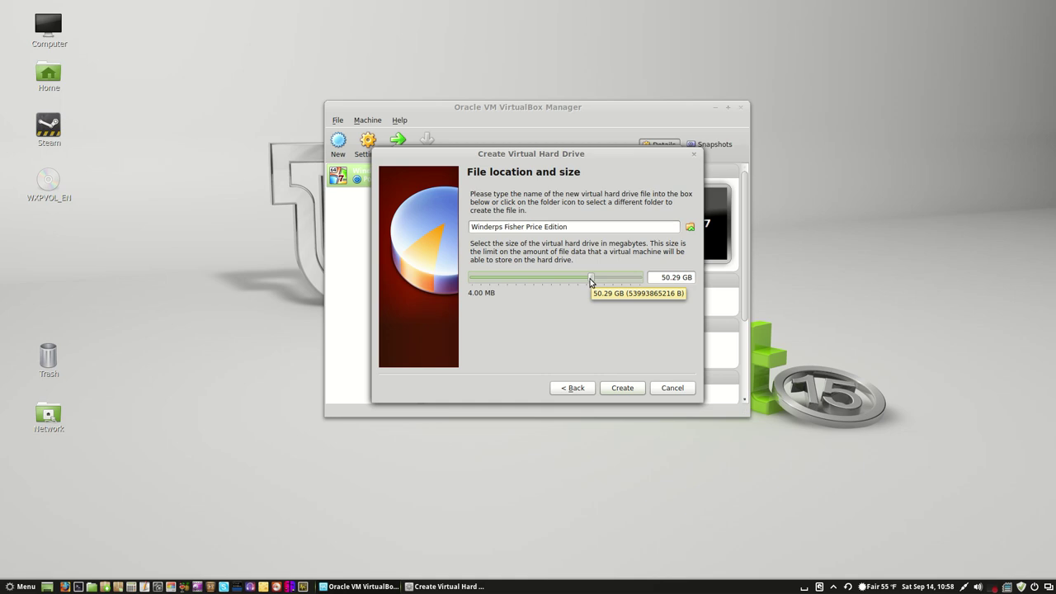
pyautogui.moveTo(590, 282); pyautogui.dragTo(595, 282)
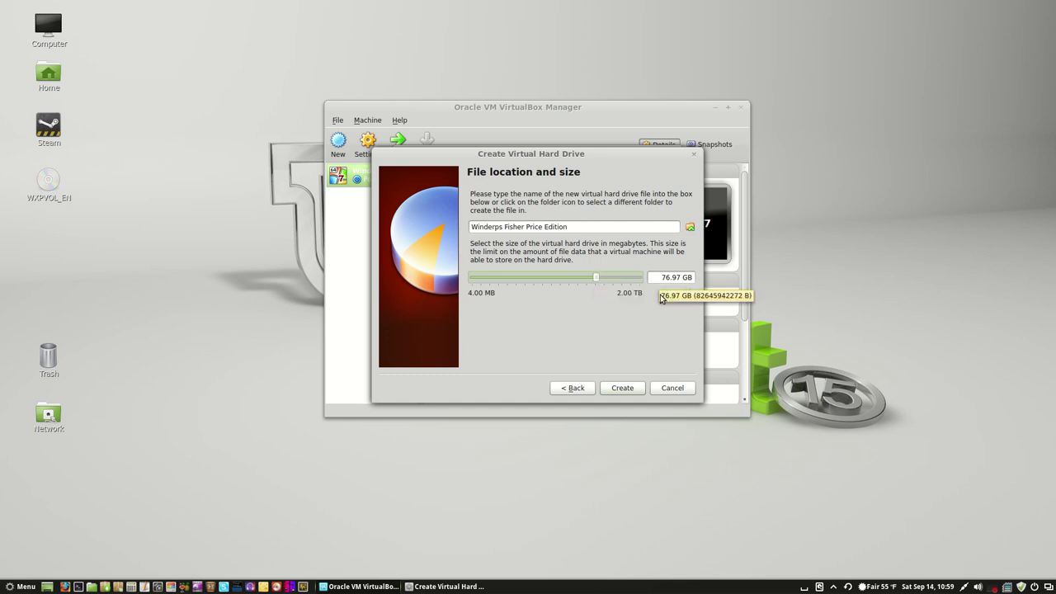
# - Finish creating the machine, set Drag'n'Drop to Bidirectional, and show the Mini ToolBar at top
pyautogui.click(622, 388)
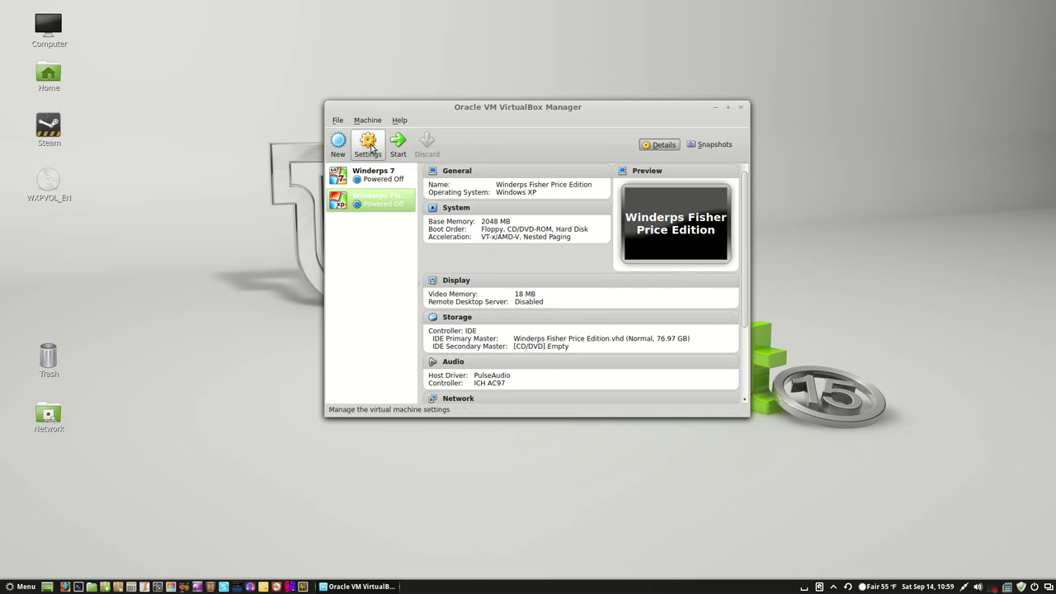
pyautogui.click(368, 147)
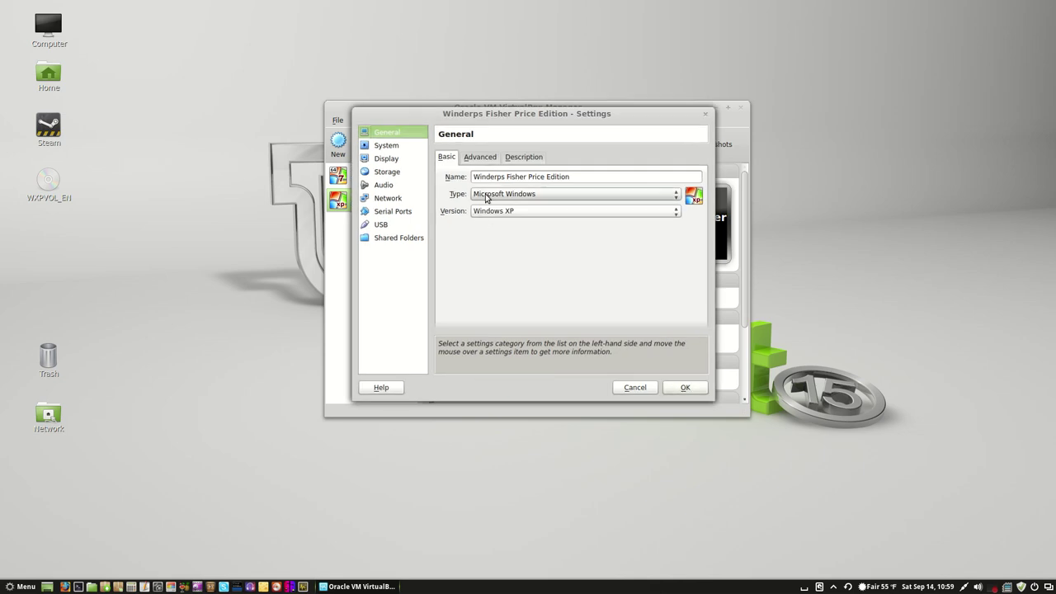
pyautogui.click(478, 159)
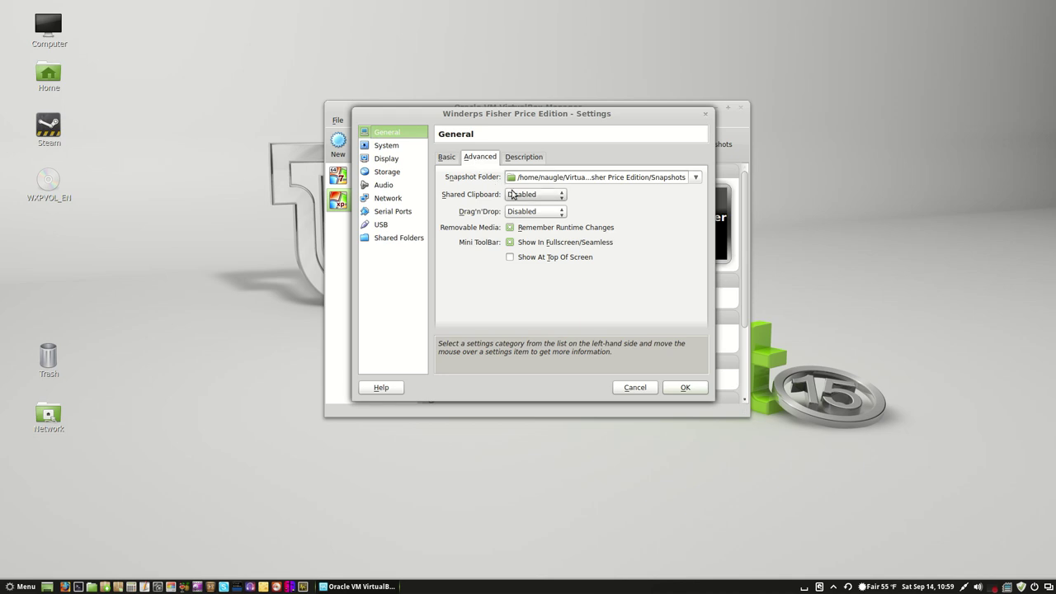
pyautogui.click(552, 214)
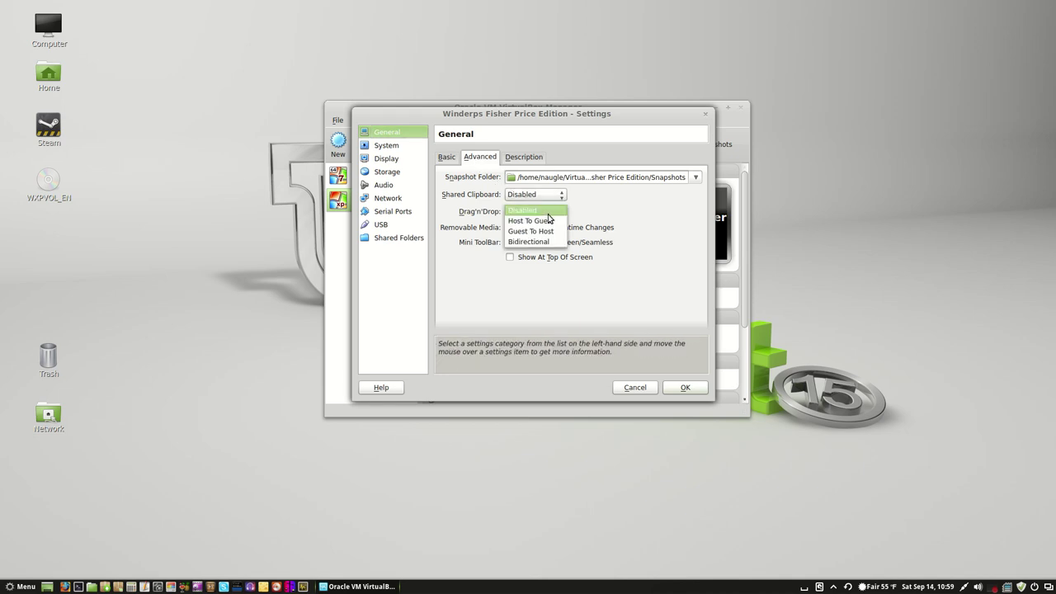
pyautogui.click(549, 242)
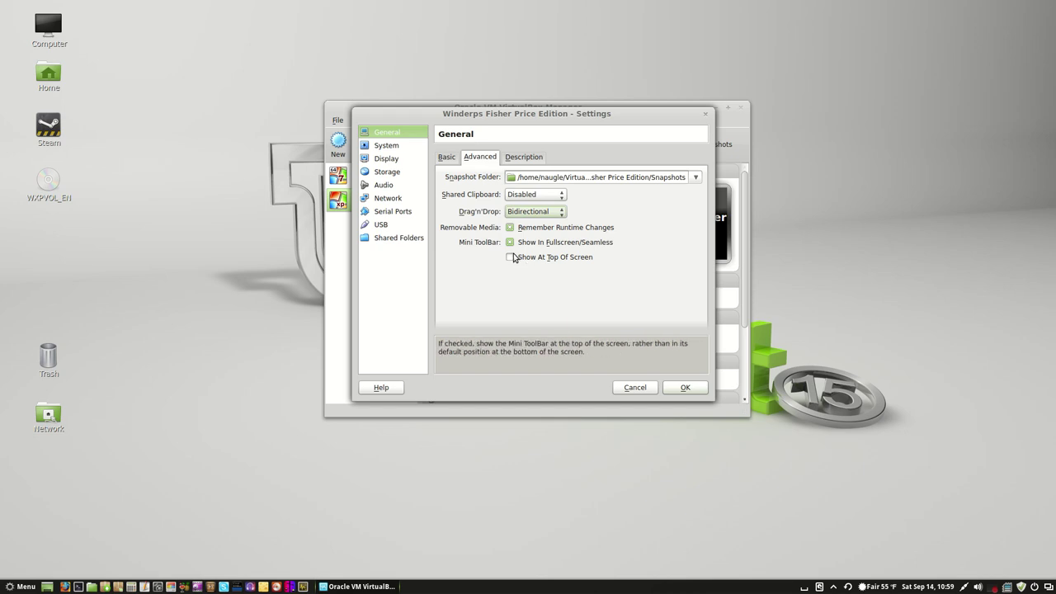
pyautogui.click(511, 257)
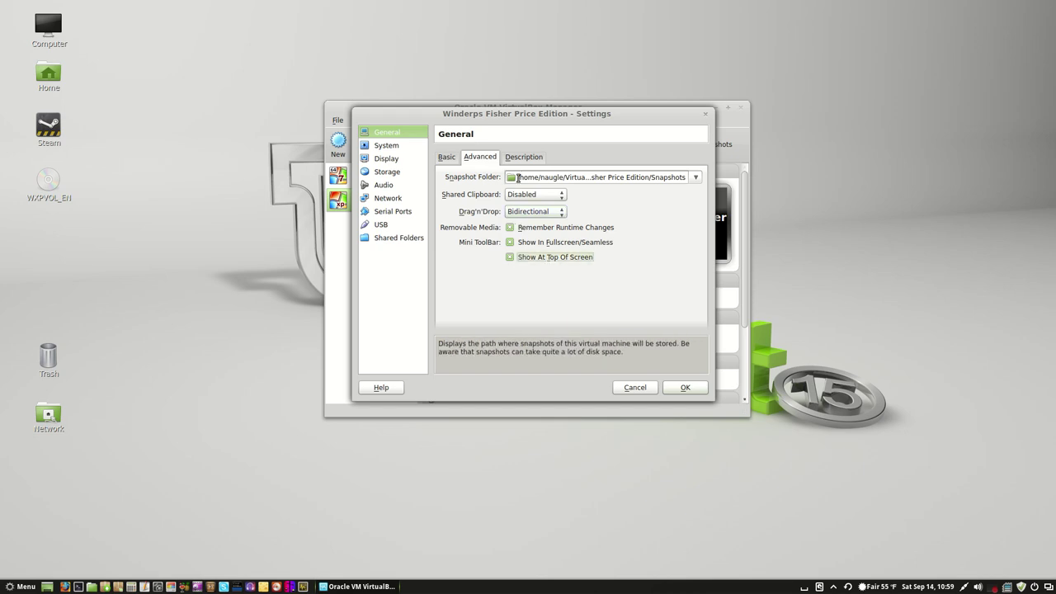
# - Change the Shared Clipboard mode and review the Description and Basic general settings
pyautogui.click(535, 198)
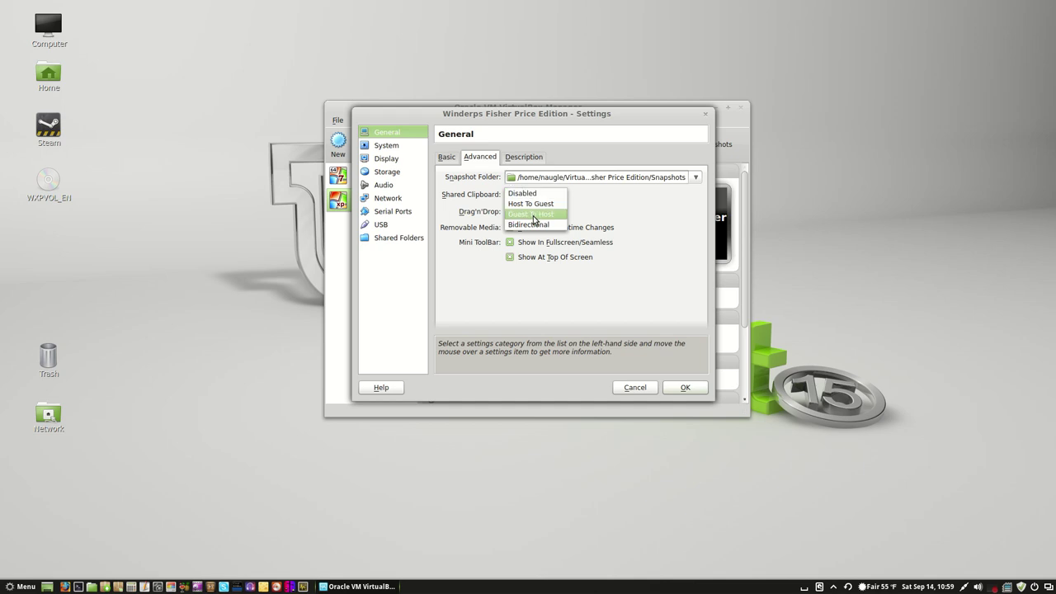
pyautogui.click(536, 224)
pyautogui.click(517, 159)
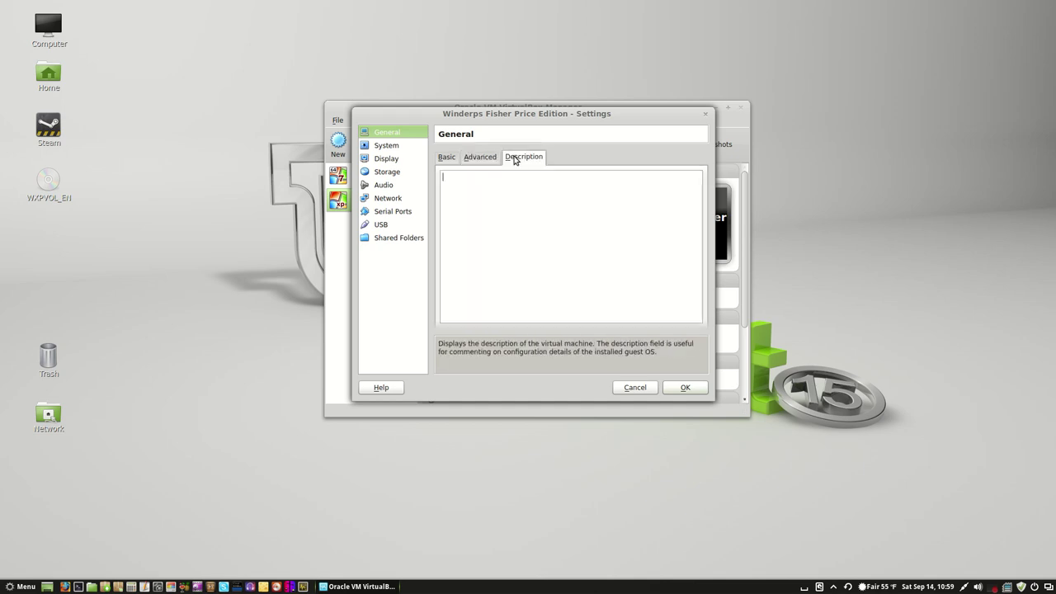
pyautogui.click(478, 162)
pyautogui.click(450, 159)
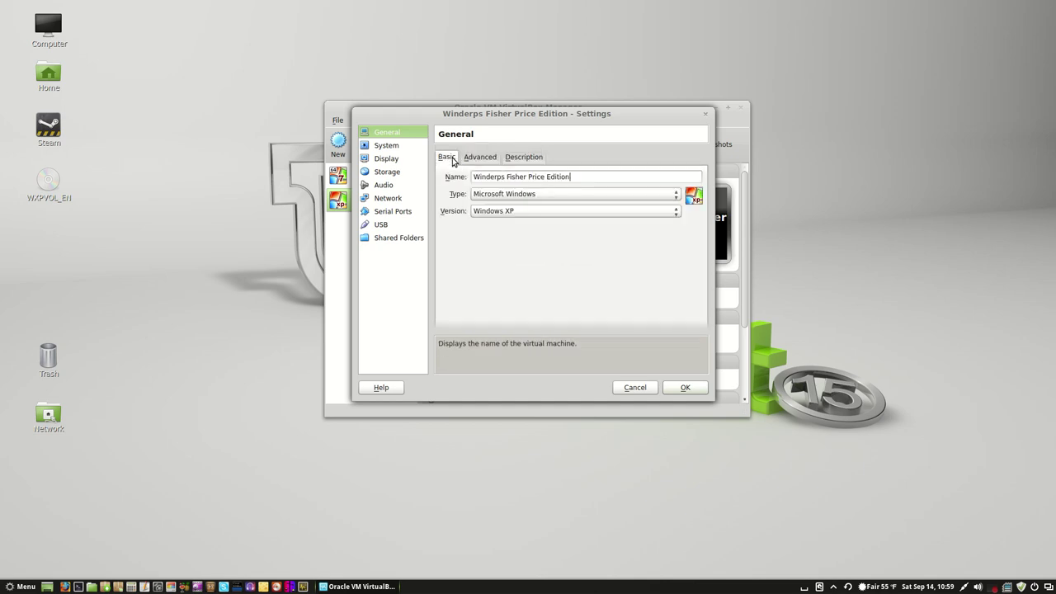
# - Enable Network boot, move Floppy to the end of the boot order, and keep the PIIX3 chipset
pyautogui.click(389, 146)
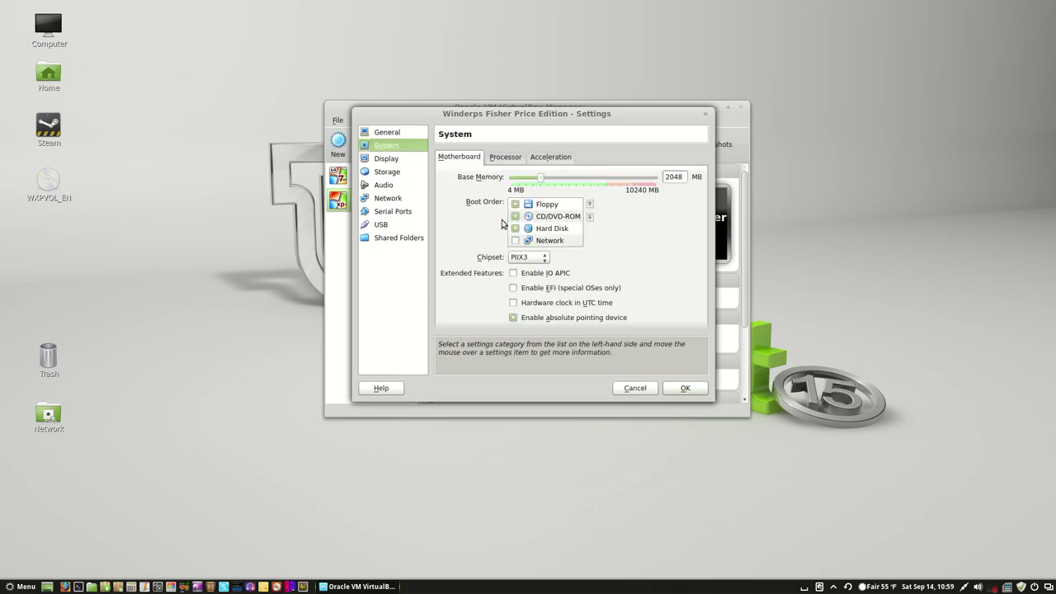
pyautogui.click(514, 240)
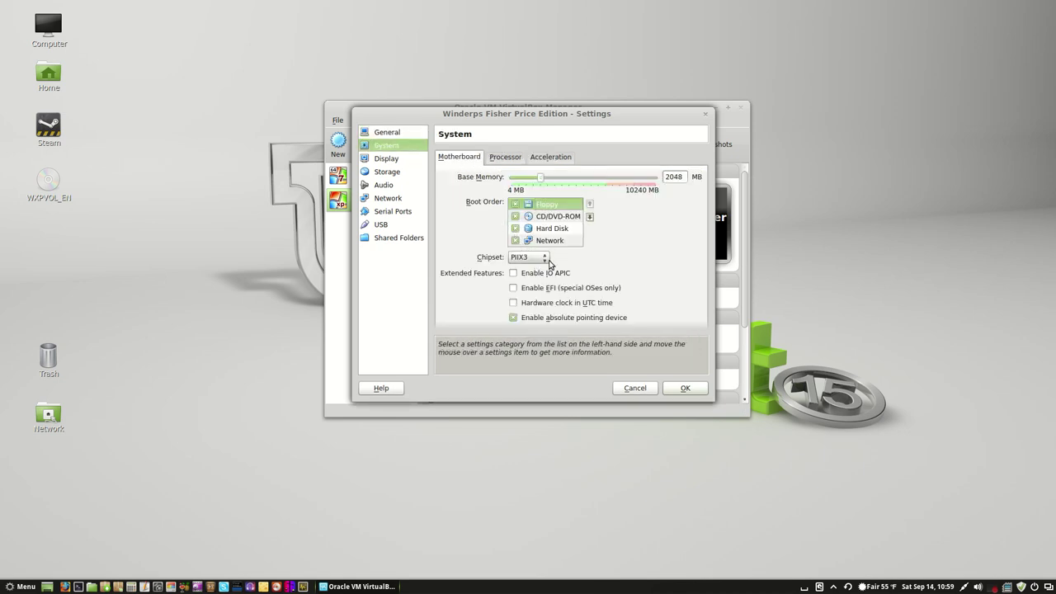
pyautogui.click(590, 217)
pyautogui.click(589, 217)
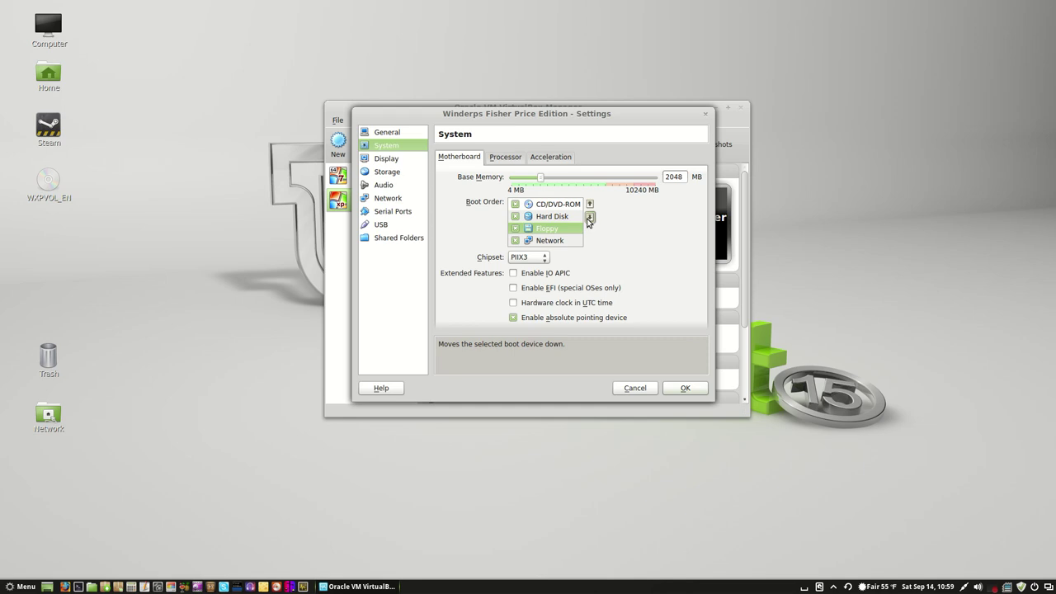
pyautogui.click(590, 217)
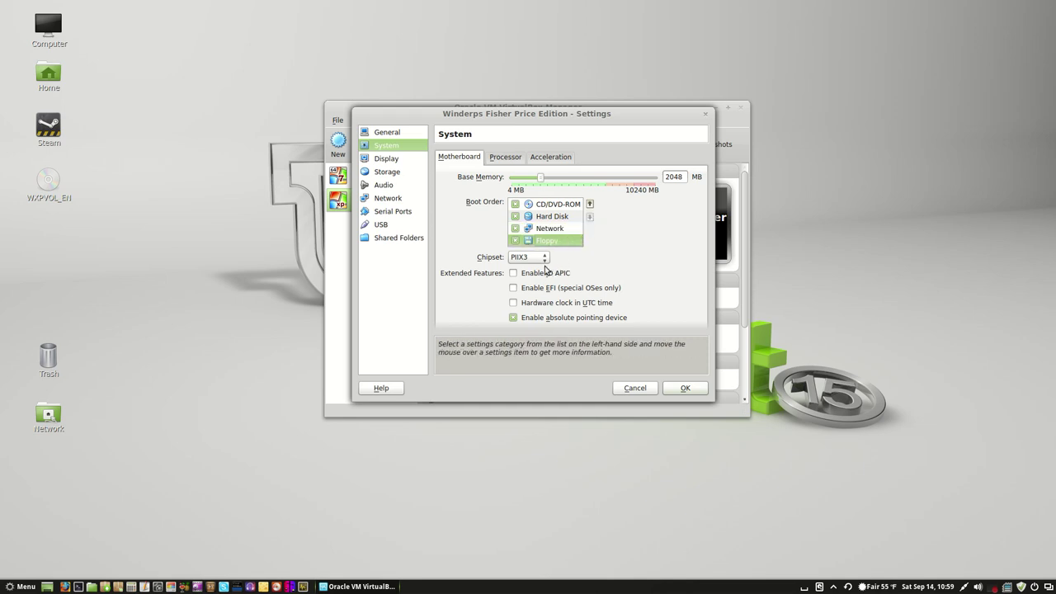
pyautogui.click(543, 259)
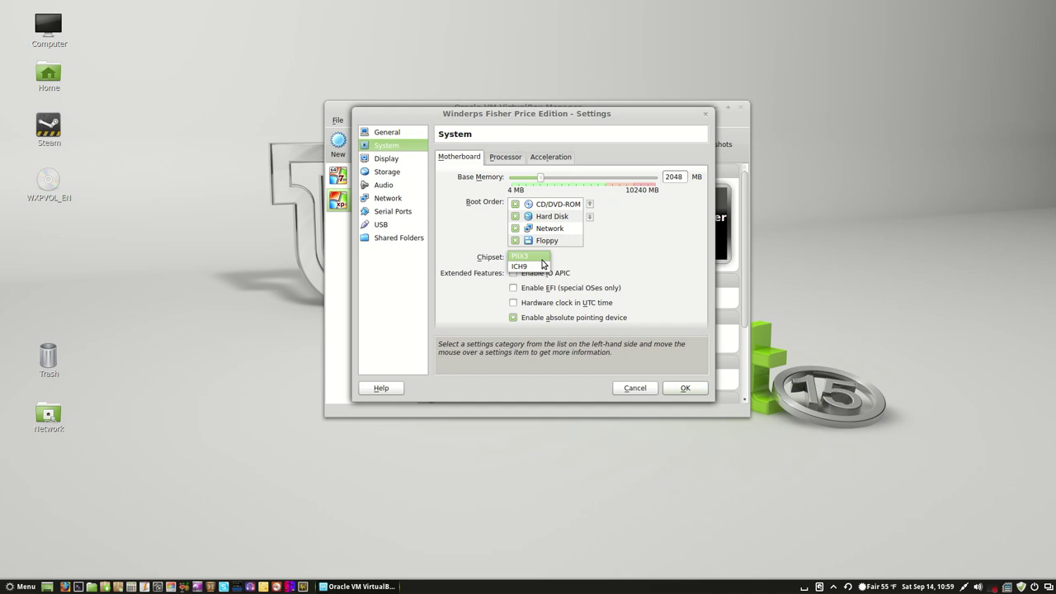
pyautogui.click(542, 259)
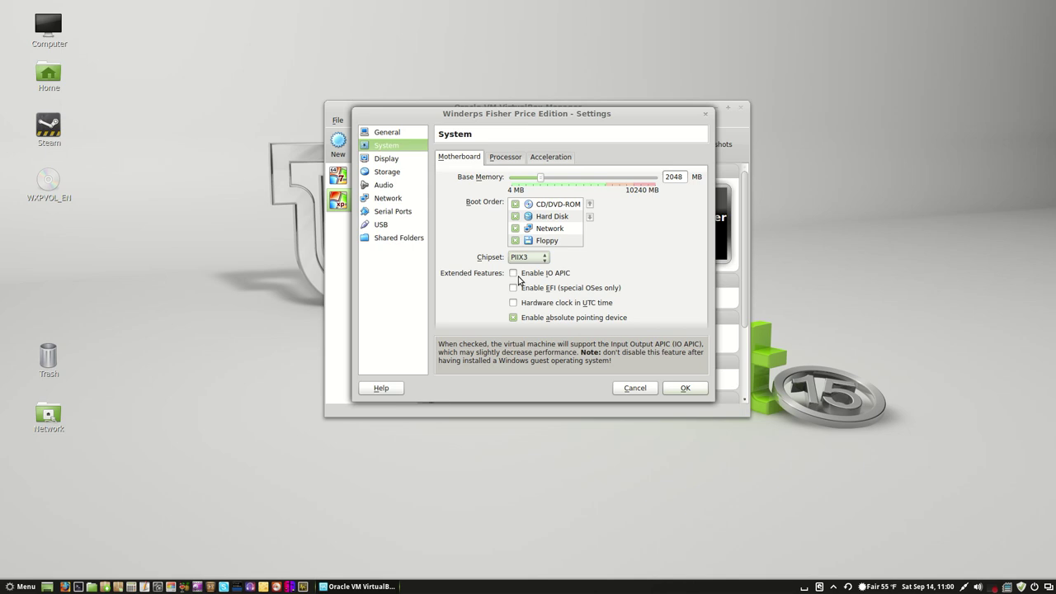
pyautogui.click(505, 158)
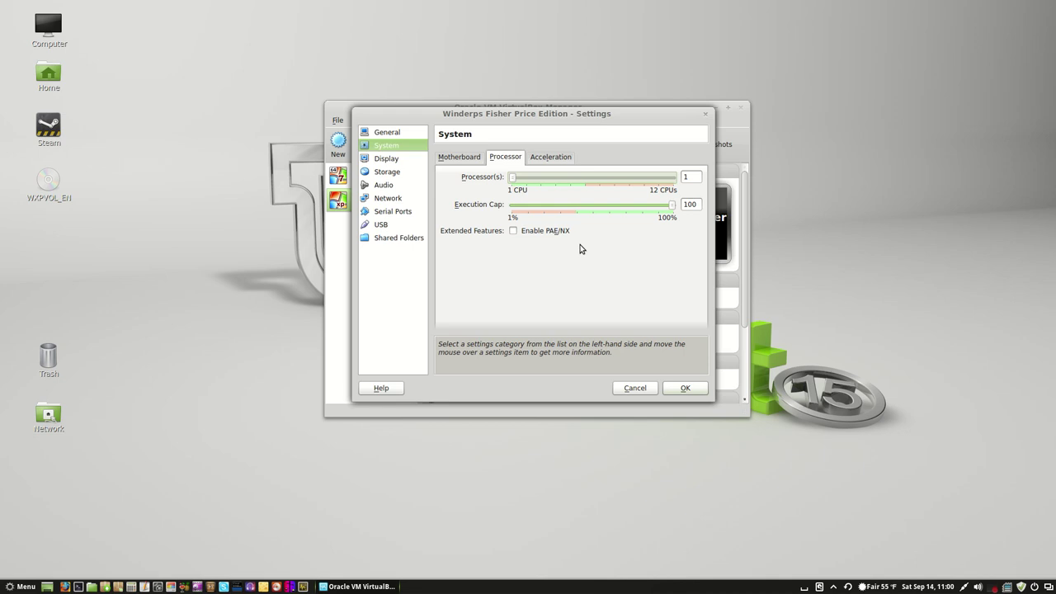
# - Enable PAE/NX and set the execution cap to 90%, keeping 1 processor
pyautogui.click(542, 234)
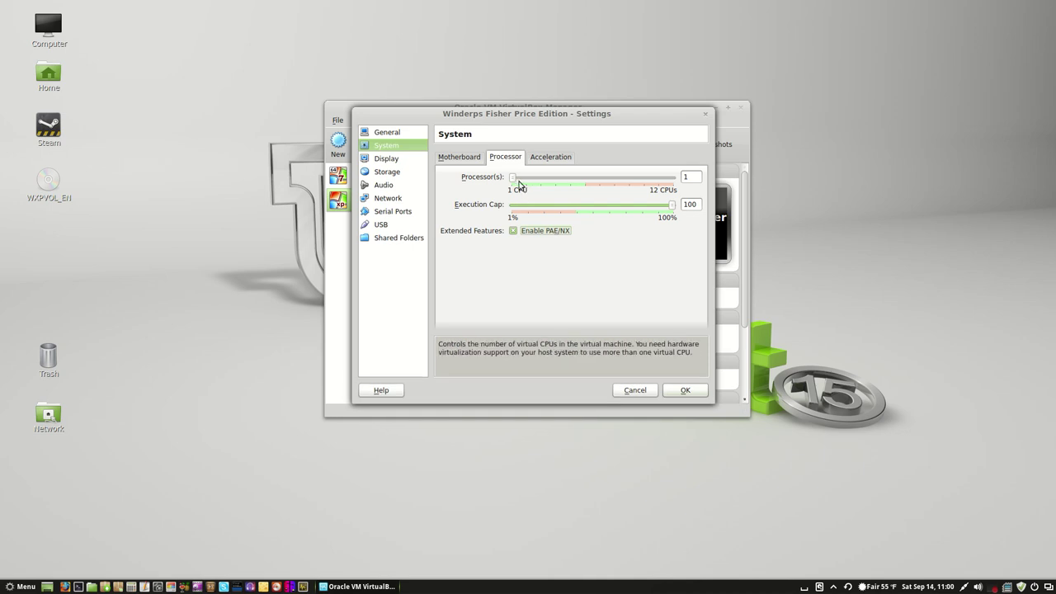
pyautogui.moveTo(673, 210); pyautogui.dragTo(655, 209)
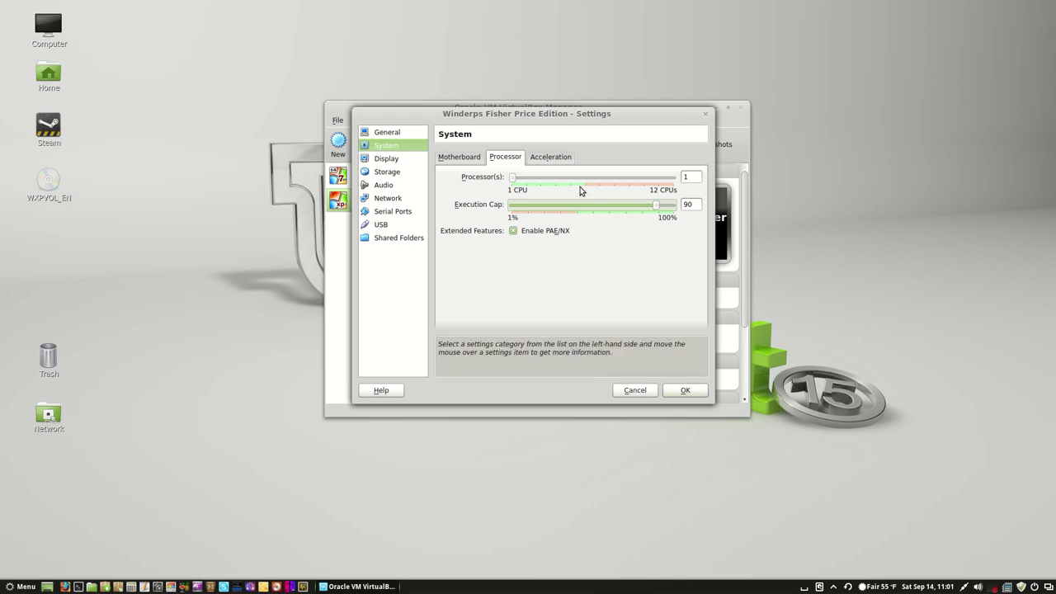
pyautogui.click(546, 159)
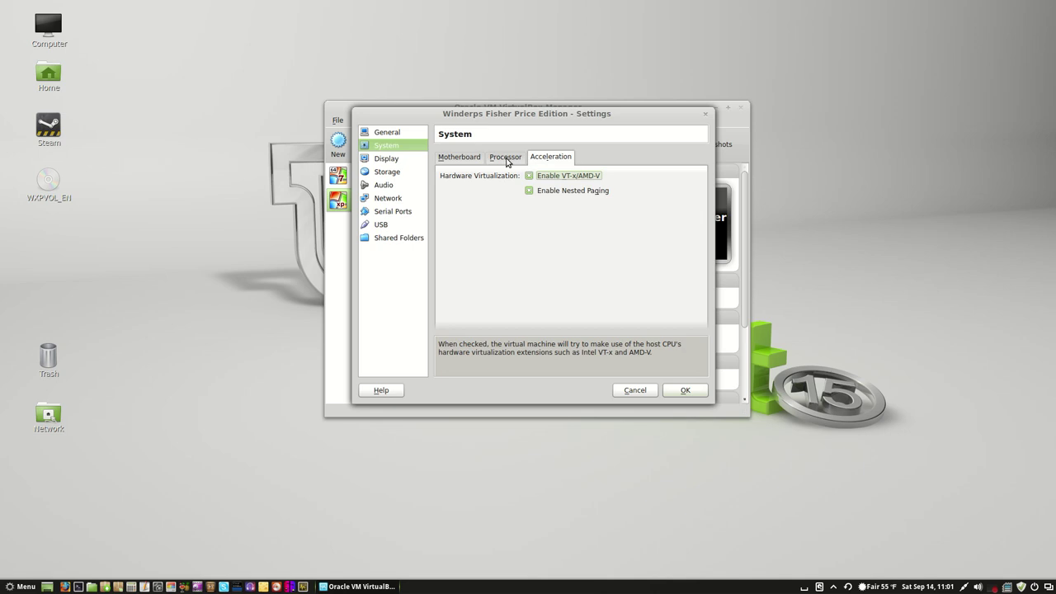
pyautogui.click(509, 161)
pyautogui.moveTo(514, 180)
pyautogui.mouseDown()
pyautogui.moveTo(656, 194)
pyautogui.moveTo(533, 182)
pyautogui.mouseUp()
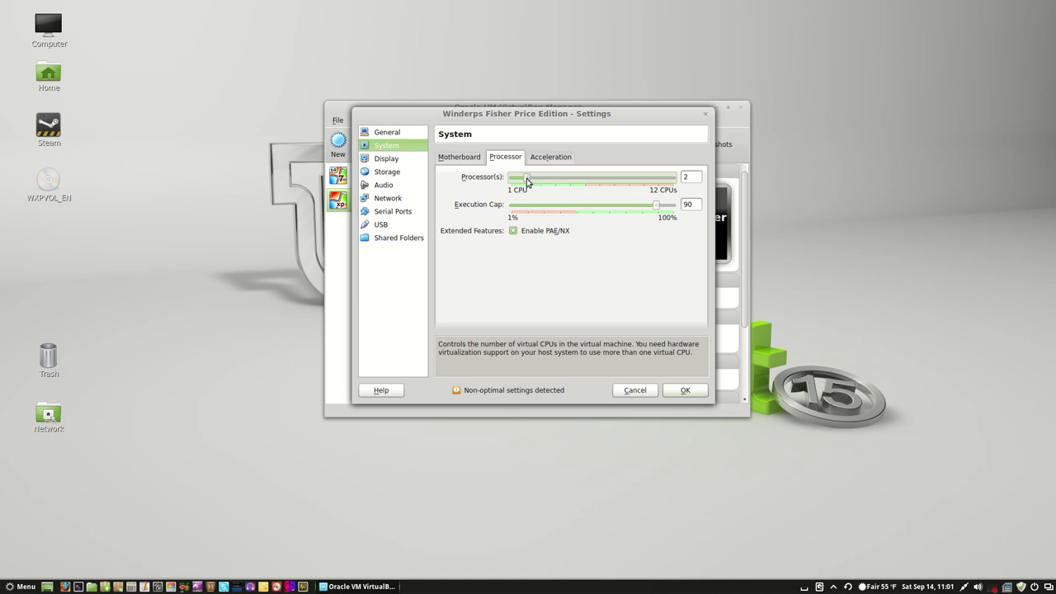
pyautogui.moveTo(528, 180); pyautogui.dragTo(513, 178)
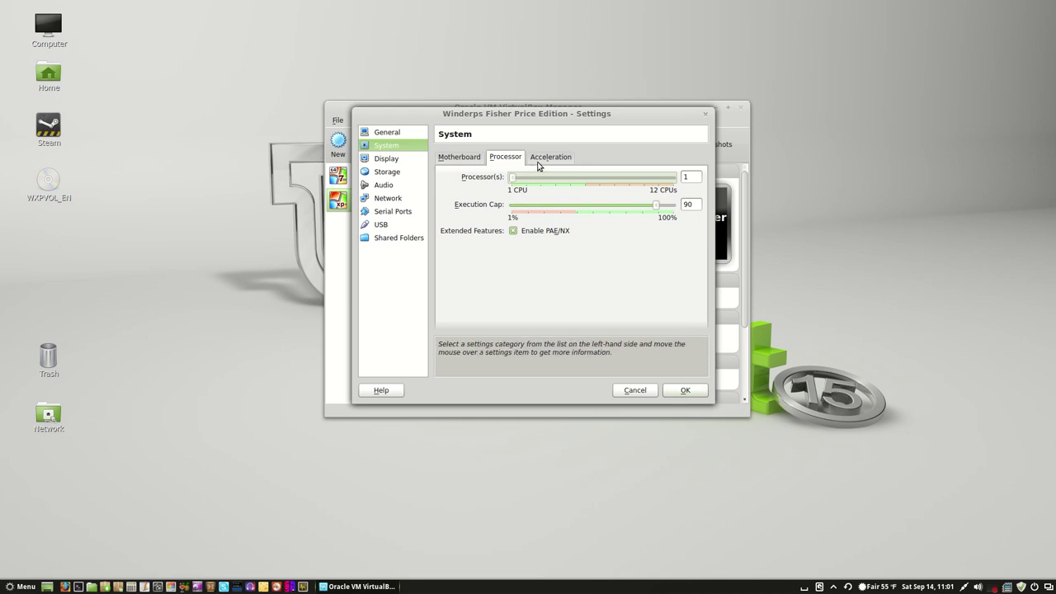
pyautogui.click(542, 159)
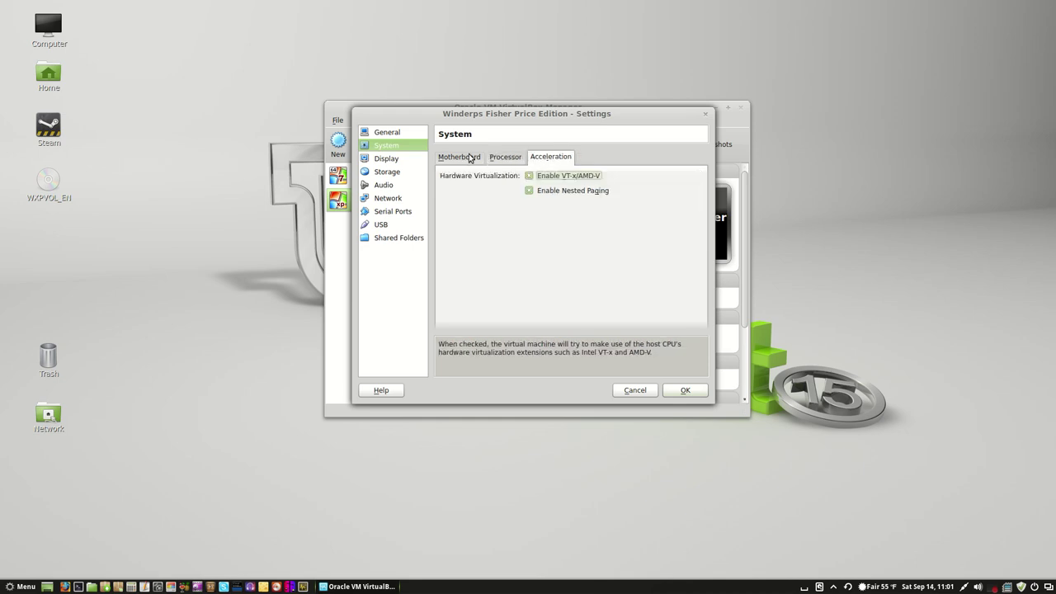
# - Enable 3D and 2D video acceleration and set video memory to 128 MB
pyautogui.click(386, 158)
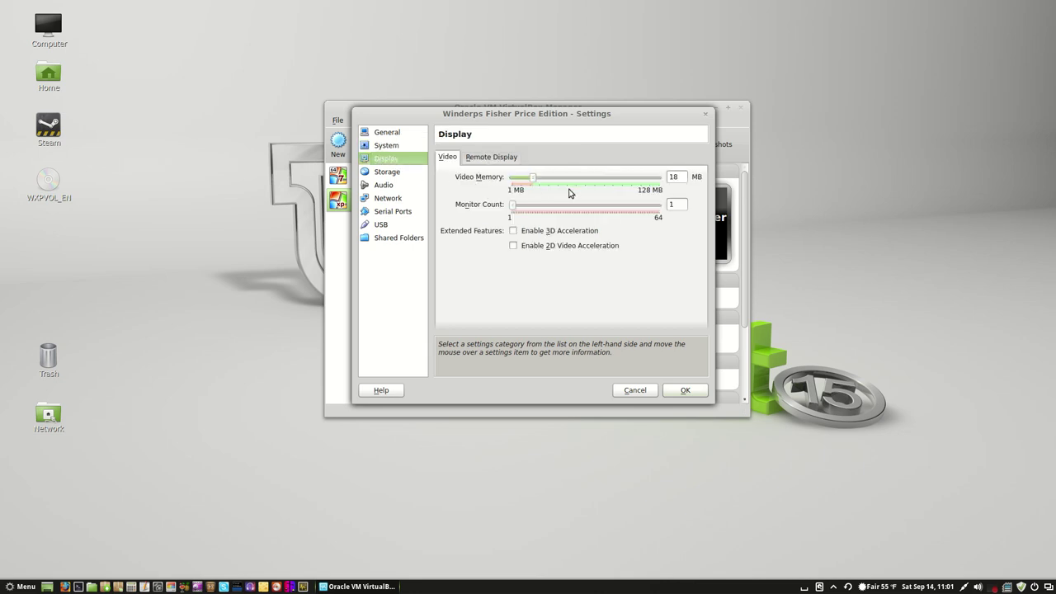
pyautogui.click(513, 231)
pyautogui.click(513, 246)
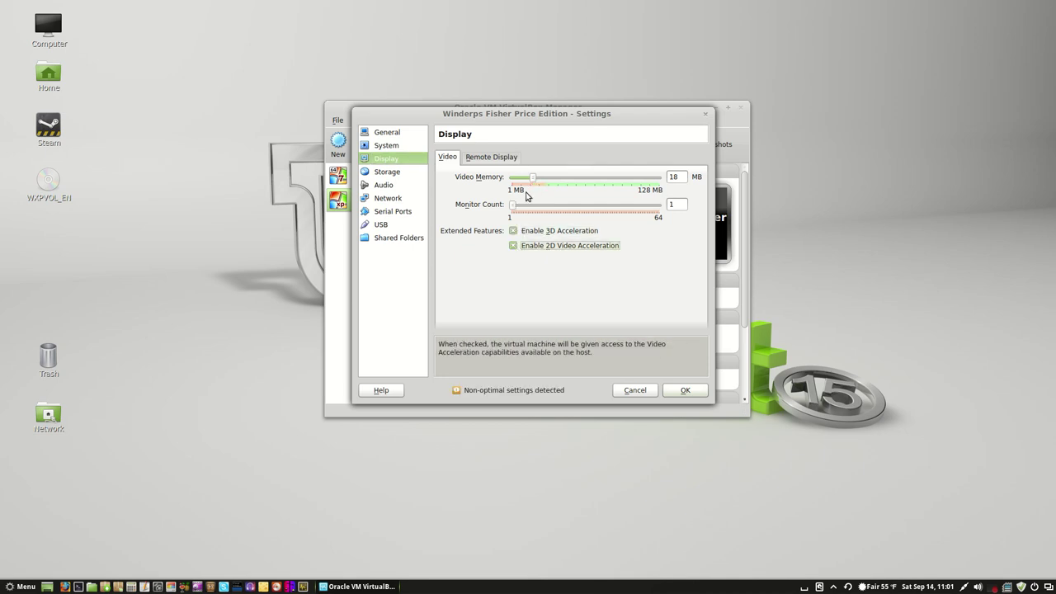
pyautogui.moveTo(537, 179); pyautogui.dragTo(658, 189)
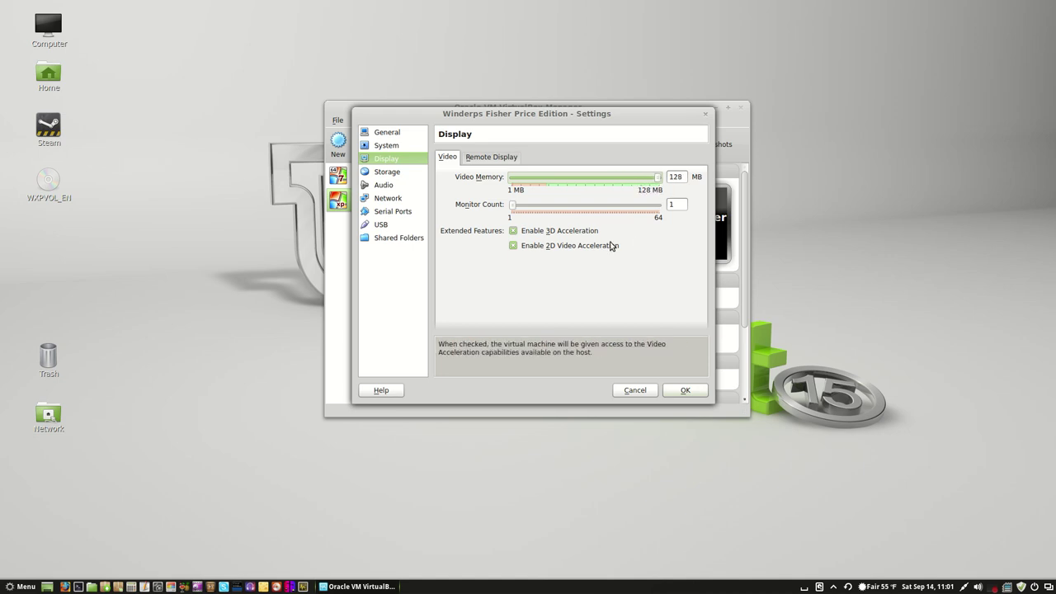
pyautogui.click(478, 160)
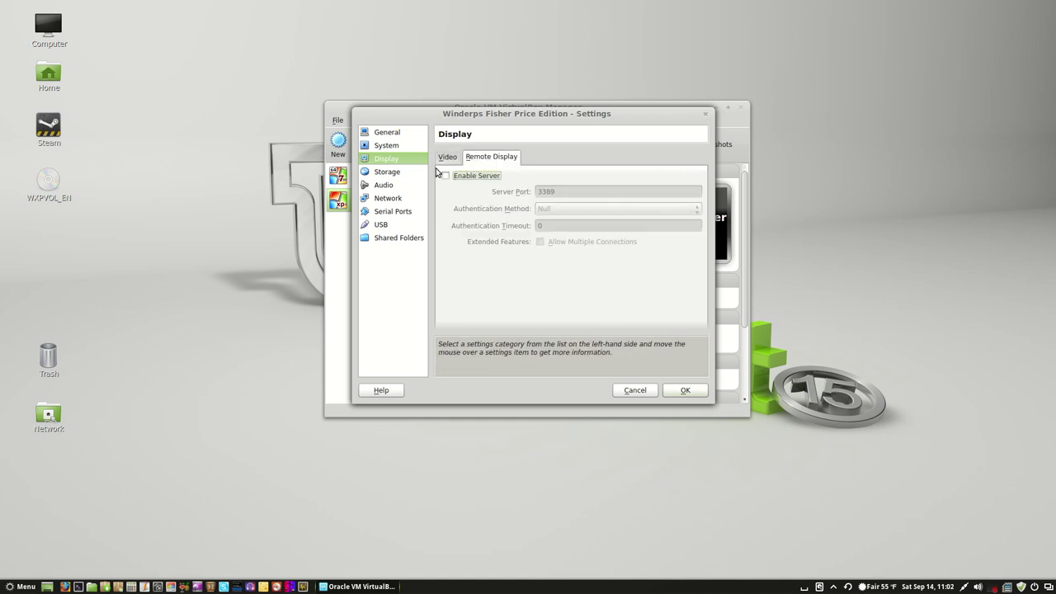
# - Keep the PIIX4 storage controller and review the hard disk and empty optical drive
pyautogui.click(404, 173)
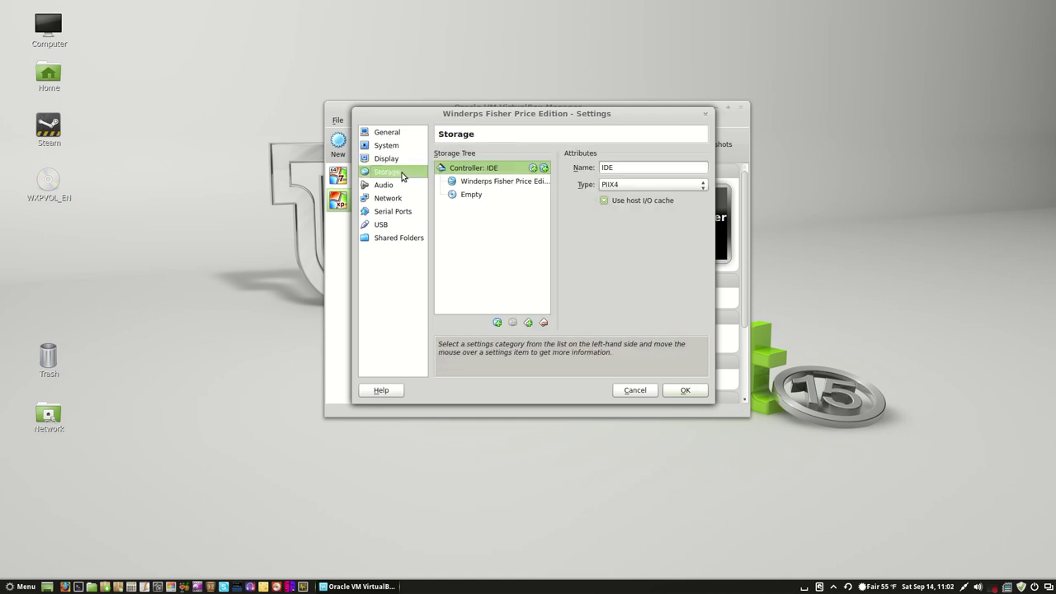
pyautogui.click(626, 189)
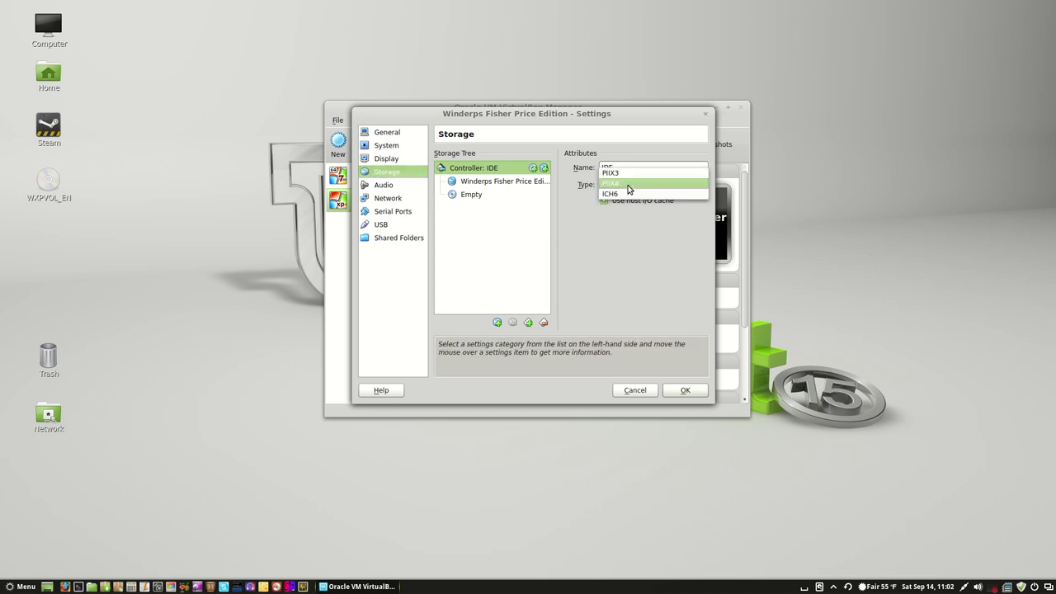
pyautogui.click(627, 183)
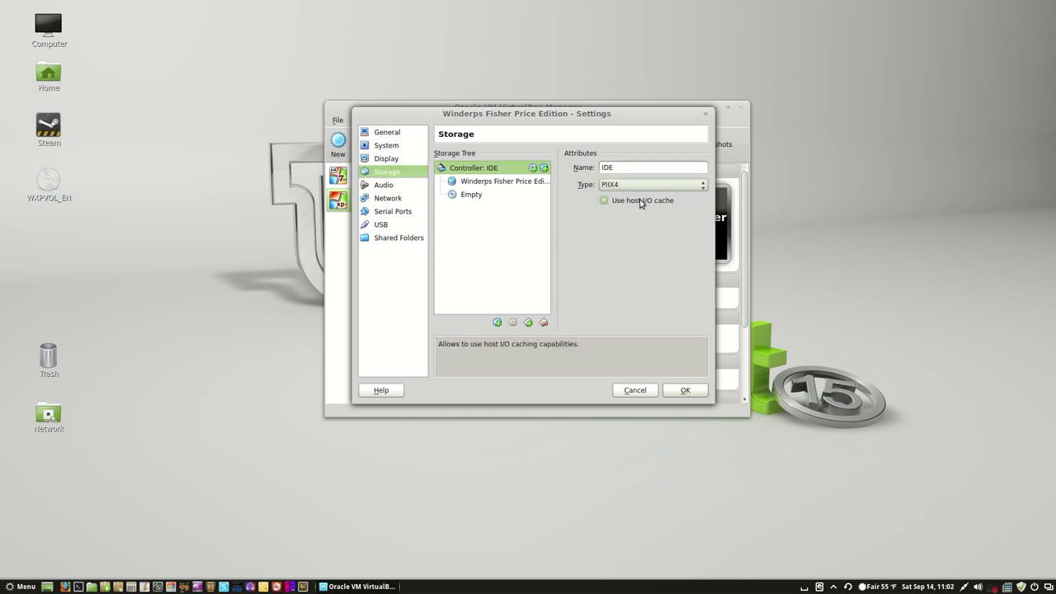
pyautogui.click(496, 183)
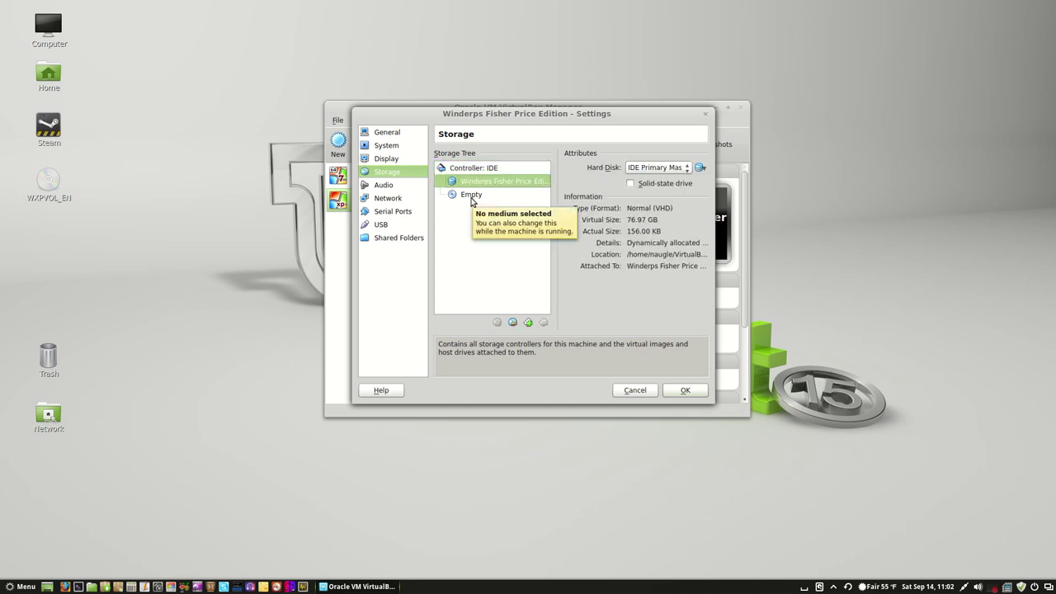
pyautogui.click(471, 200)
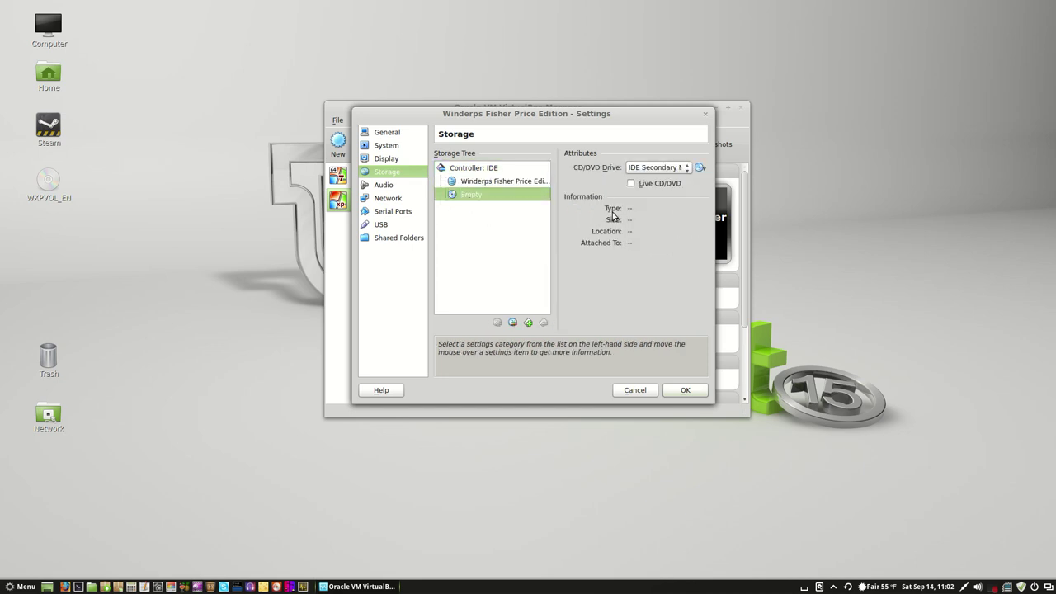
# - Keep ICH AC97 audio, review Network and Serial Ports, and enable the USB 2.0 controller
pyautogui.click(389, 188)
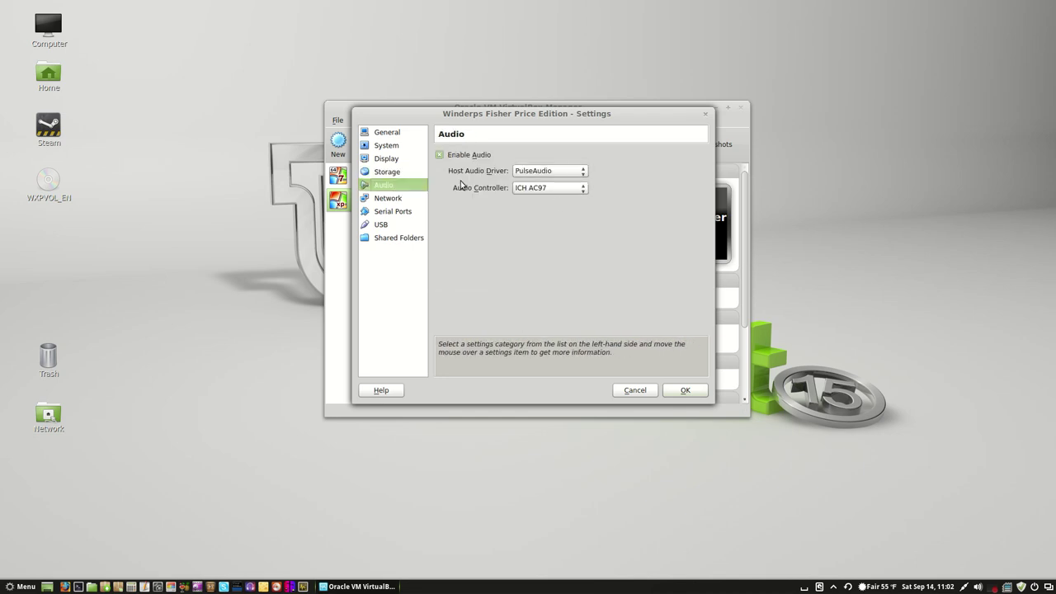
pyautogui.click(564, 192)
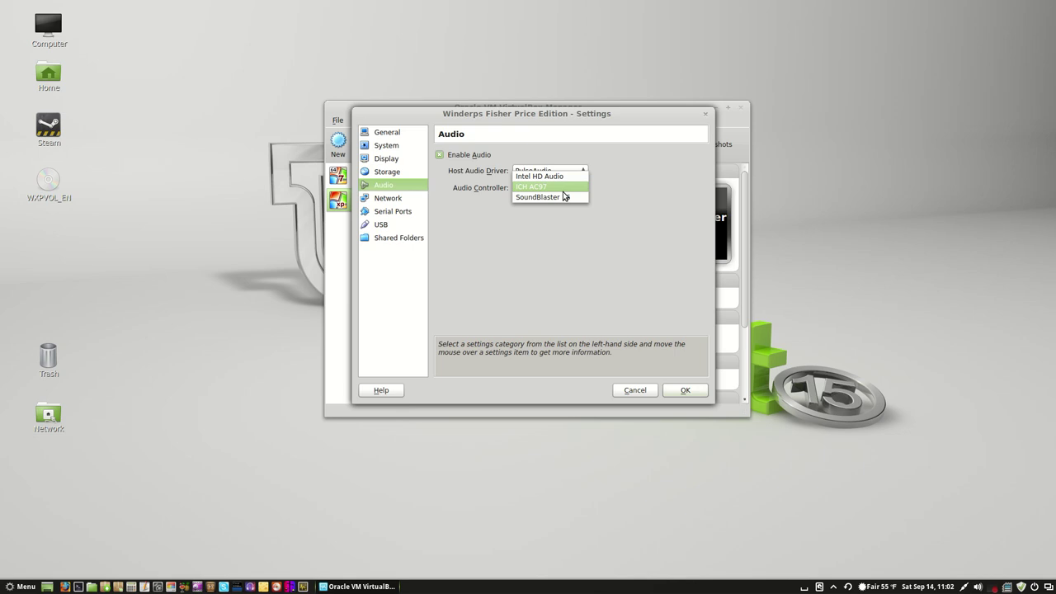
pyautogui.click(564, 192)
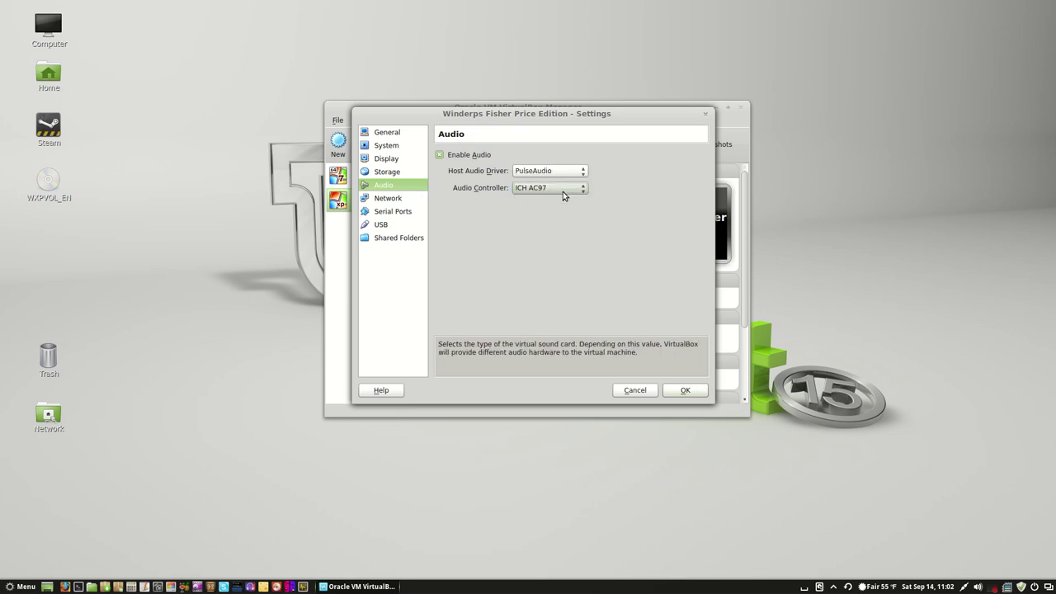
pyautogui.click(402, 200)
pyautogui.click(505, 157)
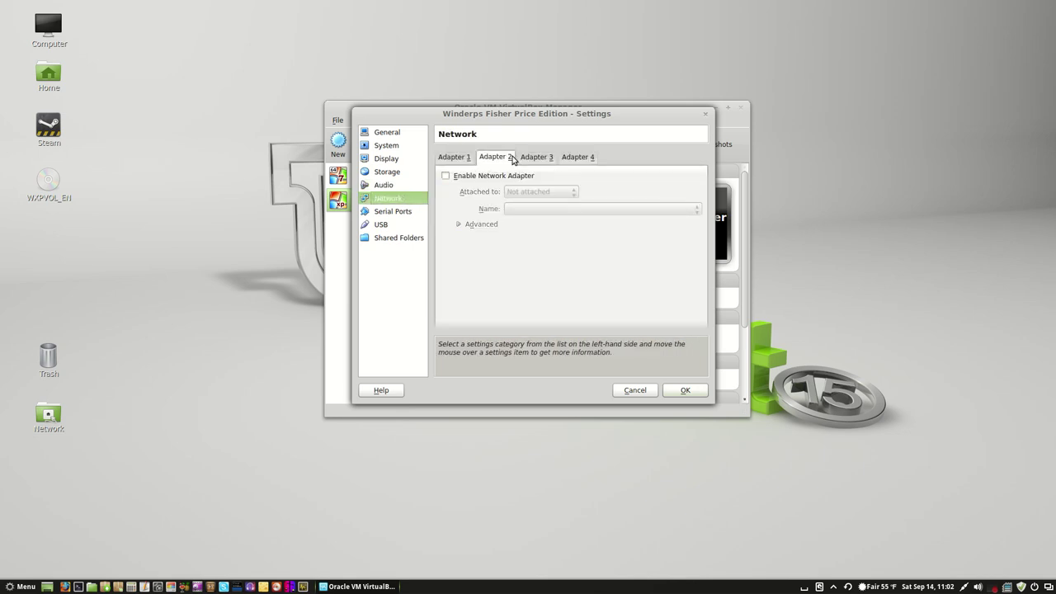
pyautogui.click(396, 213)
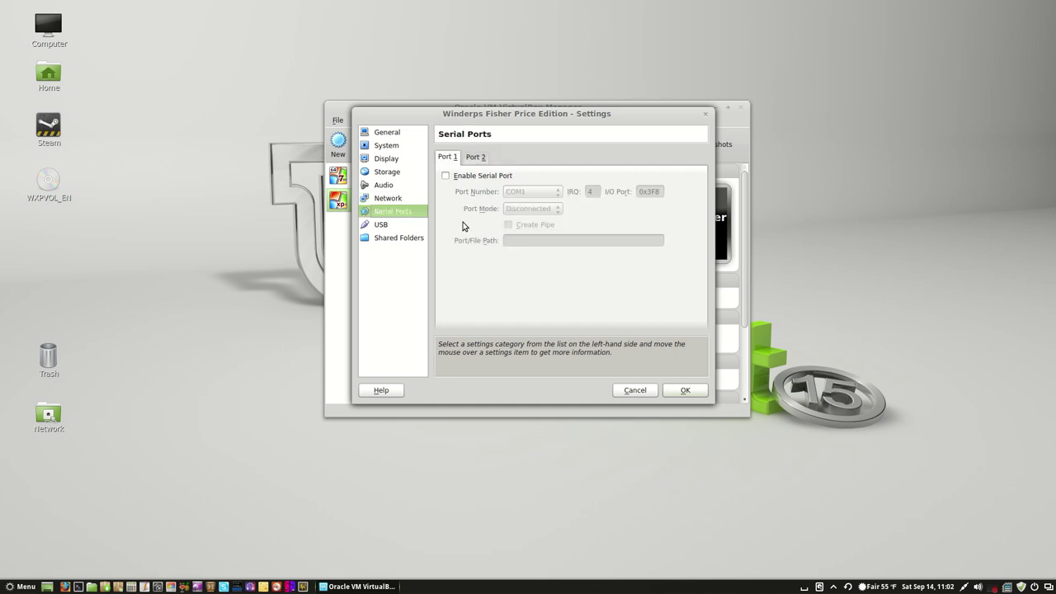
pyautogui.click(379, 225)
pyautogui.click(466, 172)
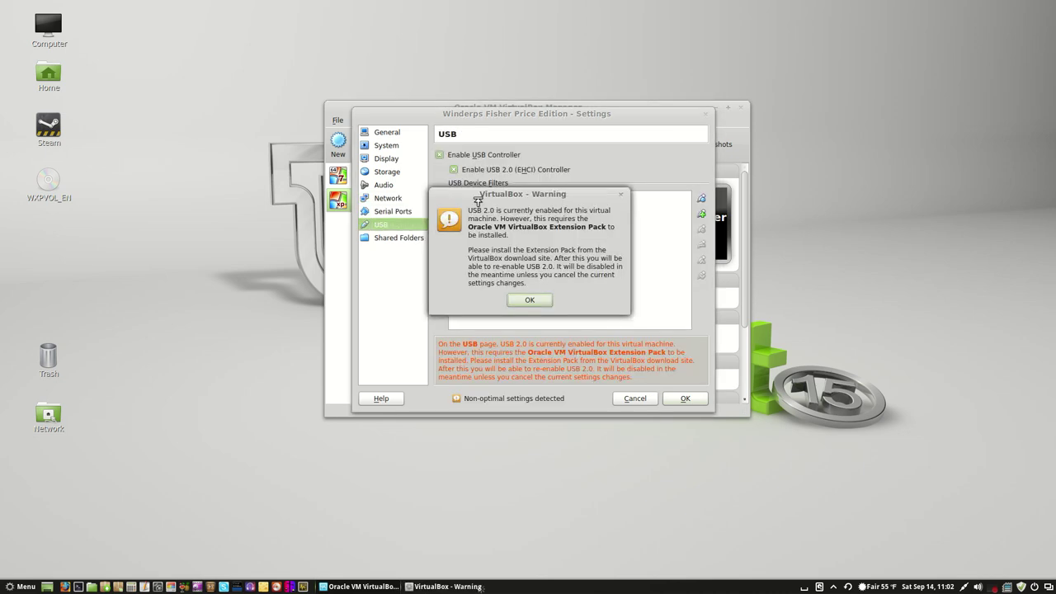
# - Disable the USB 2.0 (EHCI) controller and save the machine settings
pyautogui.click(532, 300)
pyautogui.click(394, 237)
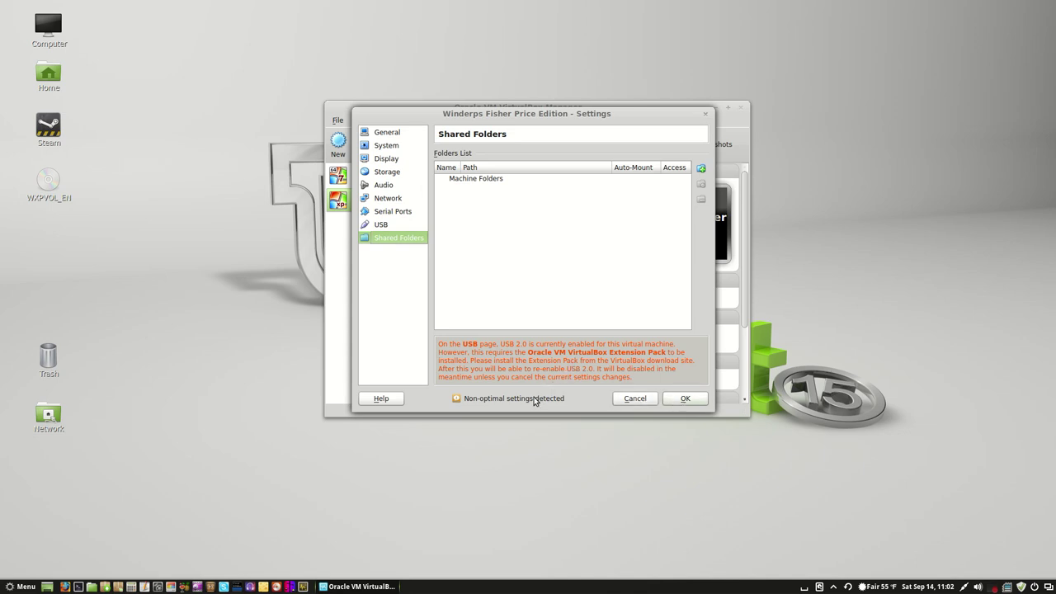
pyautogui.click(686, 406)
pyautogui.click(379, 224)
pyautogui.click(453, 170)
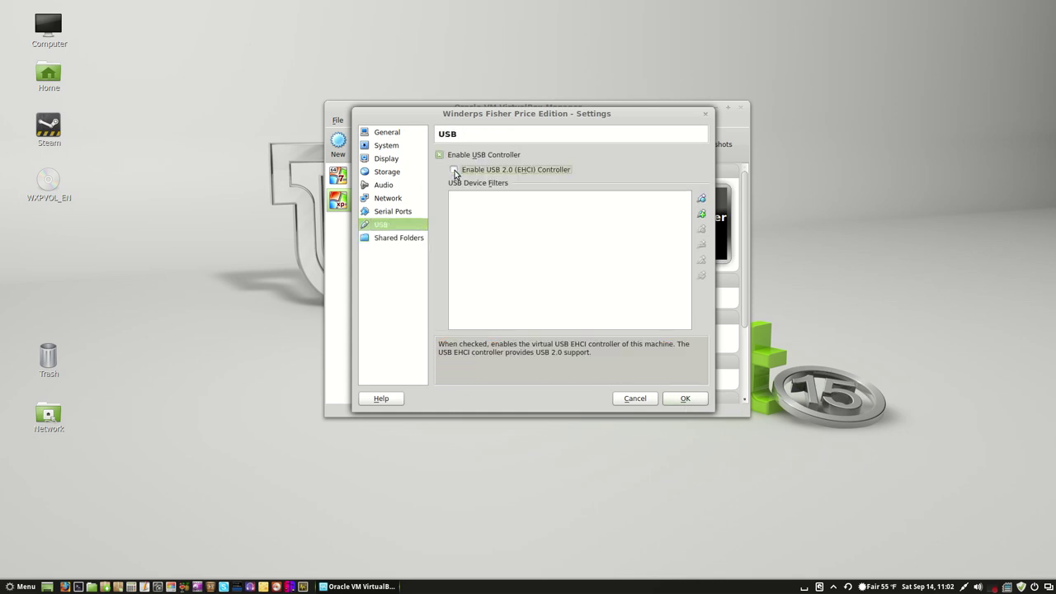
pyautogui.click(684, 399)
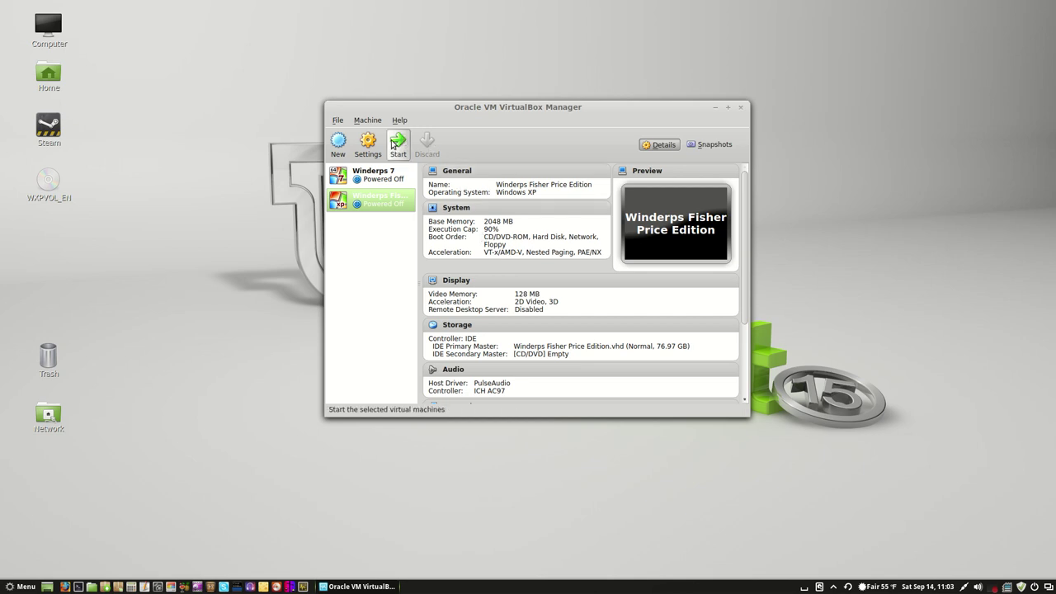
# - Start the Winderps Fisher Price Edition machine and dismiss the keyboard capture notice
pyautogui.click(367, 121)
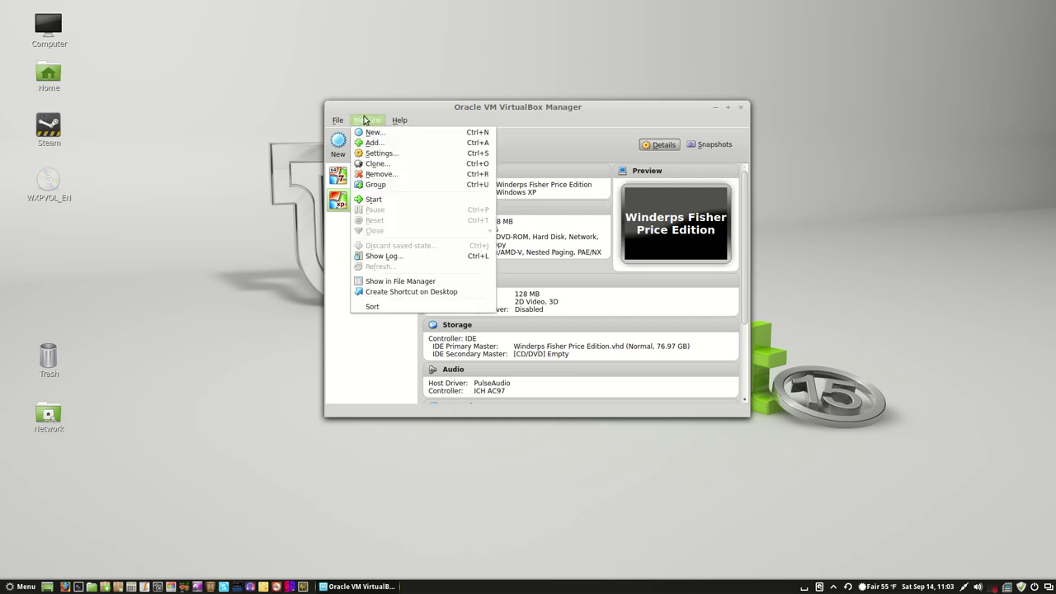
pyautogui.click(384, 114)
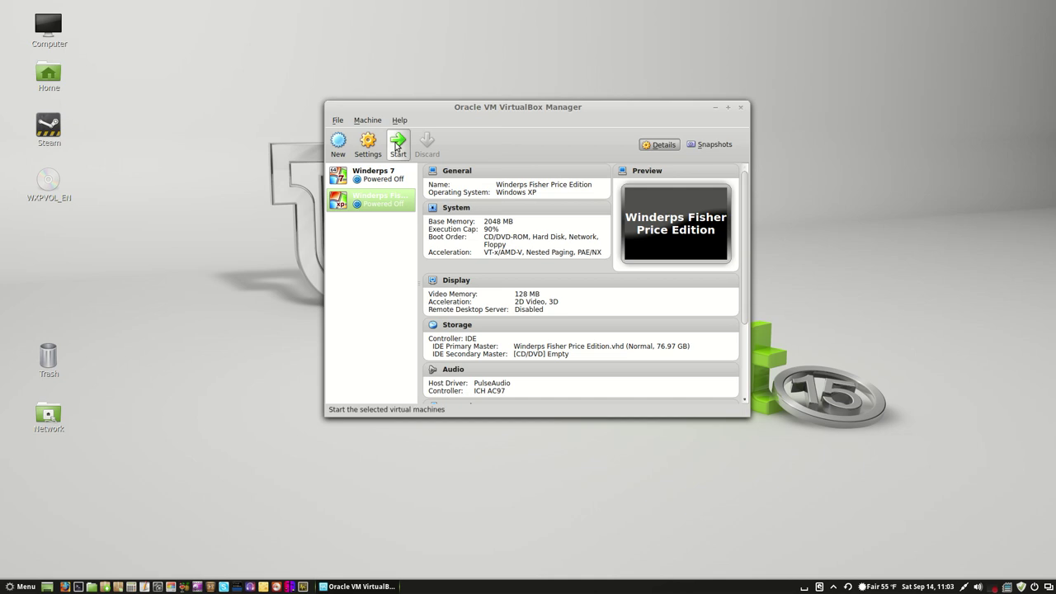
pyautogui.click(397, 146)
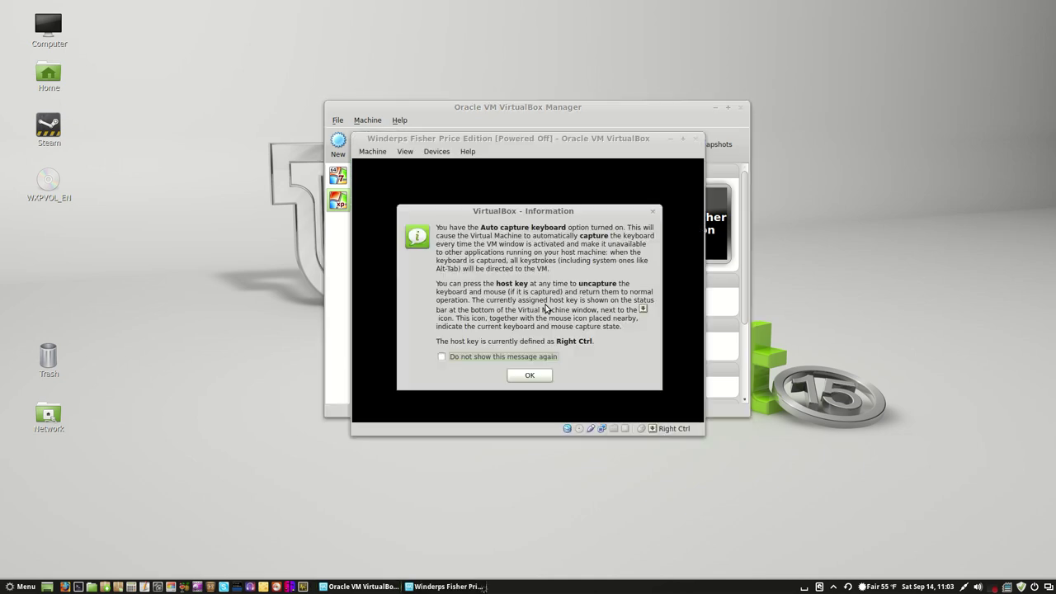
pyautogui.click(532, 376)
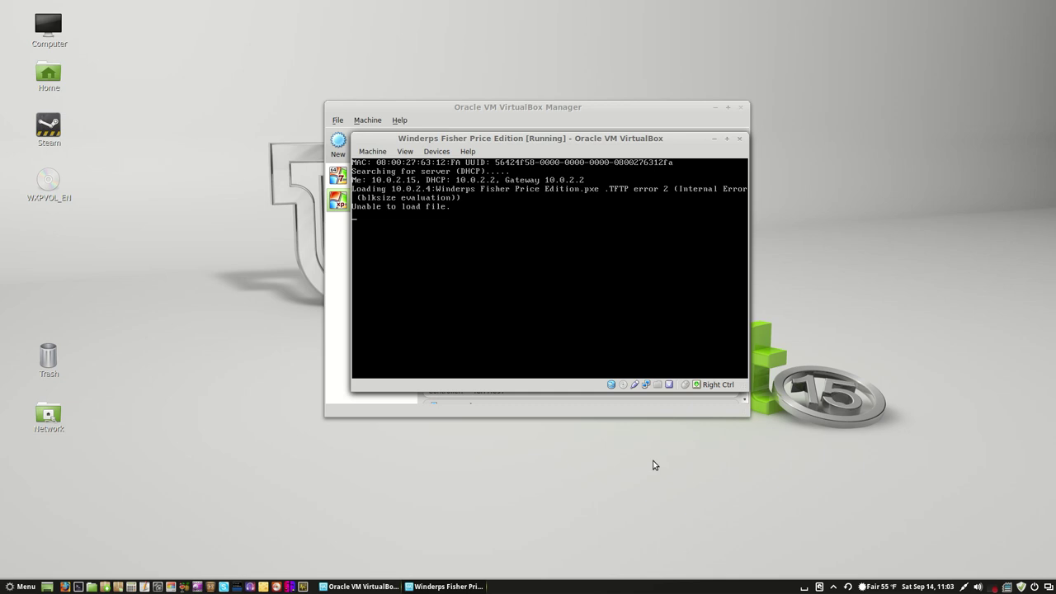
# - Reset the running machine after its network boot fails
pyautogui.click(405, 152)
pyautogui.moveTo(378, 155)
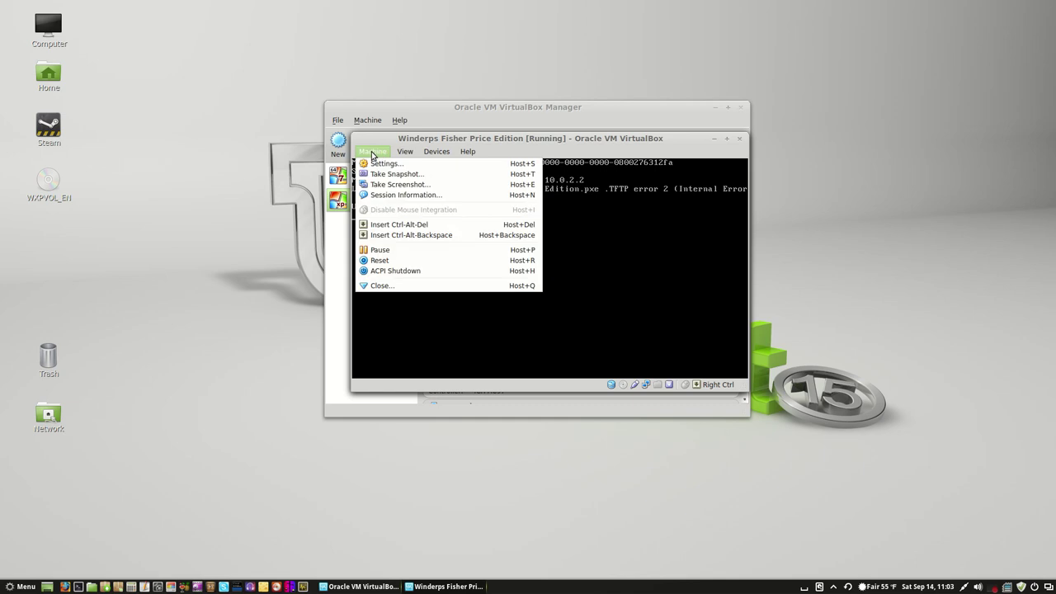
pyautogui.click(379, 259)
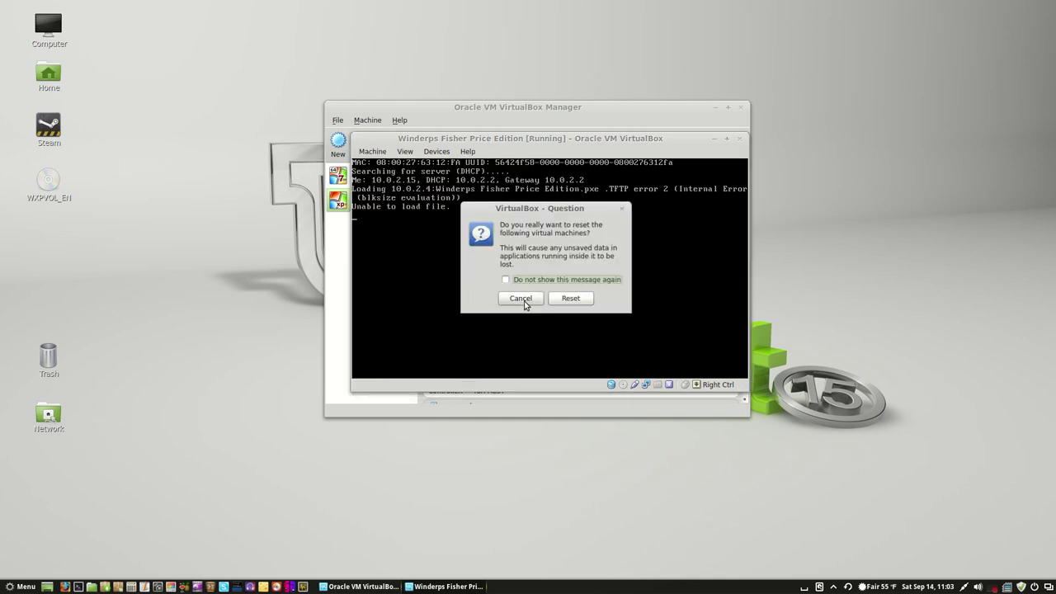
pyautogui.click(570, 299)
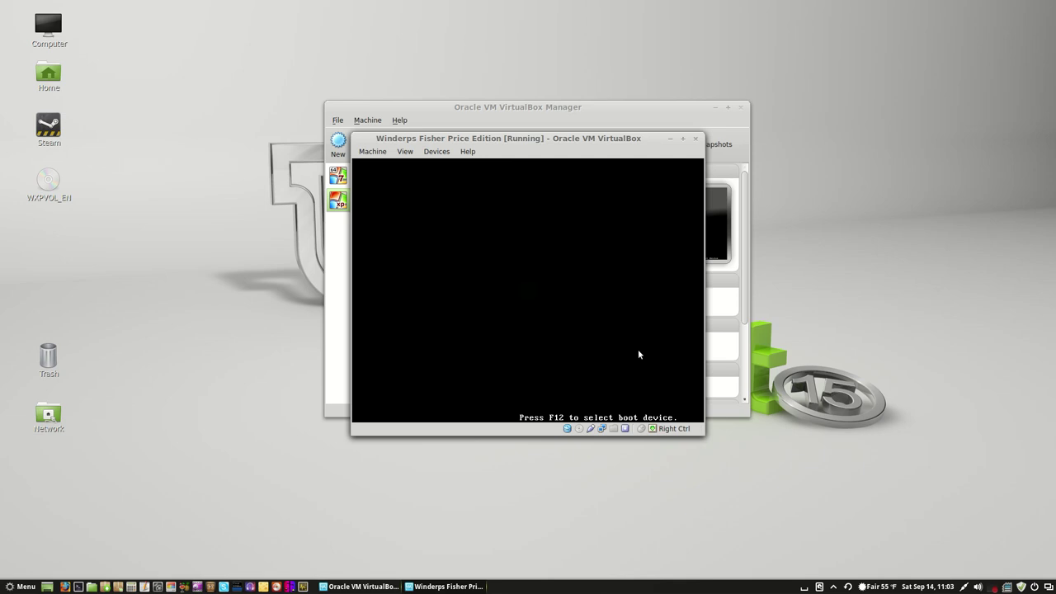
# - Retry booting from different devices via the F12 menu, resetting the machine twice in between
pyautogui.press('F12')
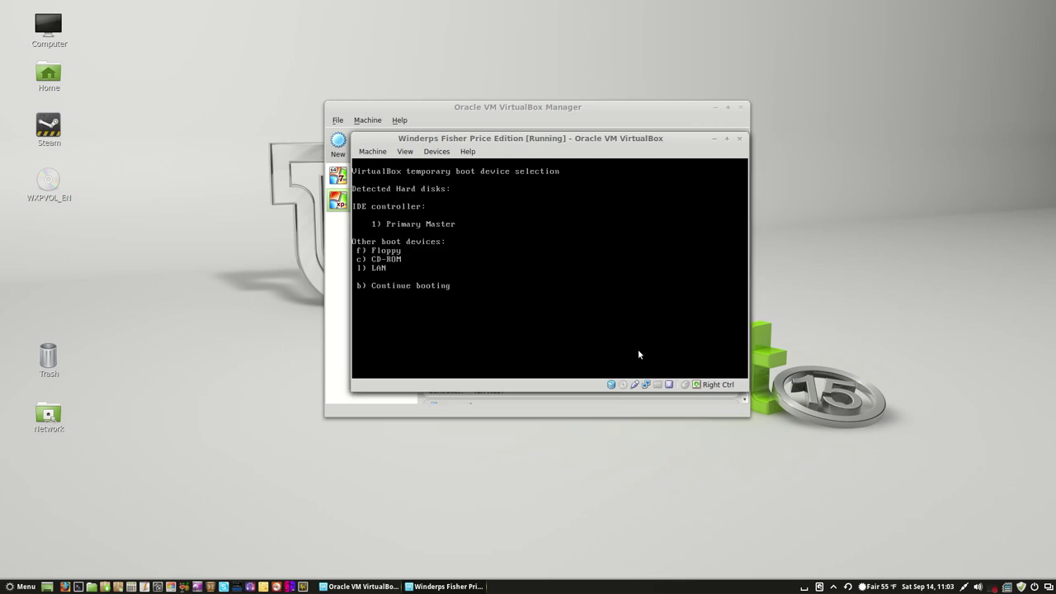
pyautogui.press('c')
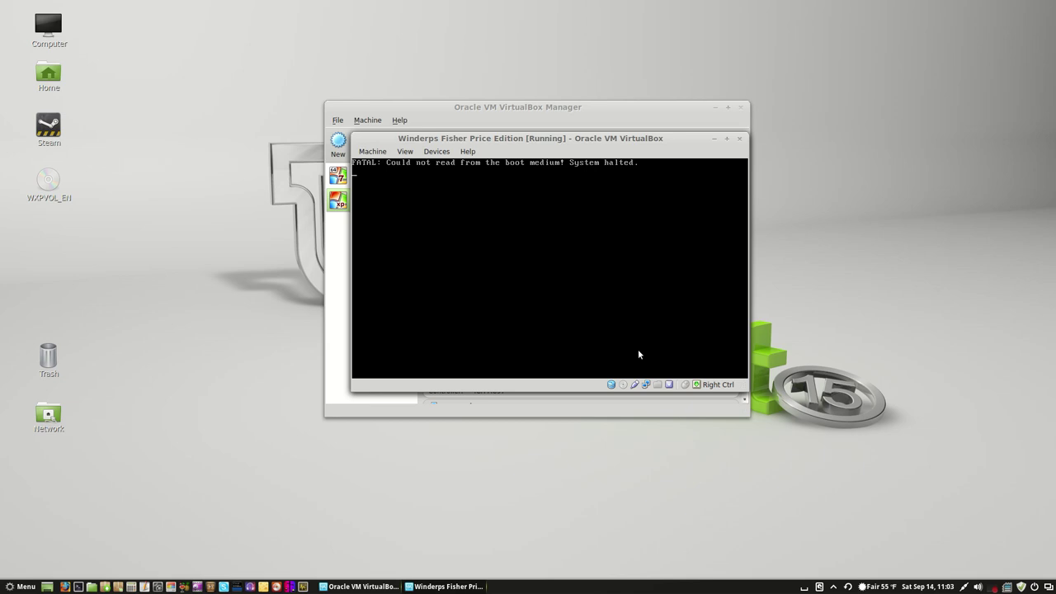
pyautogui.click(372, 151)
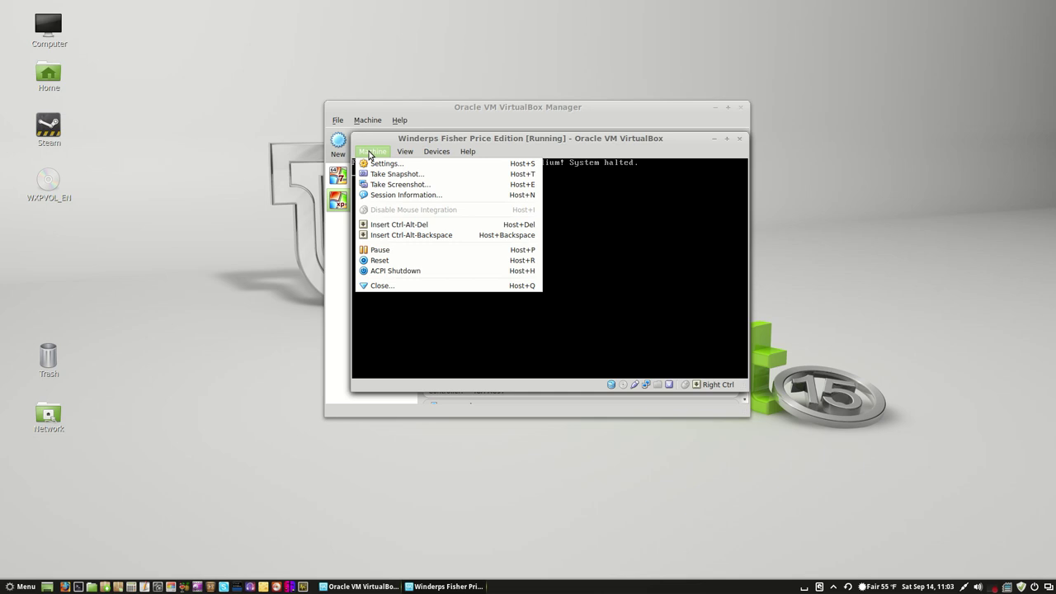
pyautogui.click(377, 260)
pyautogui.click(579, 298)
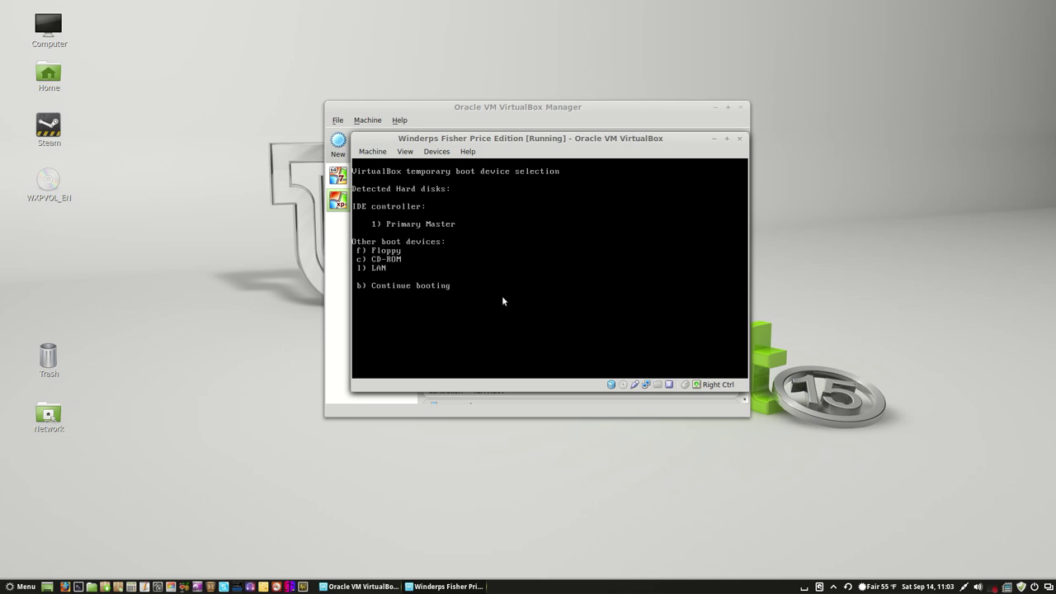
pyautogui.press('l')
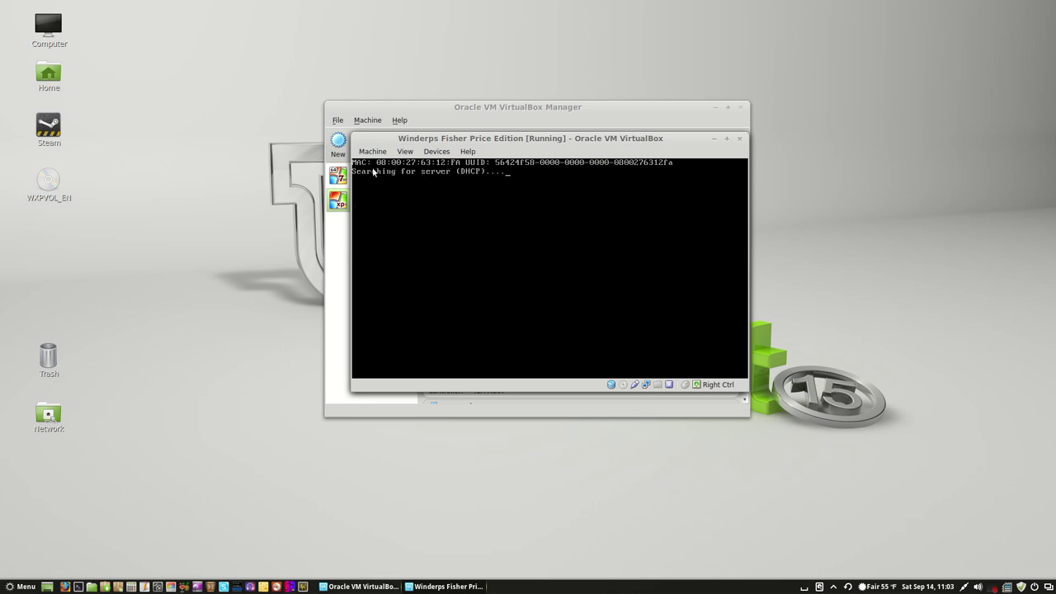
pyautogui.click(373, 153)
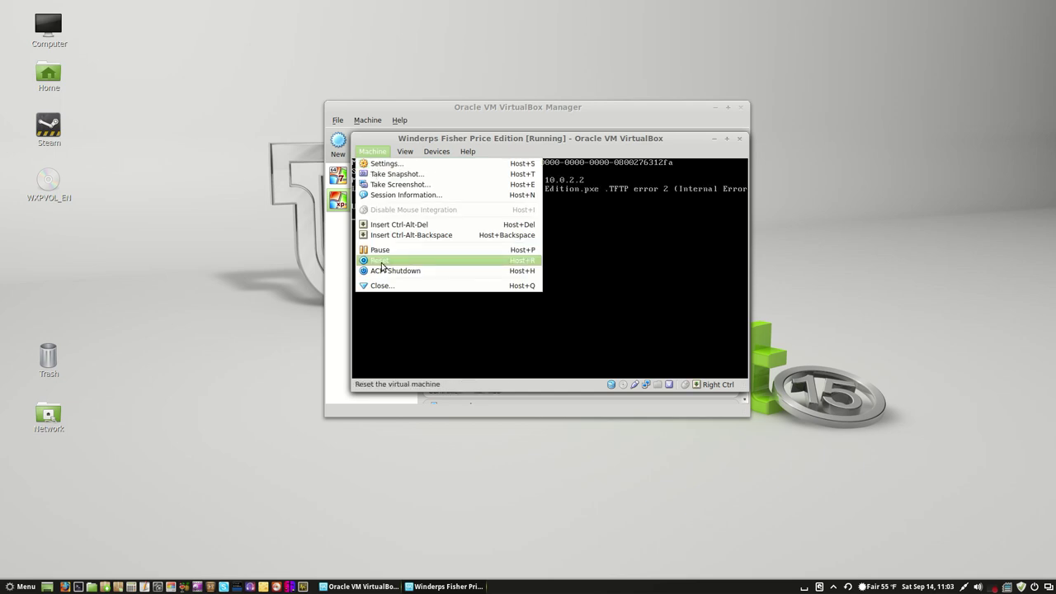
pyautogui.click(384, 260)
pyautogui.click(568, 299)
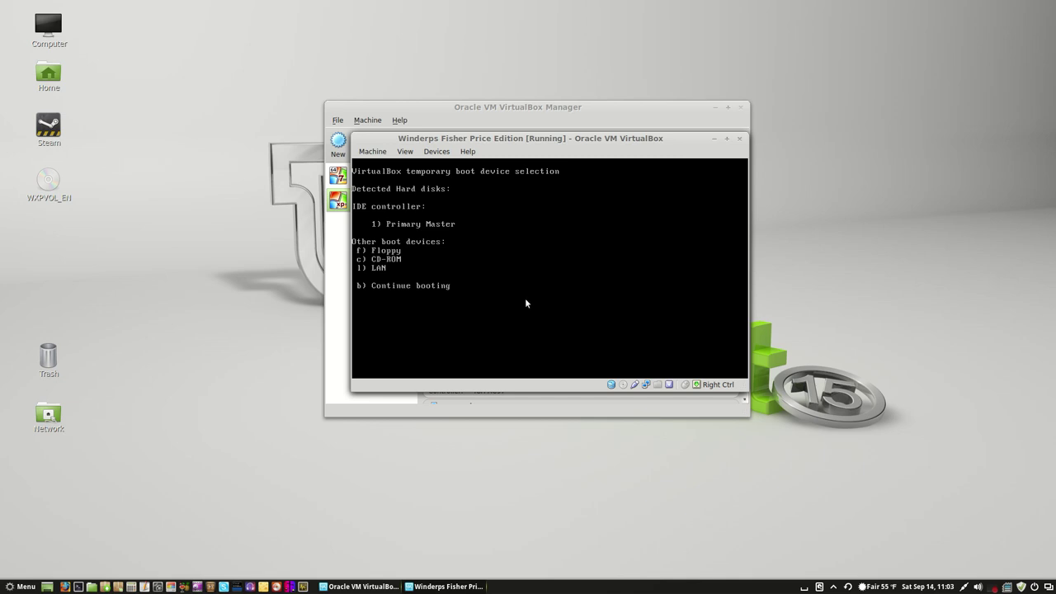
pyautogui.press('c')
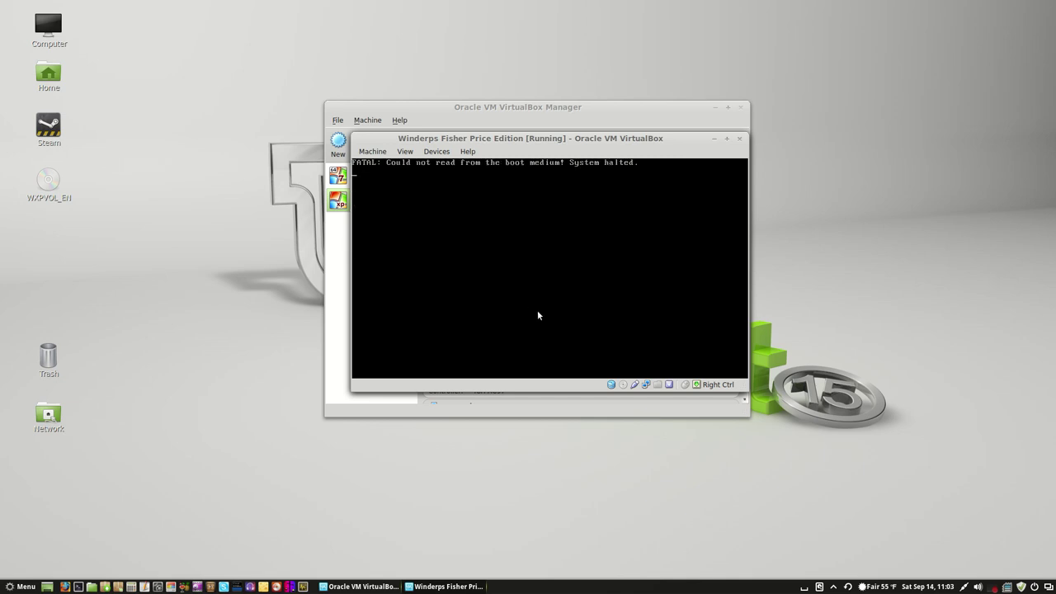
# - Send an ACPI shutdown, dismiss its warning, then choose Machine > Close
pyautogui.click(372, 152)
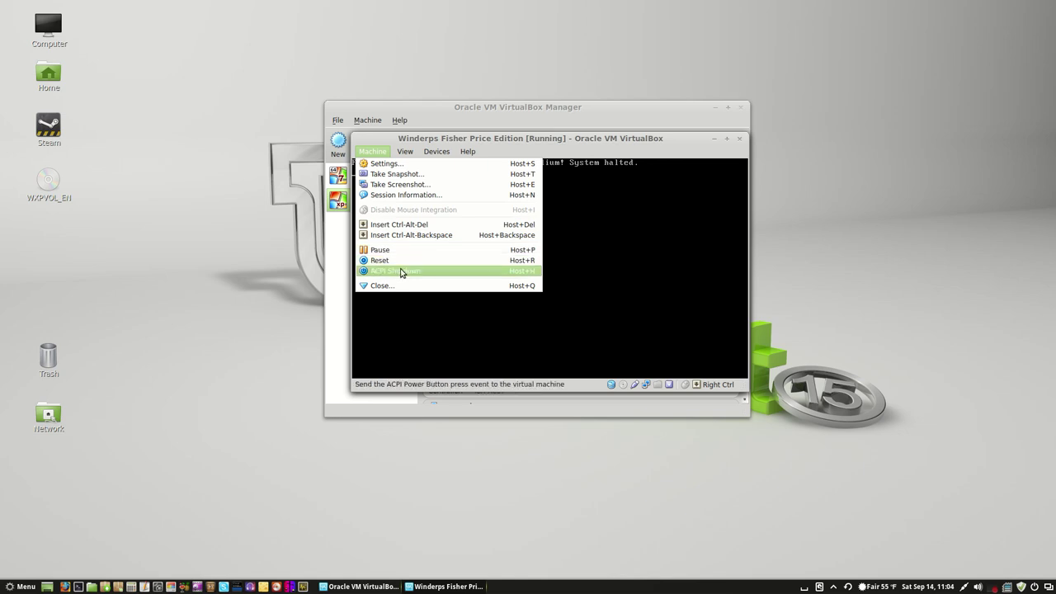
pyautogui.click(401, 271)
pyautogui.click(542, 296)
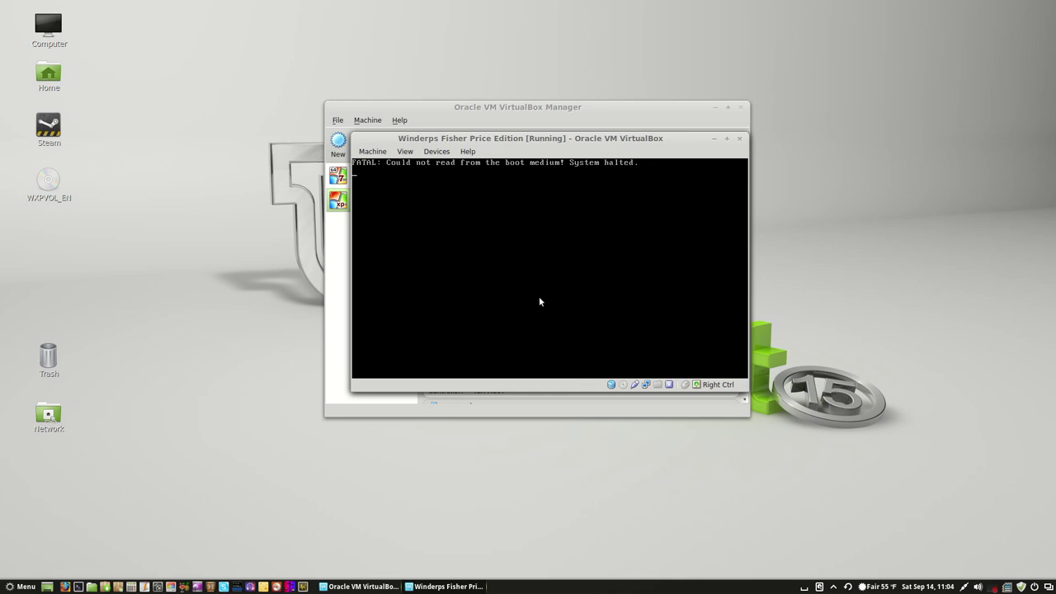
pyautogui.click(373, 152)
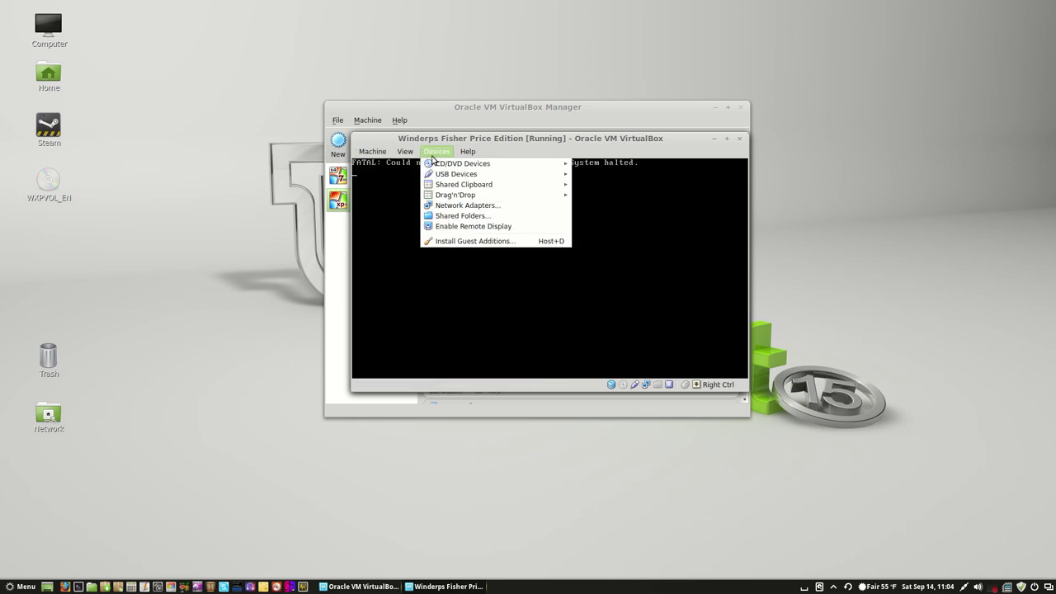
pyautogui.moveTo(465, 154)
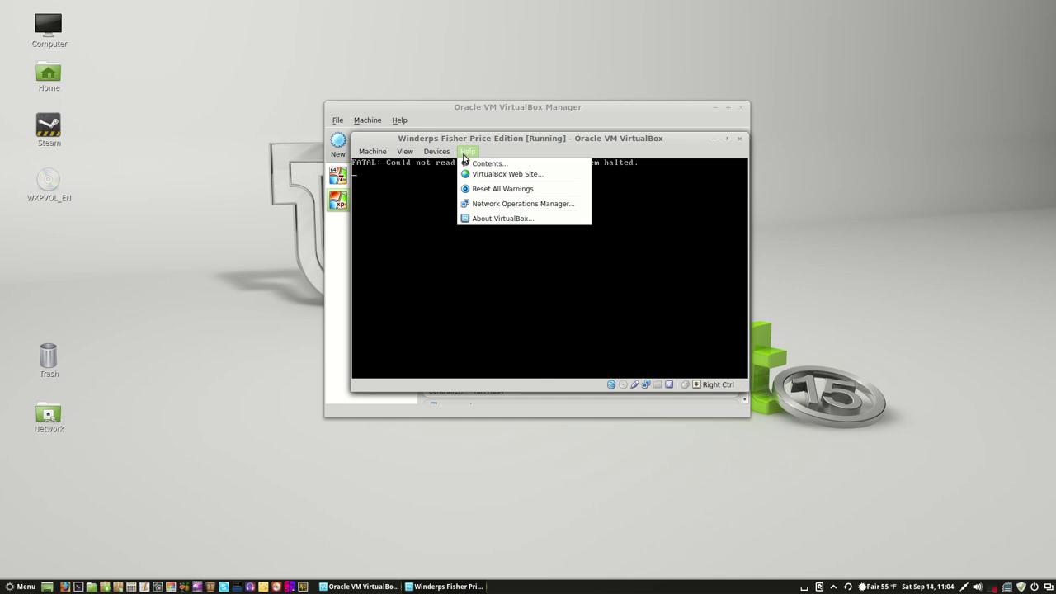
pyautogui.moveTo(373, 152)
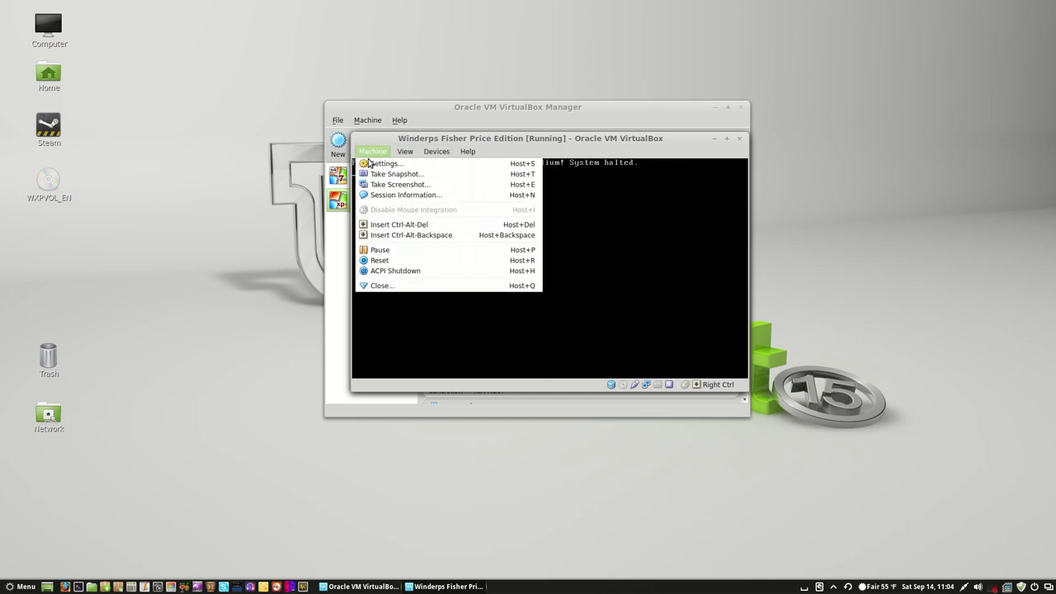
pyautogui.click(383, 286)
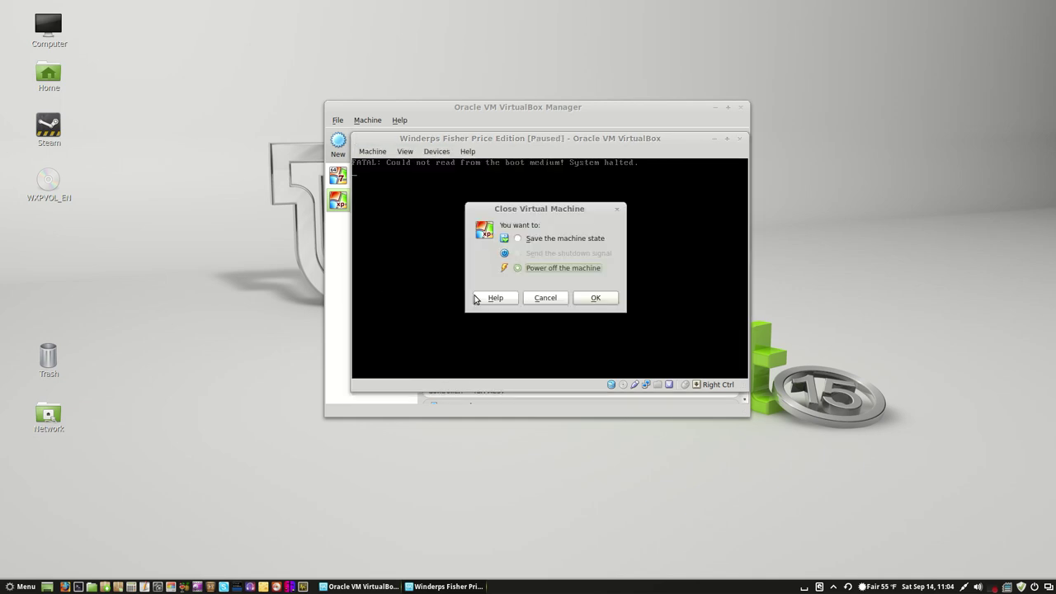
# - Confirm Power off the machine for Winderps Fisher Price Edition
pyautogui.click(591, 298)
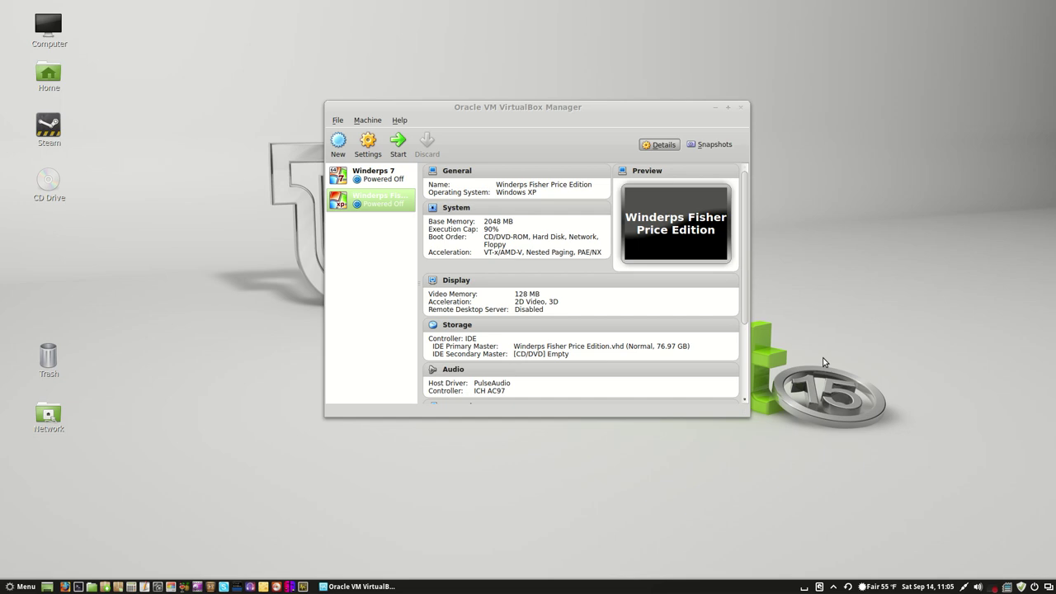
# - Start a new virtual machine named 'Winderps 98 SE' with version Windows 98
pyautogui.click(338, 141)
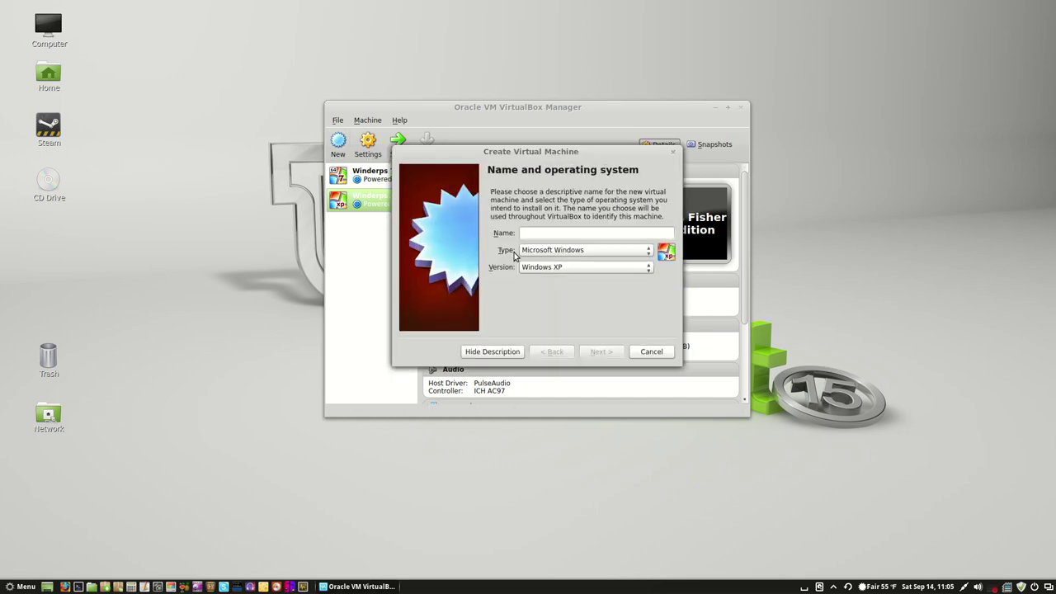
pyautogui.click(590, 271)
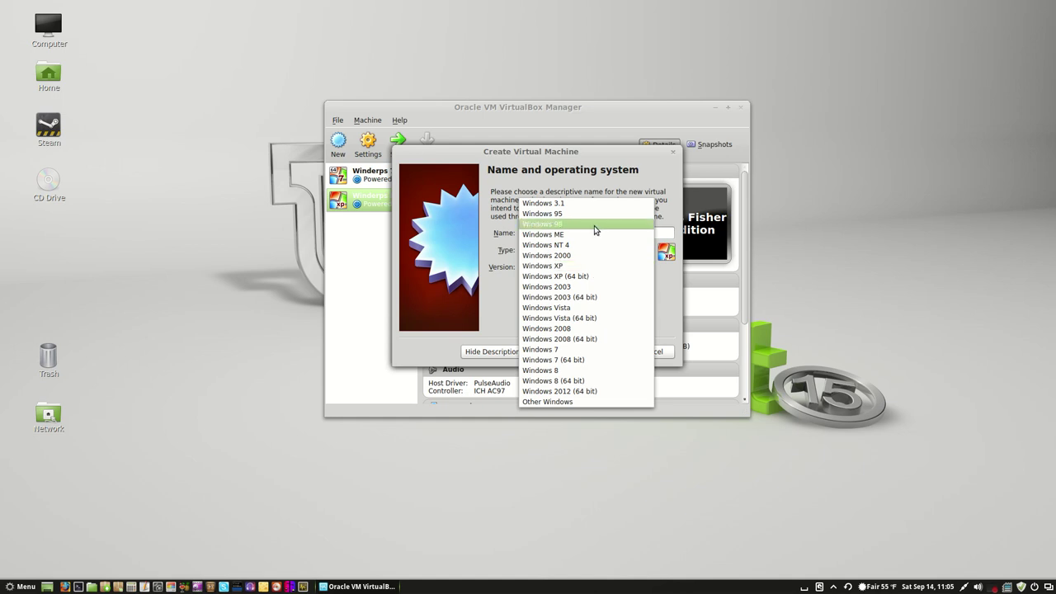
pyautogui.click(595, 229)
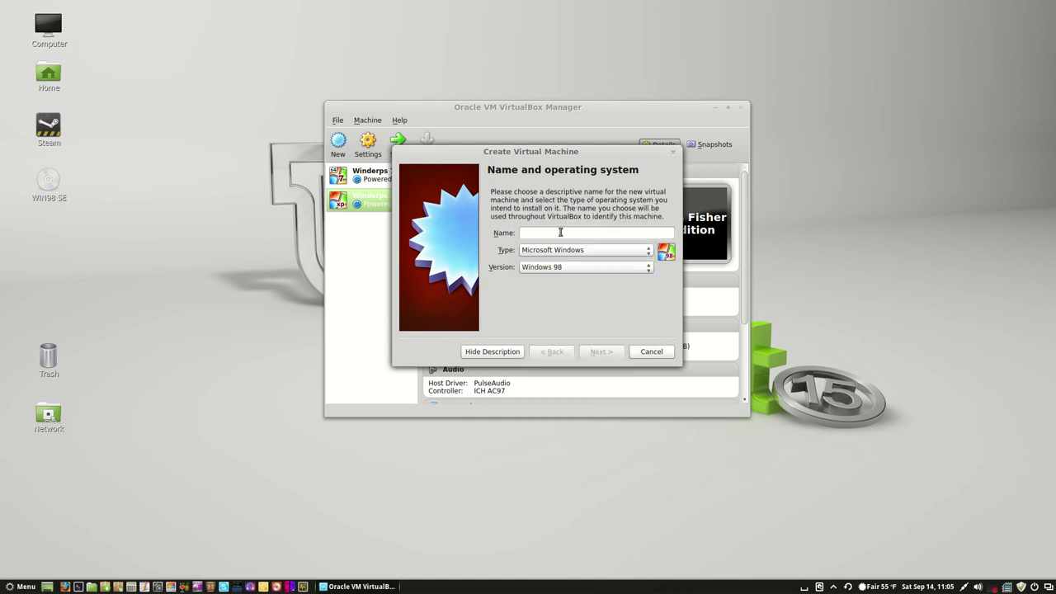
pyautogui.write('Winderps 98 SE')
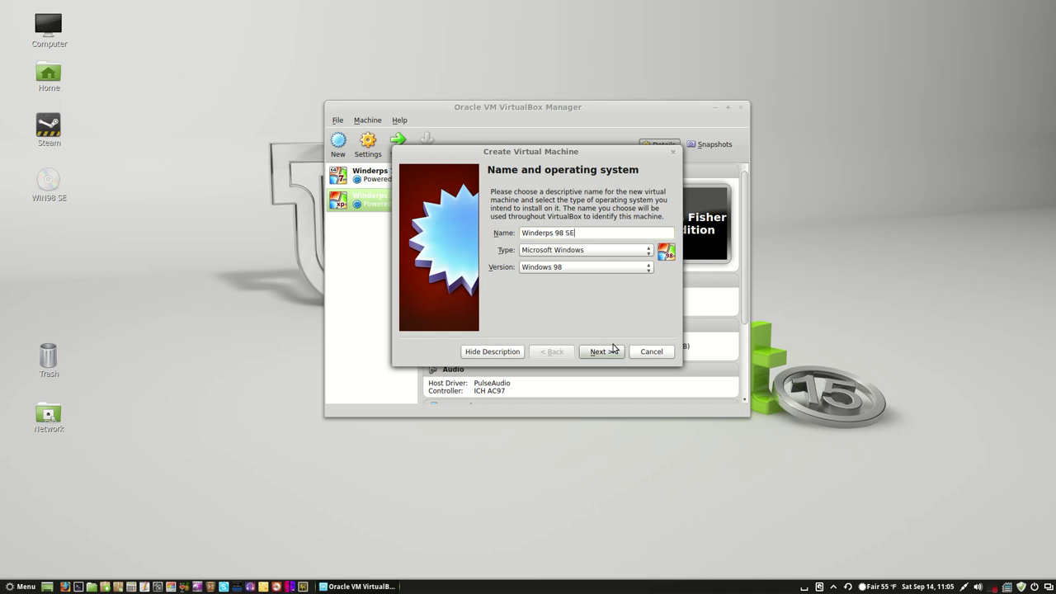
# - Set the new machine's memory size to 256 MB and continue to the Hard drive page
pyautogui.click(601, 352)
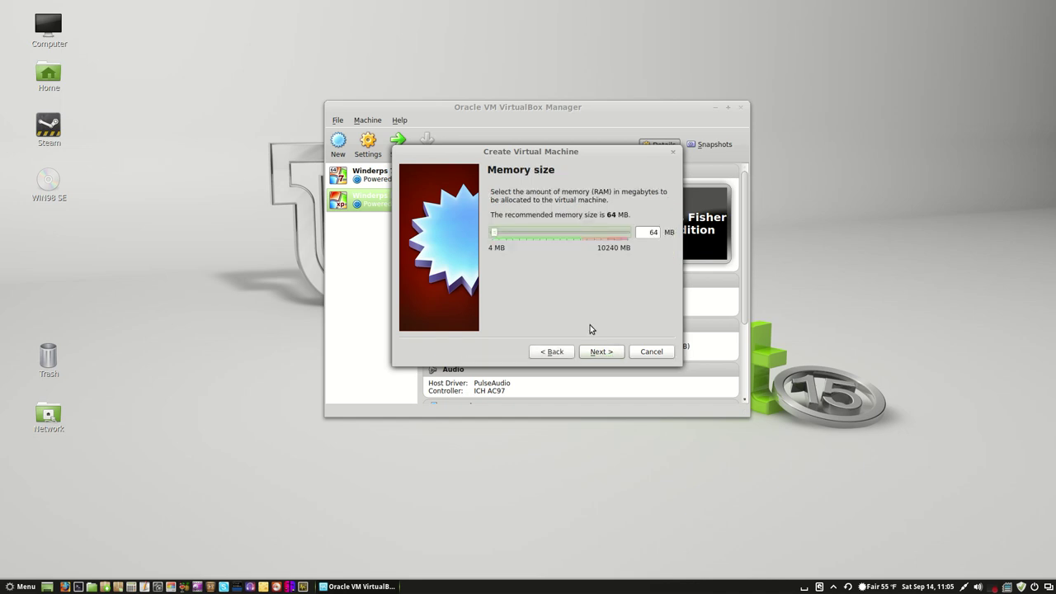
pyautogui.moveTo(495, 232); pyautogui.dragTo(502, 236)
pyautogui.doubleClick(659, 234)
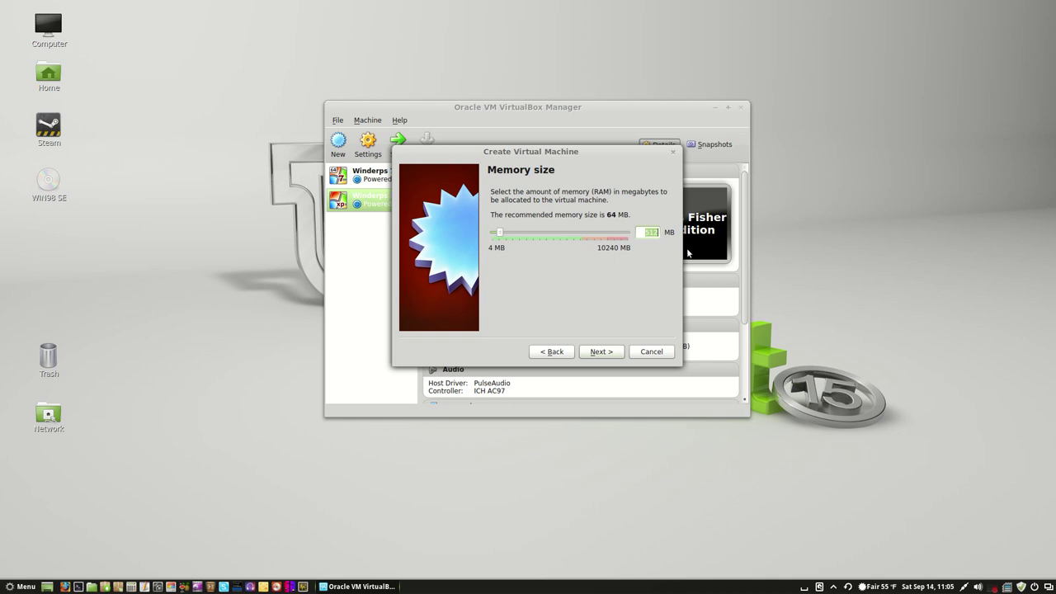
pyautogui.write('256')
pyautogui.click(611, 354)
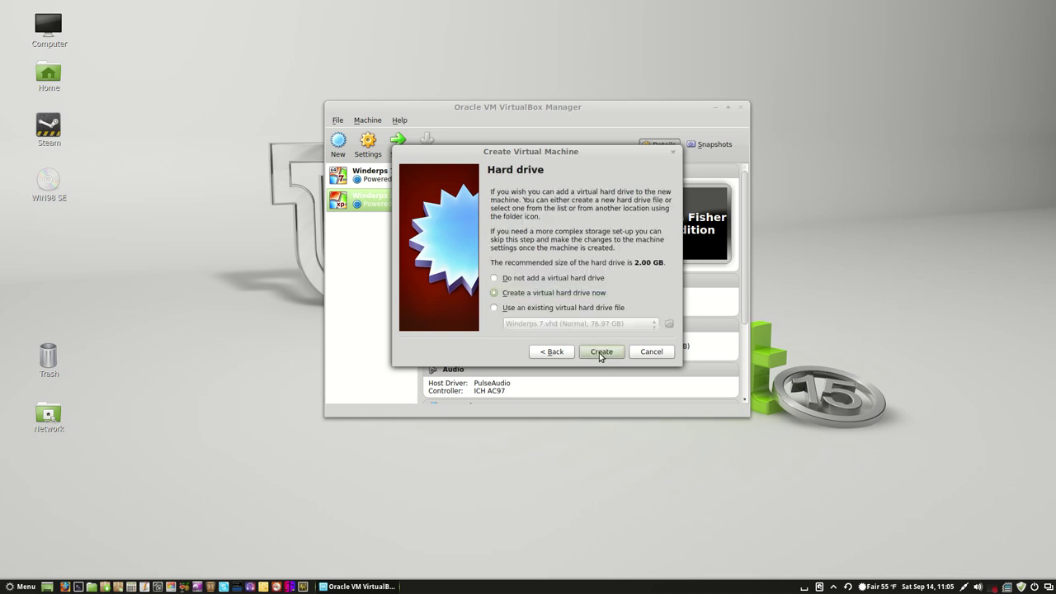
# - Create a dynamically allocated VHD hard disk of about 12.92 GB for the machine
pyautogui.click(601, 351)
pyautogui.click(520, 255)
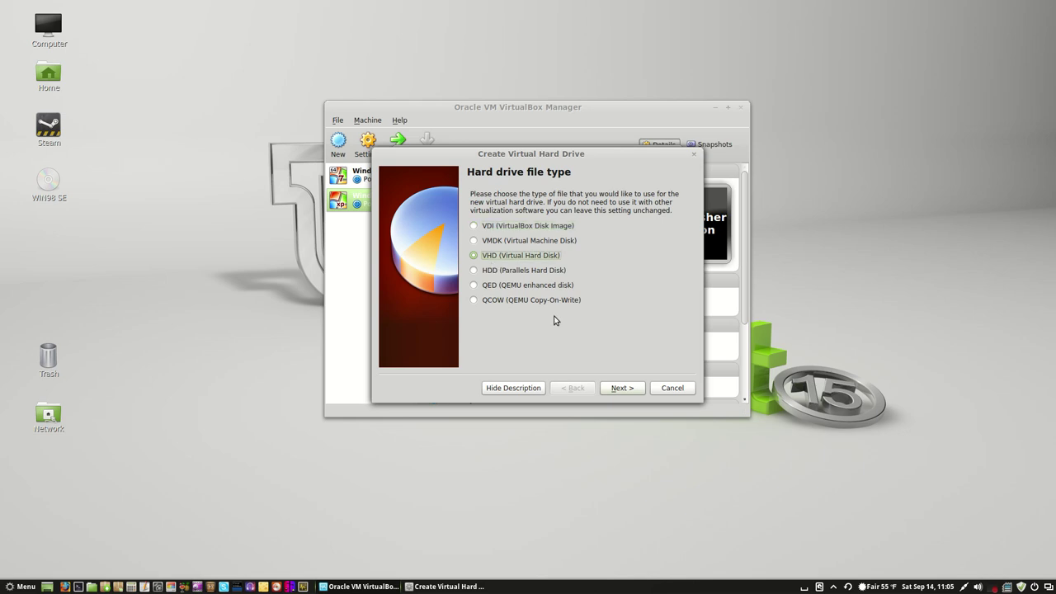
pyautogui.click(621, 387)
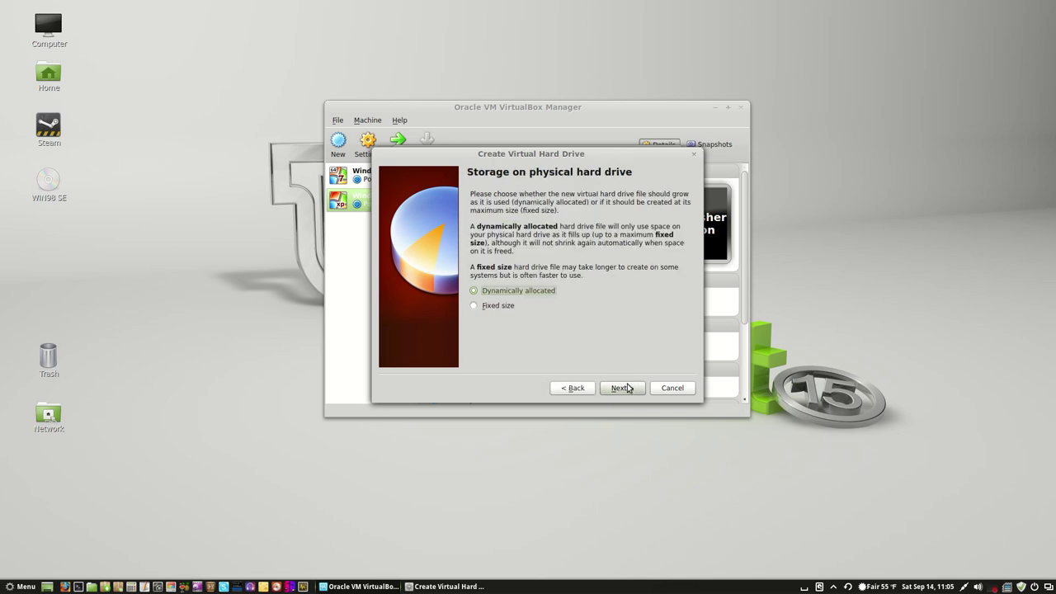
pyautogui.click(627, 388)
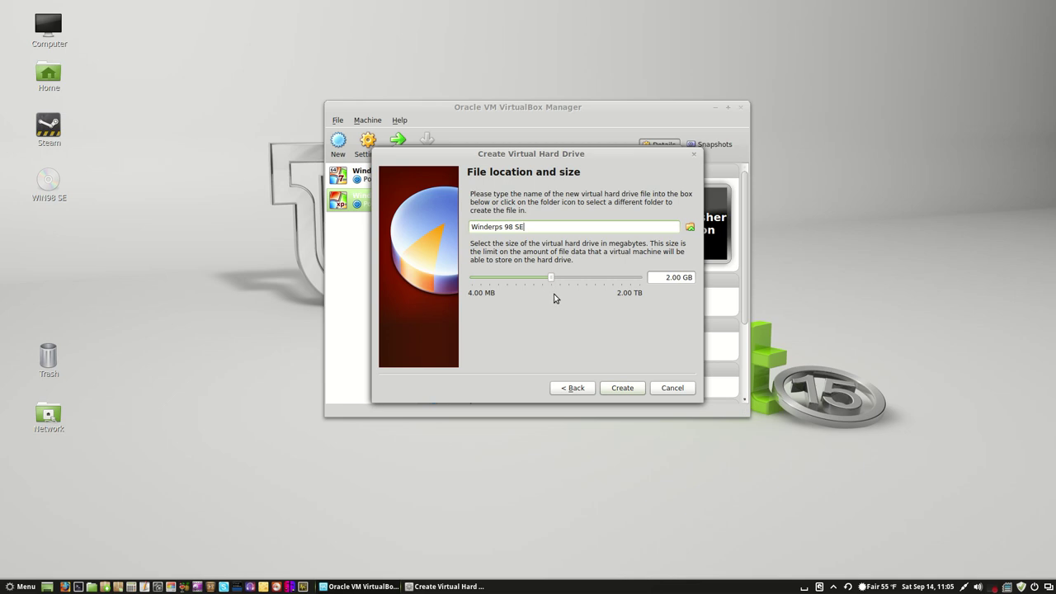
pyautogui.click(560, 280)
pyautogui.moveTo(560, 281); pyautogui.dragTo(575, 280)
pyautogui.click(623, 387)
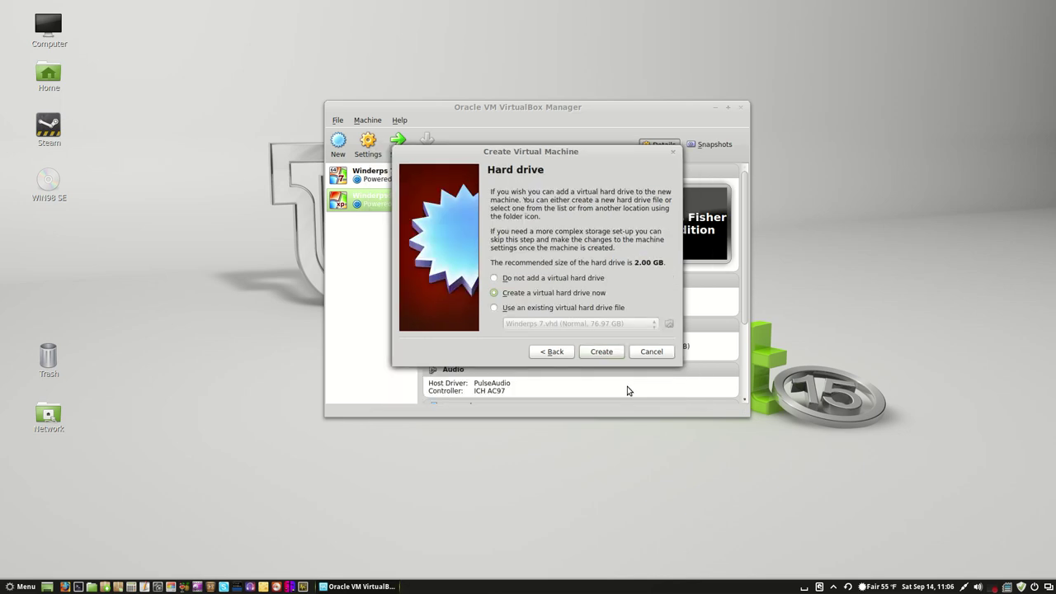
# - In General > Advanced, make Shared Clipboard and Drag'n'Drop bidirectional and show the mini toolbar at top
pyautogui.click(367, 141)
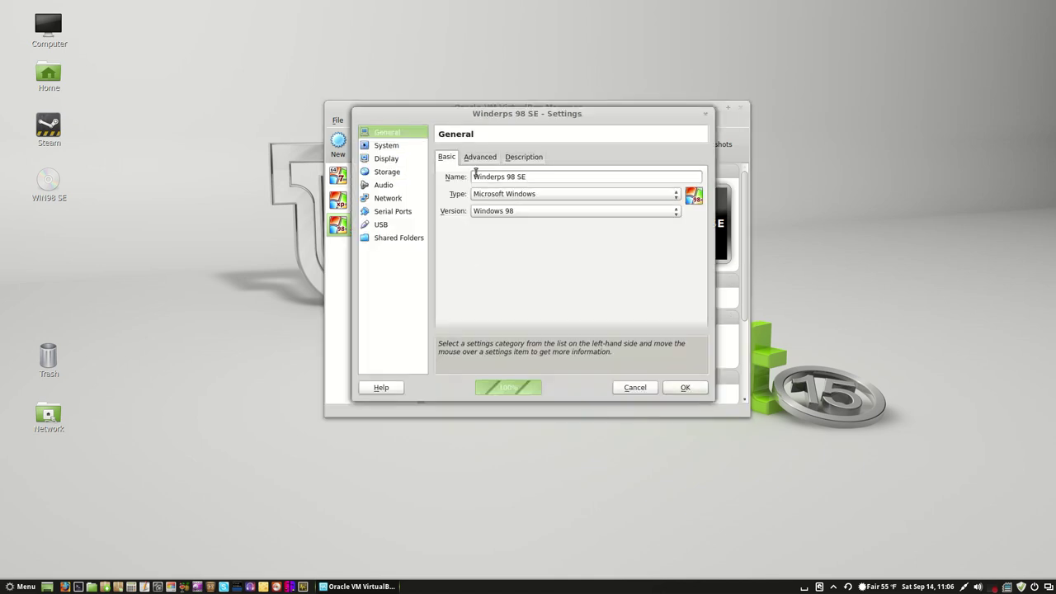
pyautogui.click(481, 160)
pyautogui.click(535, 193)
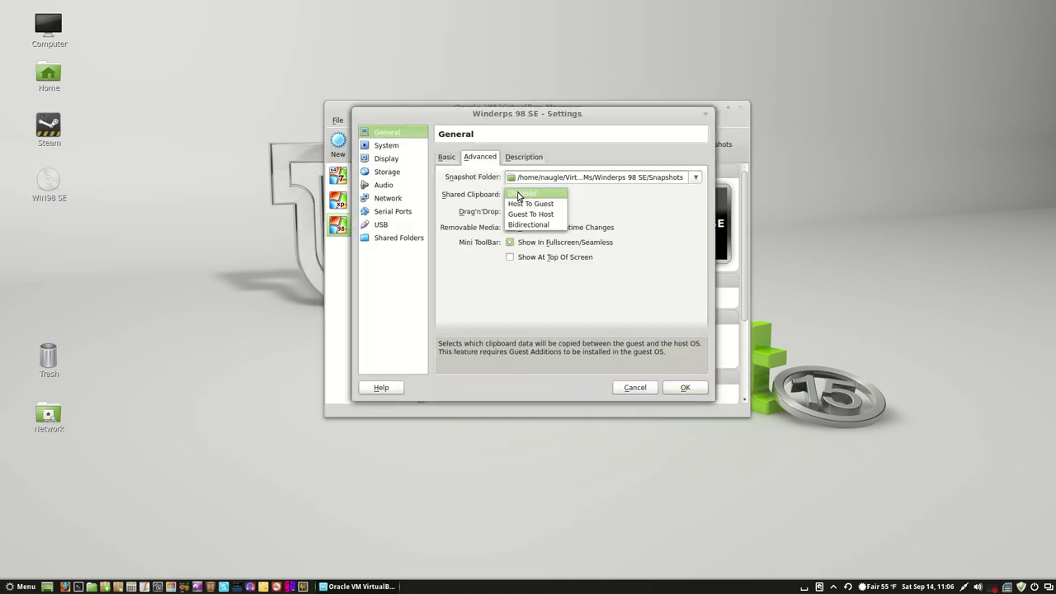
pyautogui.click(528, 228)
pyautogui.click(524, 212)
pyautogui.click(532, 240)
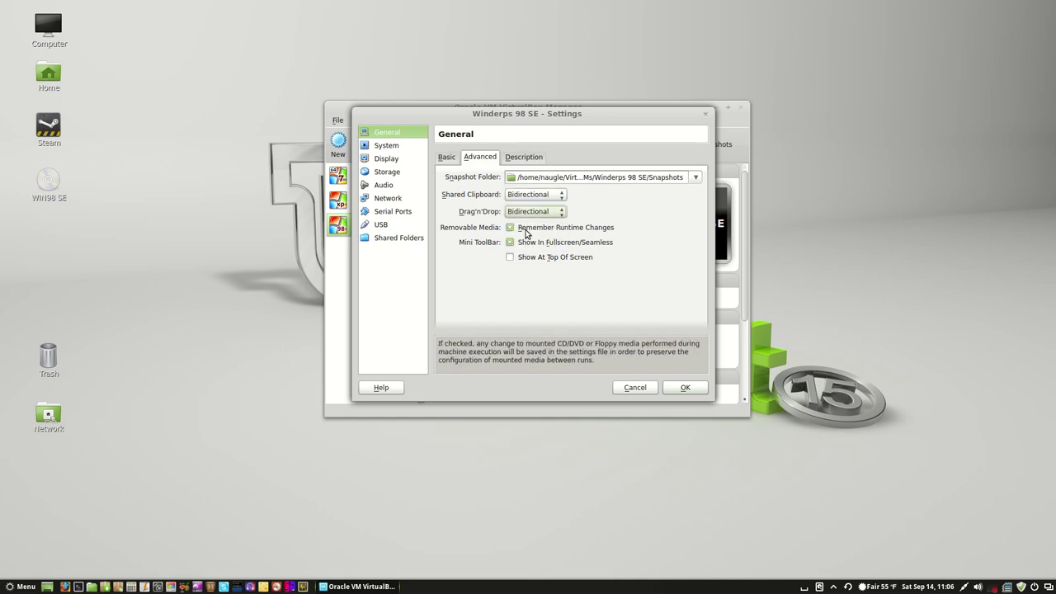
pyautogui.click(510, 257)
pyautogui.click(523, 156)
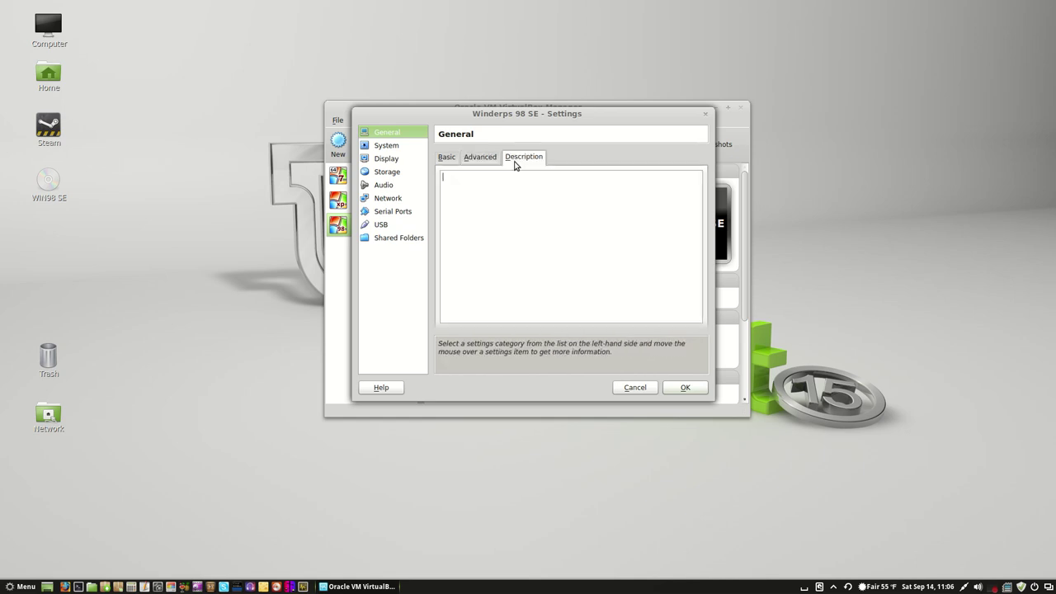
# - In System > Motherboard, enable Network boot and move Floppy to the end of the boot order
pyautogui.click(388, 146)
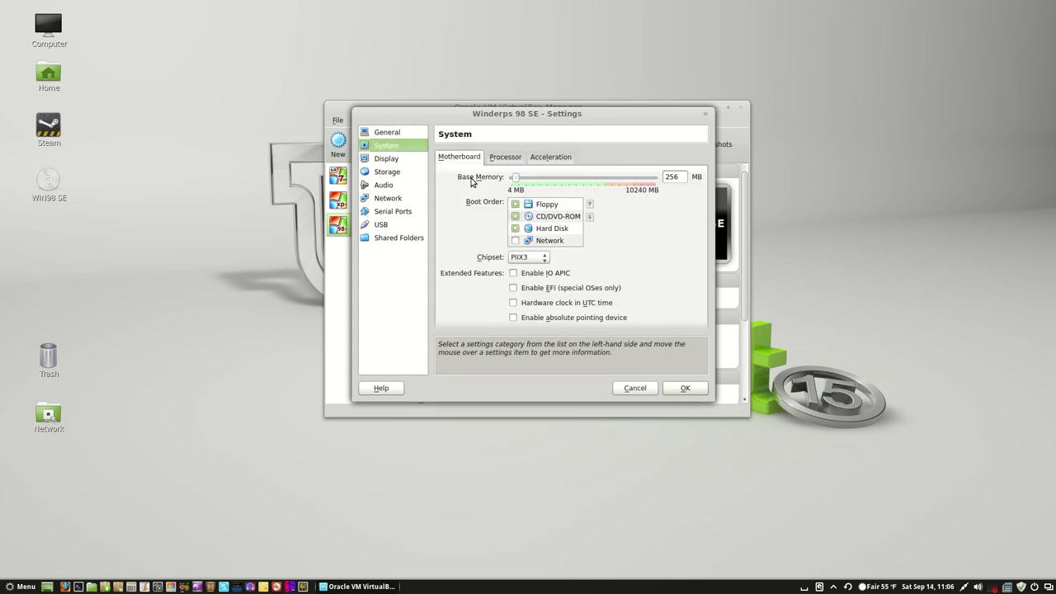
pyautogui.click(515, 241)
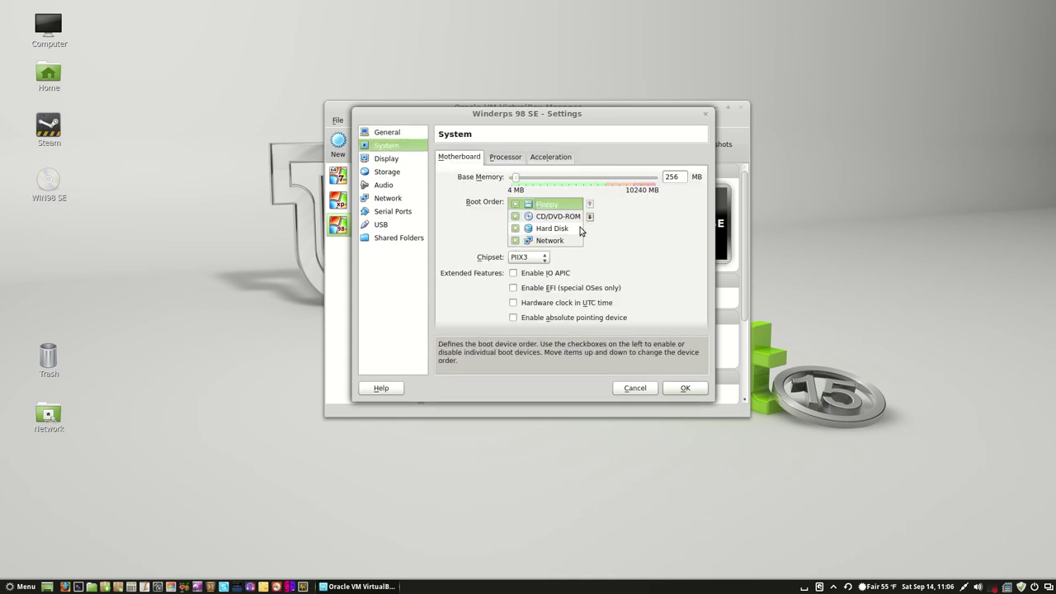
pyautogui.click(590, 218)
pyautogui.click(590, 218)
pyautogui.click(590, 218)
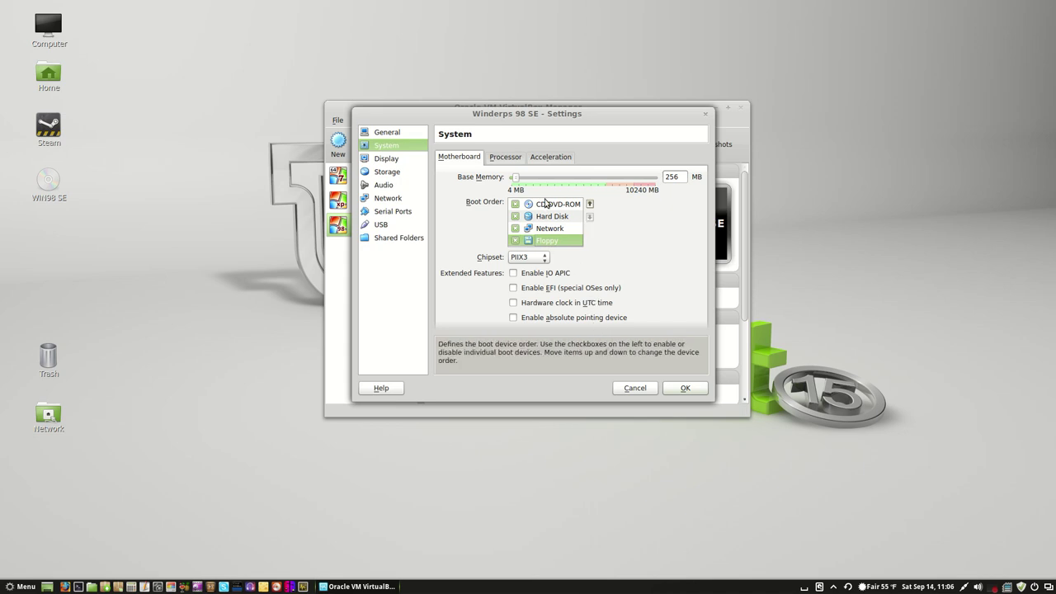
pyautogui.click(505, 157)
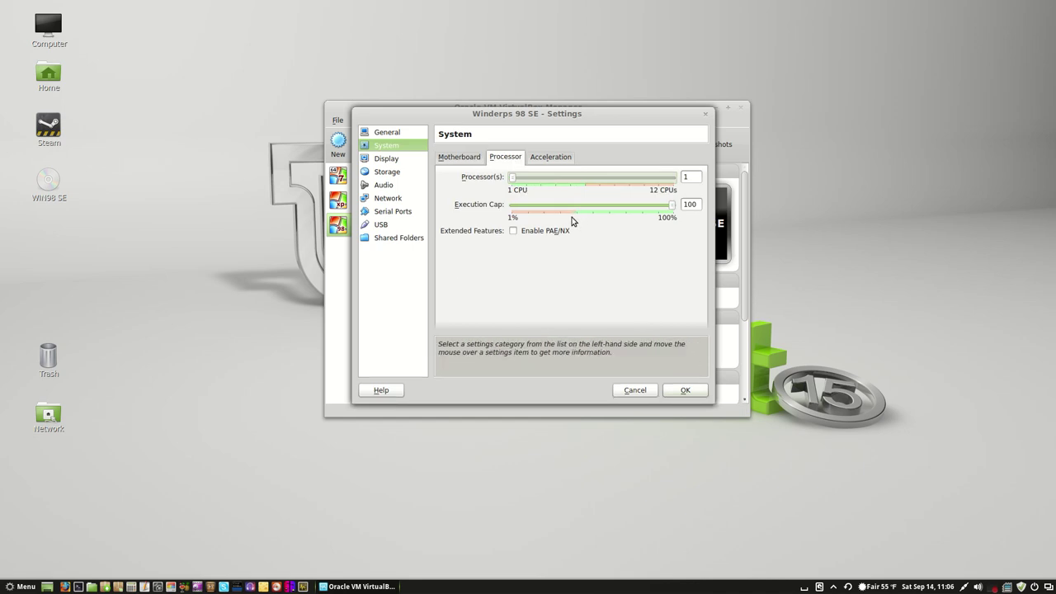
# - Drag the Processor Execution Cap to 90% and the Display Video Memory to 64 MB
pyautogui.moveTo(669, 206); pyautogui.dragTo(655, 211)
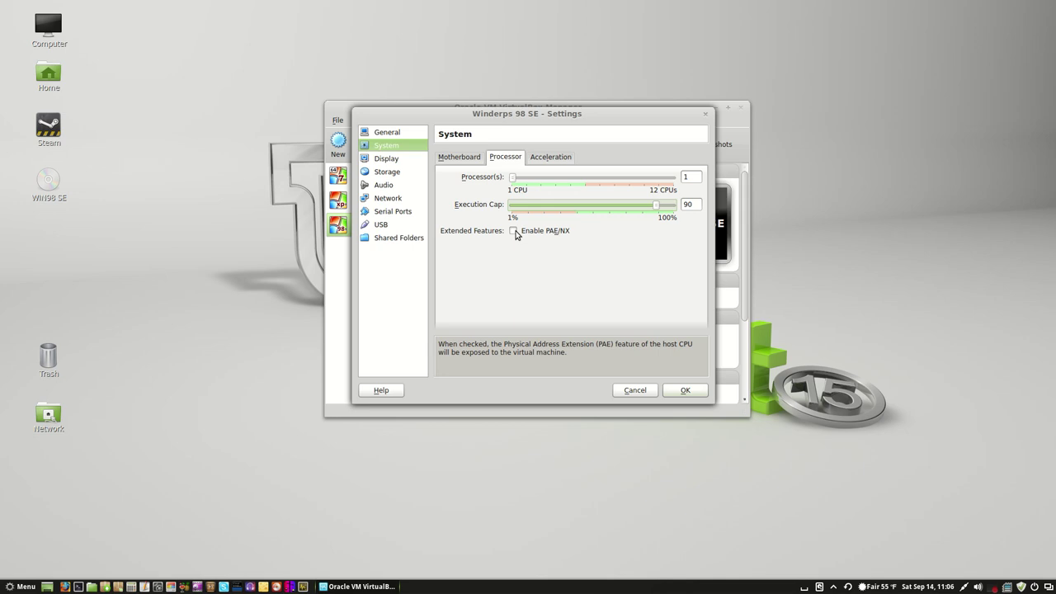
pyautogui.click(563, 157)
pyautogui.click(499, 156)
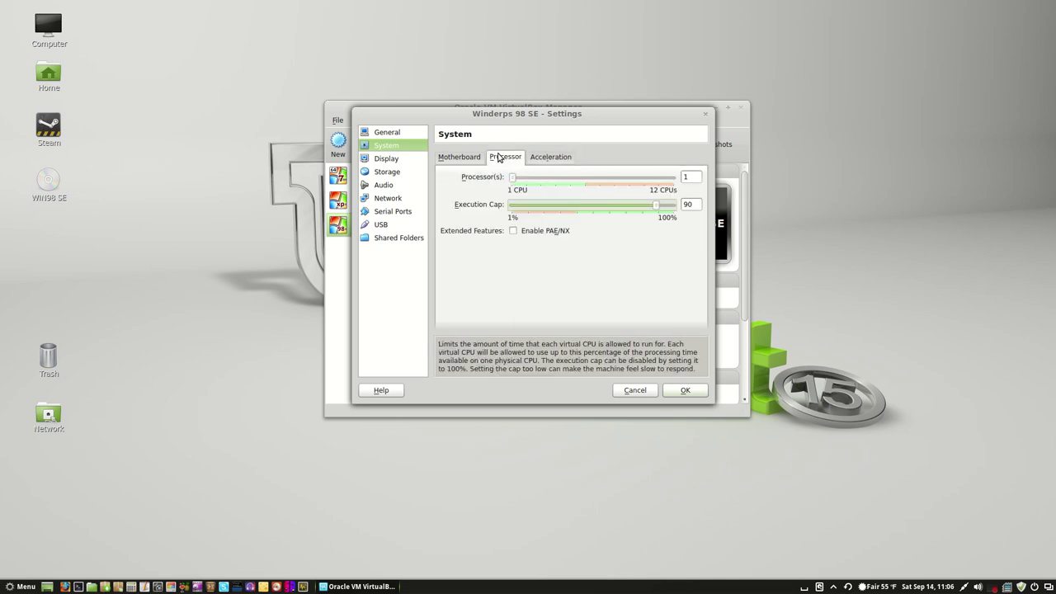
pyautogui.click(458, 158)
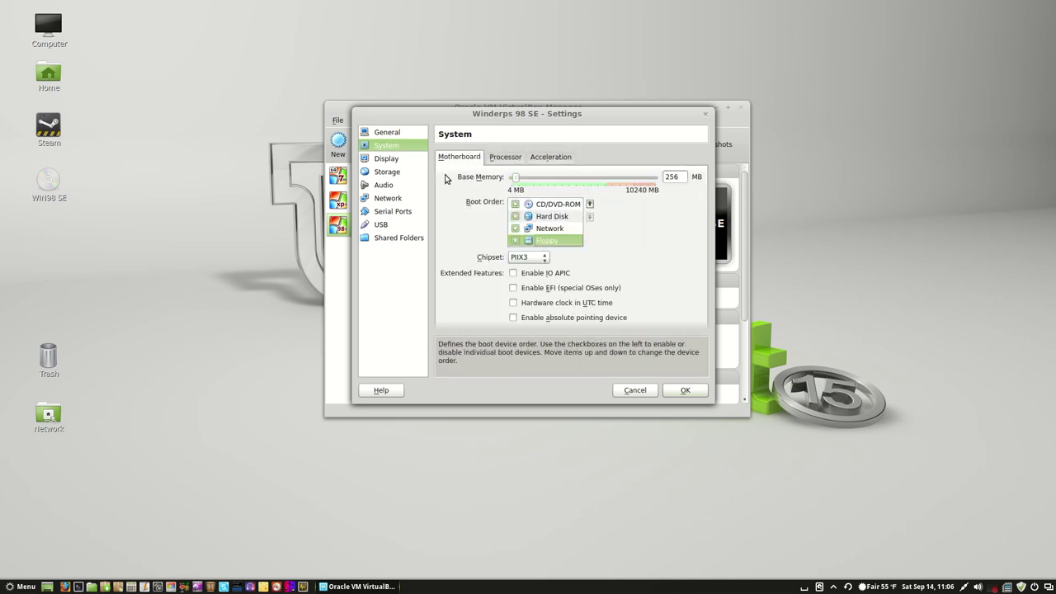
pyautogui.click(386, 158)
pyautogui.moveTo(533, 178); pyautogui.dragTo(588, 184)
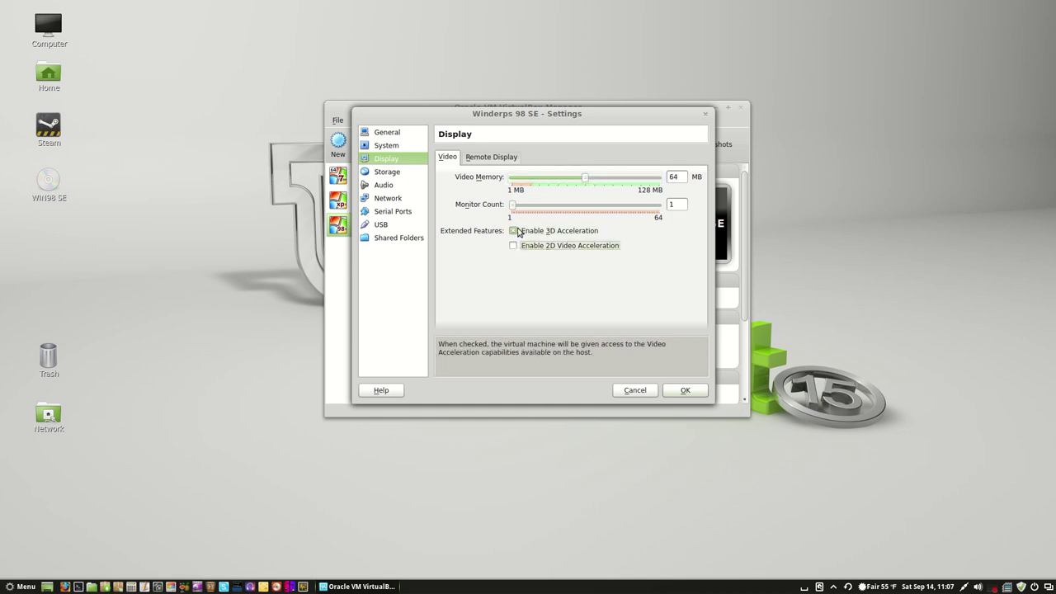
# - Enable 2D video acceleration, then review Remote Display, Storage and Audio, keeping SoundBlaster 16
pyautogui.click(513, 245)
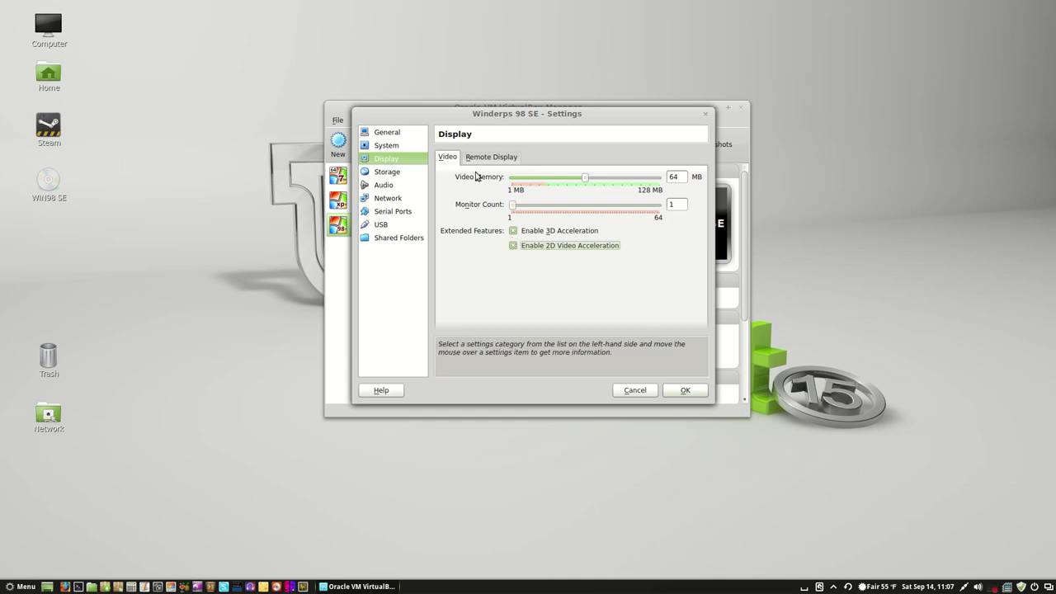
pyautogui.click(479, 157)
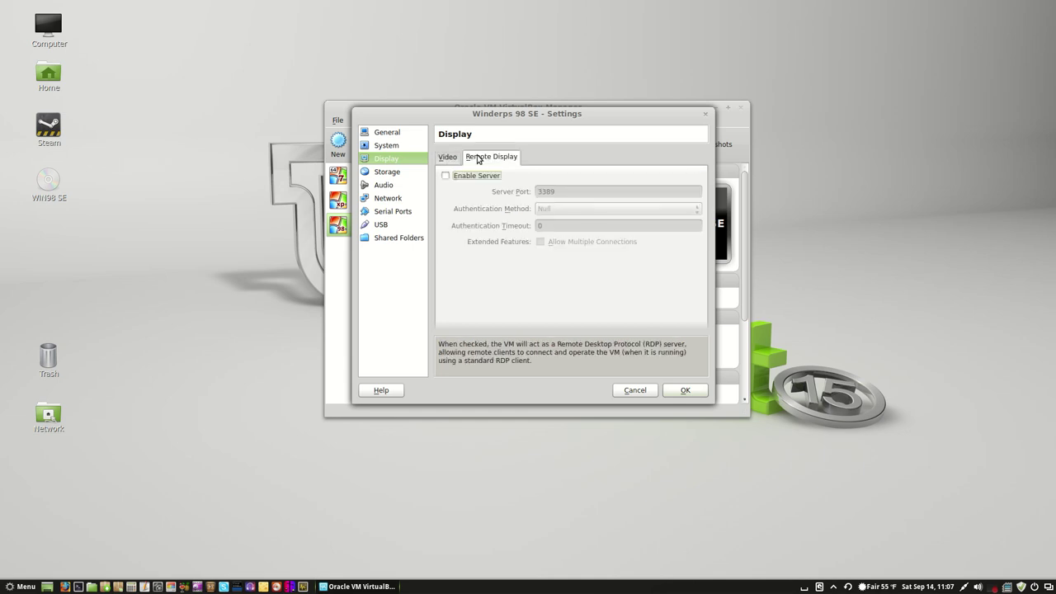
pyautogui.click(394, 175)
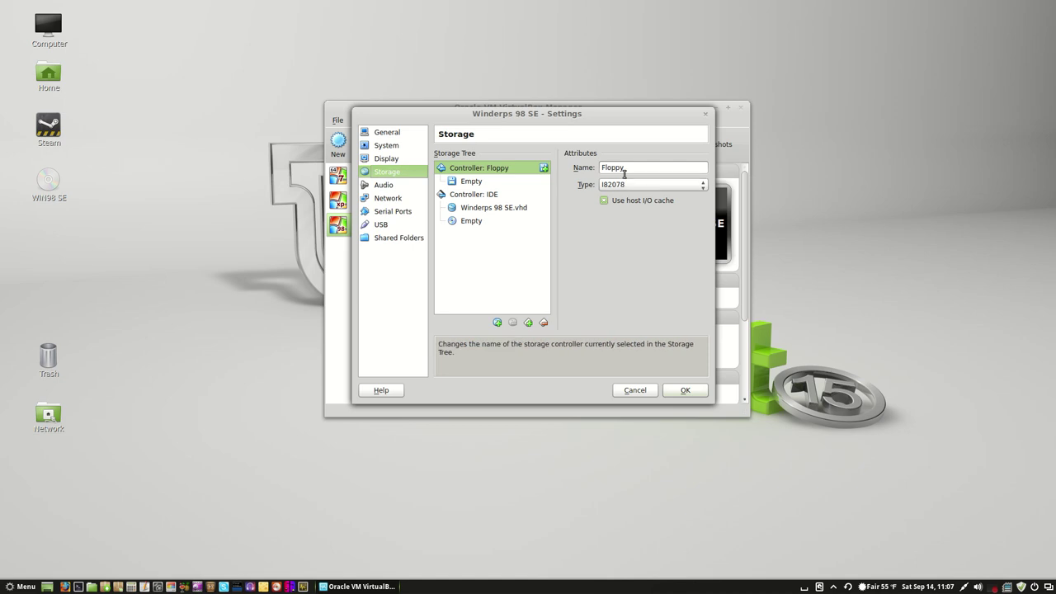
pyautogui.click(483, 182)
pyautogui.click(491, 196)
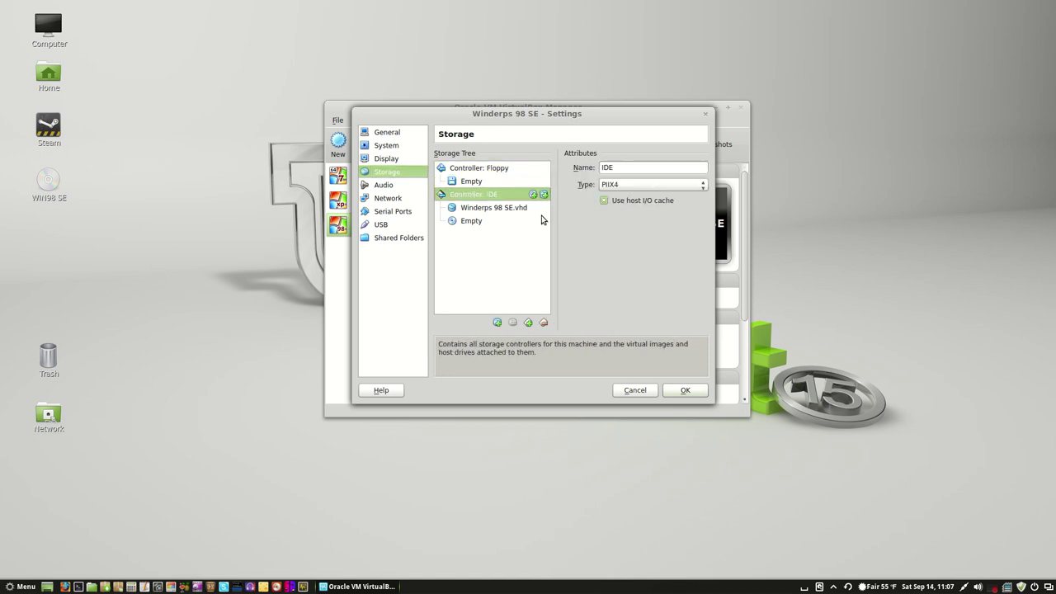
pyautogui.click(385, 186)
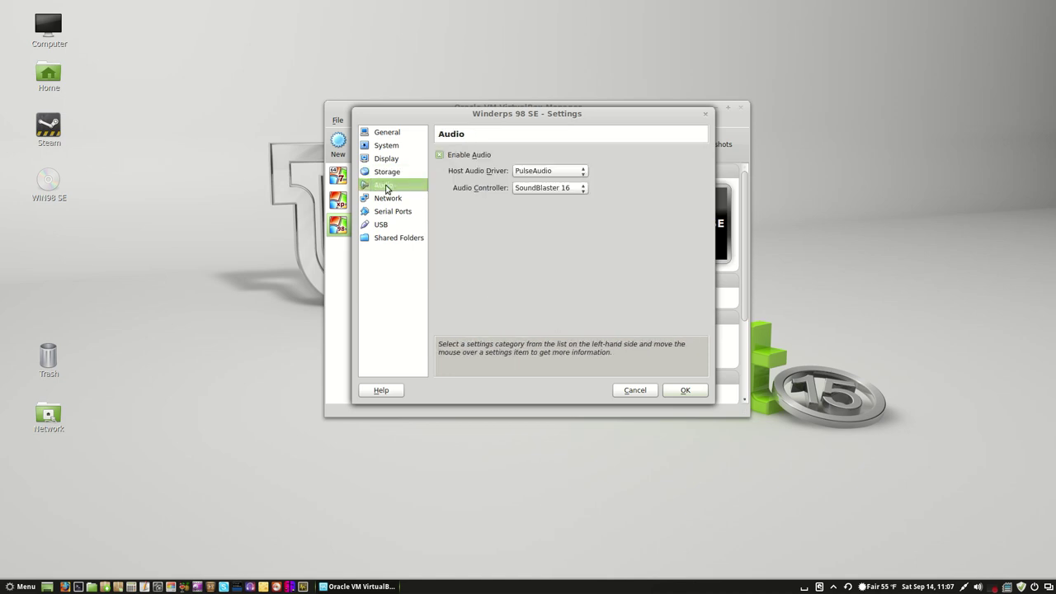
pyautogui.click(526, 189)
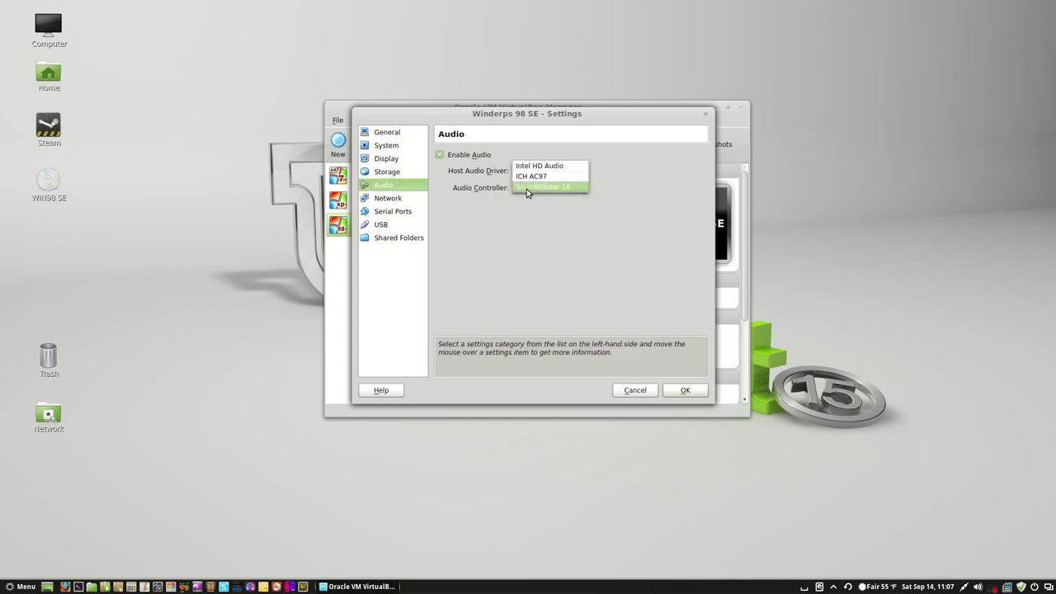
pyautogui.click(527, 189)
# - Review the Network, Serial Ports, USB and Shared Folders pages, then save the settings
pyautogui.click(384, 201)
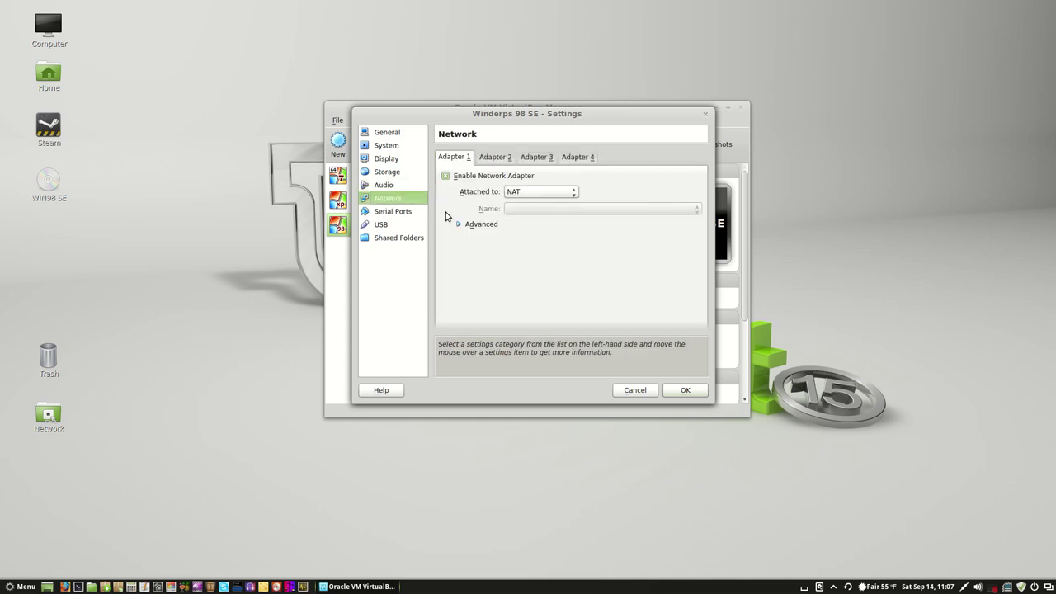
pyautogui.click(394, 212)
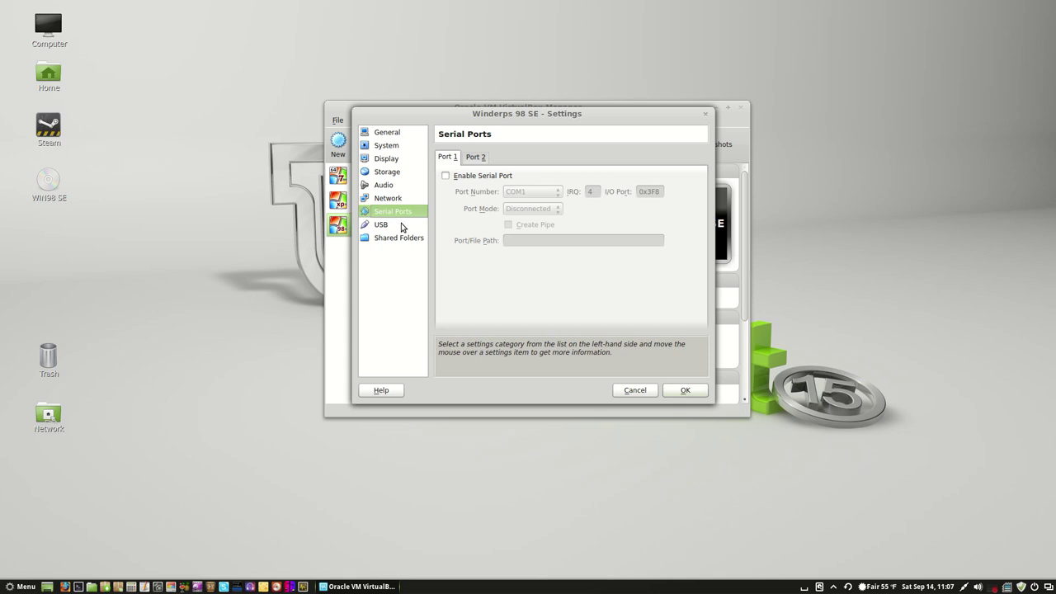
pyautogui.click(401, 226)
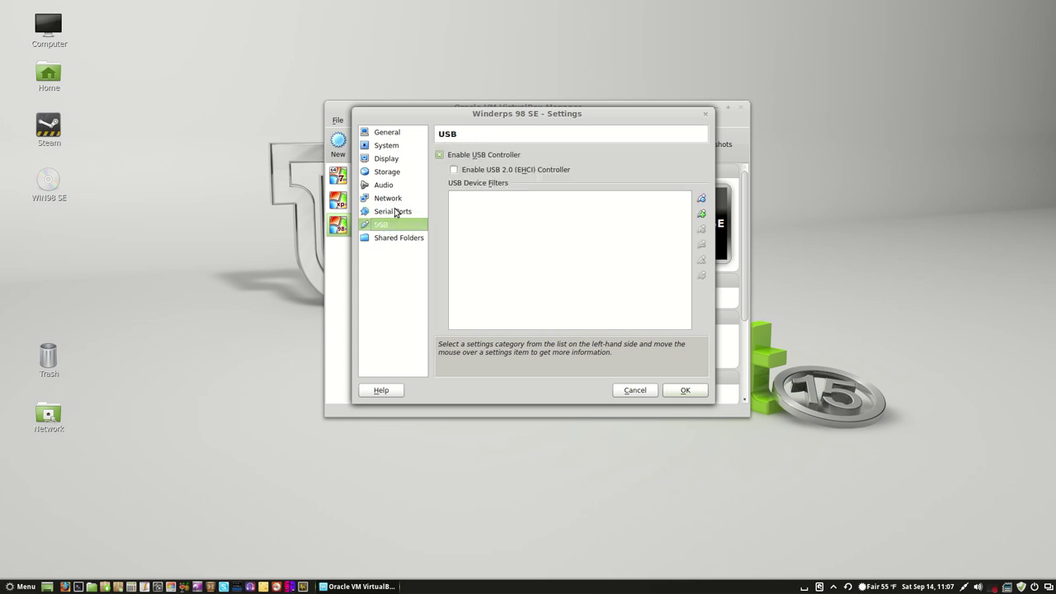
pyautogui.click(394, 212)
pyautogui.click(397, 239)
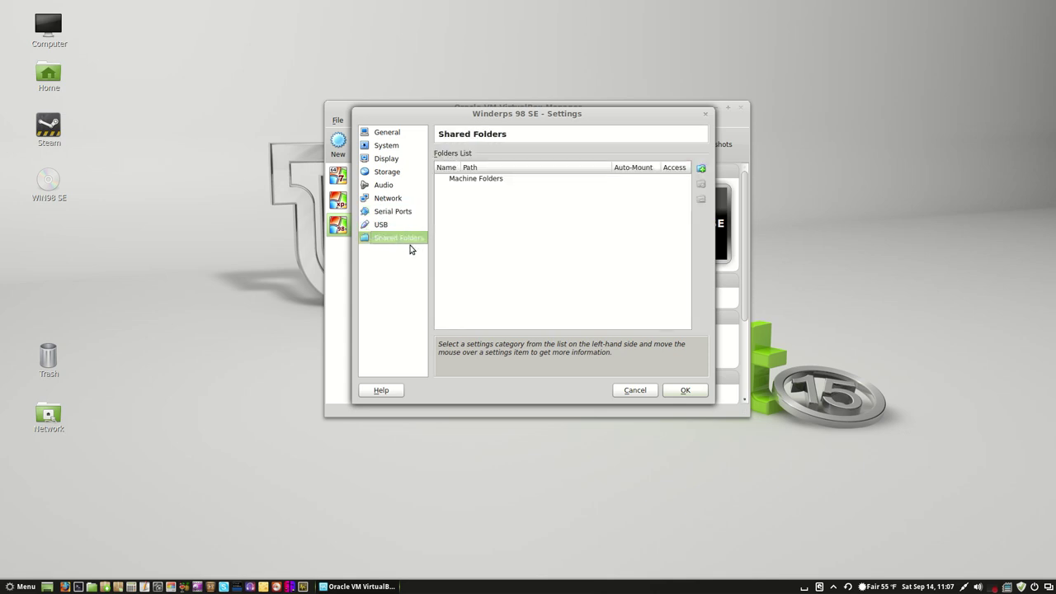
pyautogui.click(681, 391)
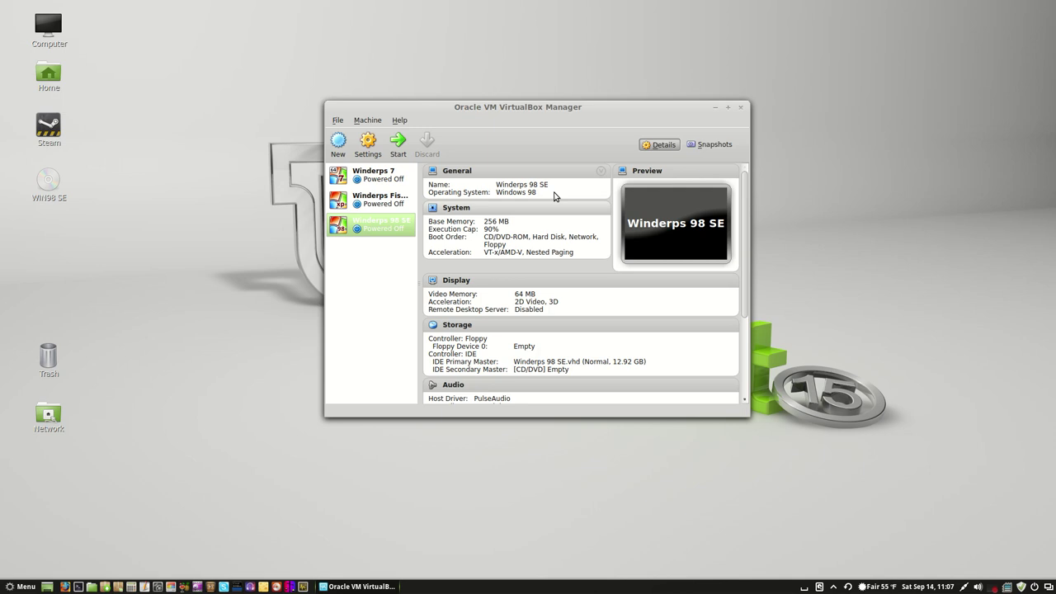
# - Start Winderps 98 SE, dismiss the capture notice, and boot it from the host DVD drive
pyautogui.click(398, 142)
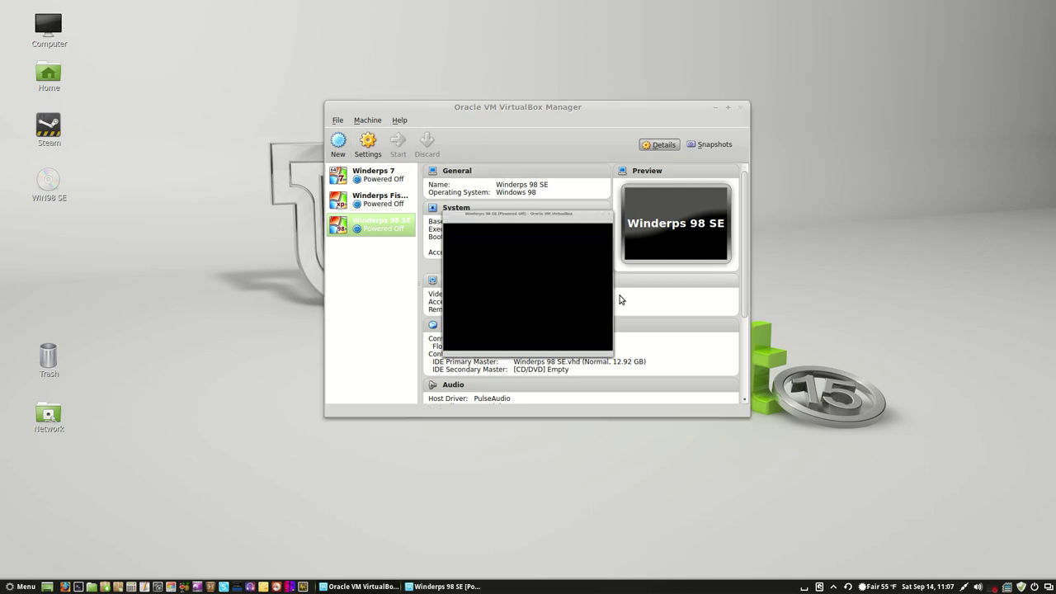
pyautogui.click(580, 373)
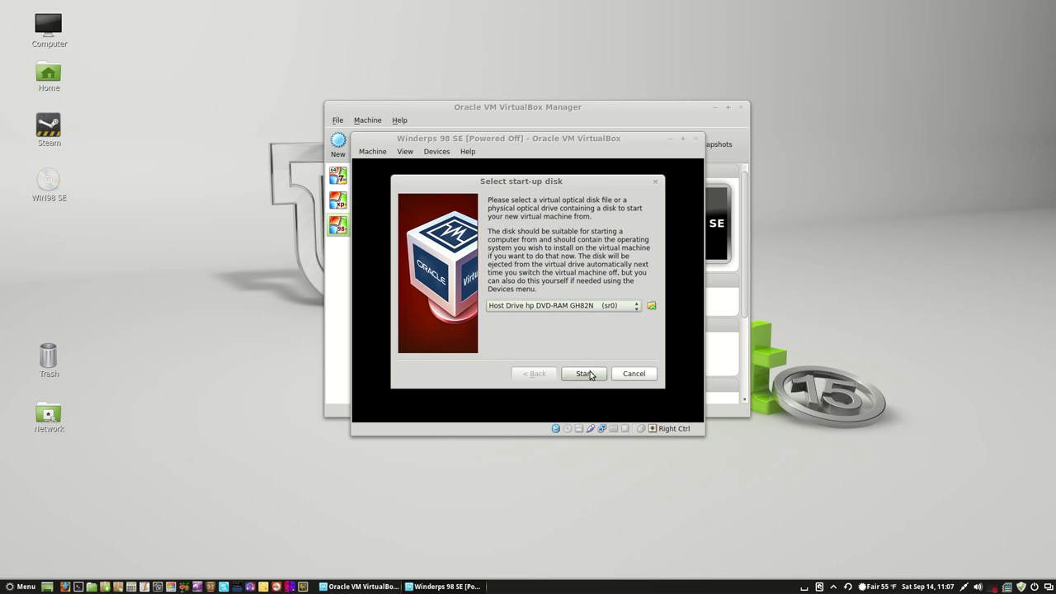
pyautogui.click(584, 374)
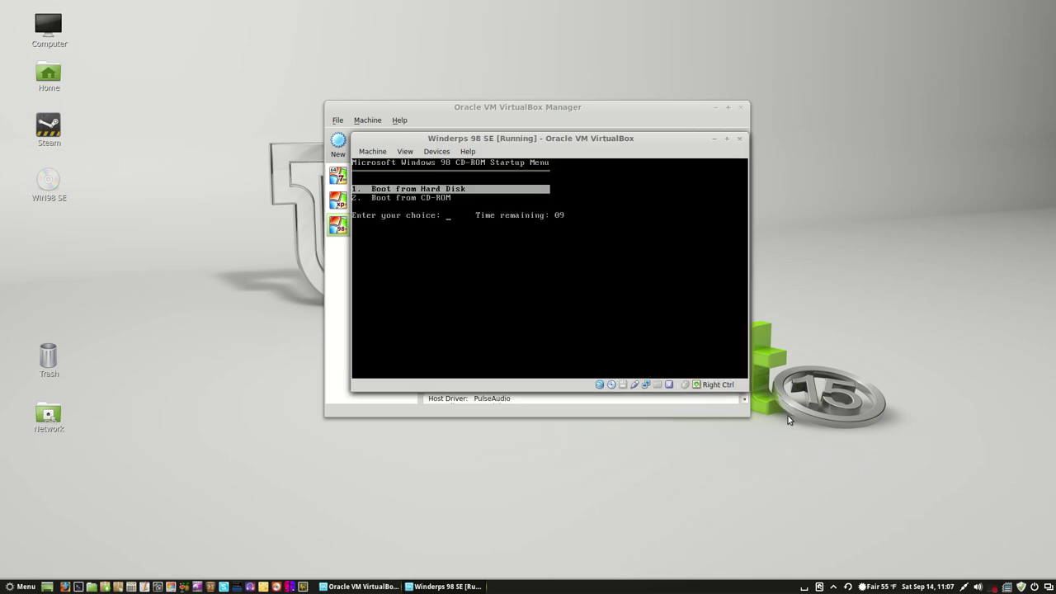
# - Boot the VM from CD-ROM and start Windows 98 Setup to configure the unallocated disk space
pyautogui.press('Return')
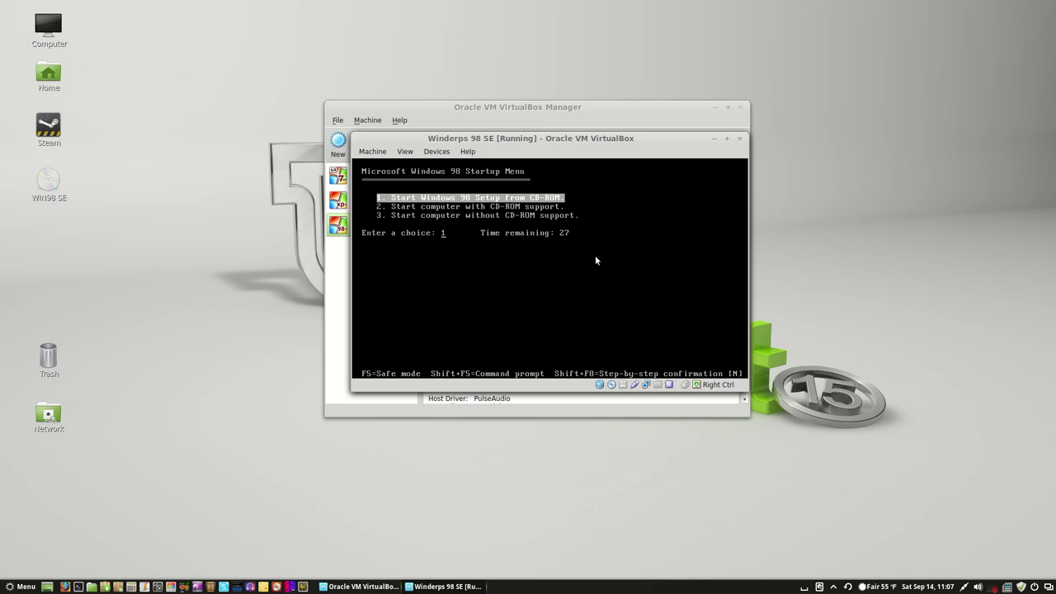
pyautogui.press('Return')
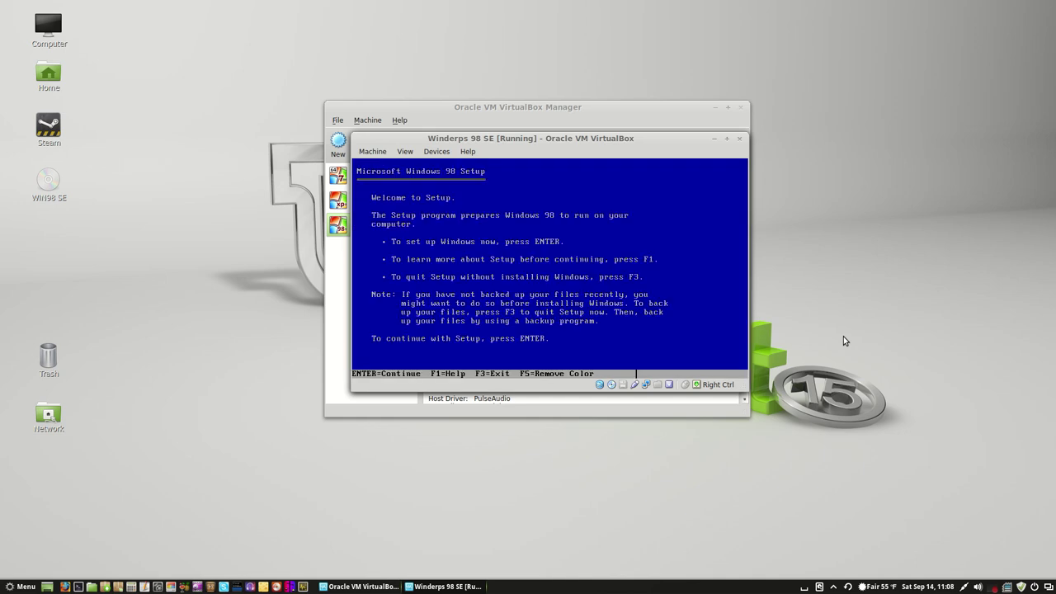
pyautogui.press('Return')
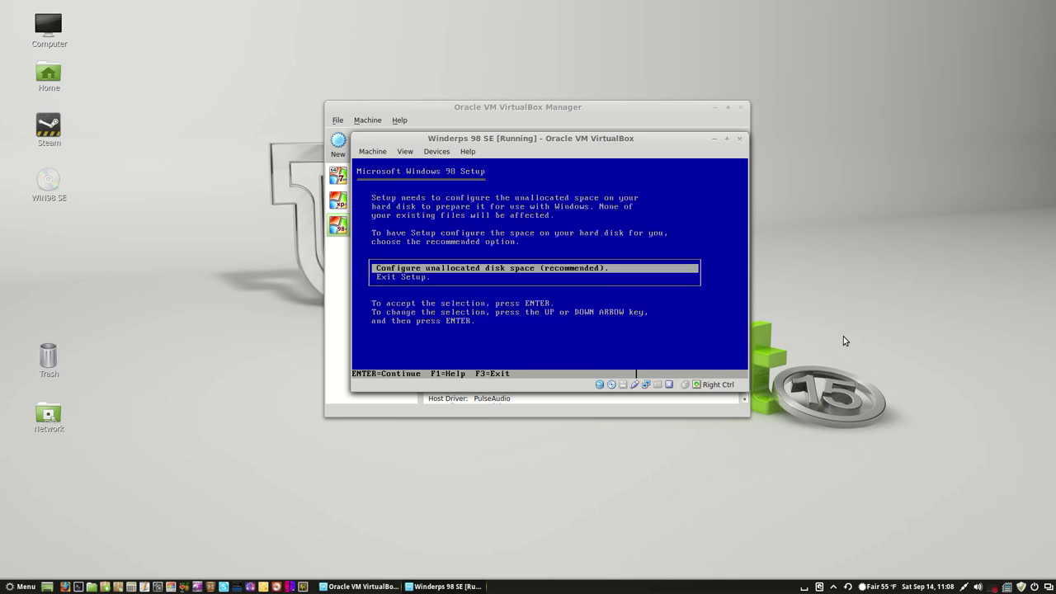
pyautogui.press('Return')
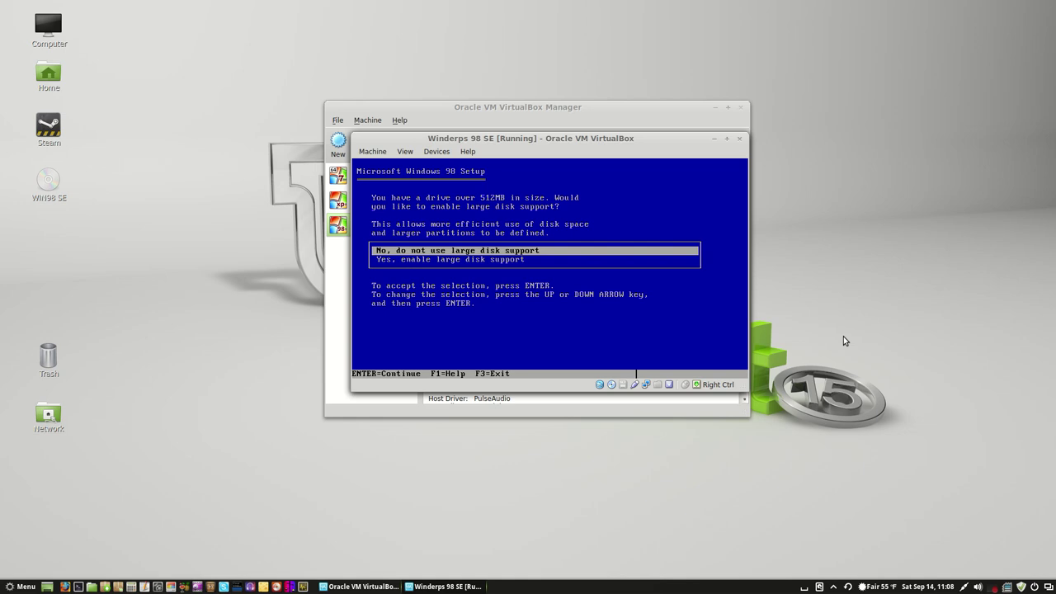
# - Enable large disk support, restart, and boot Windows 98 Setup from CD-ROM again
pyautogui.press('Down')
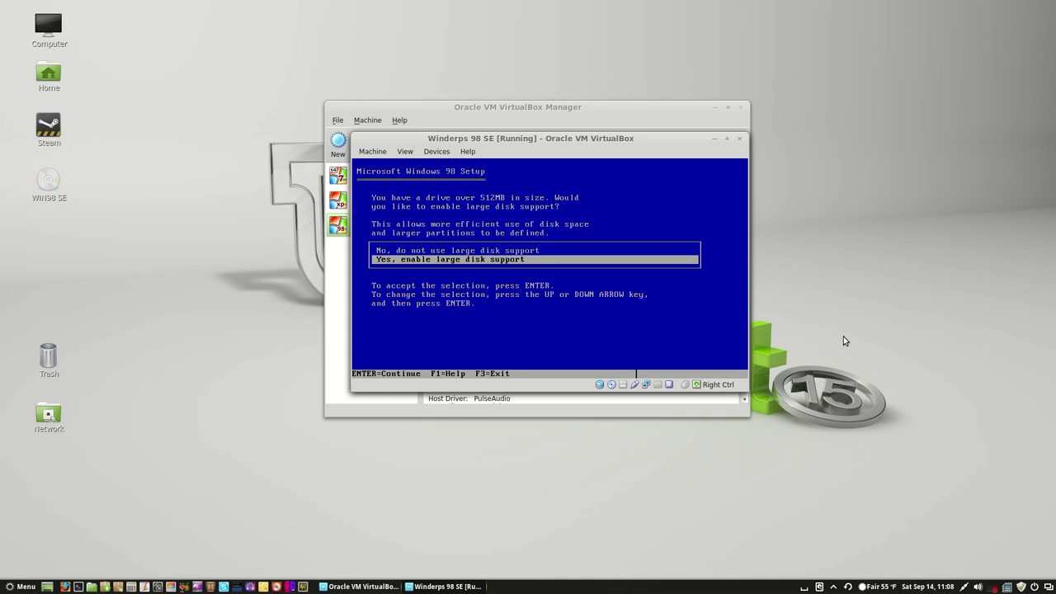
pyautogui.press('Return')
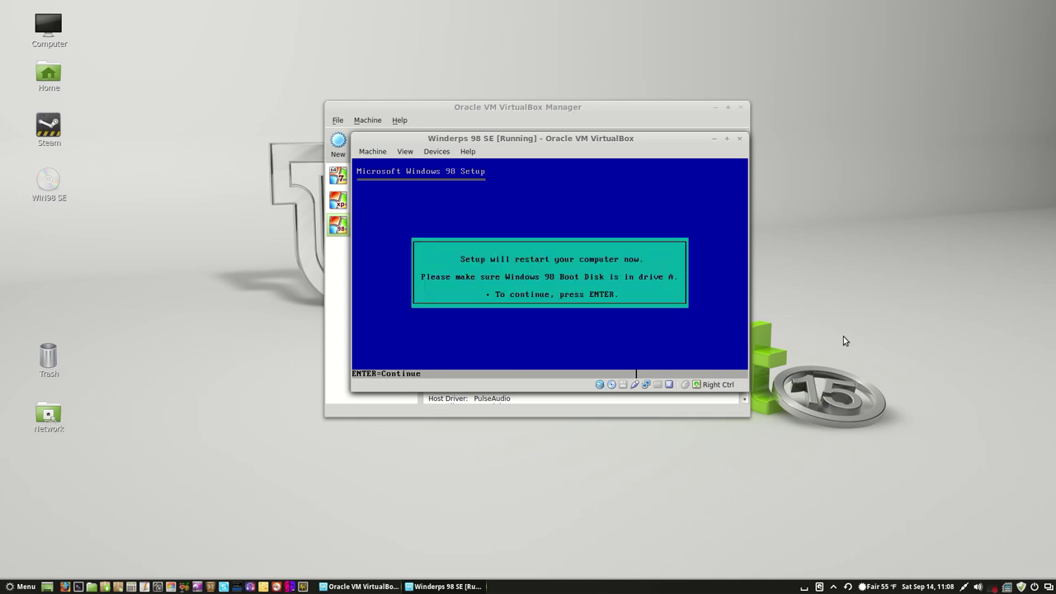
pyautogui.press('Return')
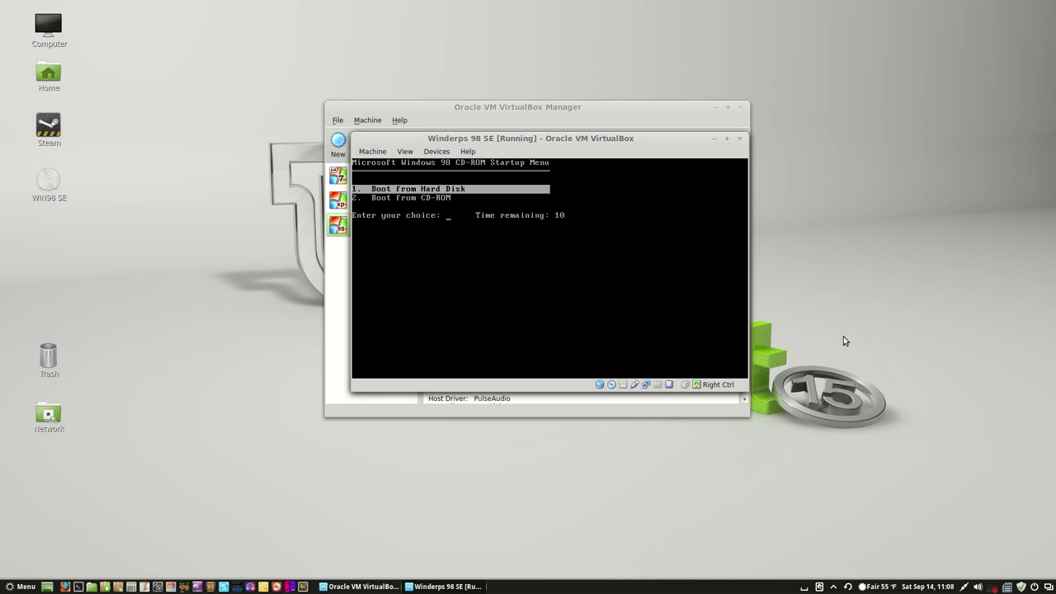
pyautogui.press('Down')
pyautogui.press('Return')
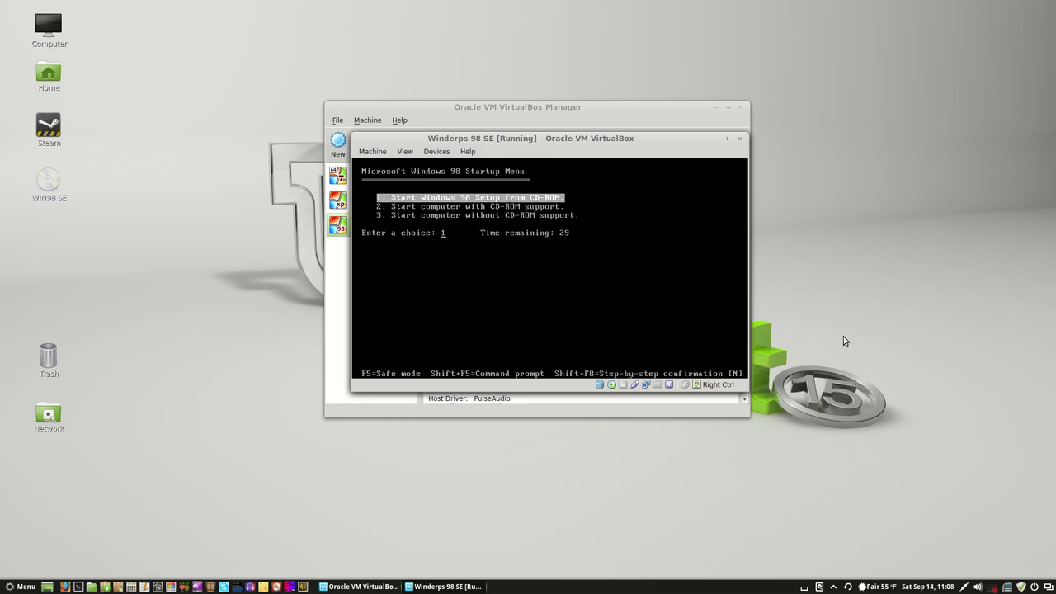
pyautogui.press('Return')
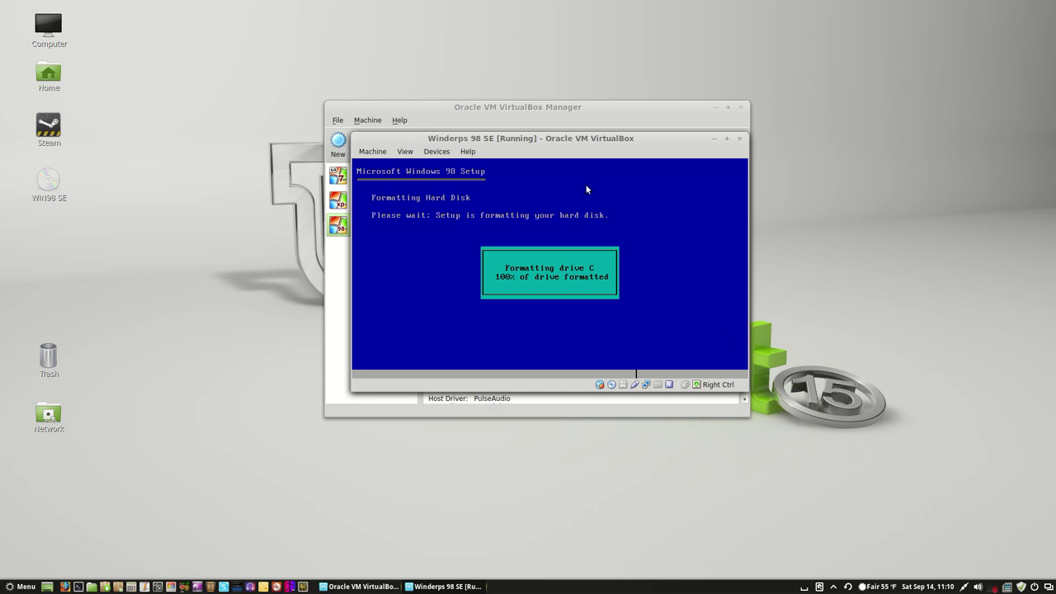
# - Capture the mouse in the VM and let Setup run its ScanDisk check of drive C
pyautogui.click(575, 281)
pyautogui.click(577, 335)
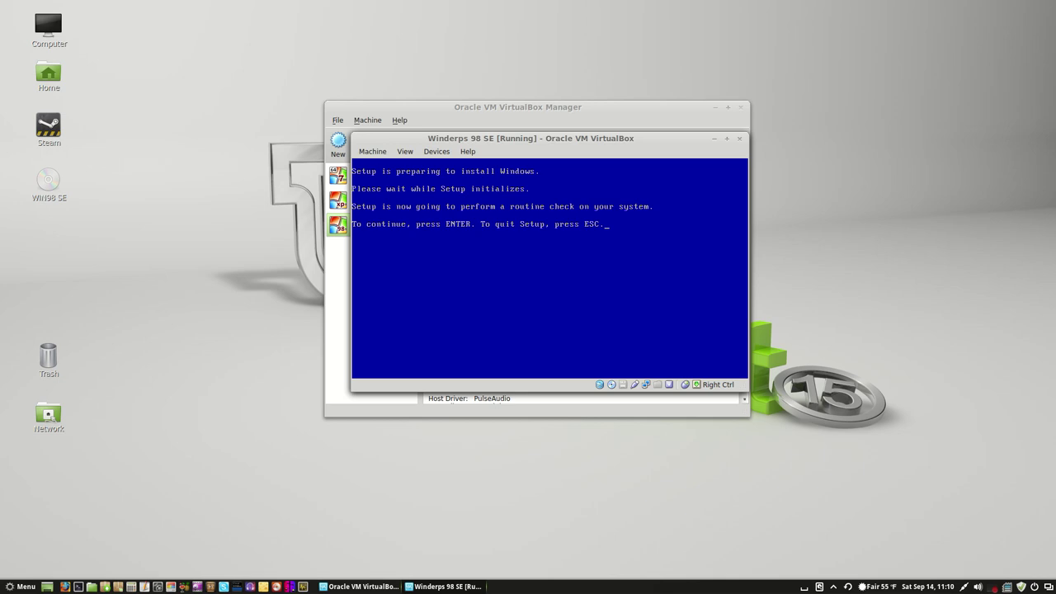
pyautogui.press('Return')
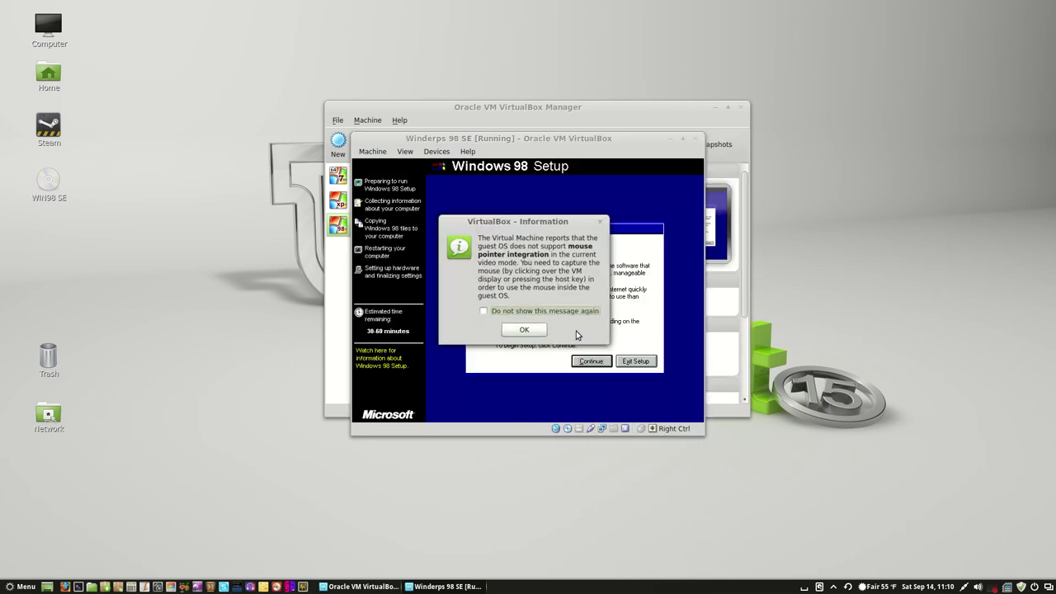
# - Dismiss the mouse integration notice and Setup welcome, then capture and release the mouse
pyautogui.click(513, 329)
pyautogui.click(587, 365)
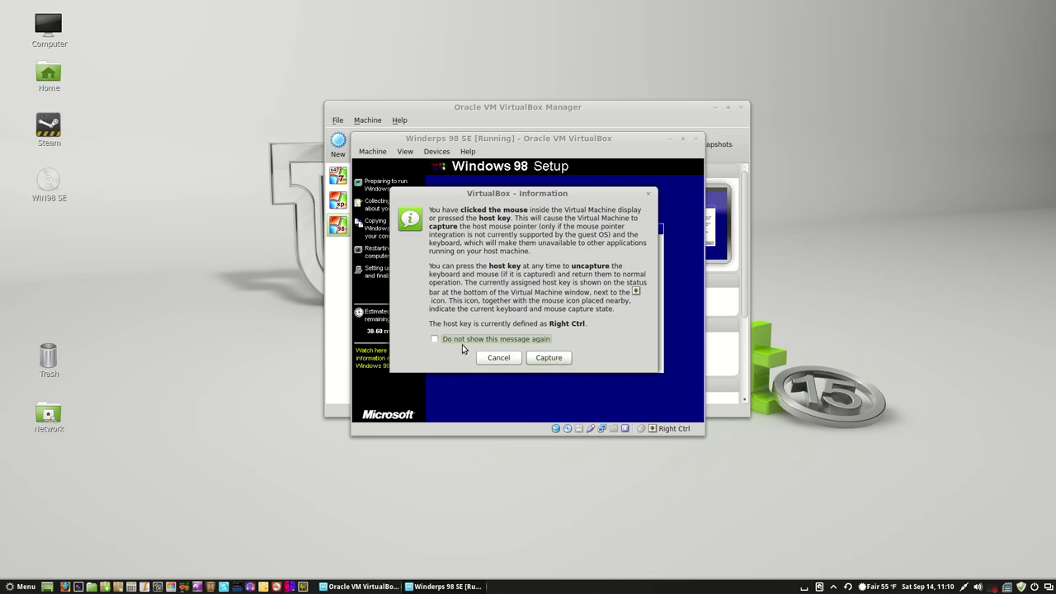
pyautogui.click(548, 357)
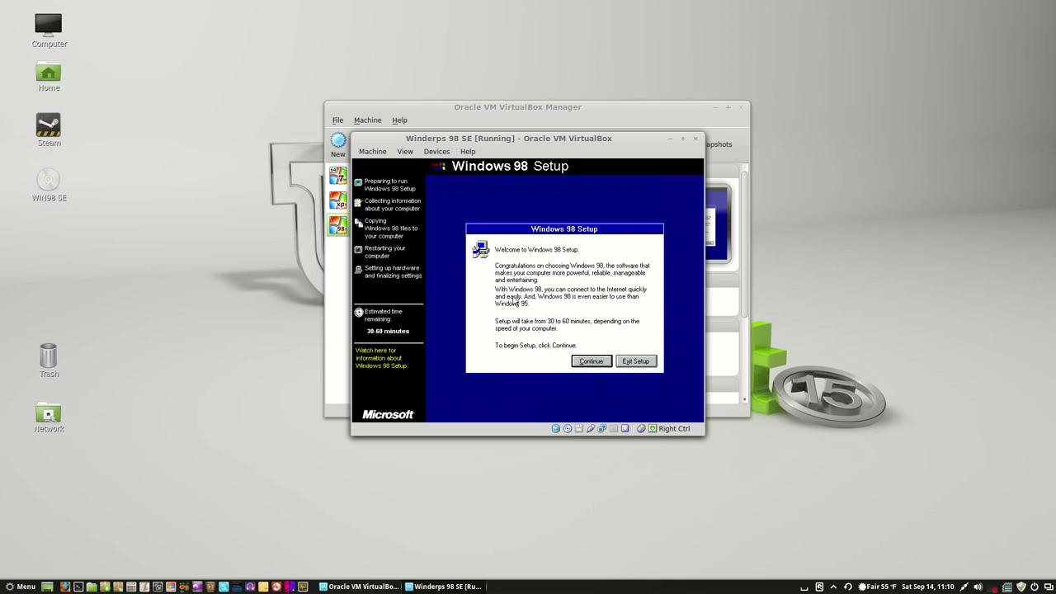
pyautogui.press('Control_R')
# - Enlarge the VM window, move it up and left, and continue into the Setup wizard
pyautogui.moveTo(704, 435); pyautogui.dragTo(745, 445)
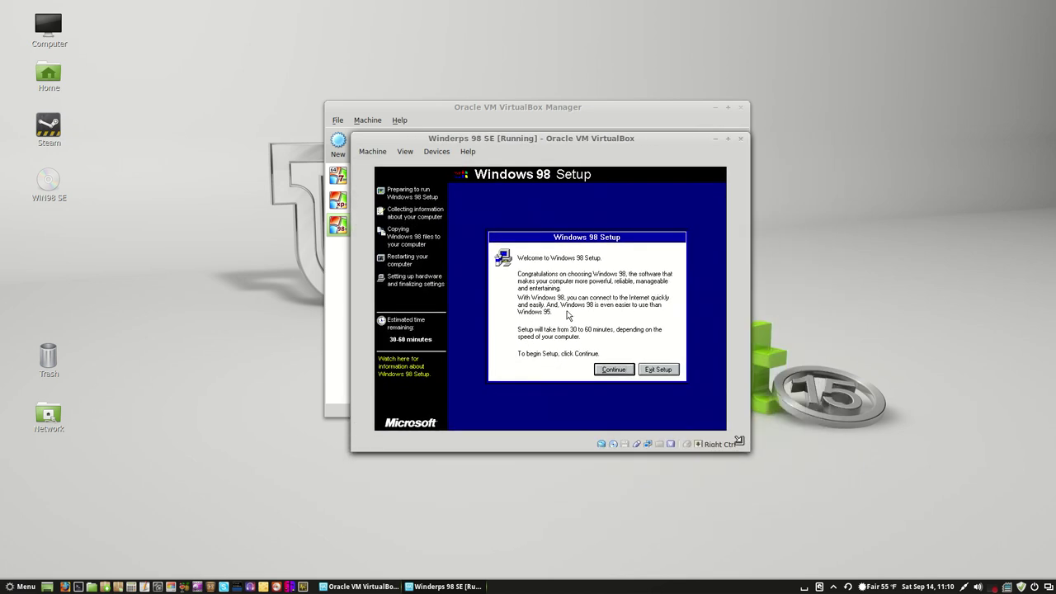
pyautogui.moveTo(530, 138); pyautogui.dragTo(386, 113)
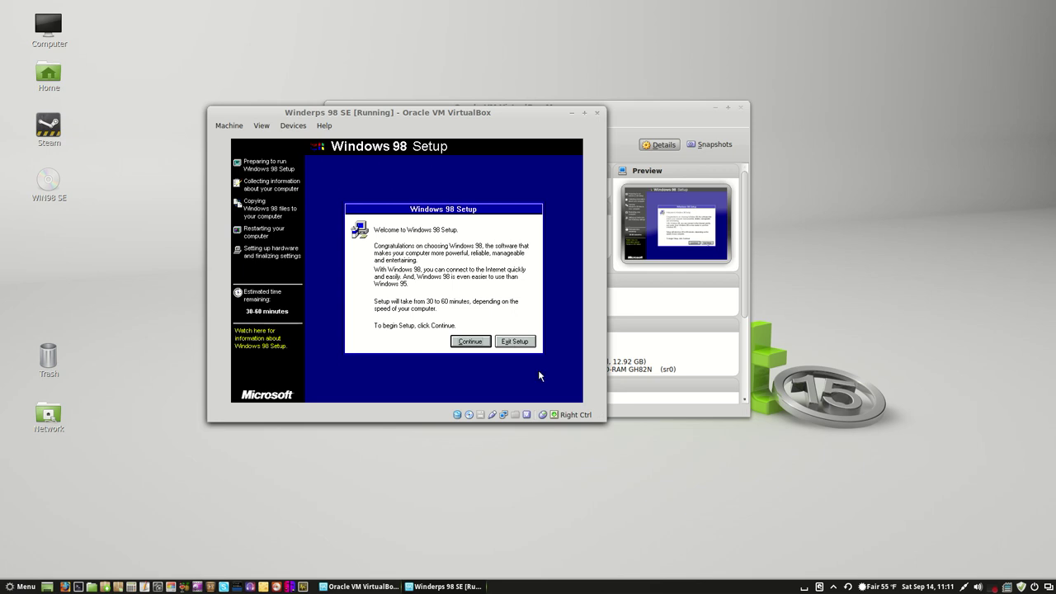
pyautogui.click(468, 342)
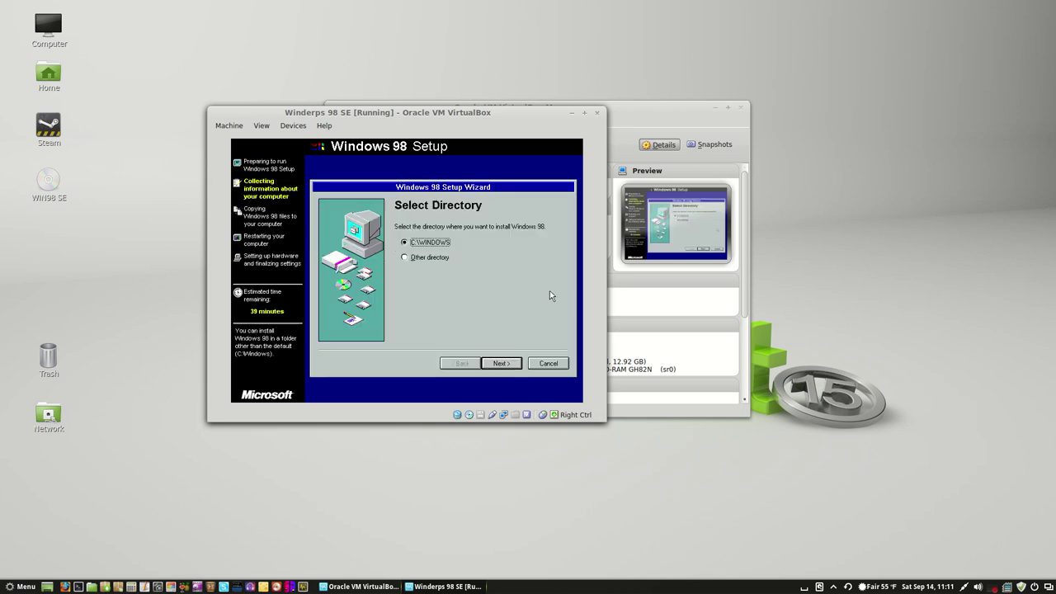
# - Keep C:\WINDOWS as the Windows 98 installation directory and continue
pyautogui.click(515, 363)
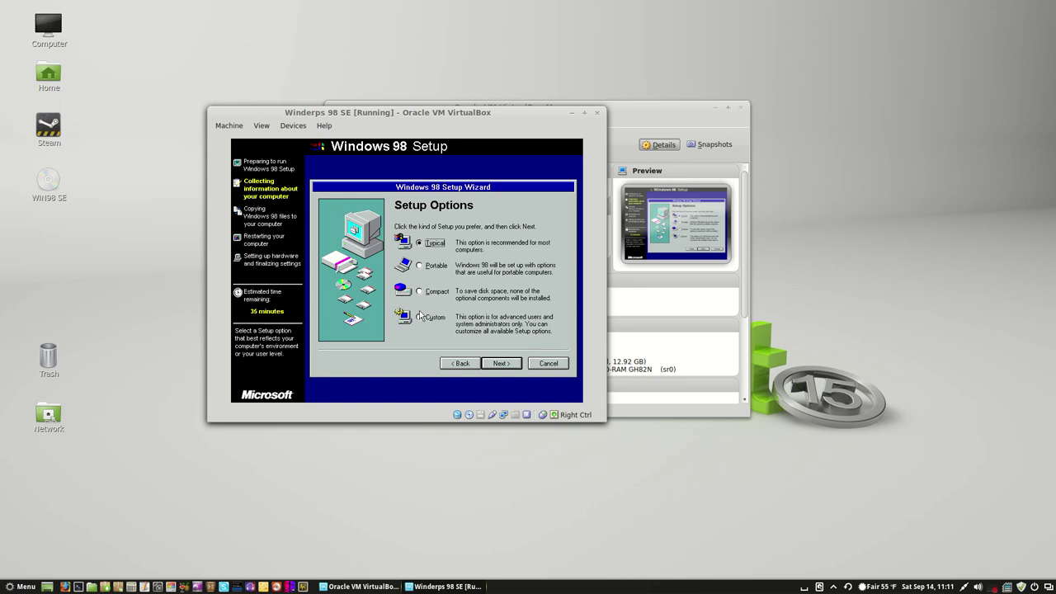
# - Choose the Custom setup type and include Desktop Themes in the components
pyautogui.click(423, 319)
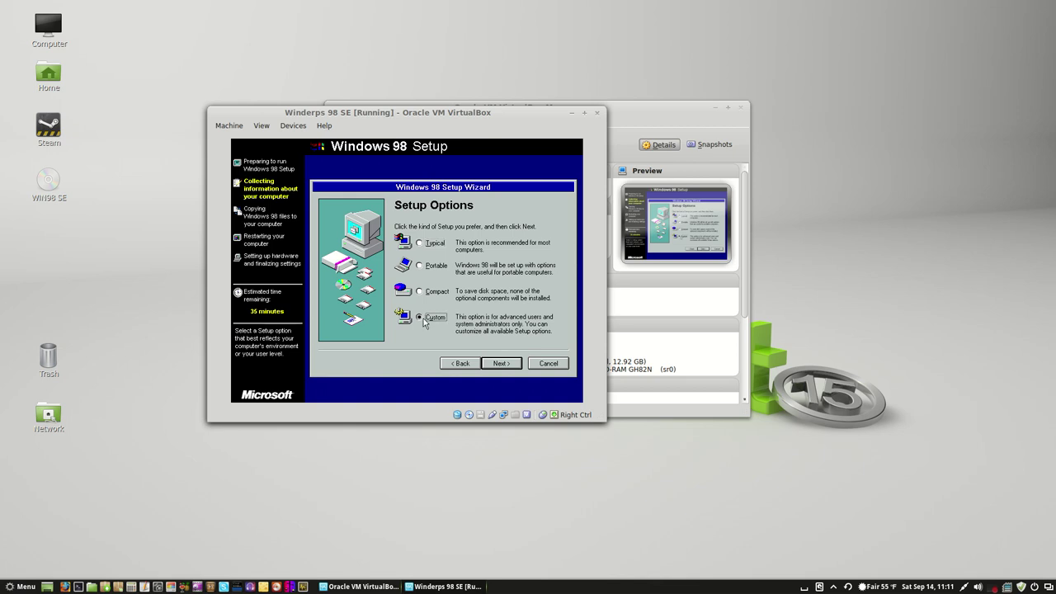
pyautogui.click(503, 361)
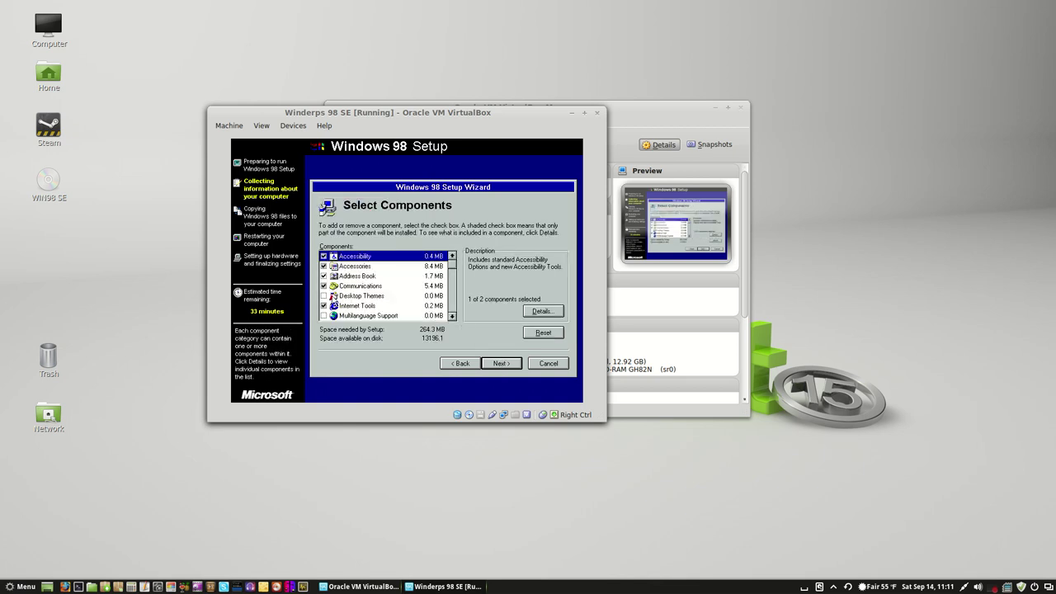
pyautogui.click(325, 296)
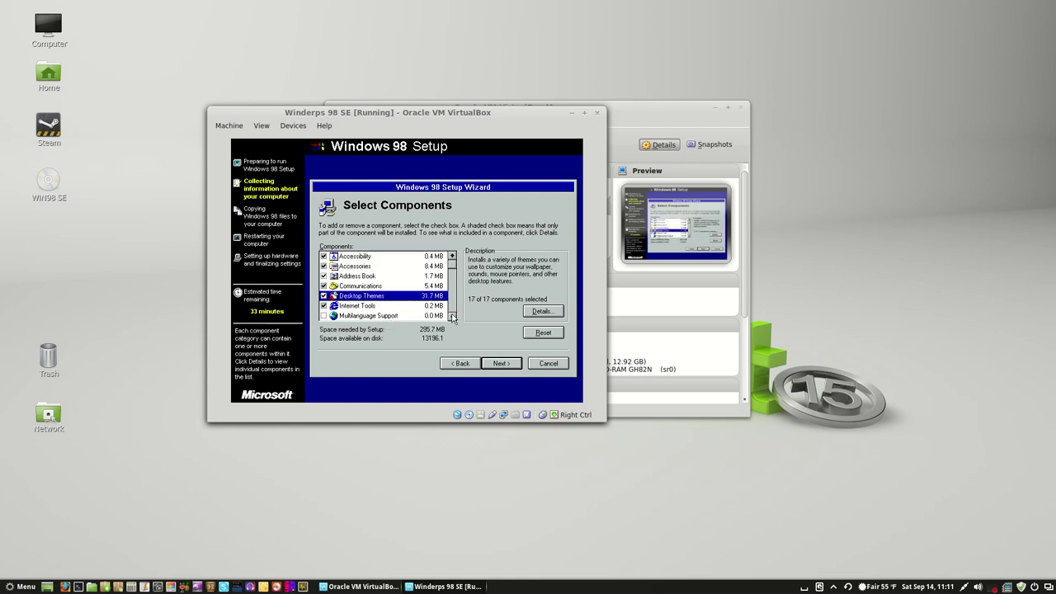
pyautogui.click(452, 316)
pyautogui.click(452, 316)
# - Add Multimedia Sound Schemes and Sample Sounds to the Multimedia component
pyautogui.doubleClick(353, 287)
pyautogui.click(332, 296)
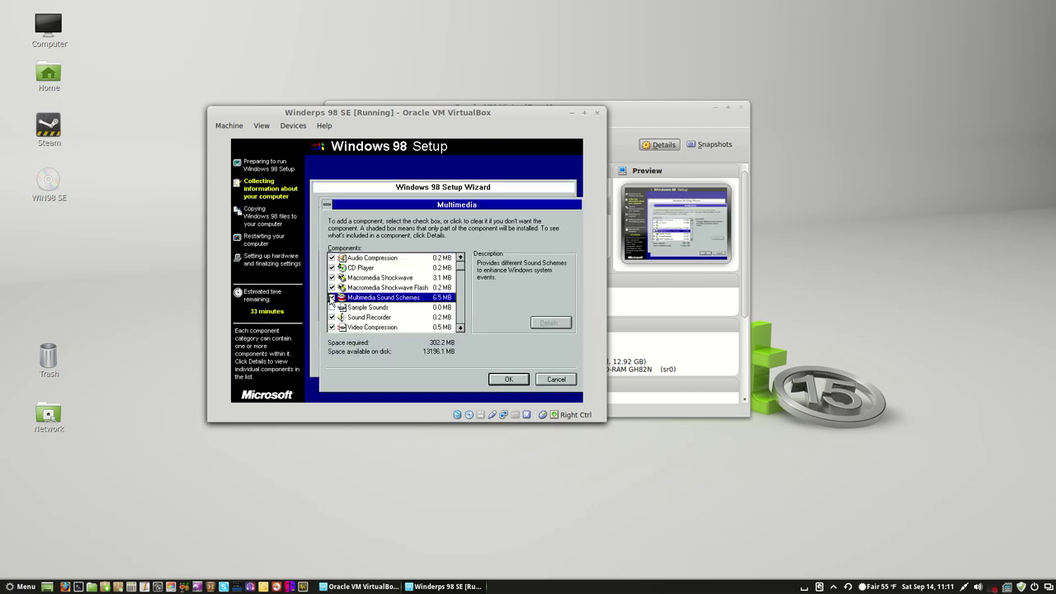
pyautogui.click(333, 307)
pyautogui.click(459, 329)
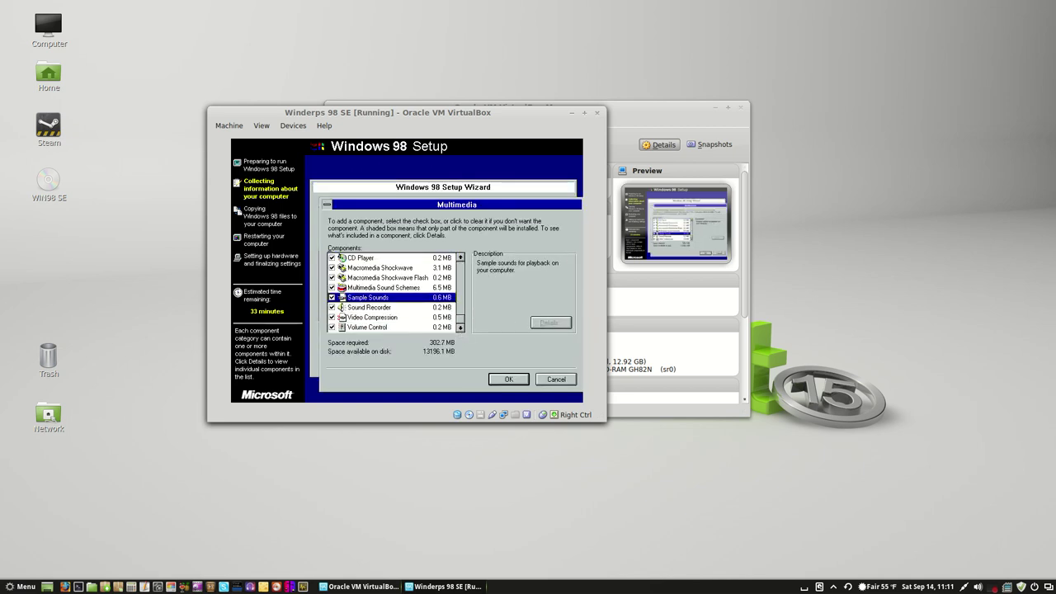
pyautogui.click(509, 378)
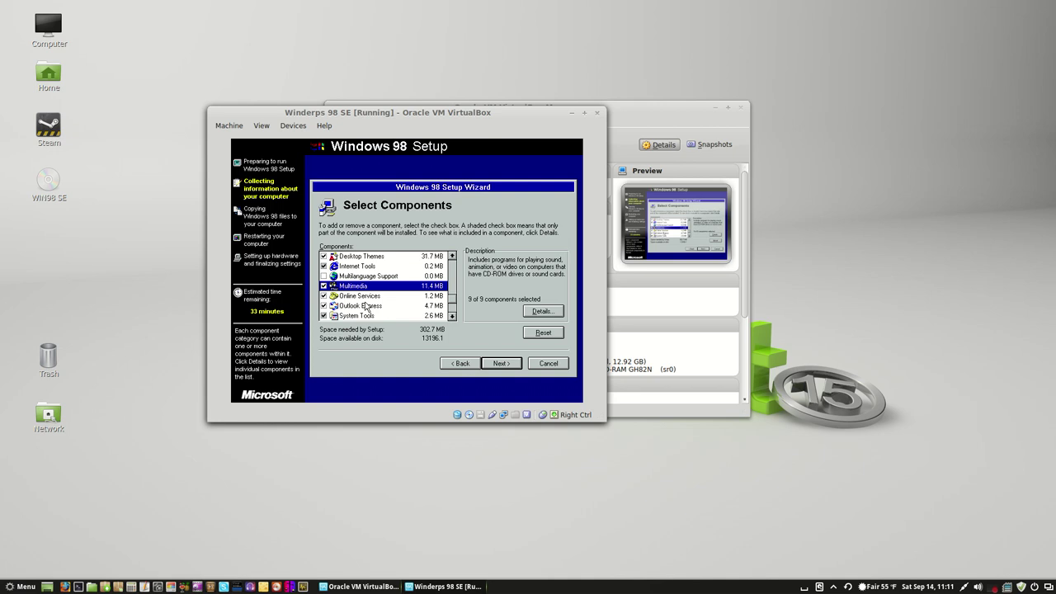
# - Tick Backup, Character Map, Clipboard Viewer, Group Policies, Net Watcher, System Monitor and System Resource Meter
pyautogui.click(451, 316)
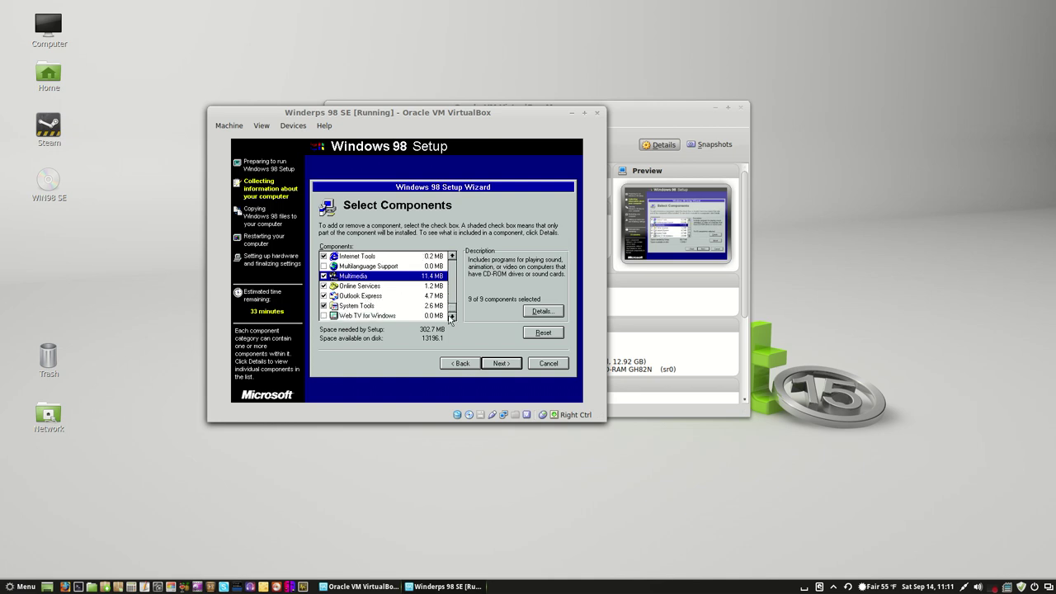
pyautogui.doubleClick(347, 307)
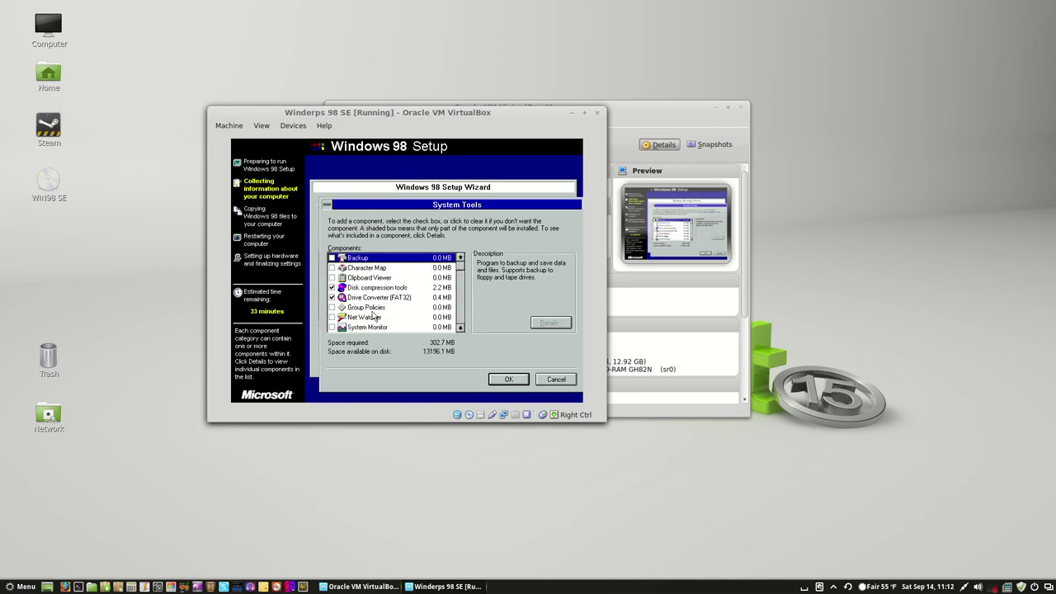
pyautogui.click(340, 308)
pyautogui.click(332, 307)
pyautogui.click(333, 277)
pyautogui.click(334, 268)
pyautogui.click(334, 257)
pyautogui.click(333, 316)
pyautogui.click(332, 326)
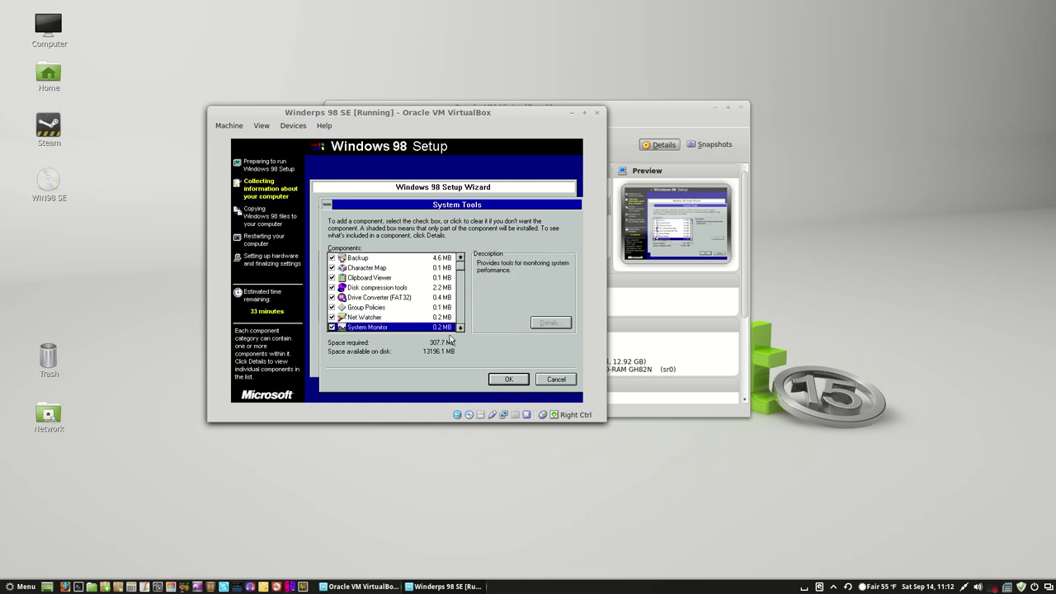
pyautogui.click(459, 327)
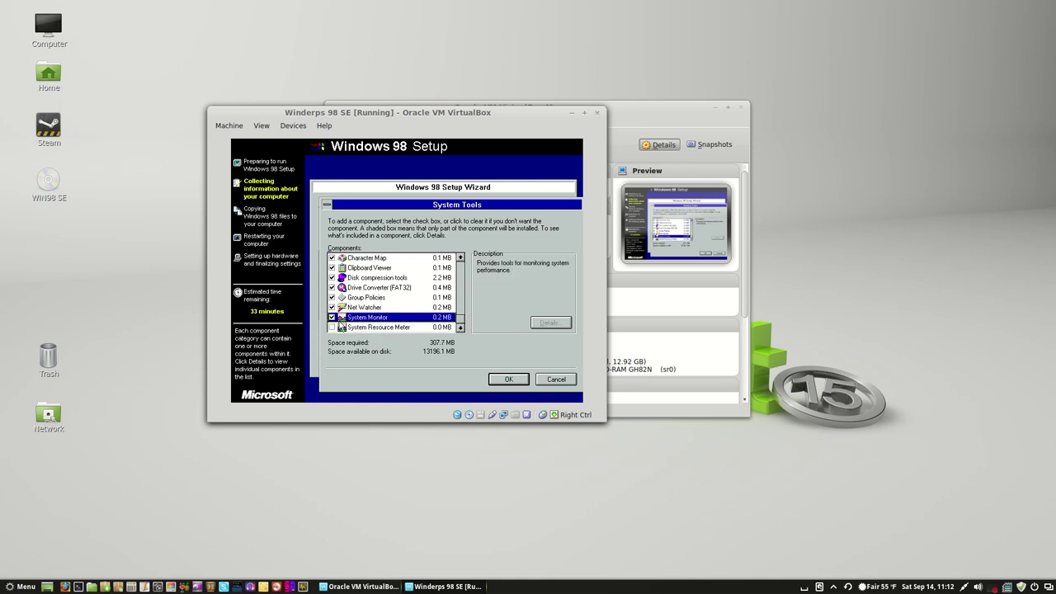
pyautogui.click(333, 328)
pyautogui.click(509, 379)
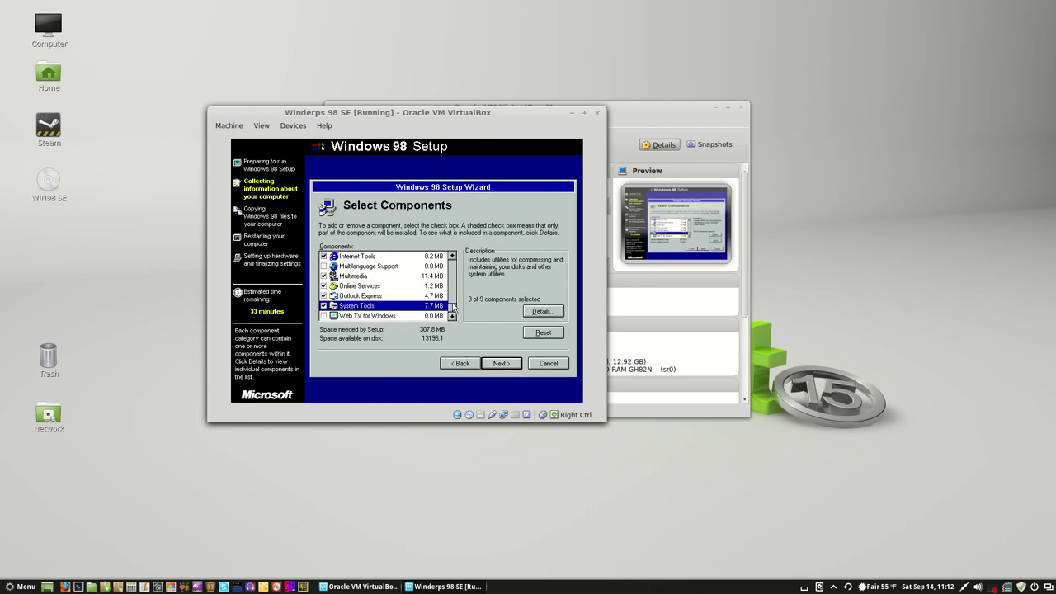
# - Add Desktop Wallpaper, Games, Mouse Pointers and Quick View to the Accessories component
pyautogui.scroll(2, 454, 309)
pyautogui.scroll(1, 363, 272)
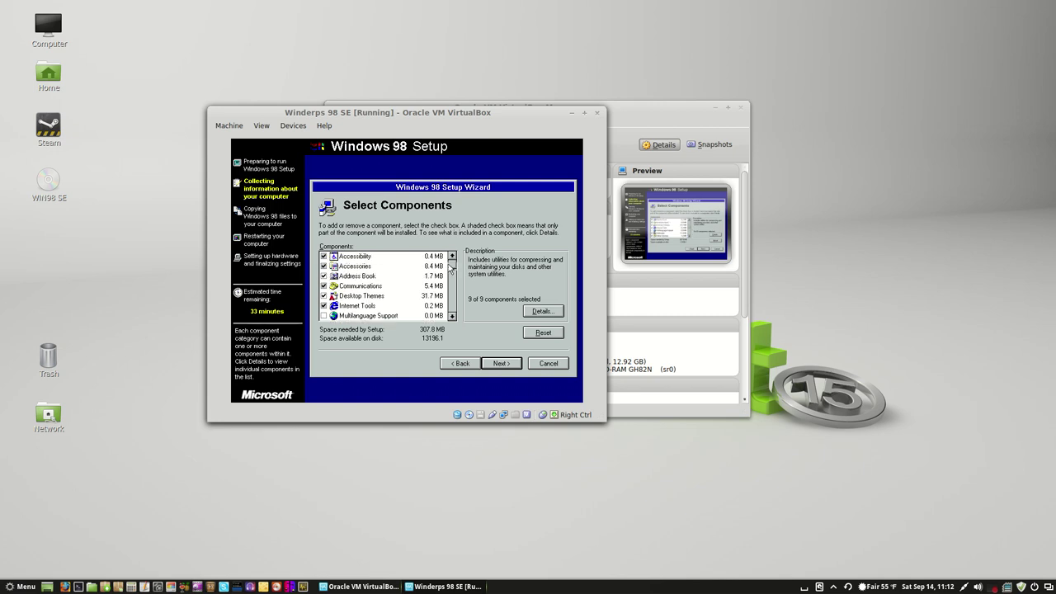
pyautogui.doubleClick(360, 268)
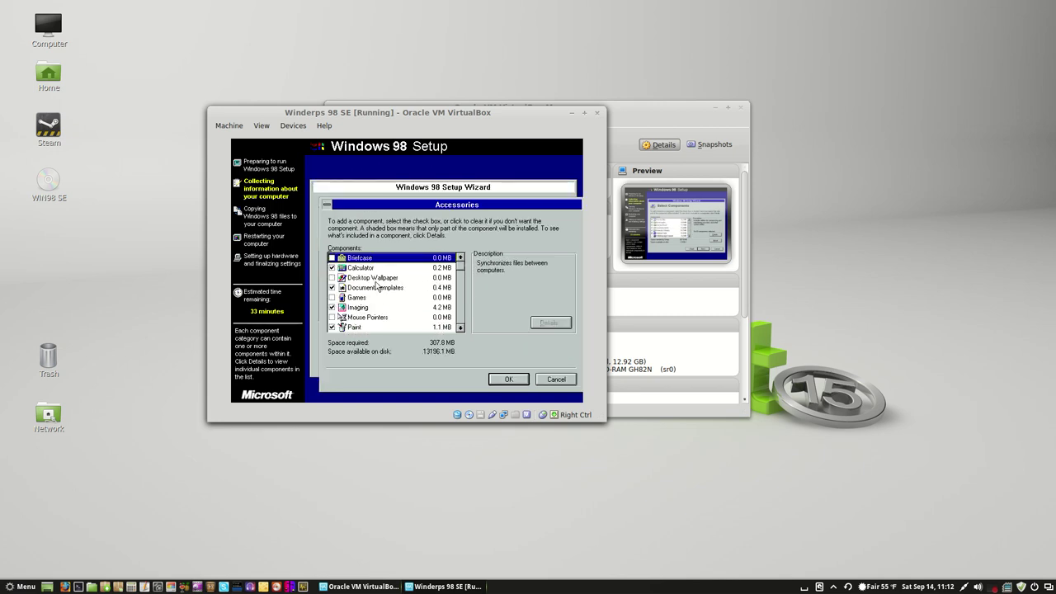
pyautogui.click(332, 277)
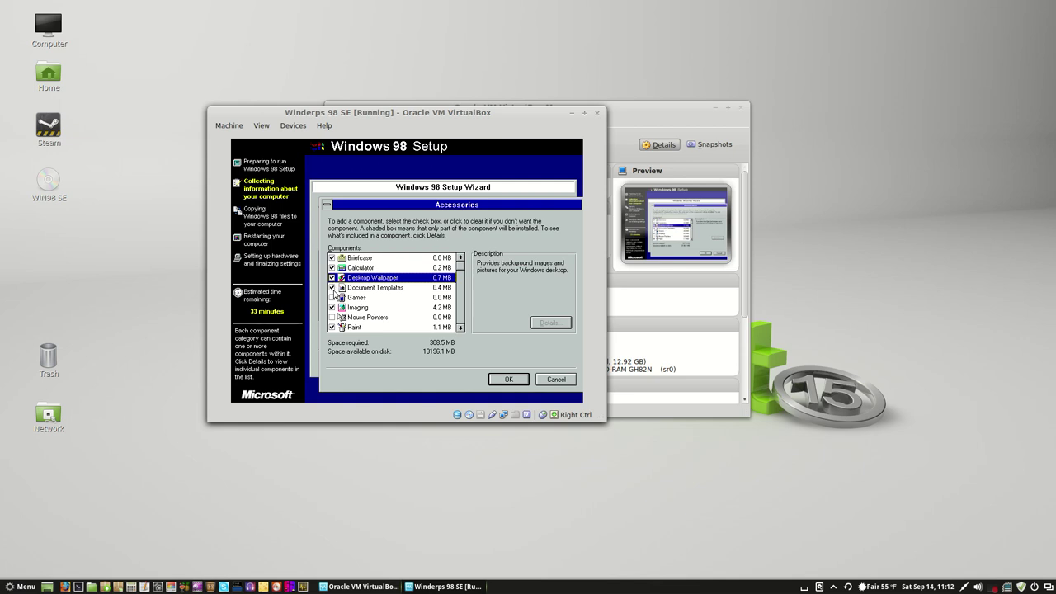
pyautogui.click(332, 297)
pyautogui.click(332, 317)
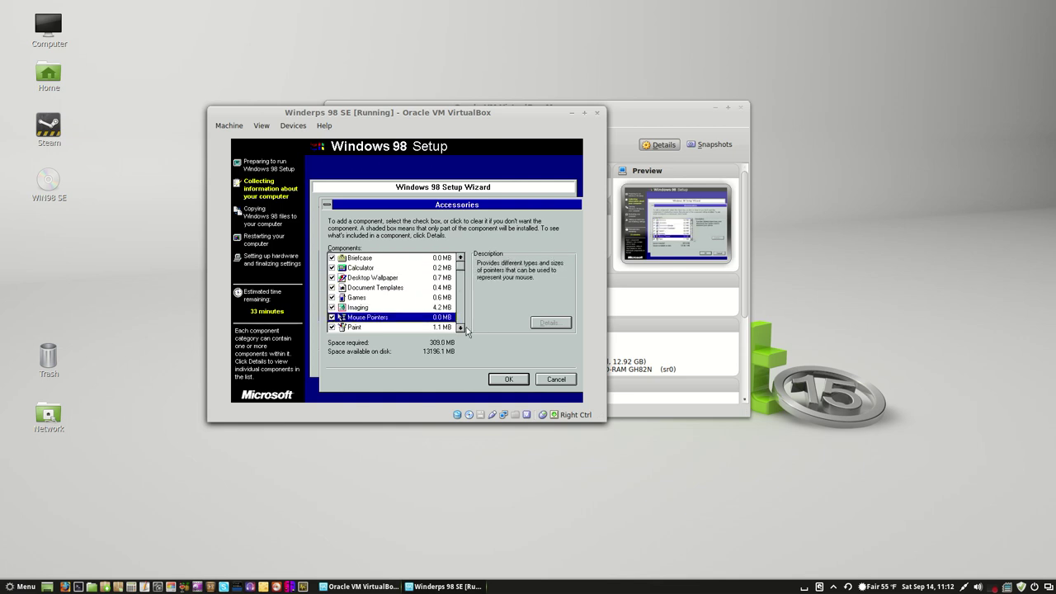
pyautogui.click(461, 327)
pyautogui.click(460, 327)
pyautogui.click(460, 327)
pyautogui.click(460, 327)
pyautogui.click(333, 297)
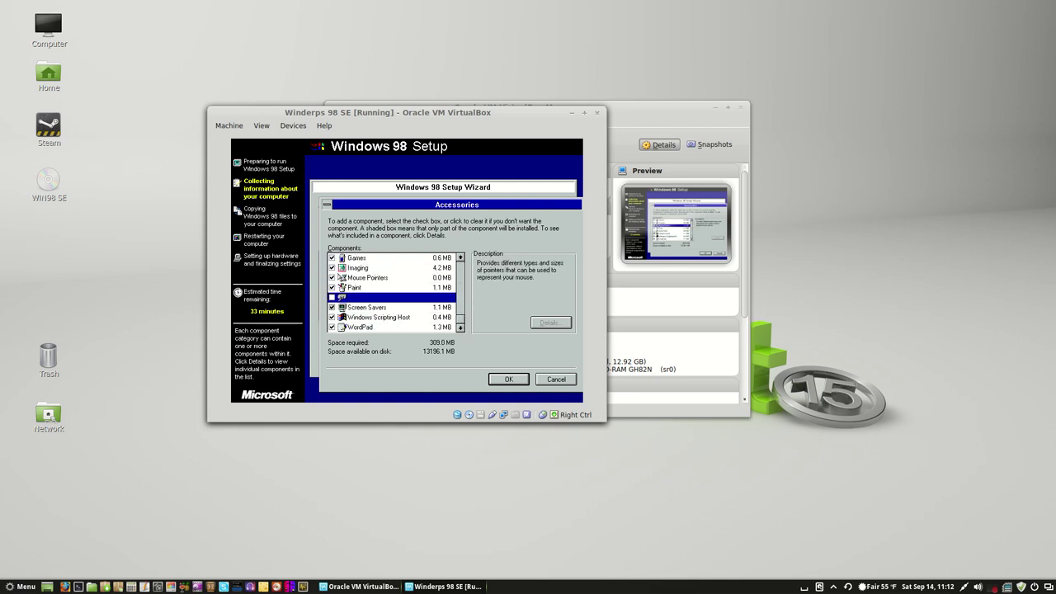
pyautogui.click(402, 318)
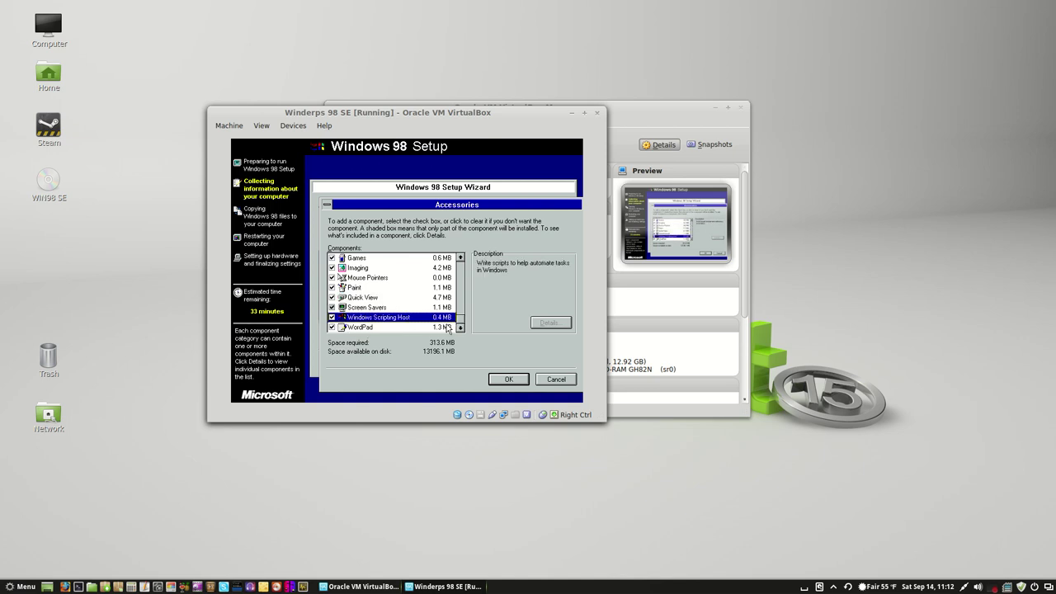
pyautogui.scroll(2, 396, 297)
pyautogui.scroll(-2, 396, 297)
pyautogui.click(512, 380)
# - Include Accessibility Tools in the Accessibility component
pyautogui.doubleClick(364, 259)
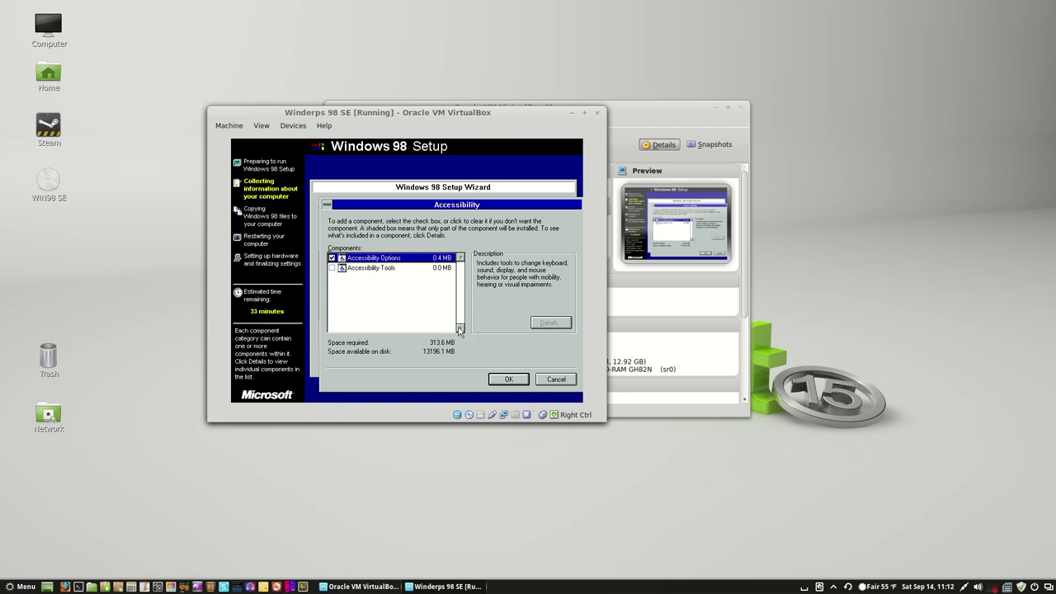
pyautogui.click(331, 268)
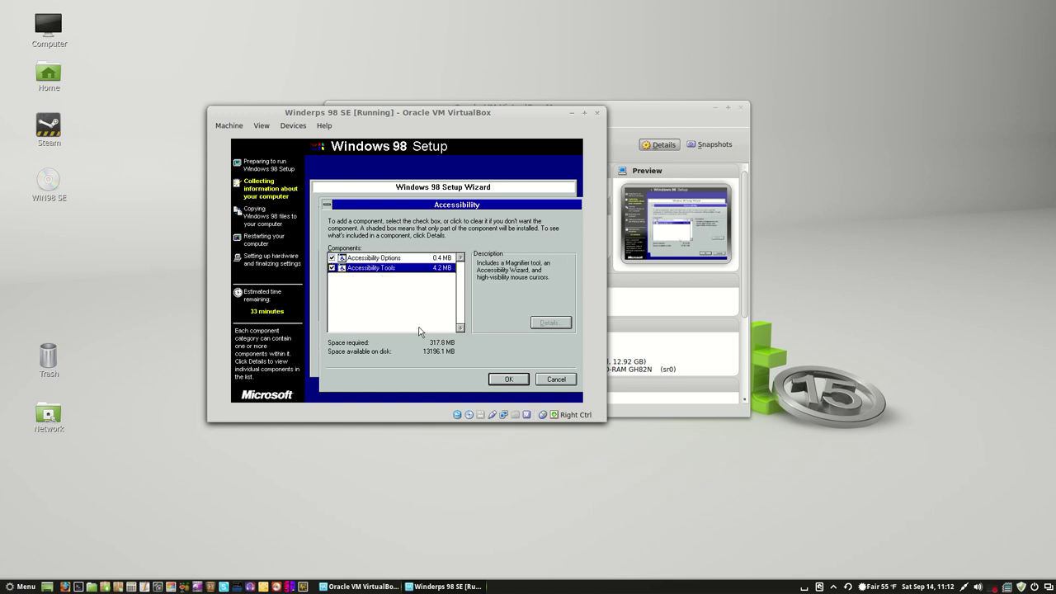
pyautogui.click(506, 378)
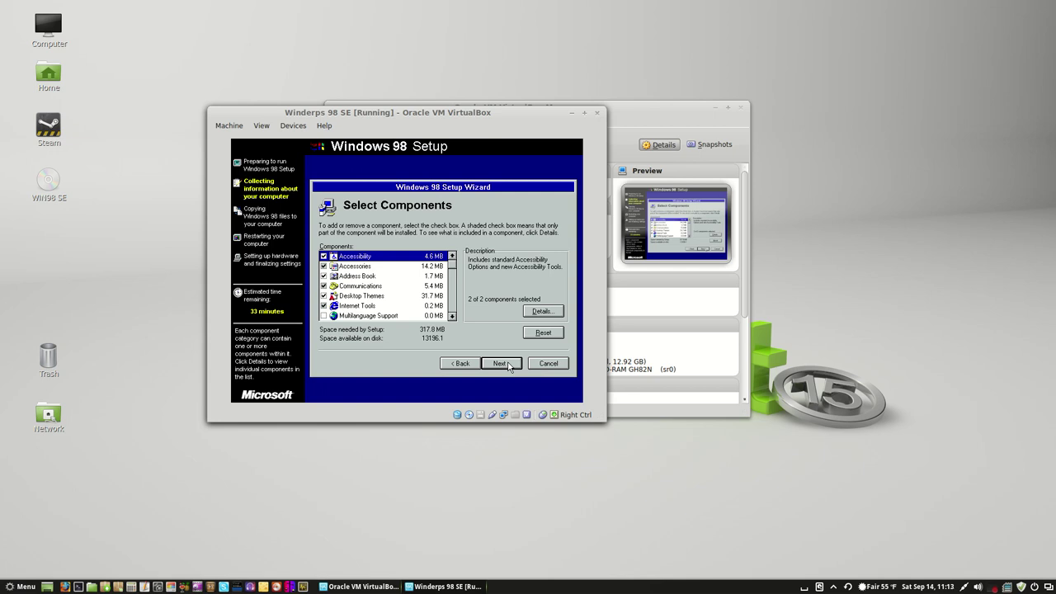
# - Enter computer name Petone, replace the workgroup with EMOB, and advance to Computer Settings
pyautogui.click(505, 366)
pyautogui.click(503, 363)
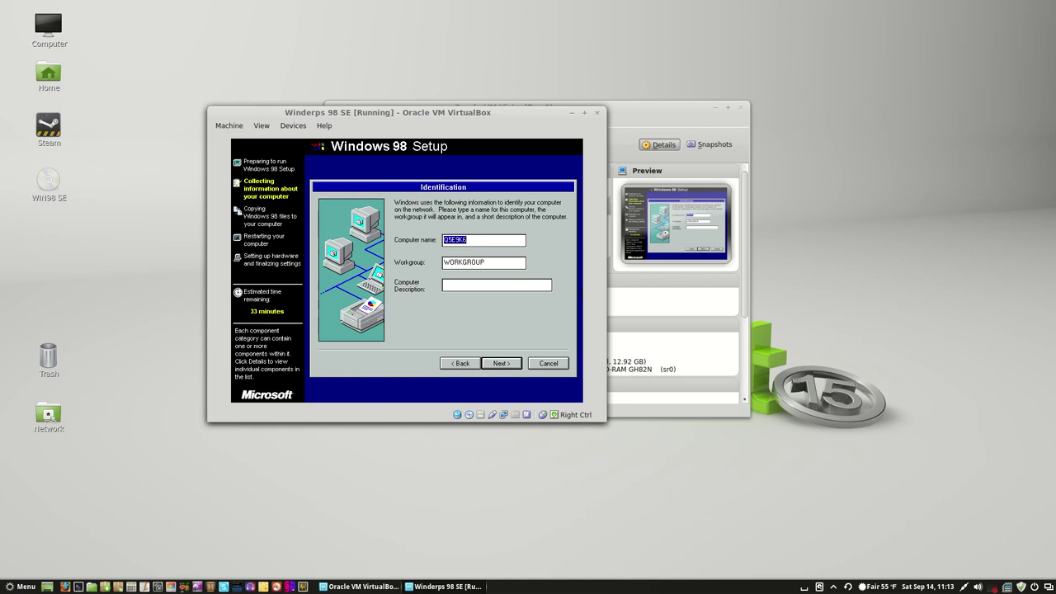
pyautogui.write('Petone')
pyautogui.moveTo(494, 262); pyautogui.dragTo(418, 262)
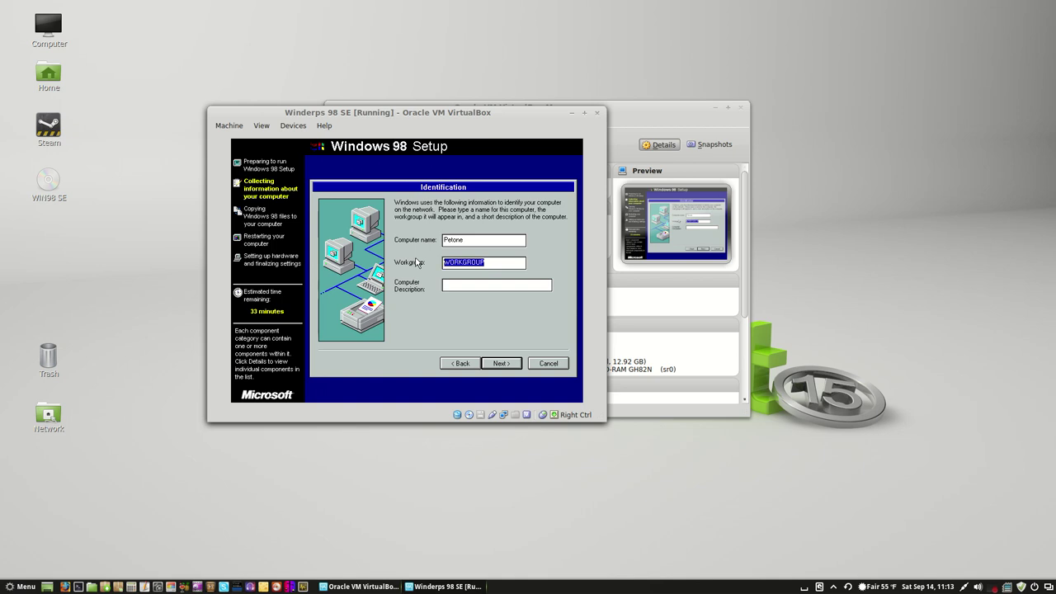
pyautogui.write('EMOB')
pyautogui.click(475, 240)
pyautogui.click(501, 364)
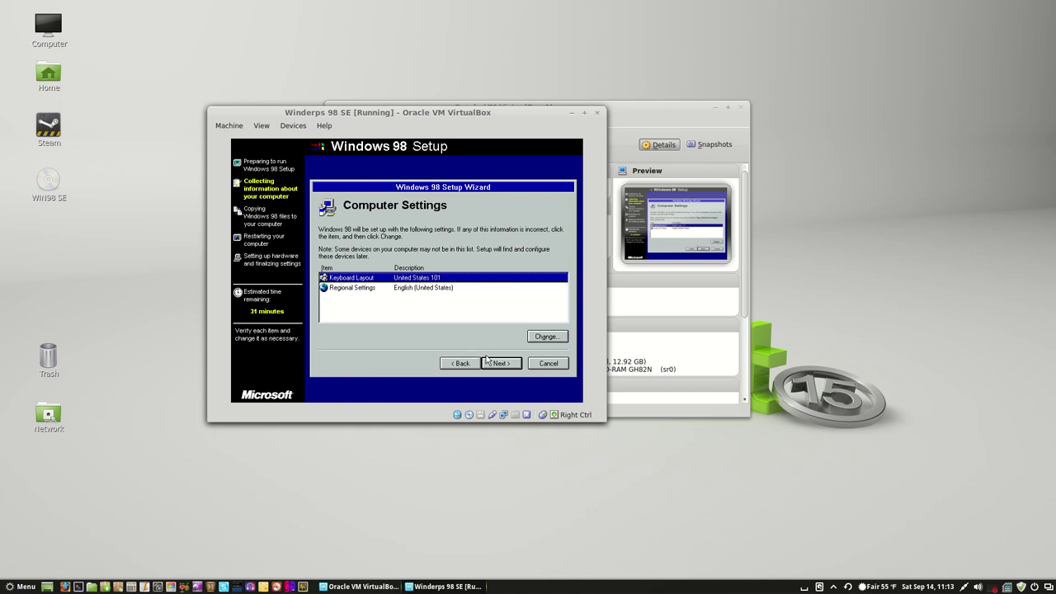
# - Keep English (United States) as the regional setting
pyautogui.click(446, 293)
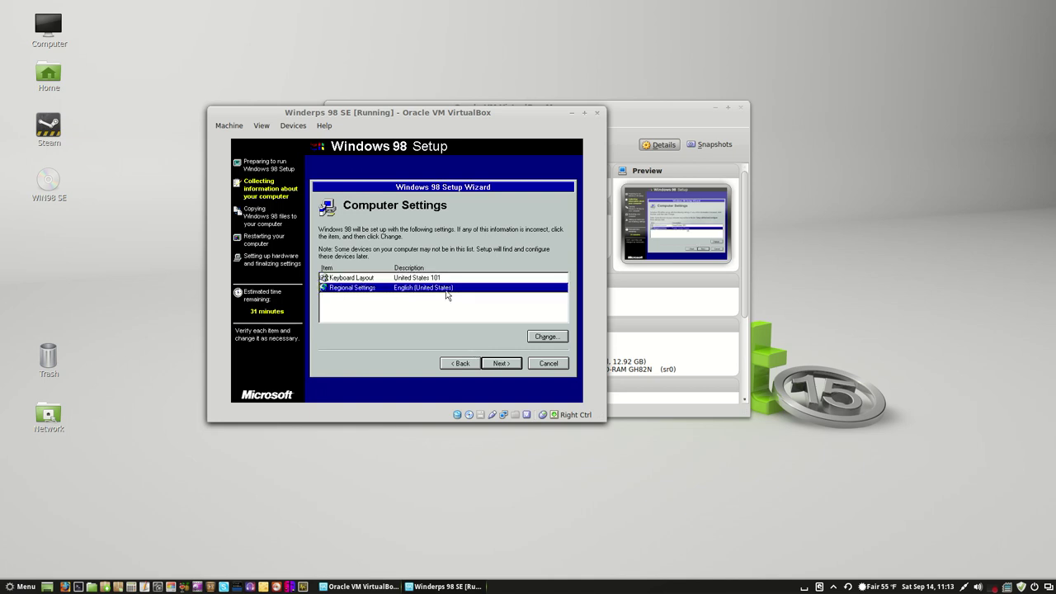
pyautogui.click(555, 336)
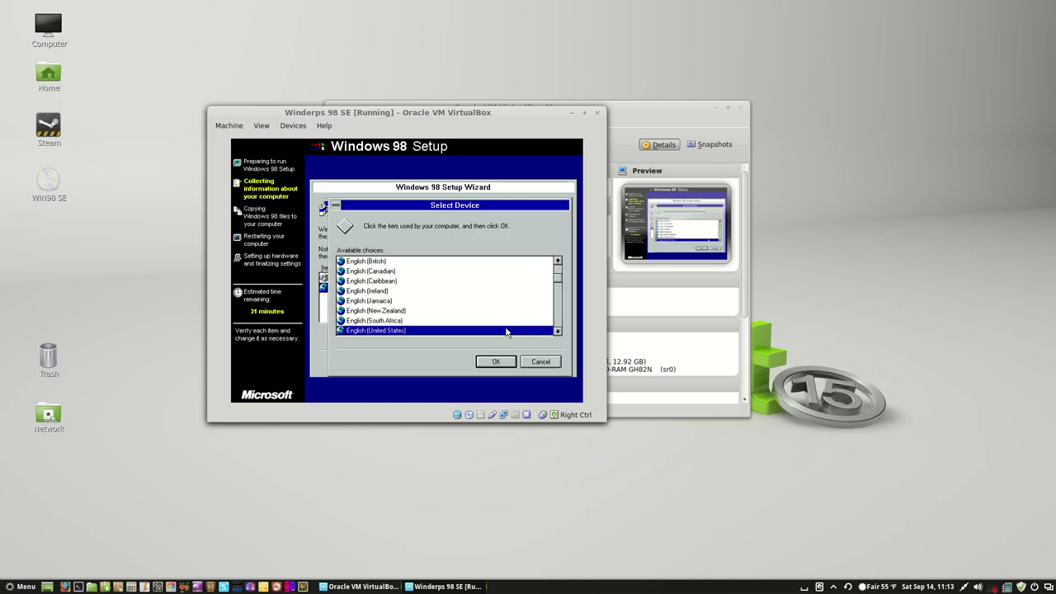
pyautogui.click(506, 363)
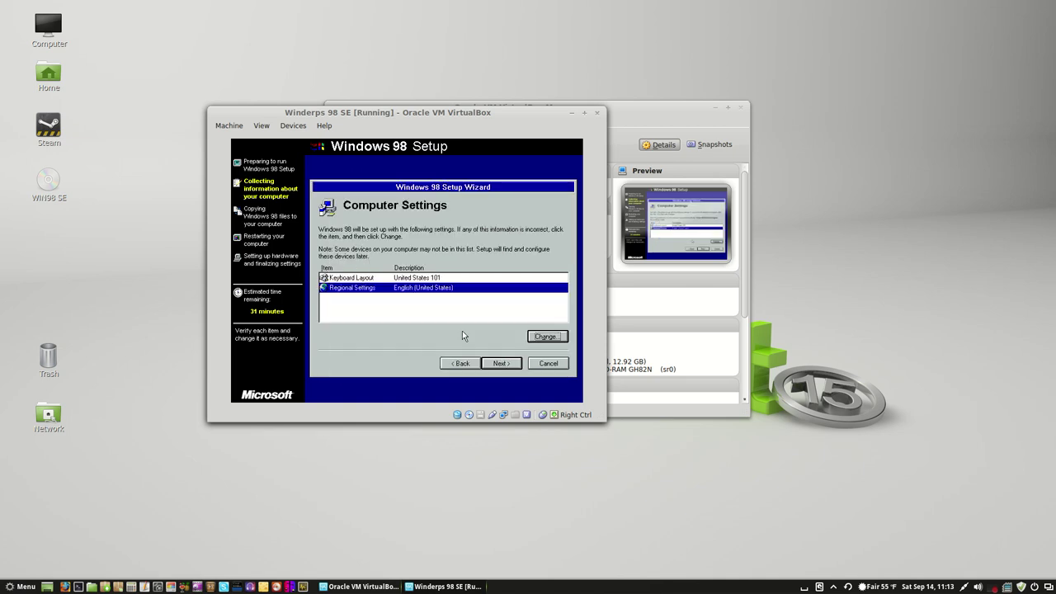
# - Accept United States as the location and start copying the Windows 98 files
pyautogui.click(507, 364)
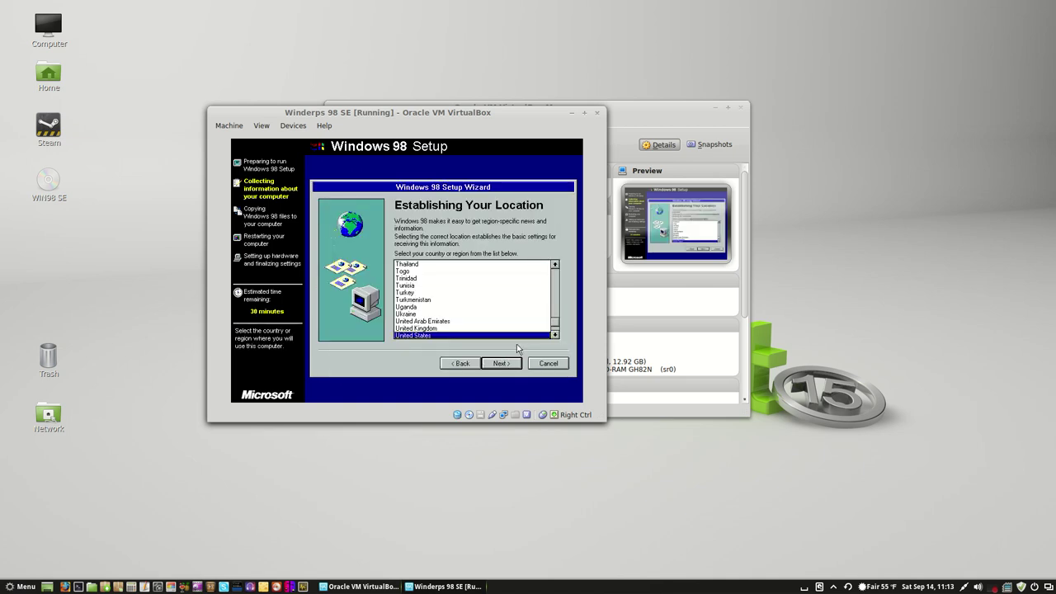
pyautogui.click(507, 363)
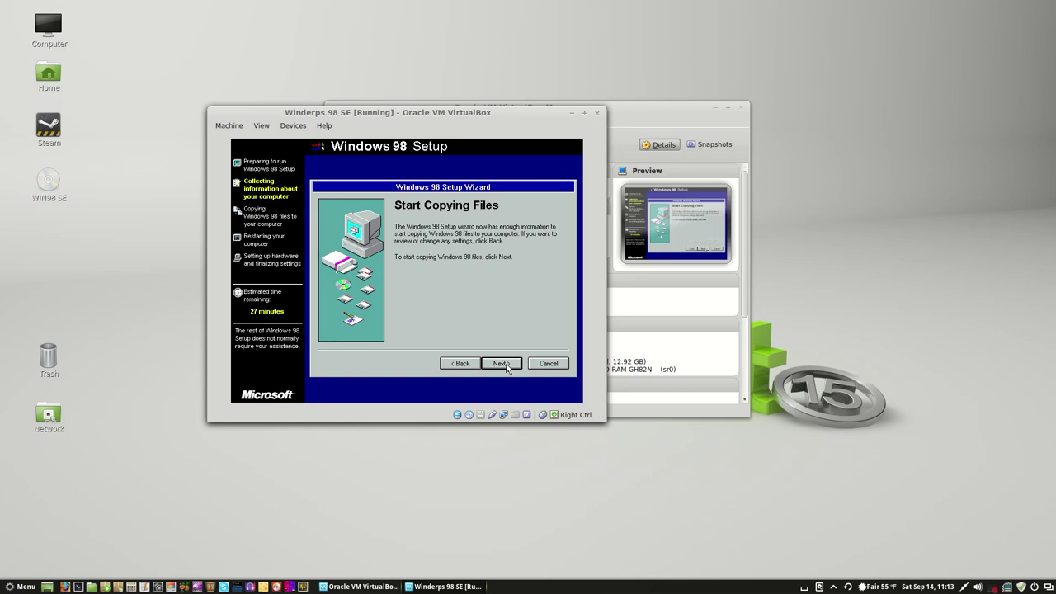
pyautogui.press('Return')
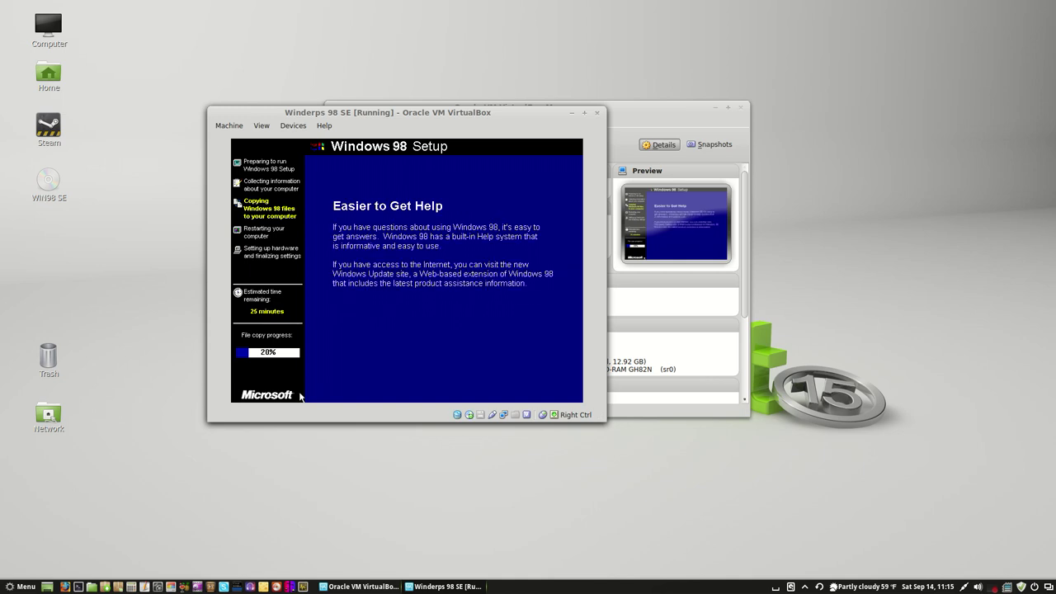
pyautogui.click(29, 580)
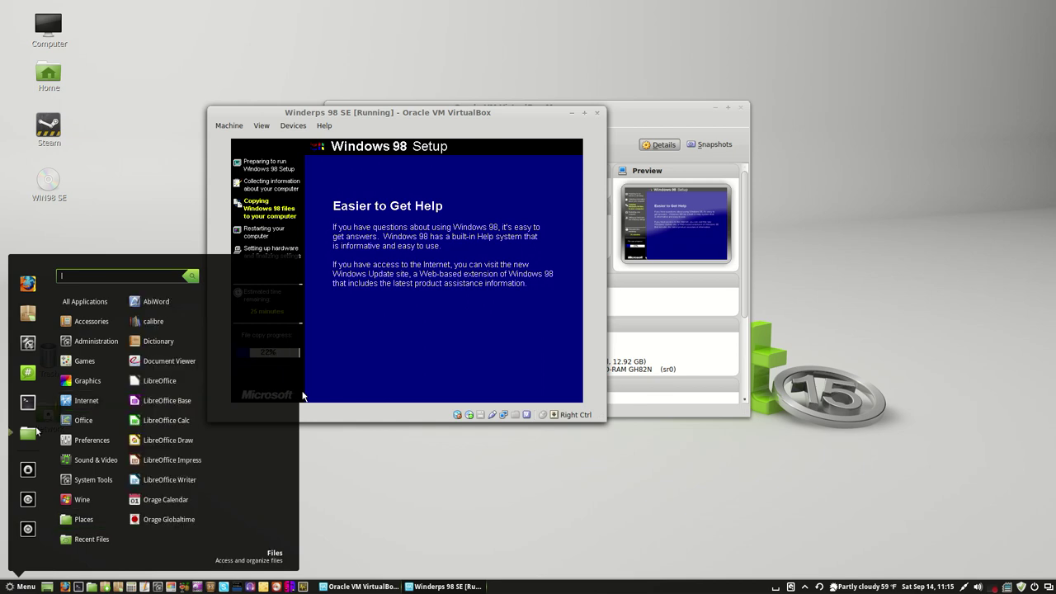
pyautogui.moveTo(71, 340)
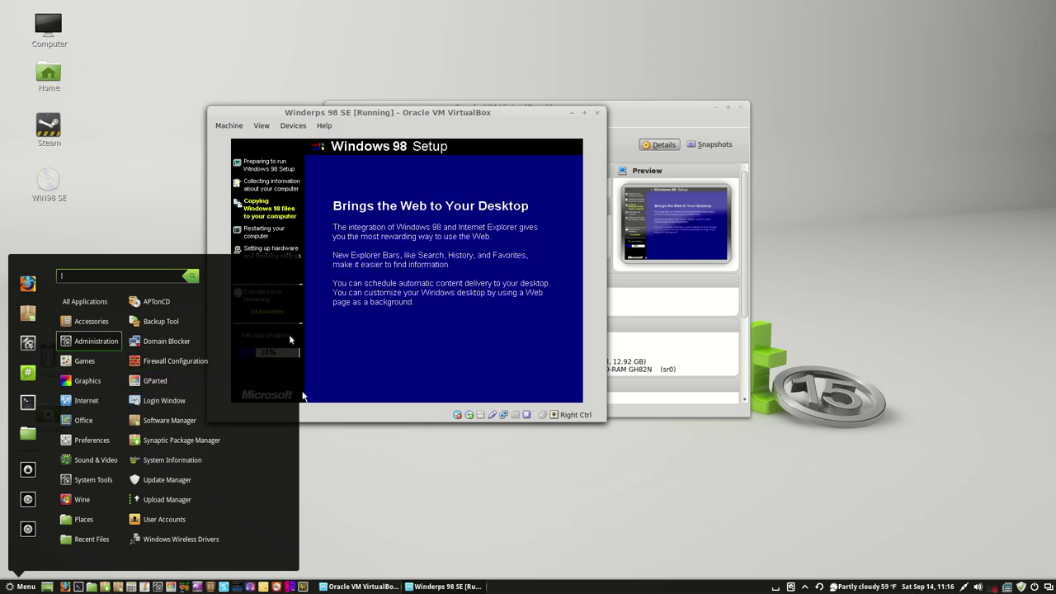
pyautogui.click(182, 239)
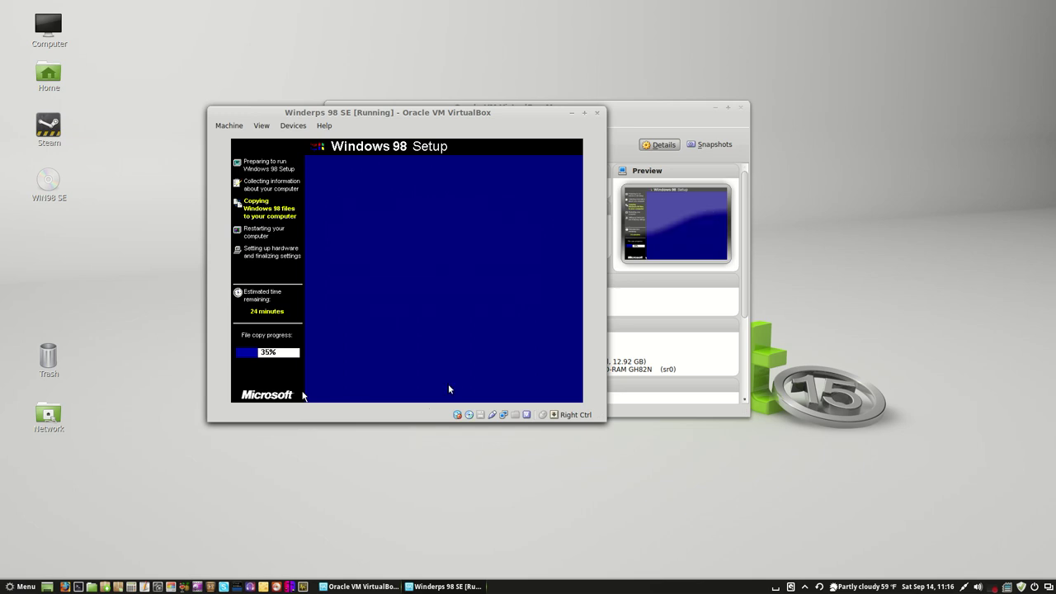
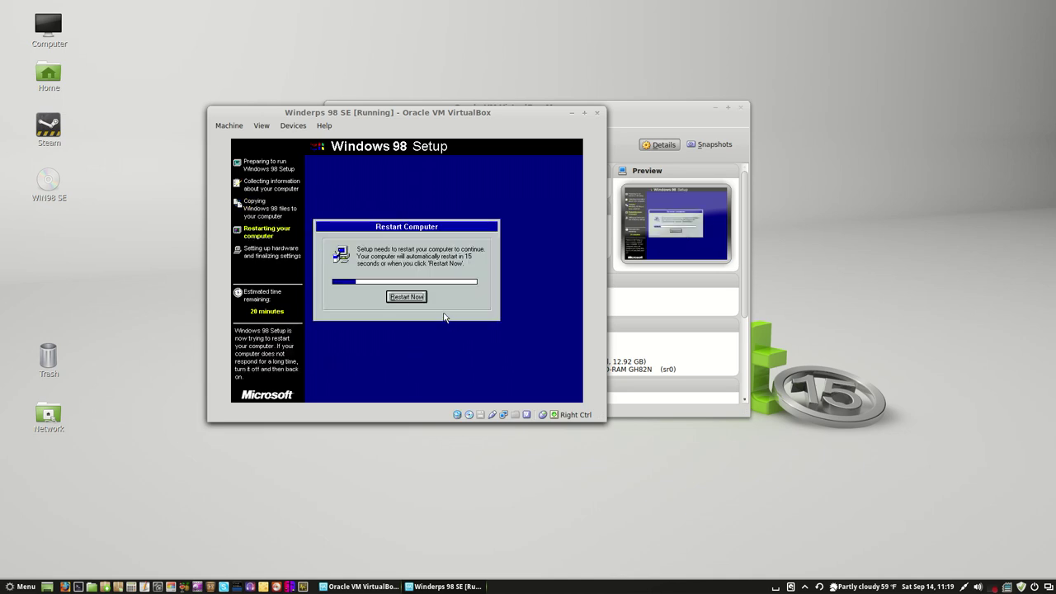
# - Restart the Windows 98 guest, boot from hard disk, and dismiss both mouse-integration notices
pyautogui.click(418, 297)
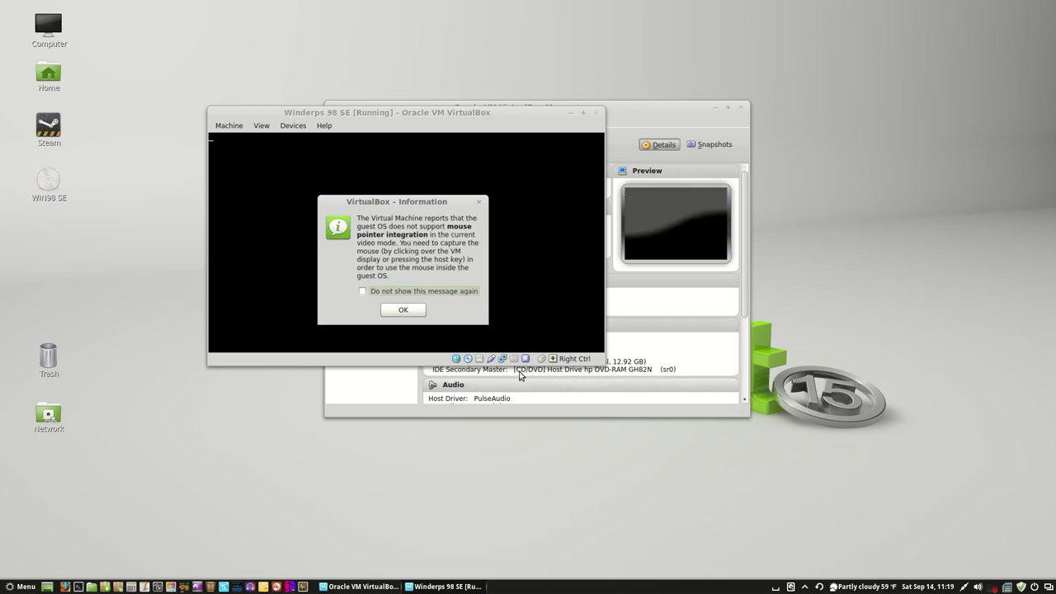
pyautogui.click(416, 314)
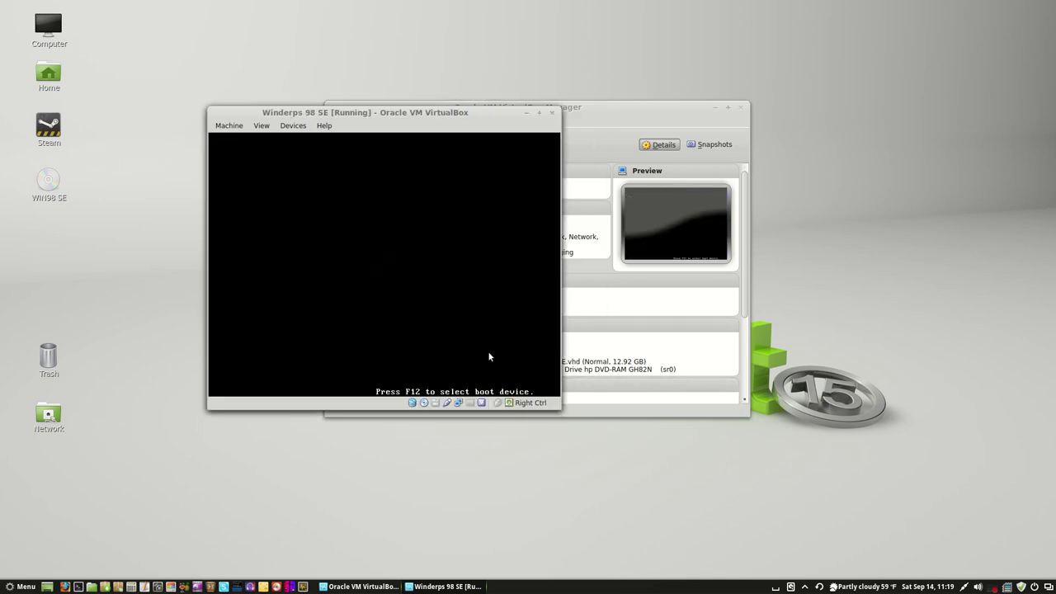
pyautogui.press('Return')
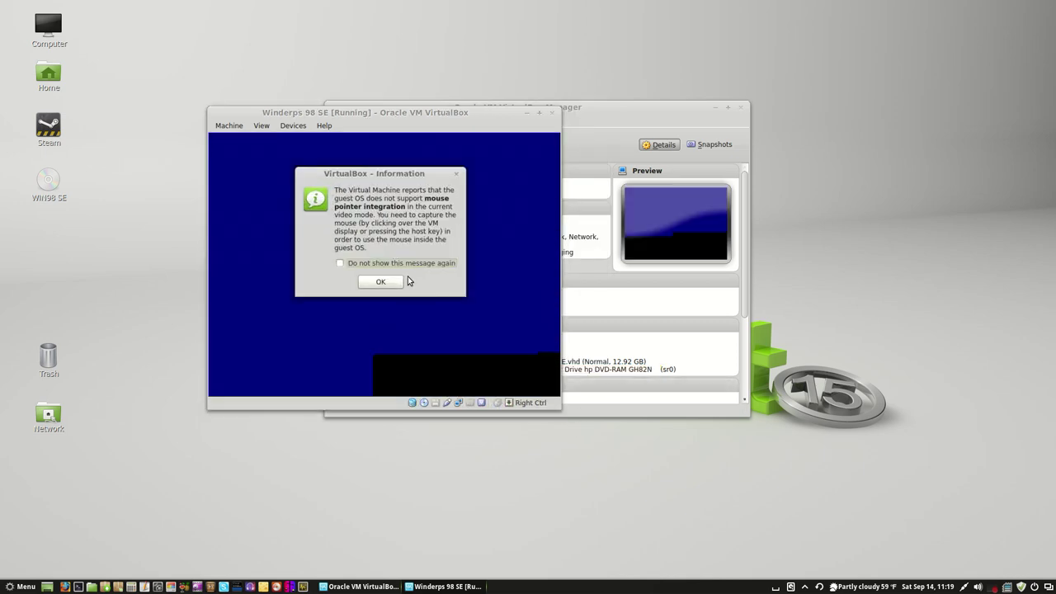
pyautogui.click(380, 281)
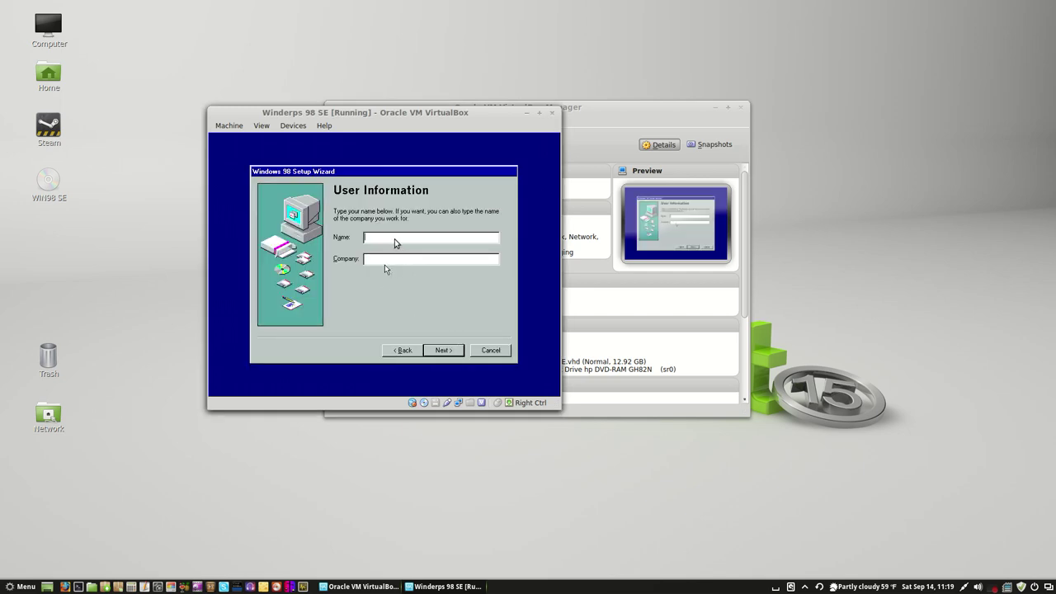
# - Enter the user's full name, fixing a typo, and company 'TuubaalBantix Megasystems Inc'
pyautogui.click(421, 303)
pyautogui.write('Soli Bha')
pyautogui.press('BackSpace')
pyautogui.press('BackSpace')
pyautogui.press('BackSpace')
pyautogui.press('BackSpace')
pyautogui.press('BackSpace')
pyautogui.press('BackSpace')
pyautogui.press('BackSpace')
pyautogui.press('BackSpace')
pyautogui.click(412, 260)
pyautogui.write('TuubaalBantix Megasystems ')
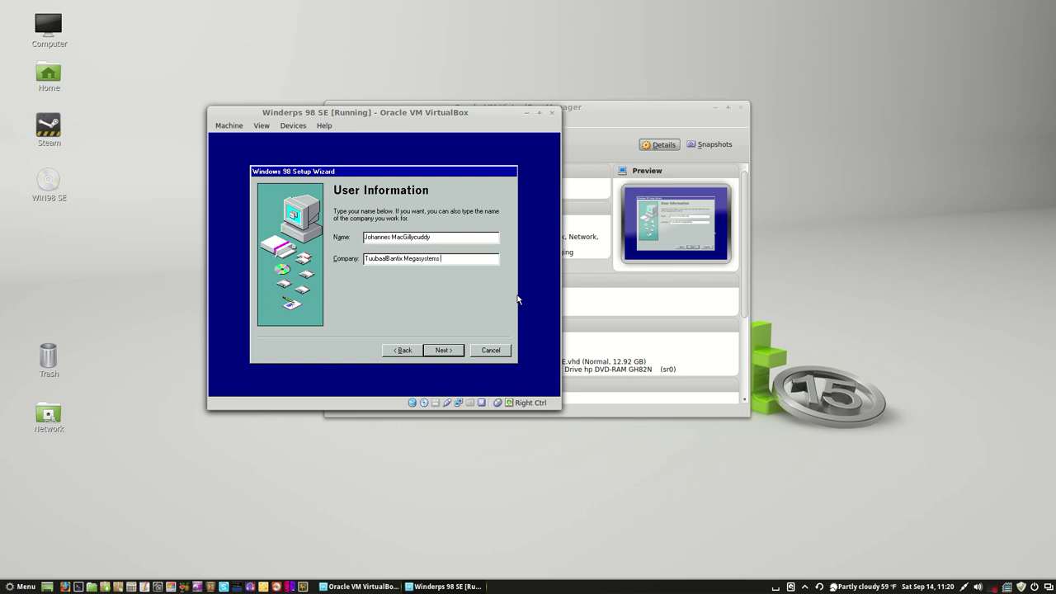
pyautogui.write('Inc')
# - Accept the Windows 98 license agreement, scroll it to the end, and continue to the product key
pyautogui.click(444, 351)
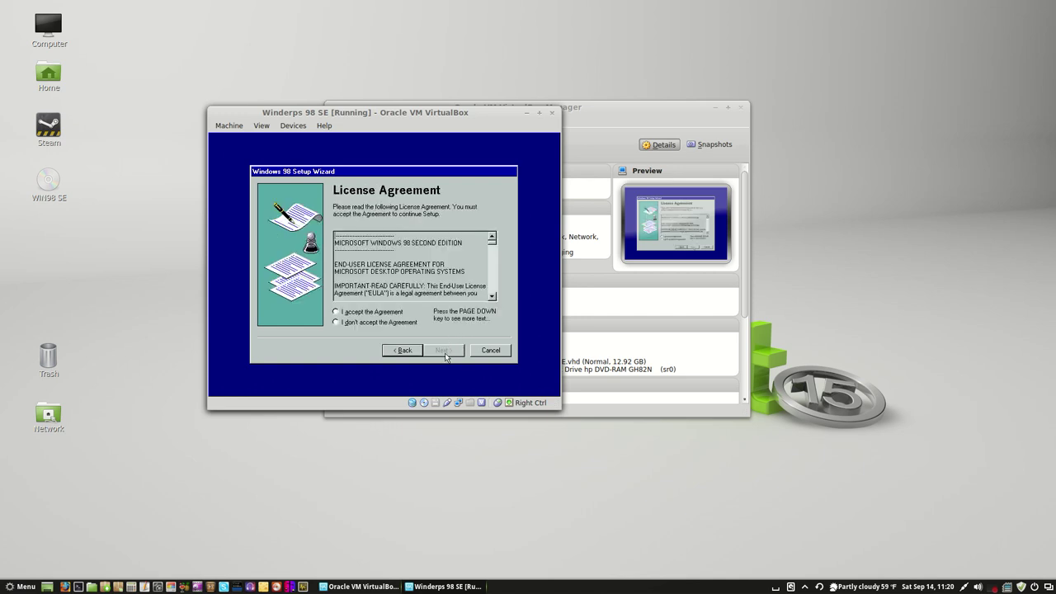
pyautogui.click(388, 314)
pyautogui.moveTo(495, 244); pyautogui.dragTo(497, 300)
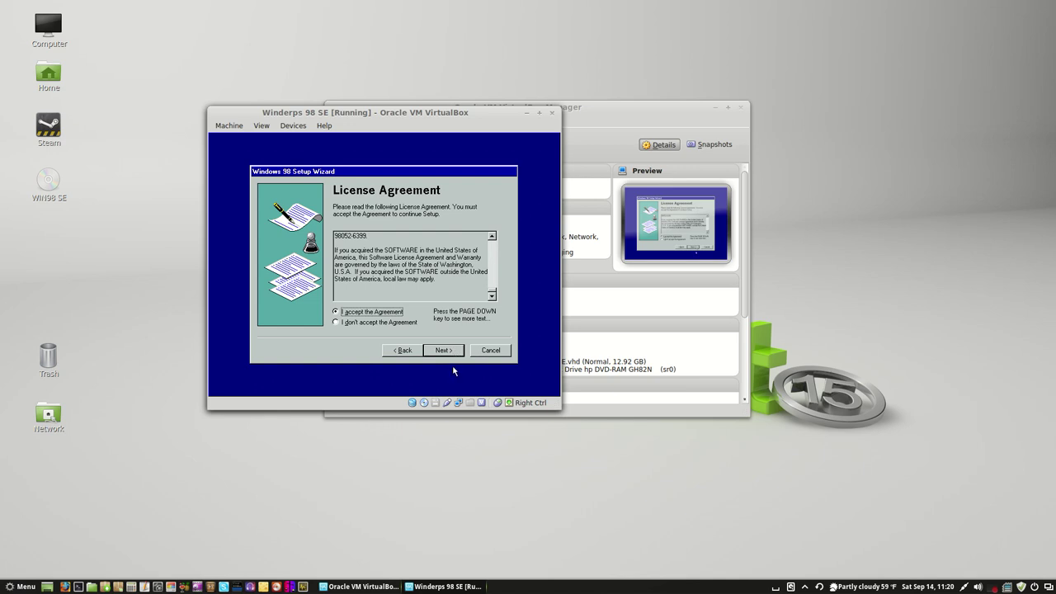
pyautogui.click(450, 355)
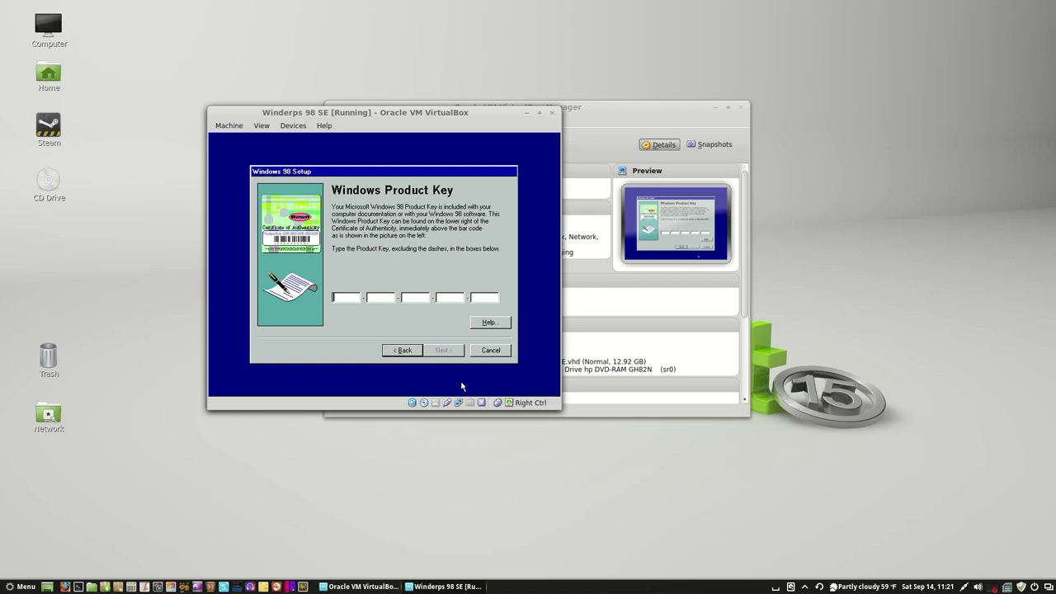
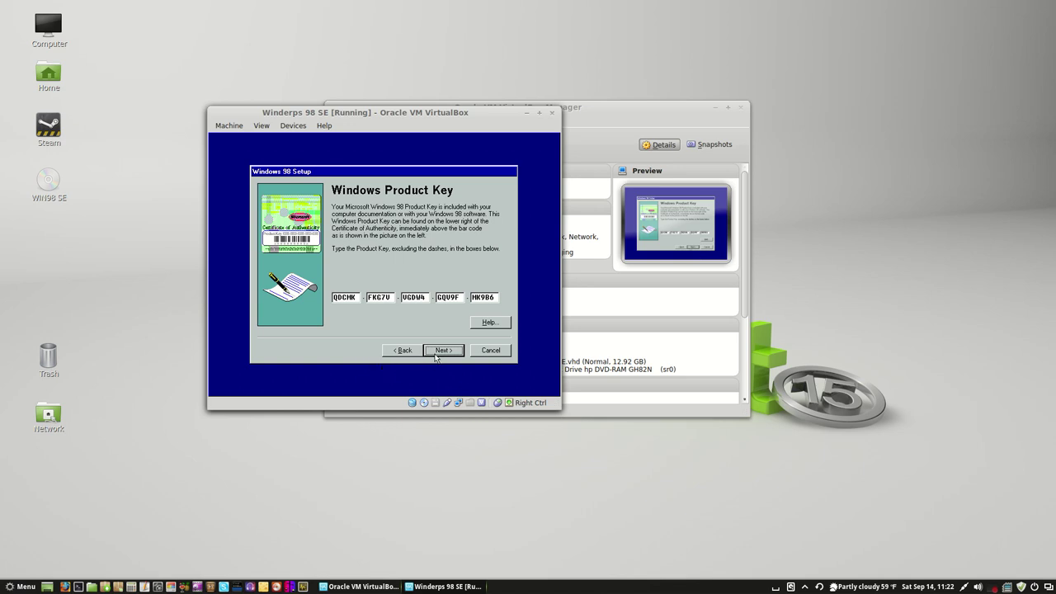
# - Fill the five boxes with the Windows 98 product key and submit it
pyautogui.click(438, 353)
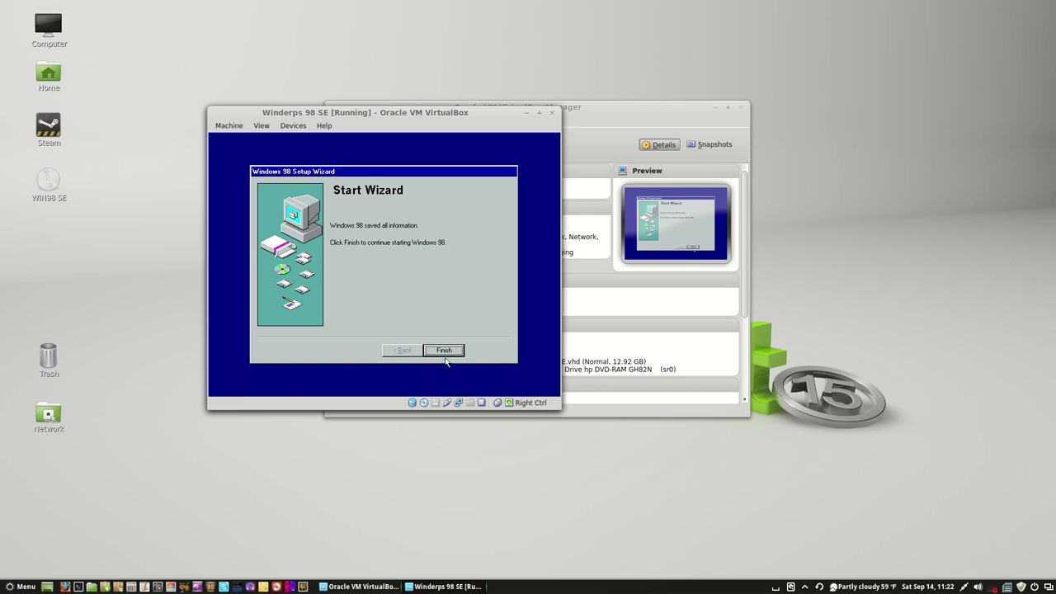
# - Finish the Start Wizard so setup resumes with hardware detection
pyautogui.click(446, 353)
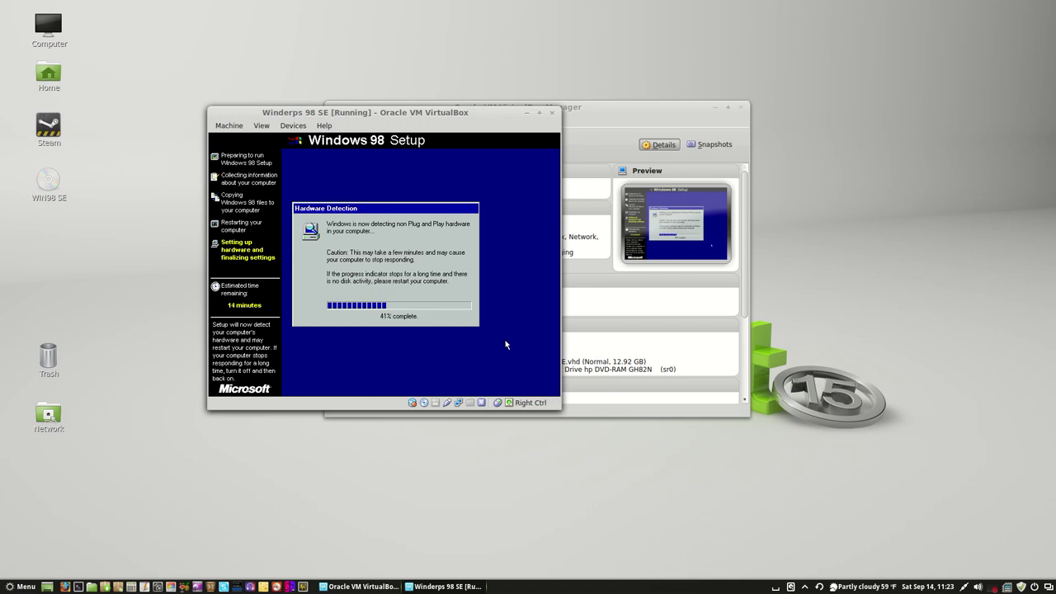
# - Move the VirtualBox Manager to the lower left and place the Windows 98 window on top of it
pyautogui.moveTo(455, 111); pyautogui.dragTo(336, 37)
pyautogui.moveTo(373, 114); pyautogui.dragTo(376, 131)
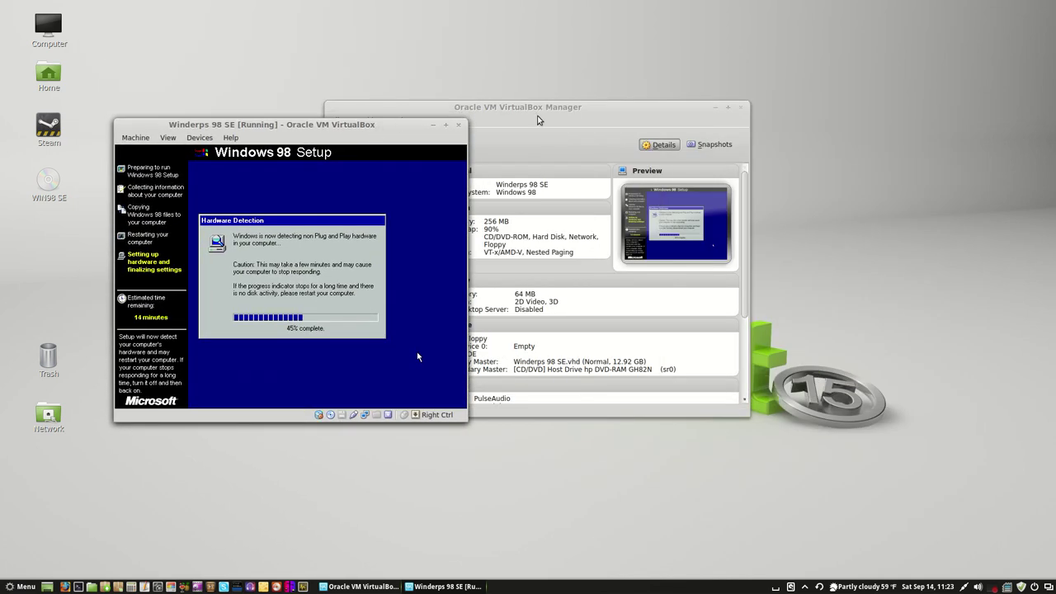
pyautogui.moveTo(637, 110); pyautogui.dragTo(355, 235)
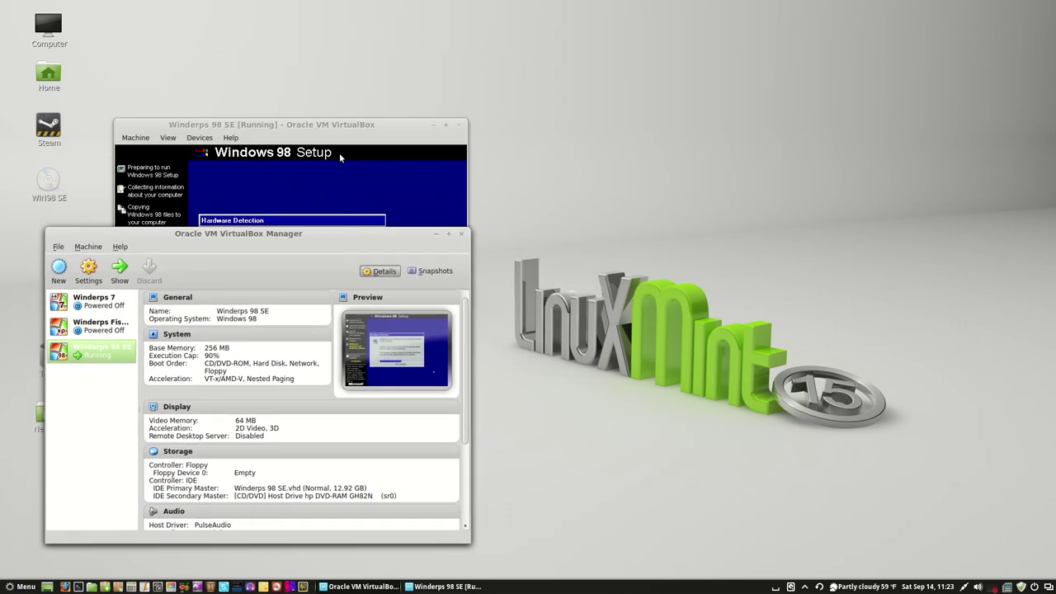
pyautogui.click(339, 152)
pyautogui.moveTo(339, 124); pyautogui.dragTo(355, 134)
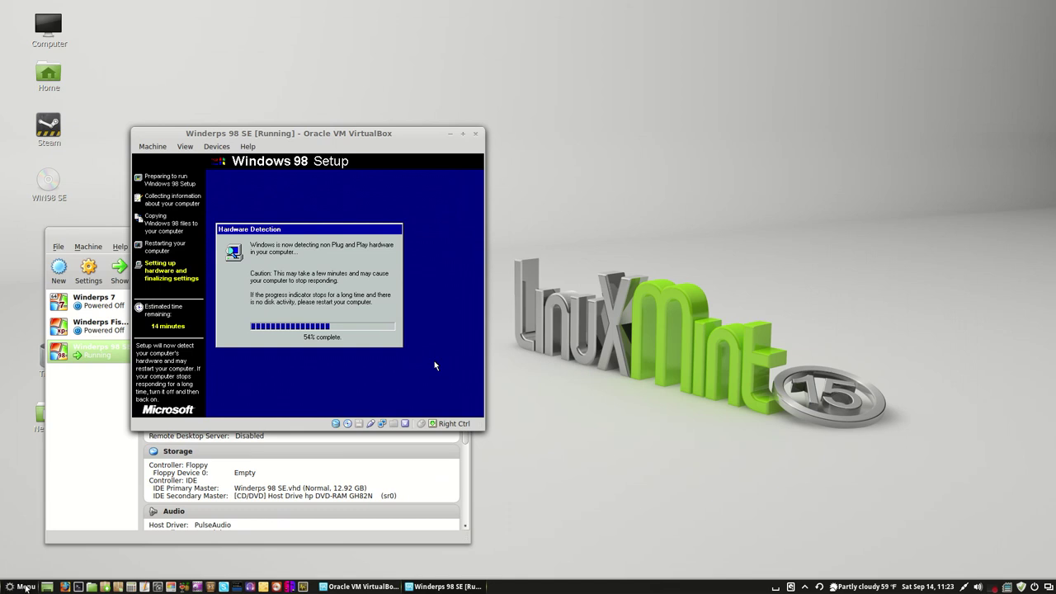
# - Browse the Linux Mint menu's application categories, looking for System Tools
pyautogui.click(25, 587)
pyautogui.moveTo(91, 538)
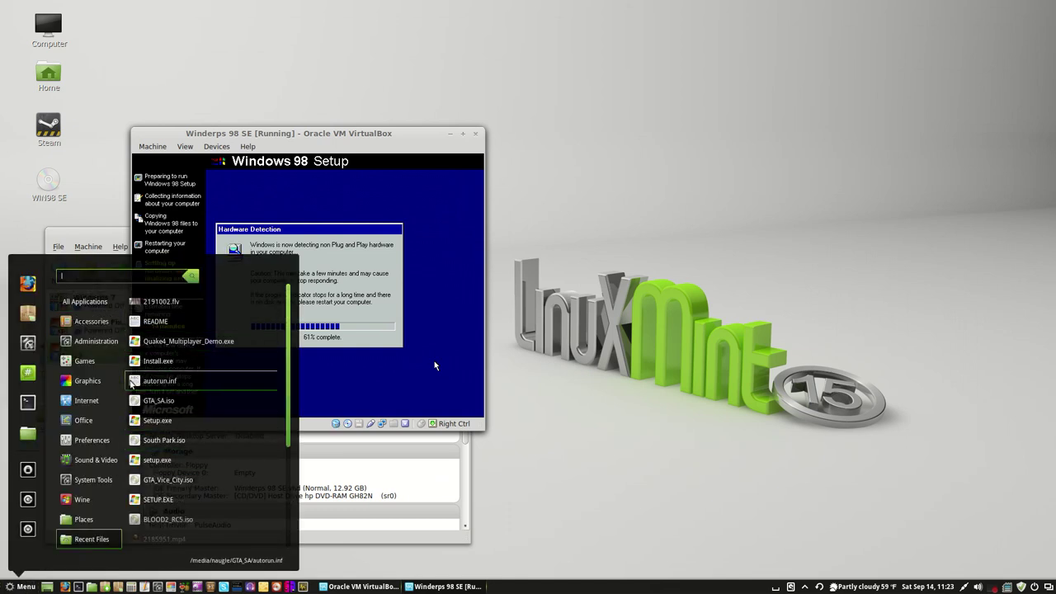
pyautogui.moveTo(86, 379)
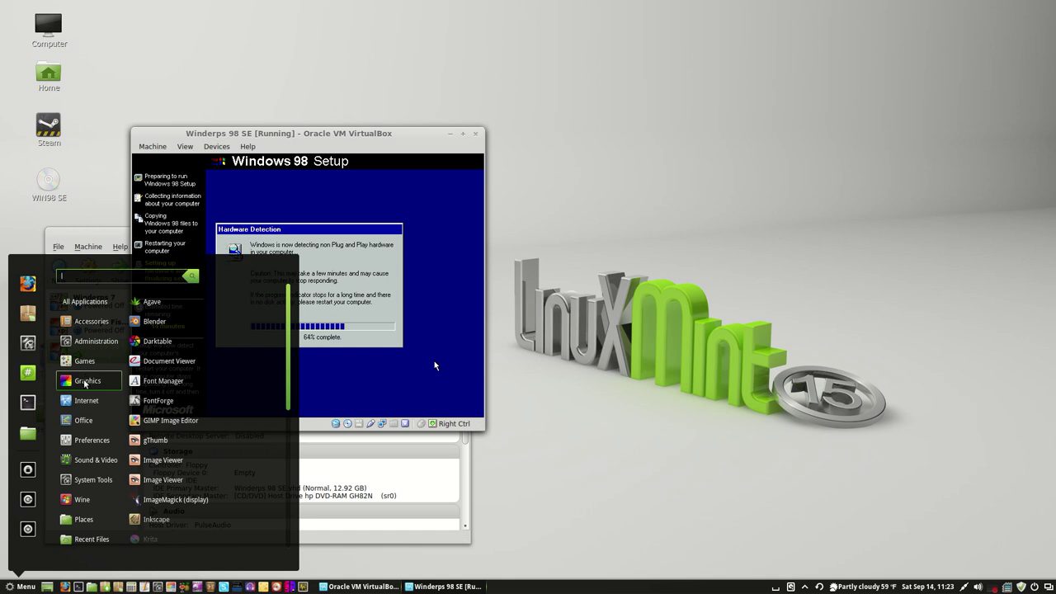
pyautogui.moveTo(85, 360)
pyautogui.scroll(-5, 190, 386)
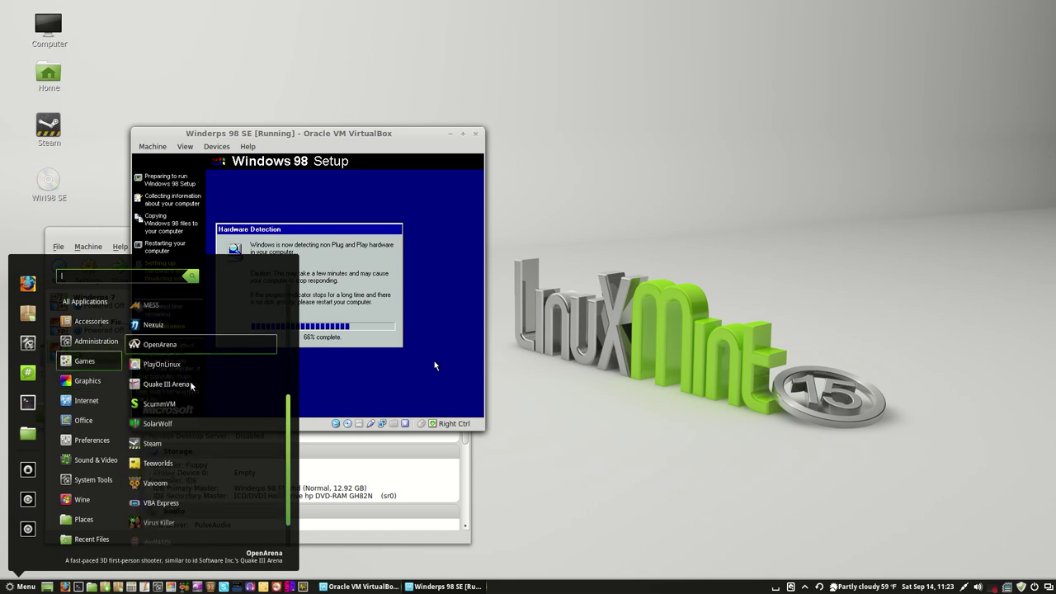
pyautogui.scroll(-2, 189, 402)
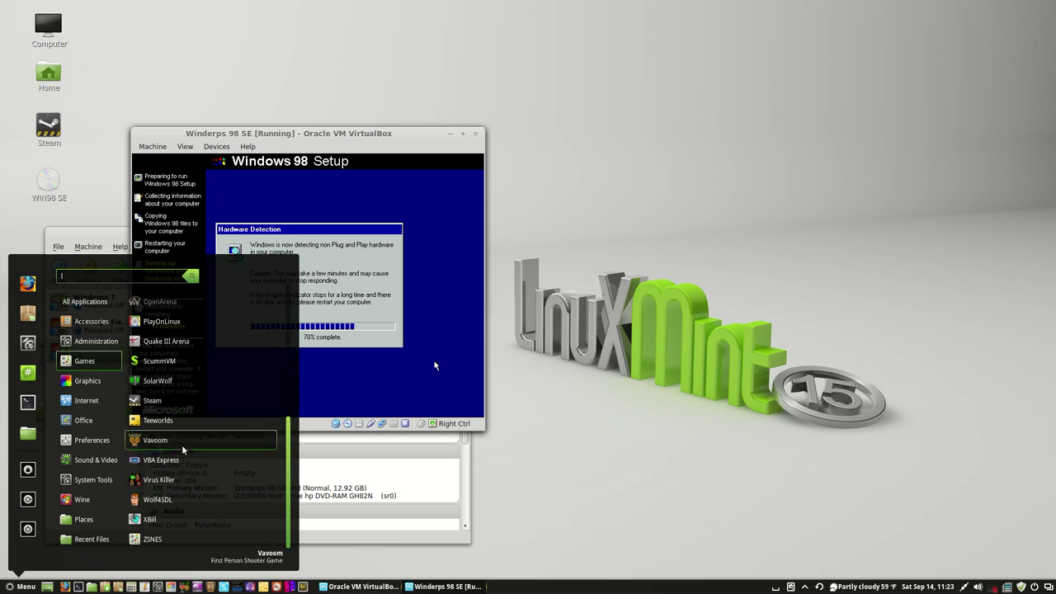
pyautogui.scroll(3, 183, 449)
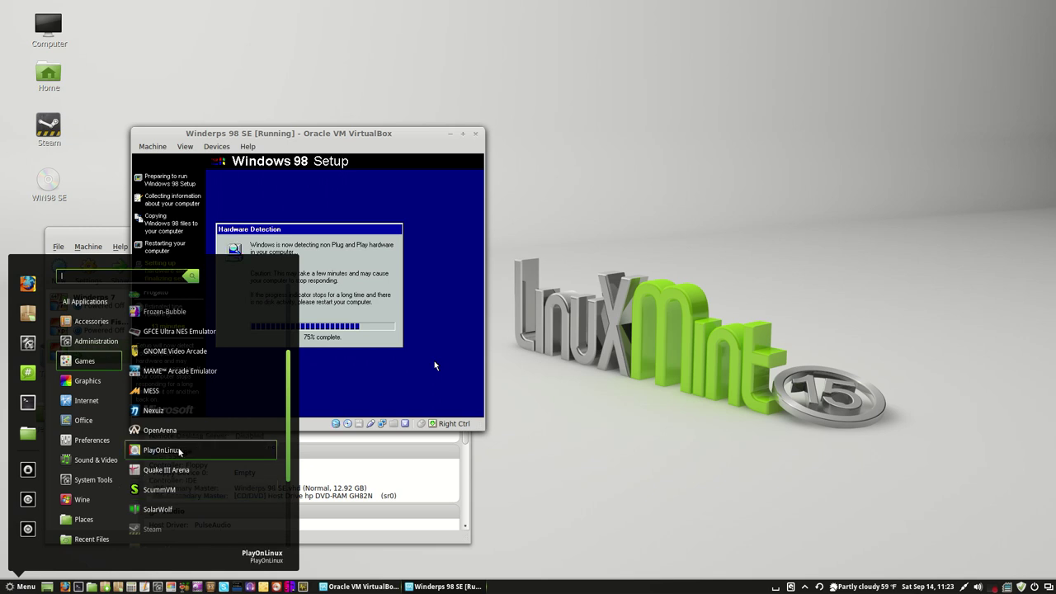
pyautogui.scroll(3, 179, 451)
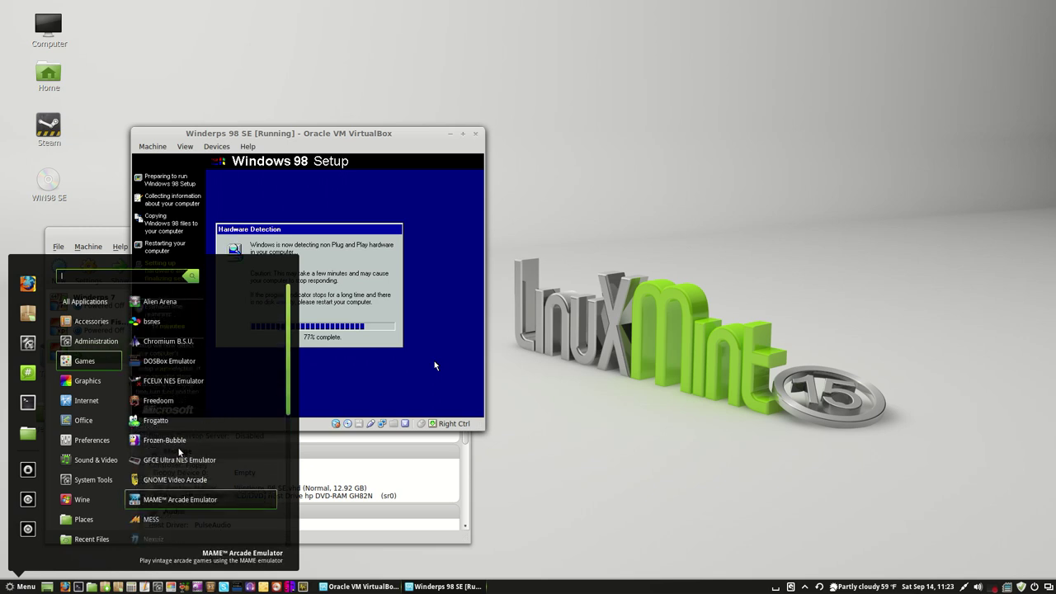
pyautogui.scroll(-4, 179, 451)
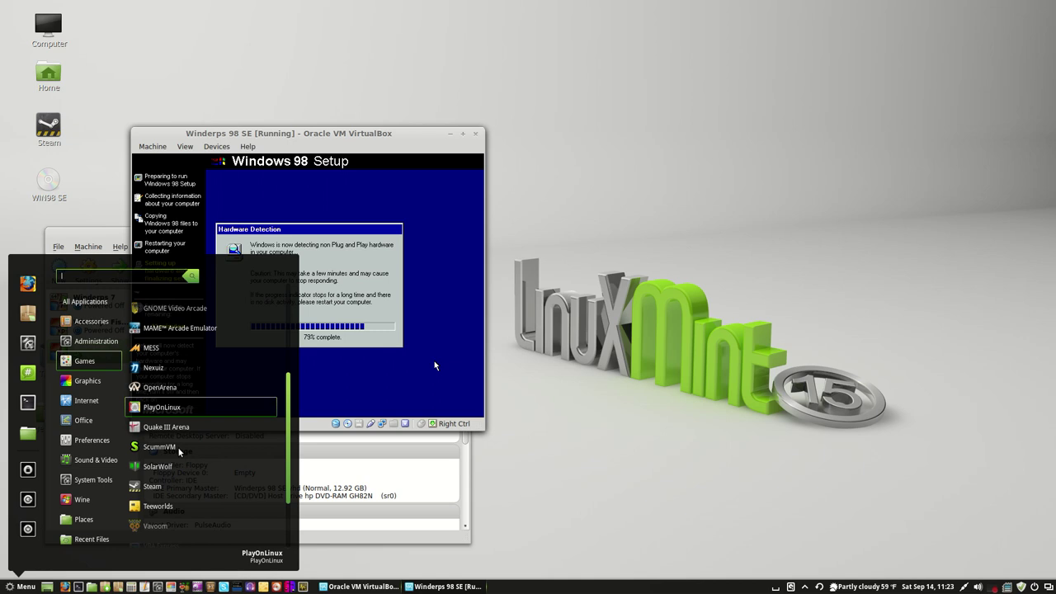
pyautogui.press('Down')
pyautogui.press('Down')
pyautogui.press('Down')
pyautogui.press('Down')
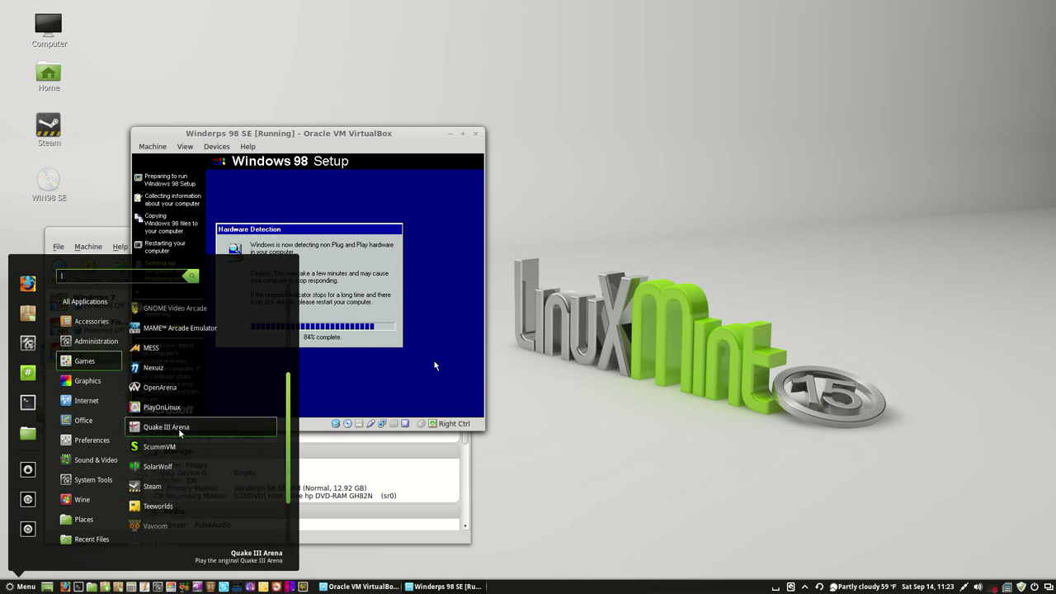
pyautogui.scroll(-2, 179, 432)
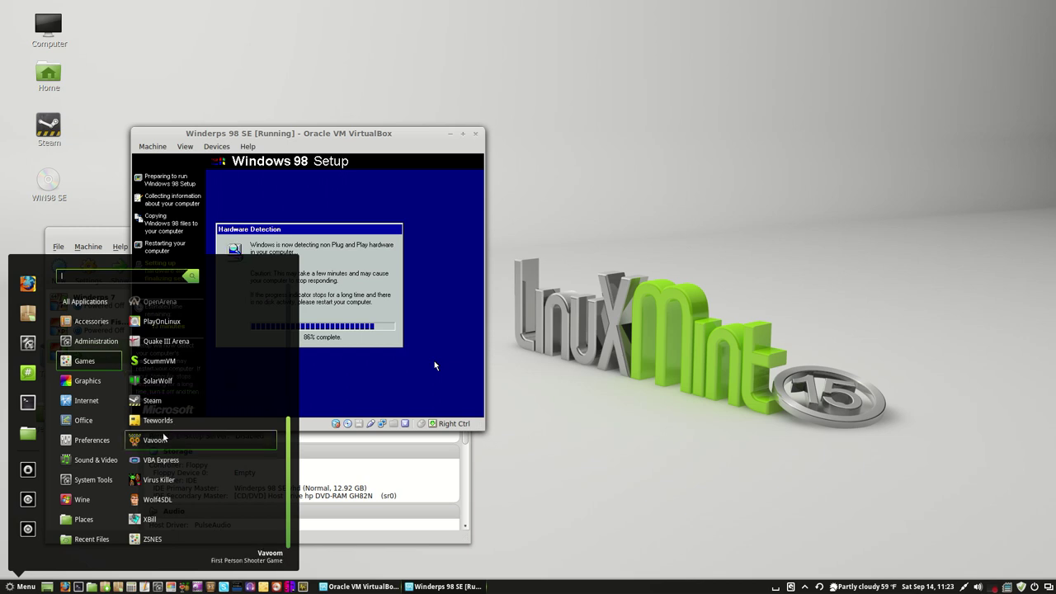
pyautogui.moveTo(96, 405)
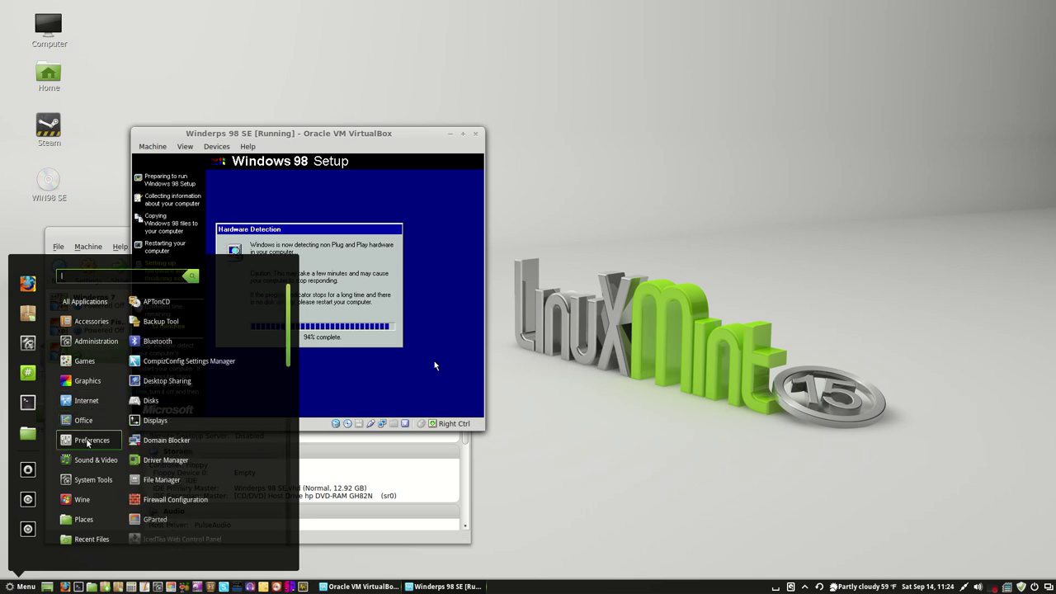
pyautogui.moveTo(89, 463)
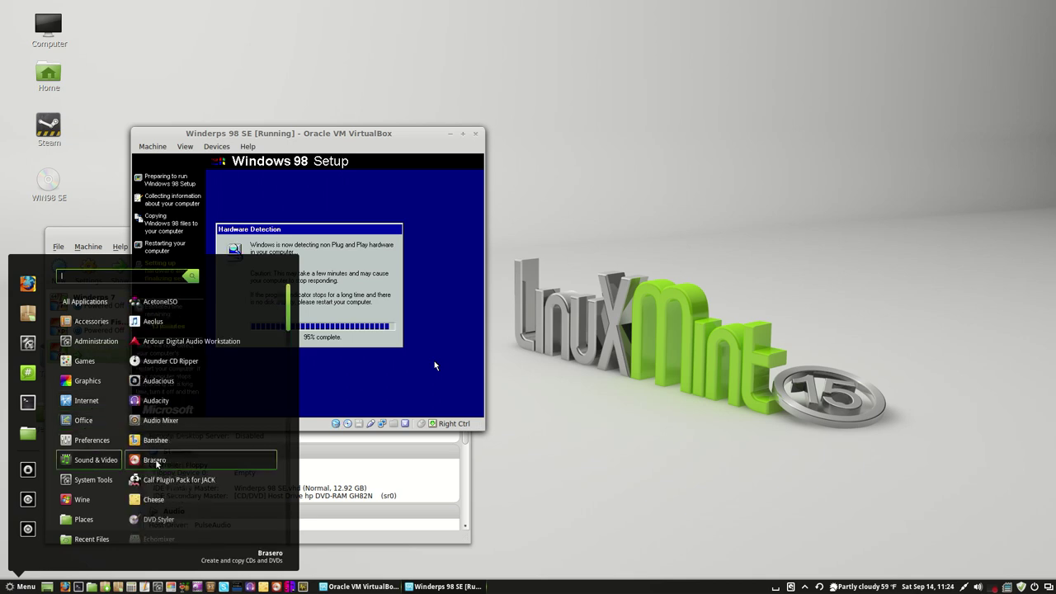
pyautogui.scroll(-4, 176, 454)
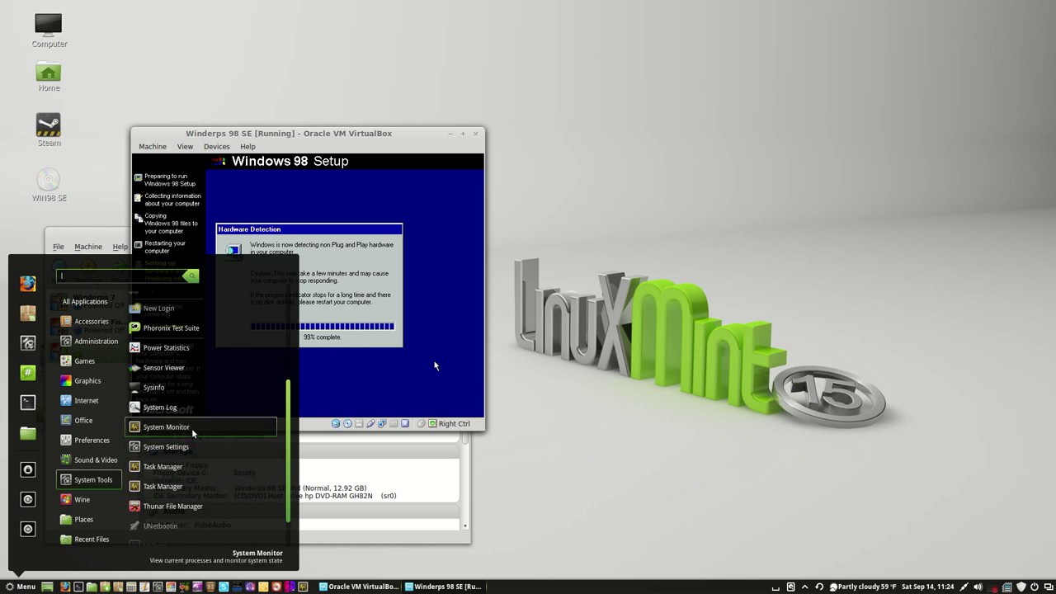
# - Launch System Monitor and place it on the desktop's right side
pyautogui.click(193, 433)
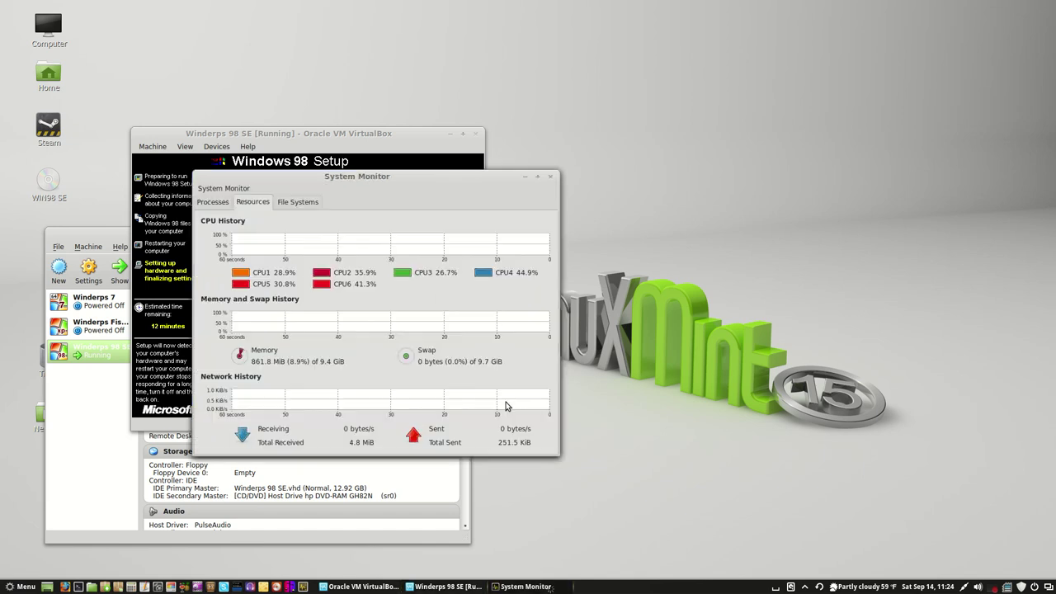
pyautogui.moveTo(375, 176); pyautogui.dragTo(749, 83)
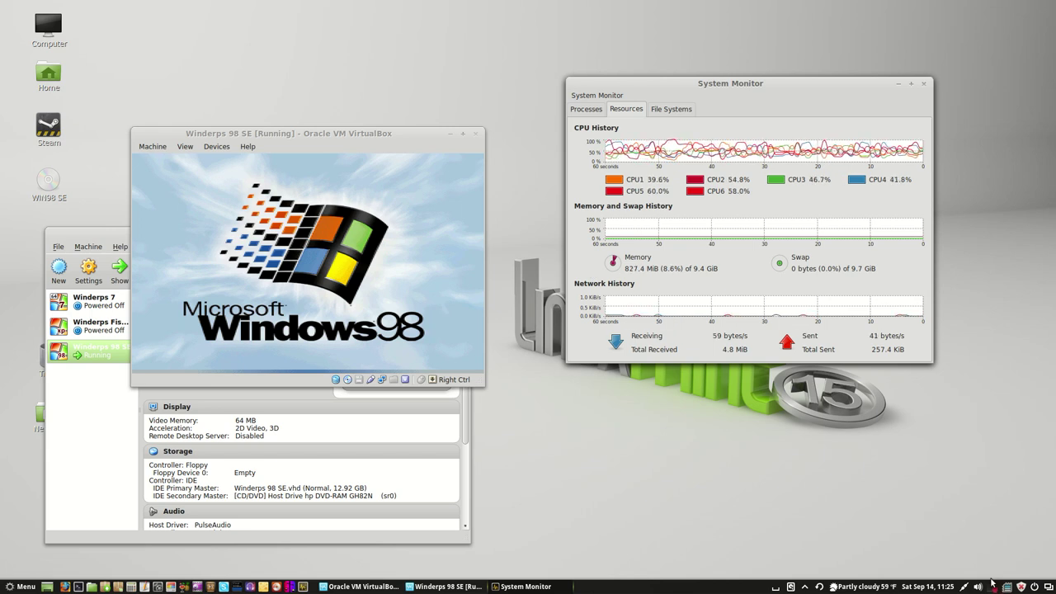
pyautogui.moveTo(746, 83); pyautogui.dragTo(739, 119)
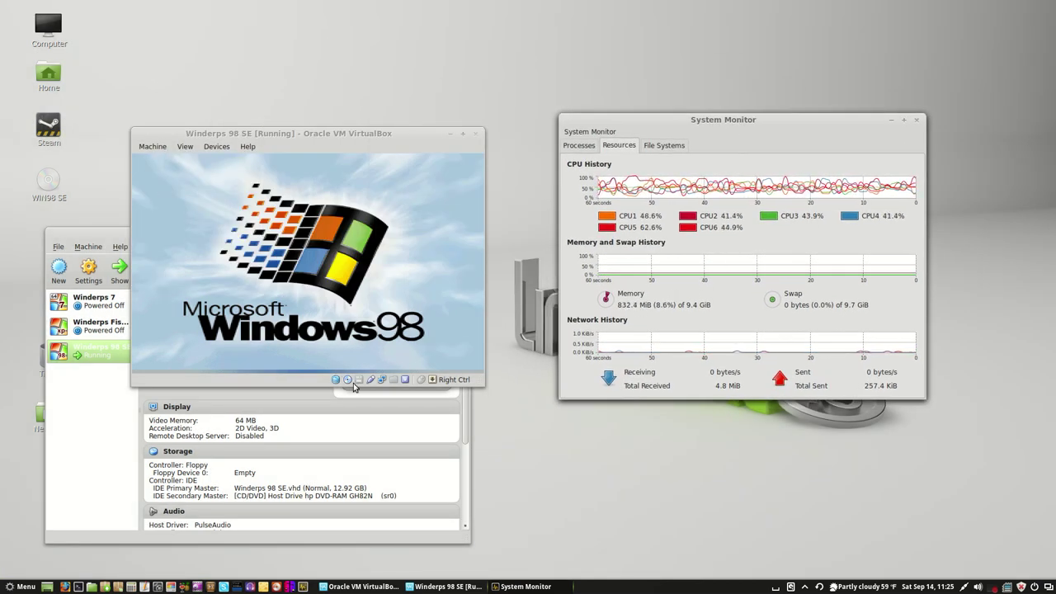
# - Switch between the Processes, File Systems and Resources tabs in System Monitor
pyautogui.click(590, 150)
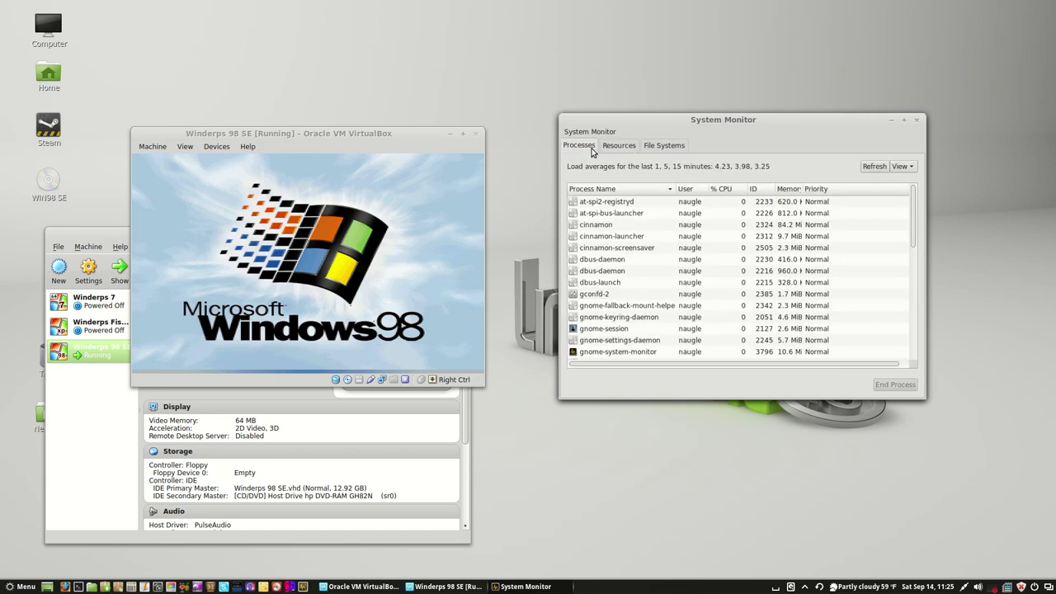
pyautogui.click(667, 147)
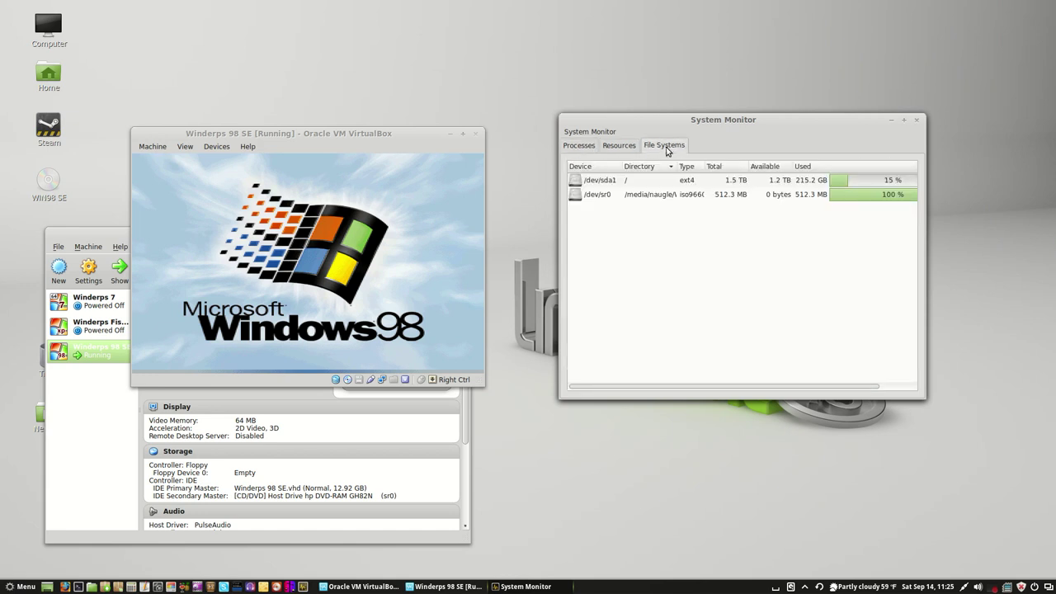
pyautogui.click(572, 150)
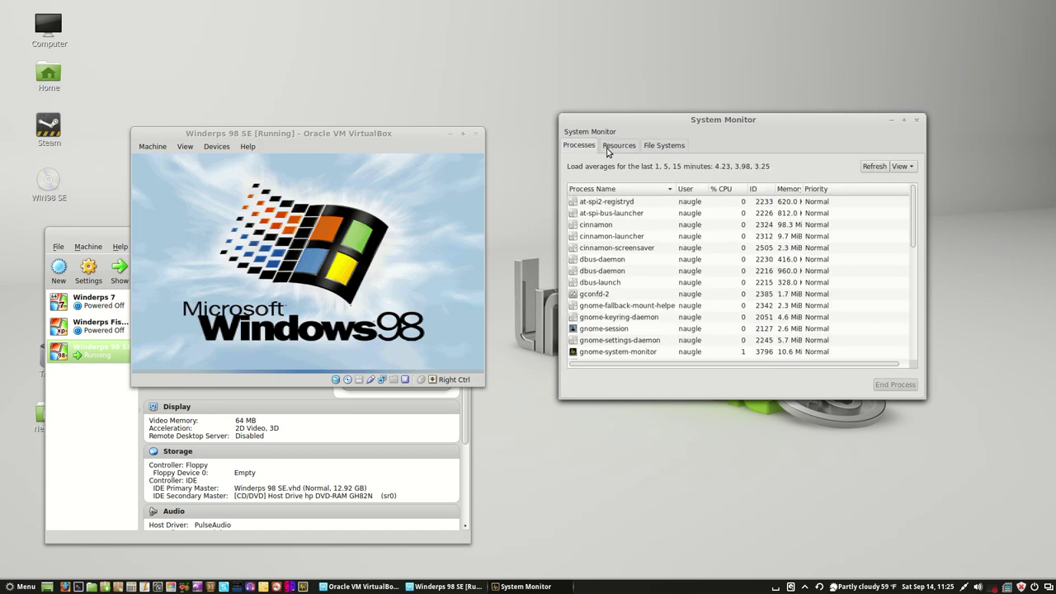
pyautogui.click(612, 149)
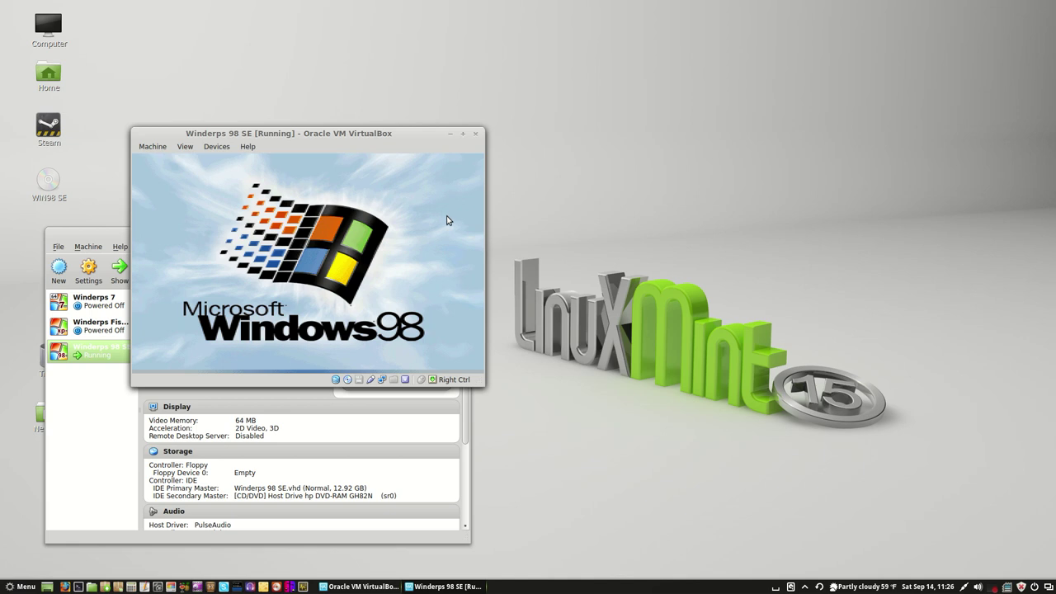
pyautogui.click(1022, 586)
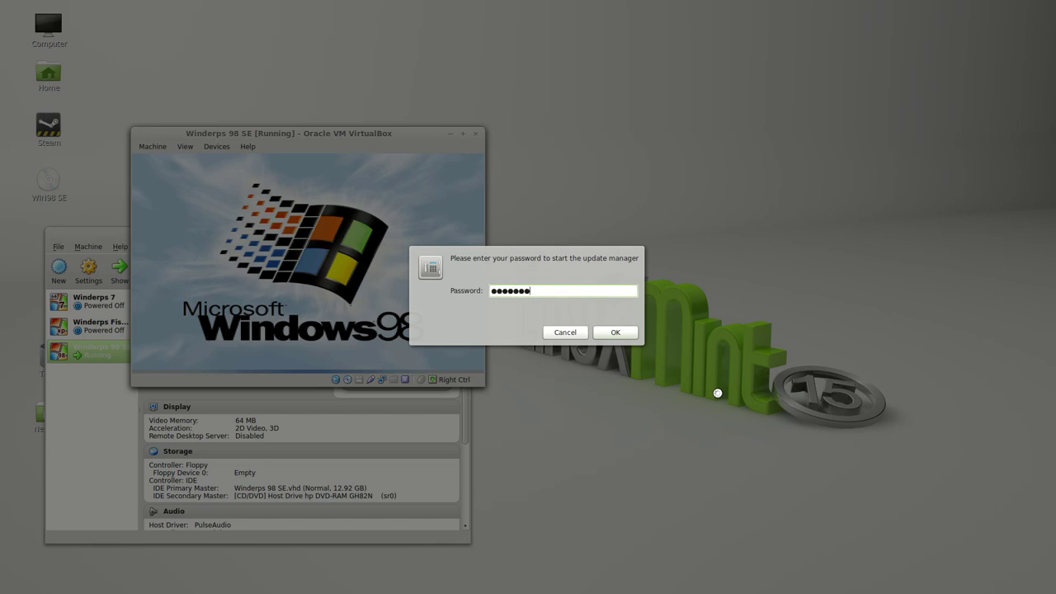
pyautogui.press('Return')
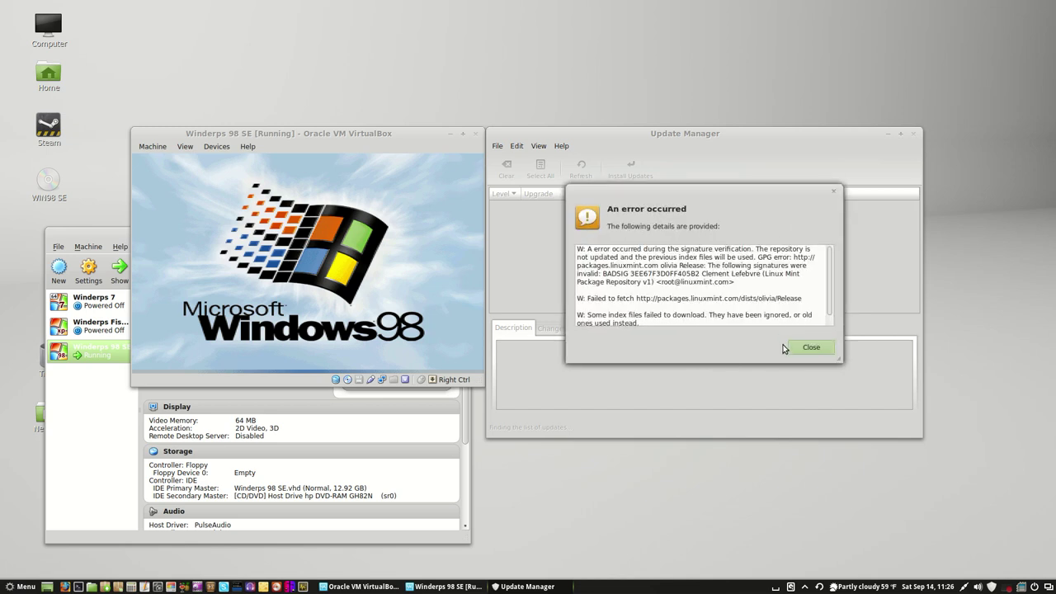
pyautogui.click(806, 344)
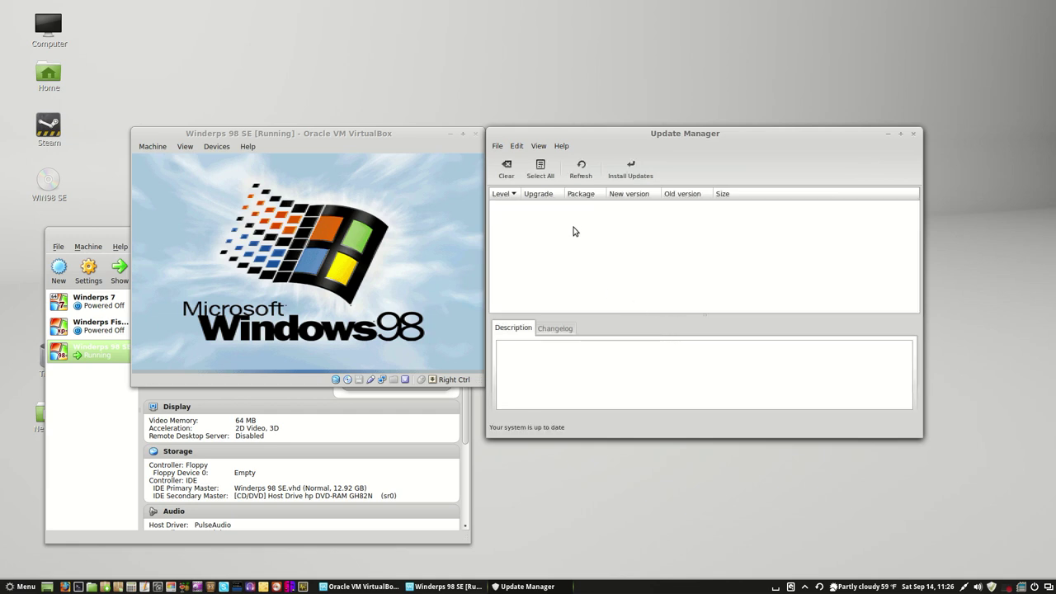
pyautogui.click(581, 178)
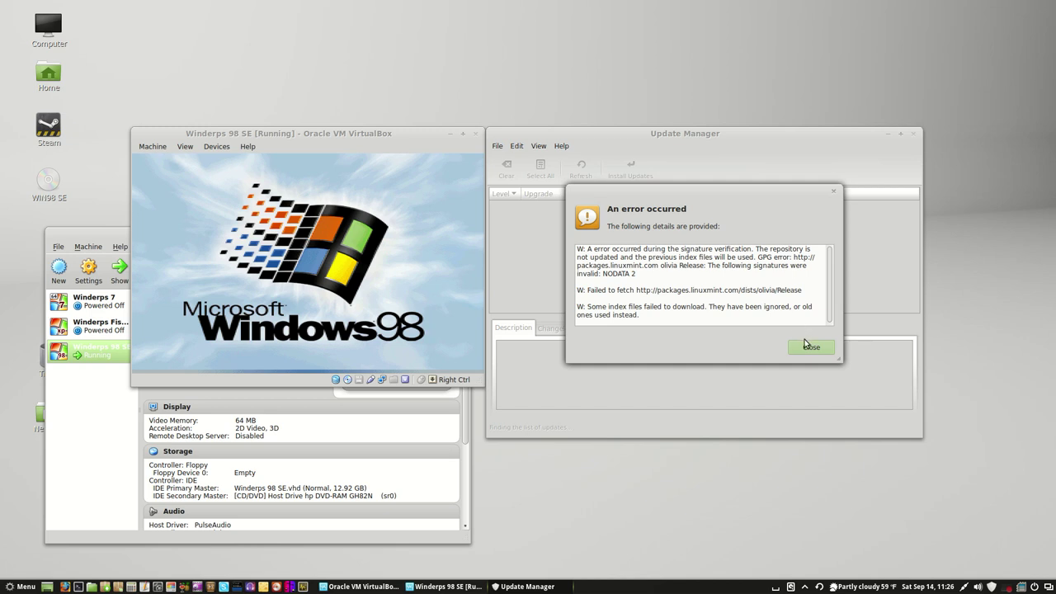
pyautogui.click(809, 345)
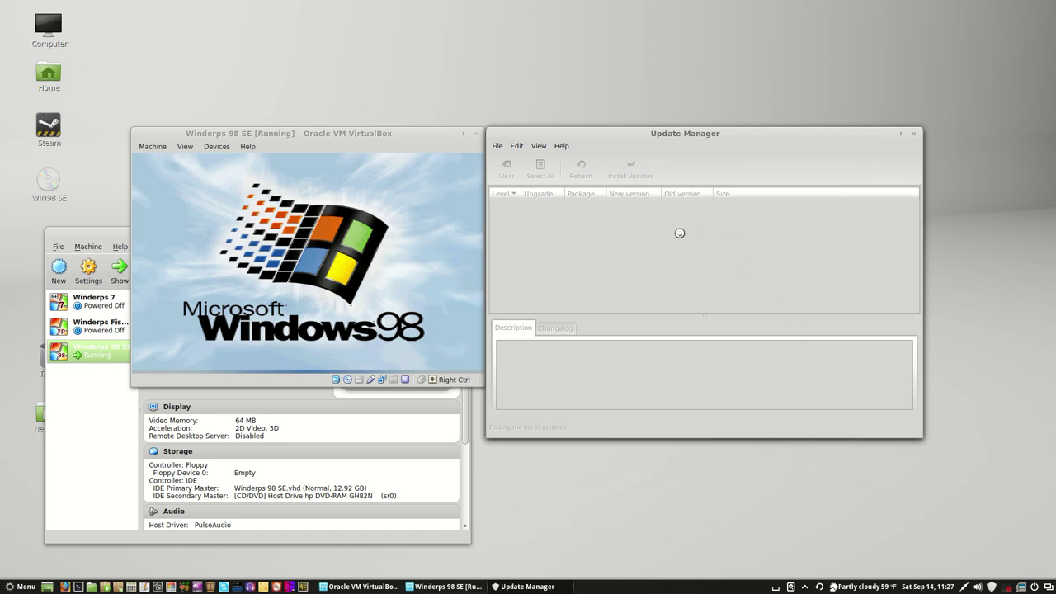
pyautogui.click(498, 146)
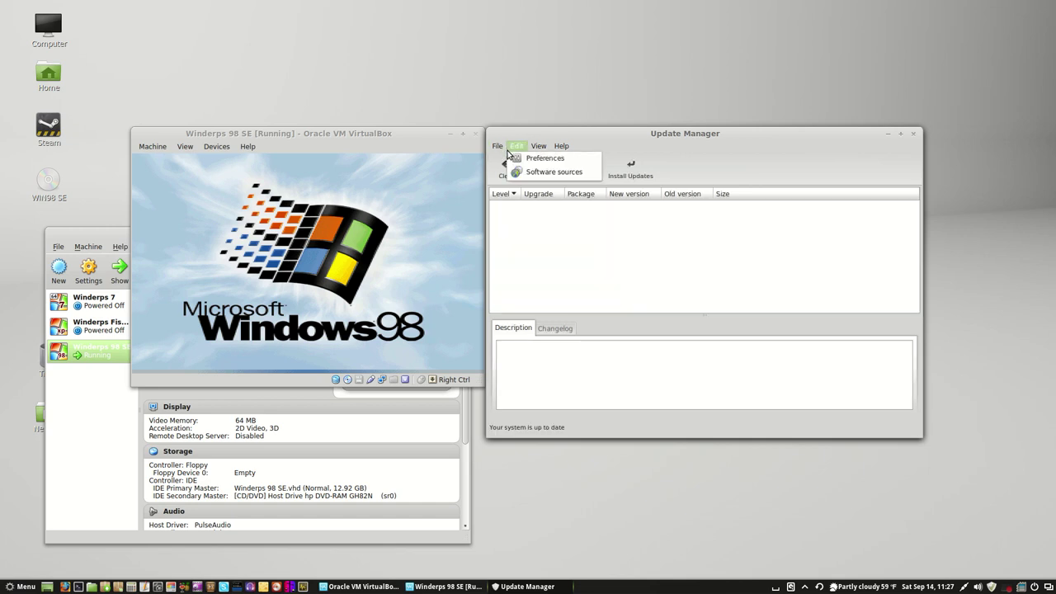
pyautogui.click(504, 158)
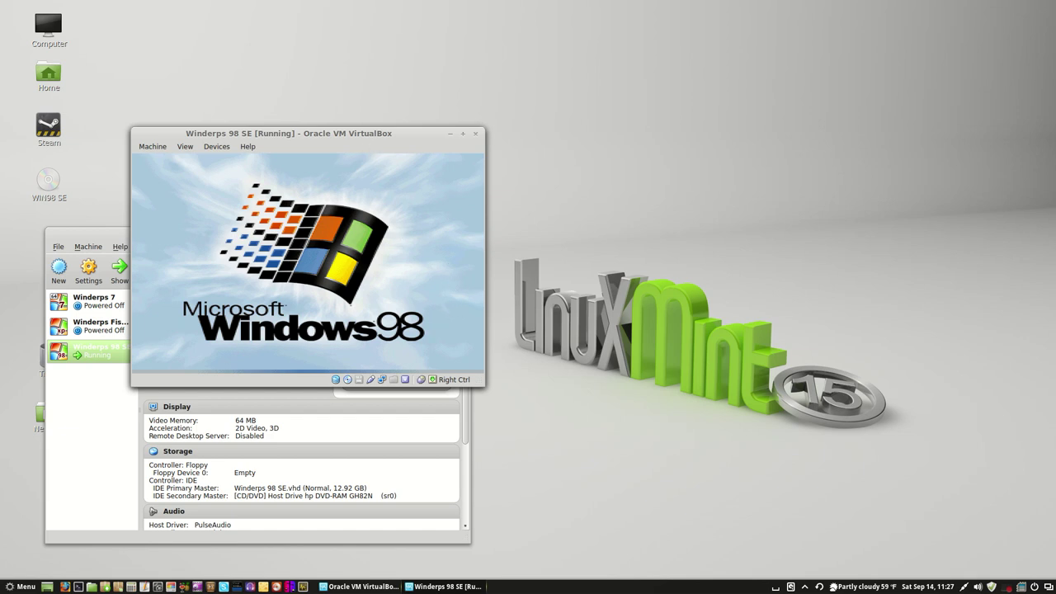
# - Move the Windows 98 VM window to the right and browse the Mint menu categories
pyautogui.moveTo(359, 136); pyautogui.dragTo(735, 129)
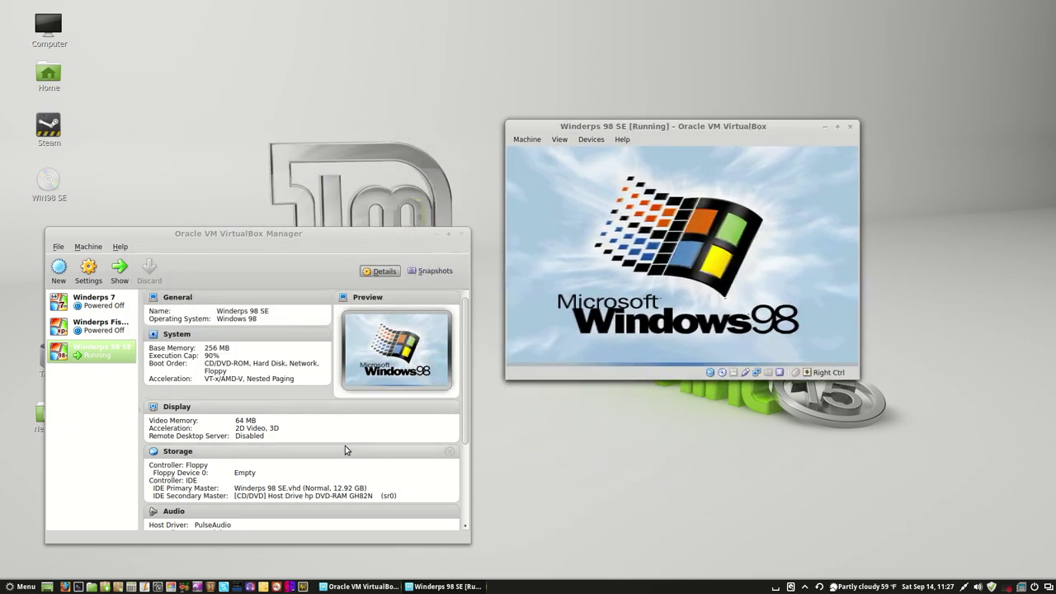
pyautogui.click(24, 586)
pyautogui.moveTo(103, 479)
pyautogui.scroll(-4, 187, 446)
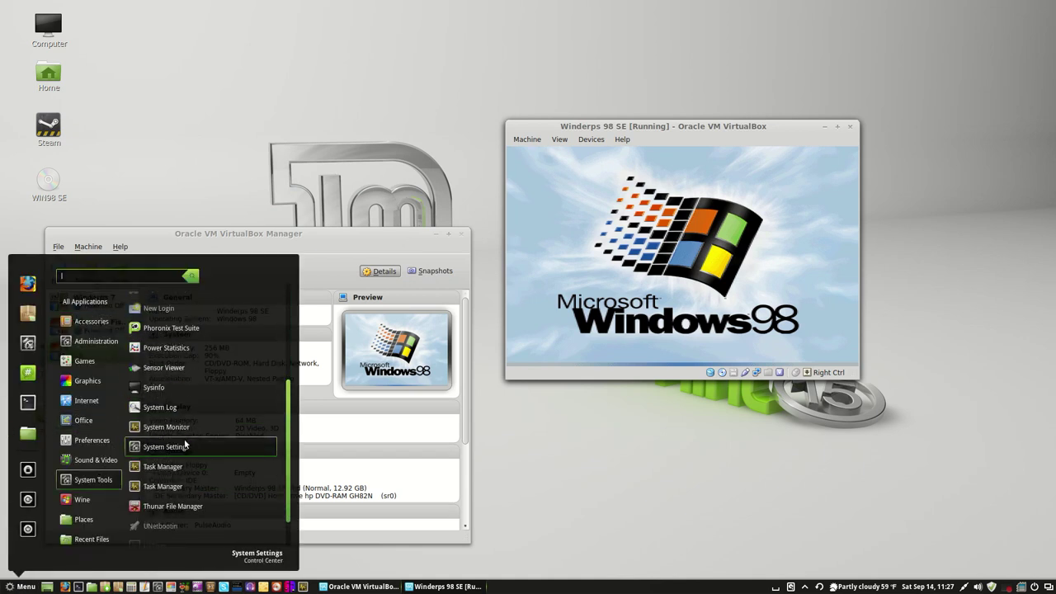
pyautogui.scroll(-1, 192, 446)
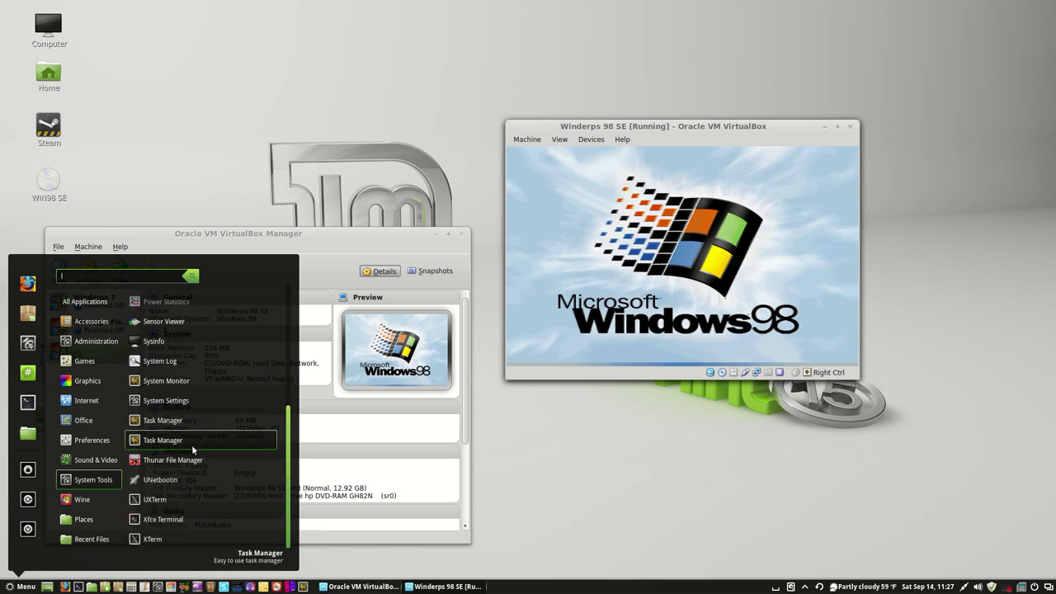
pyautogui.scroll(5, 189, 433)
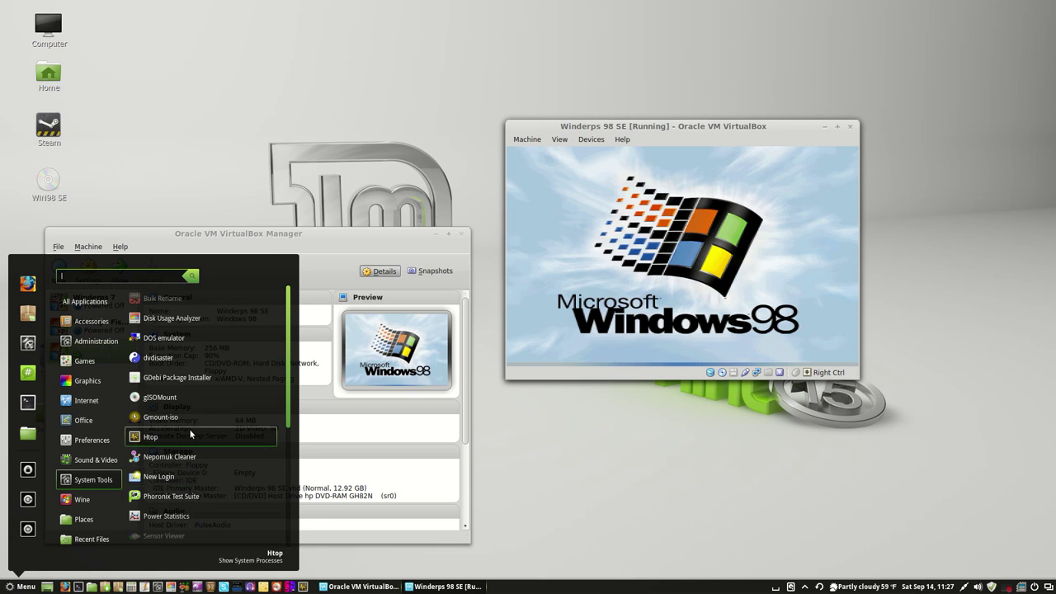
pyautogui.scroll(1, 189, 432)
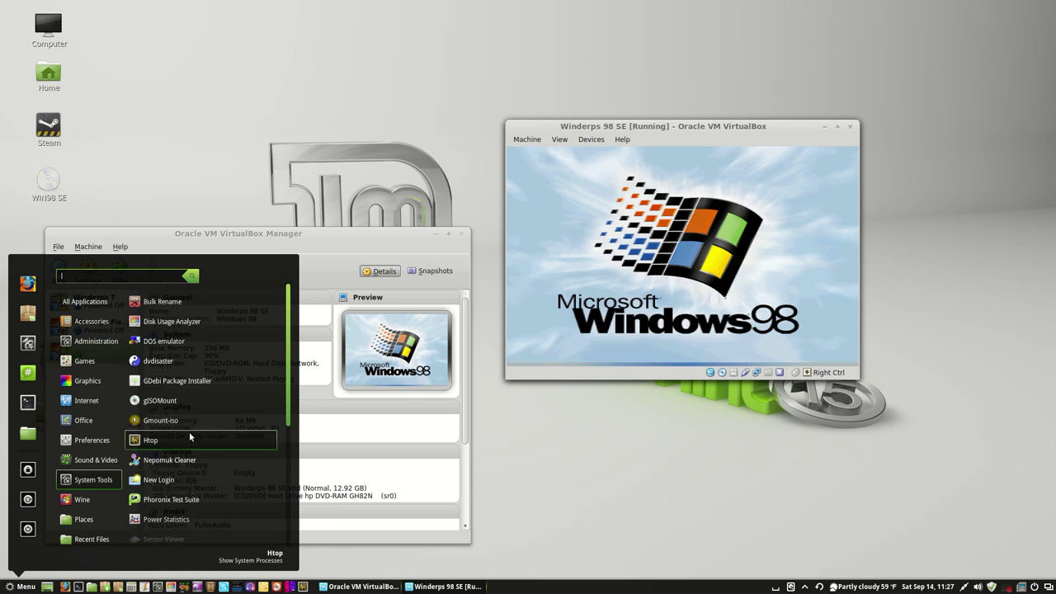
# - Scroll the Preferences list and launch System Information
pyautogui.moveTo(91, 439)
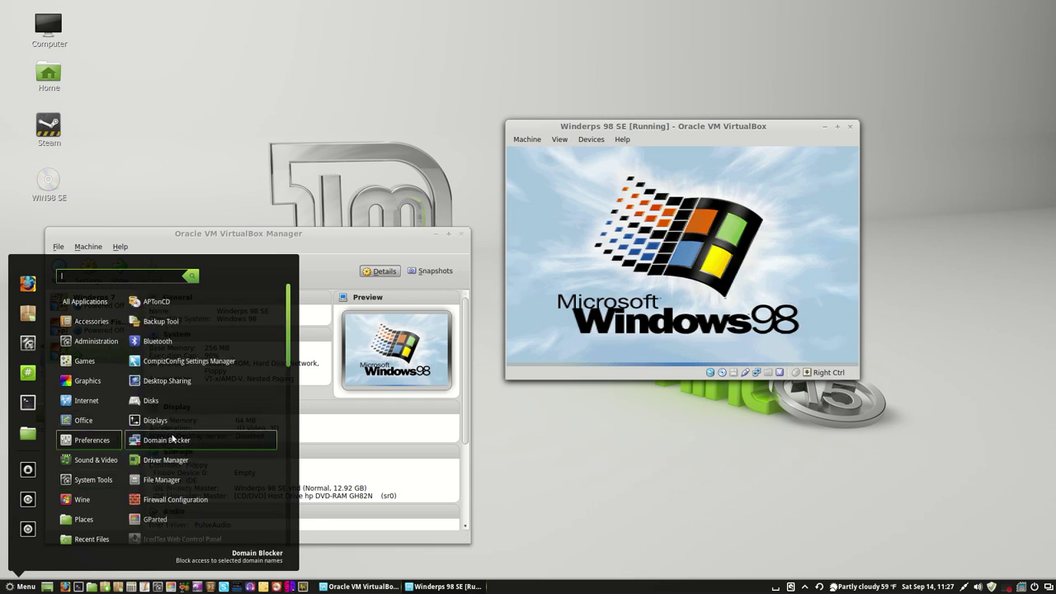
pyautogui.scroll(-4, 178, 437)
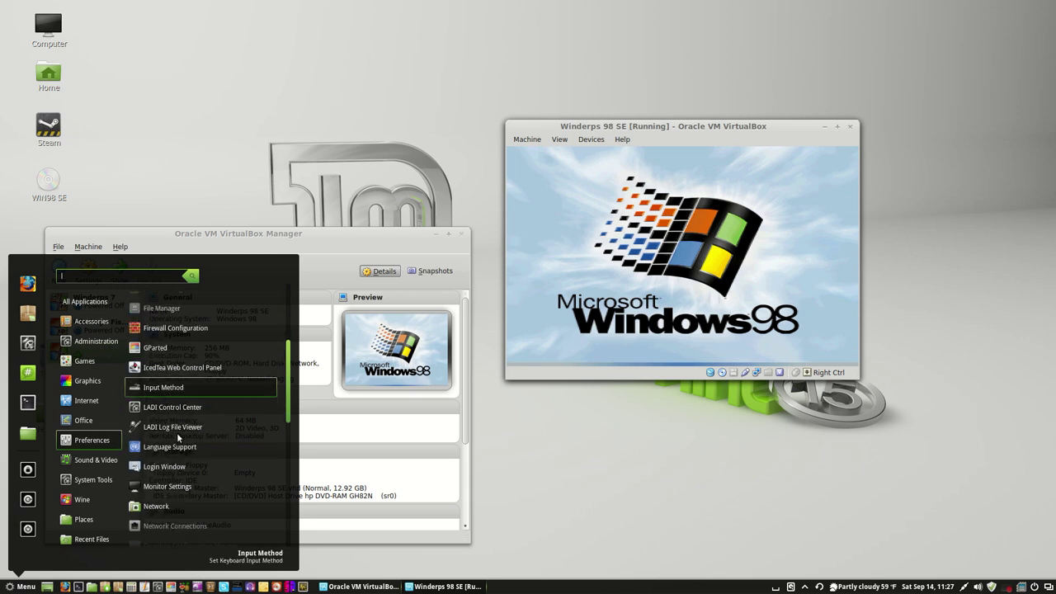
pyautogui.scroll(-3, 176, 432)
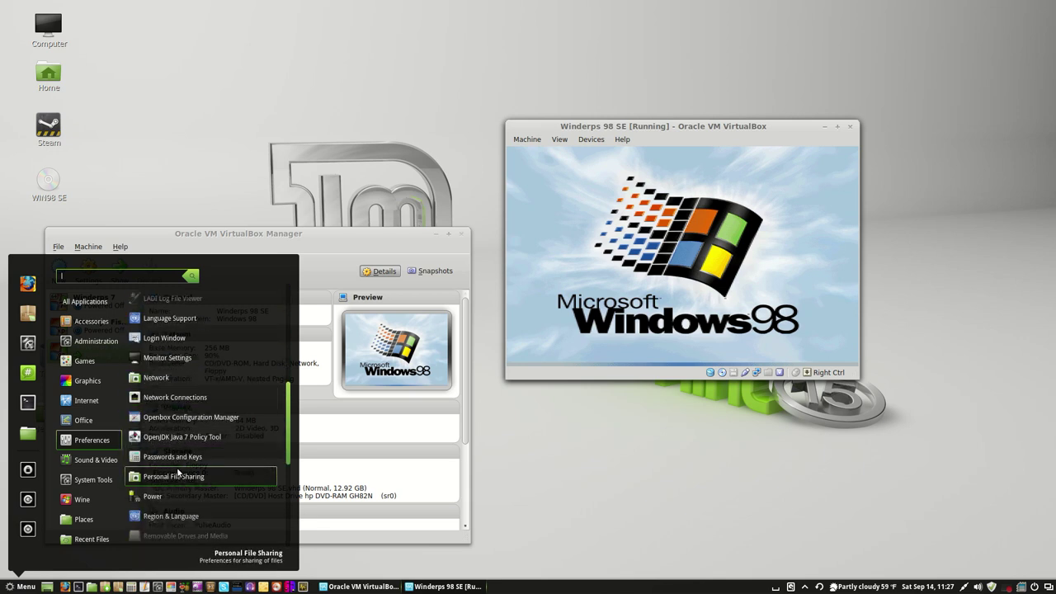
pyautogui.scroll(-3, 177, 472)
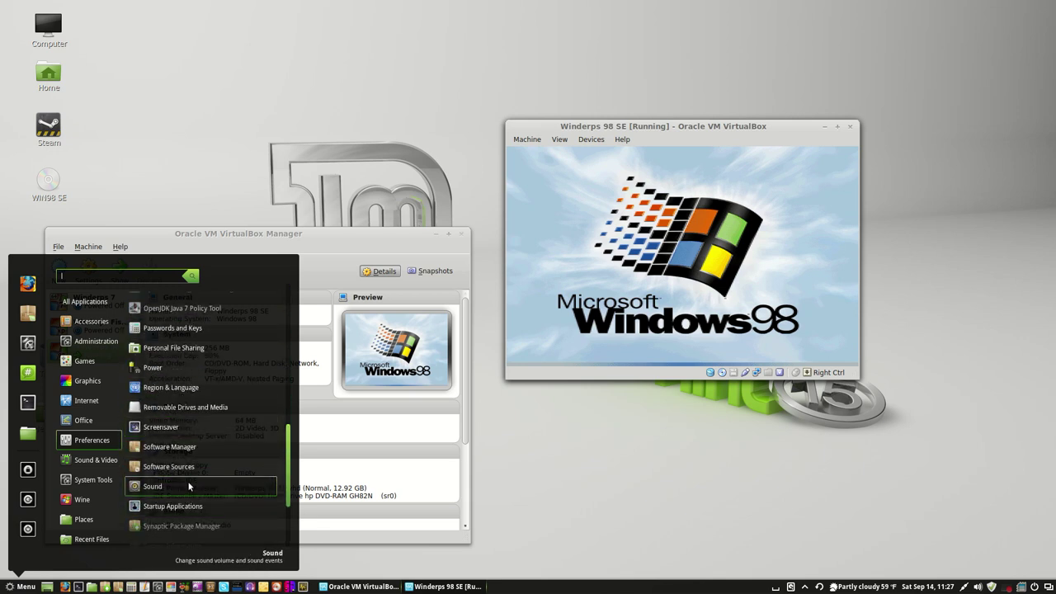
pyautogui.scroll(-3, 191, 477)
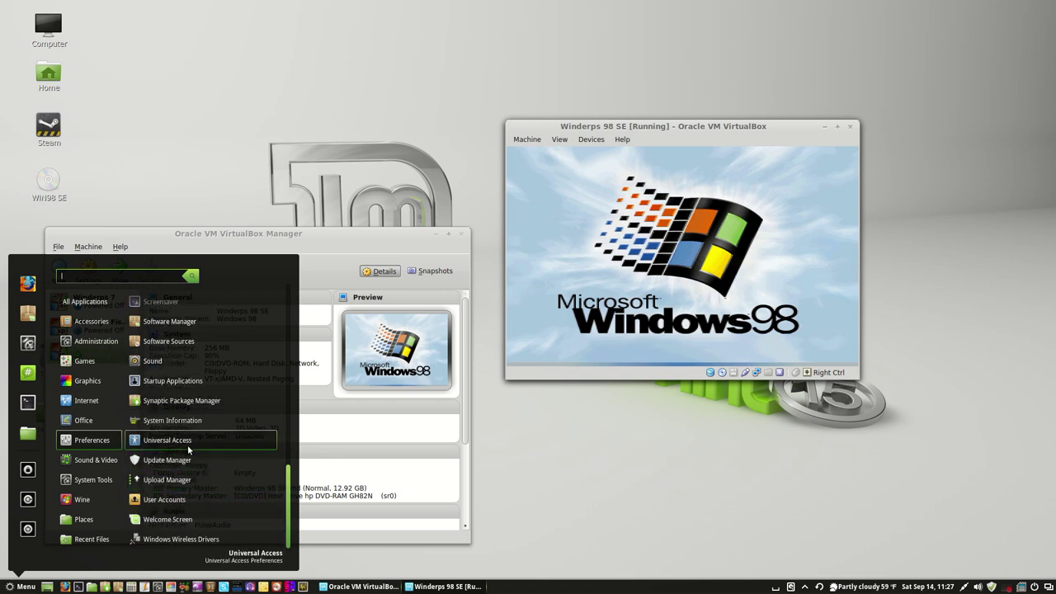
pyautogui.click(193, 421)
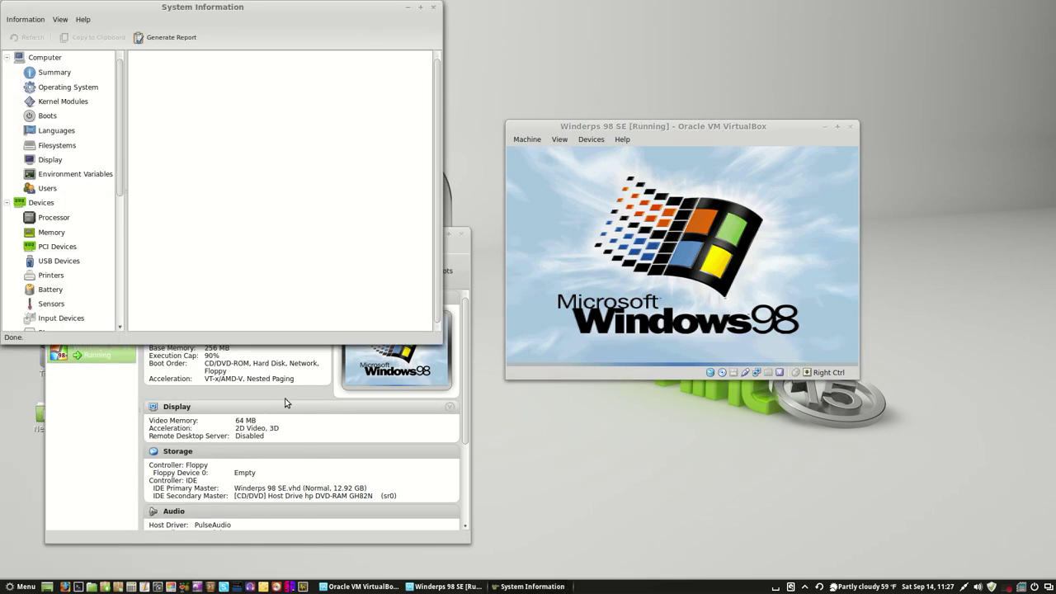
# - Review the Computer summary, then show the Operating System page with kernel 3.8.0-19-generic and Linux Mint 15
pyautogui.click(45, 60)
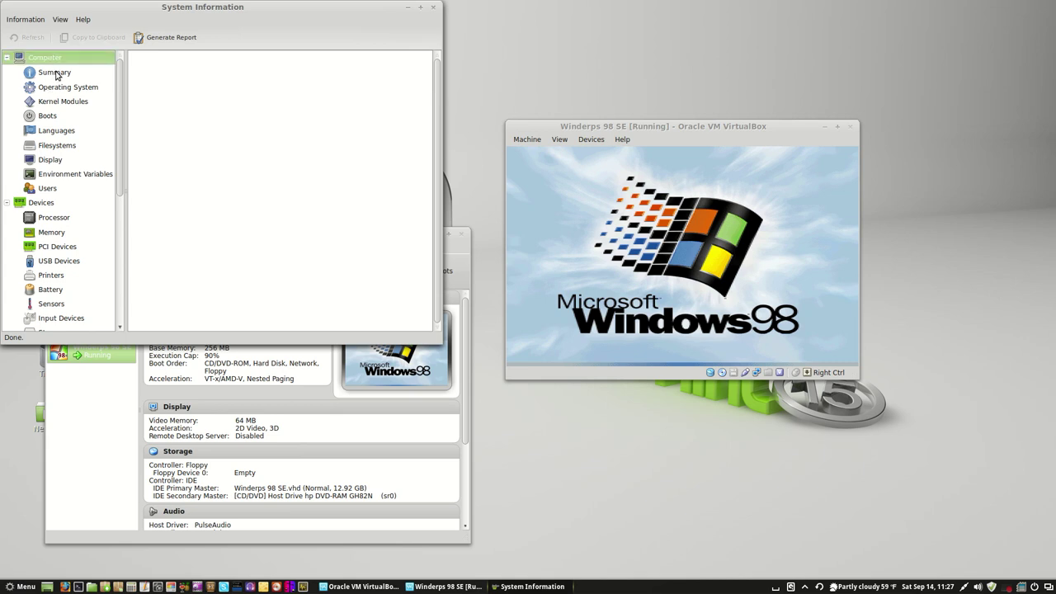
pyautogui.click(54, 76)
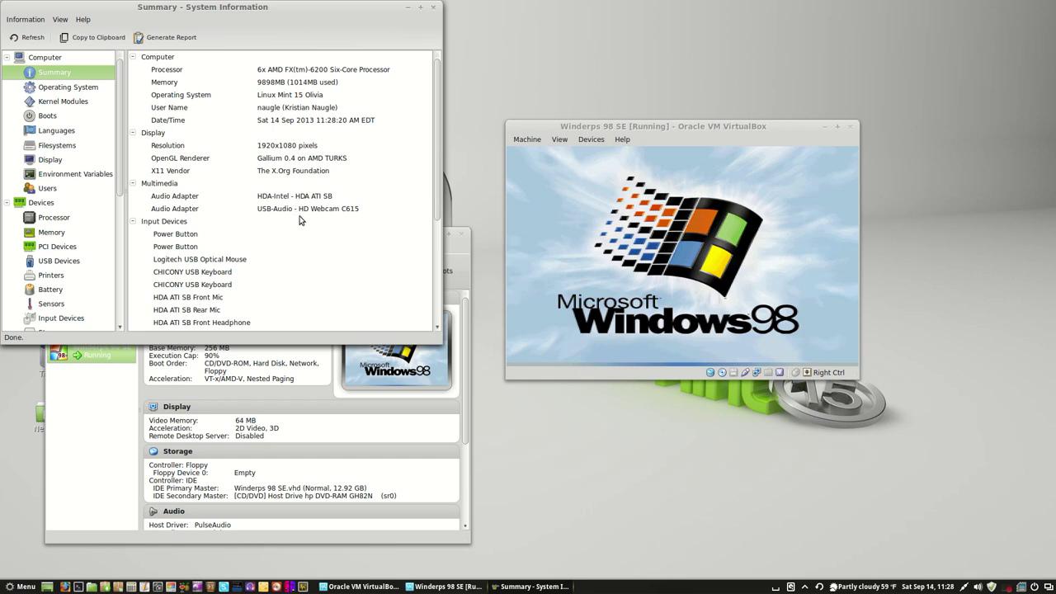
pyautogui.scroll(-3, 281, 239)
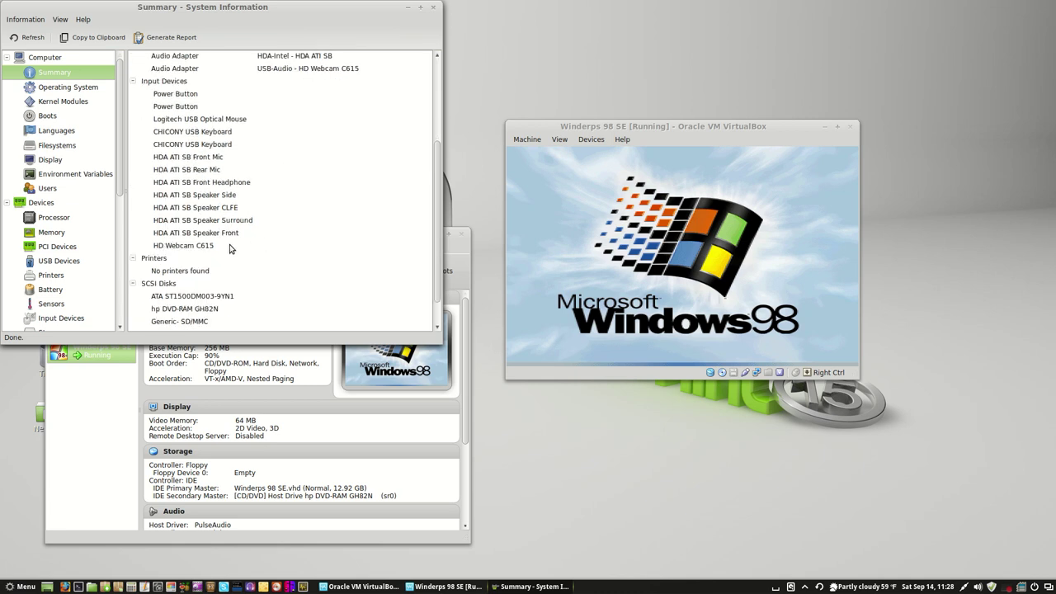
pyautogui.scroll(-1, 222, 249)
pyautogui.scroll(5, 220, 250)
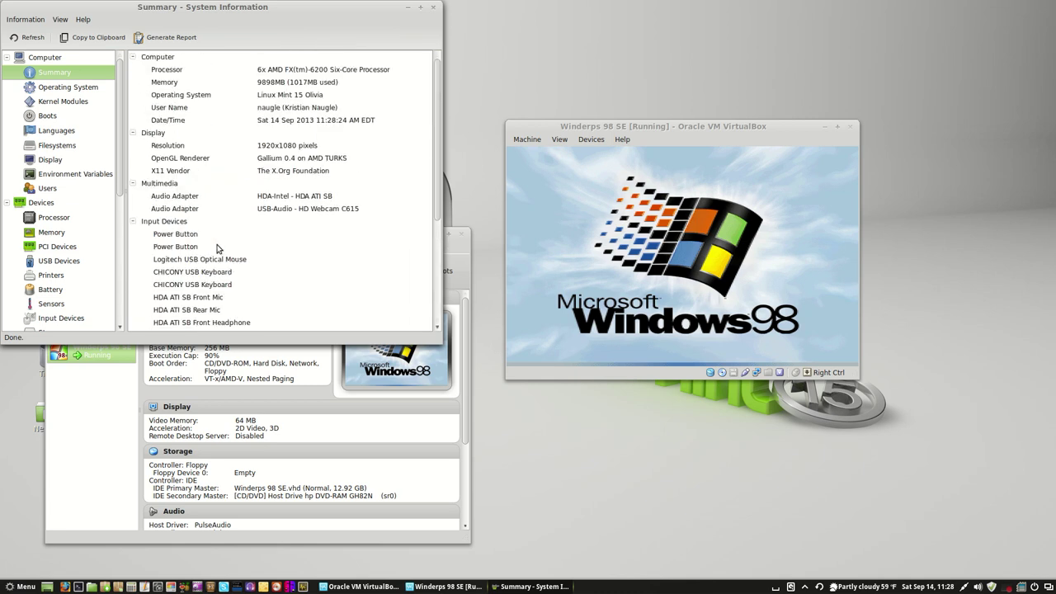
pyautogui.click(74, 88)
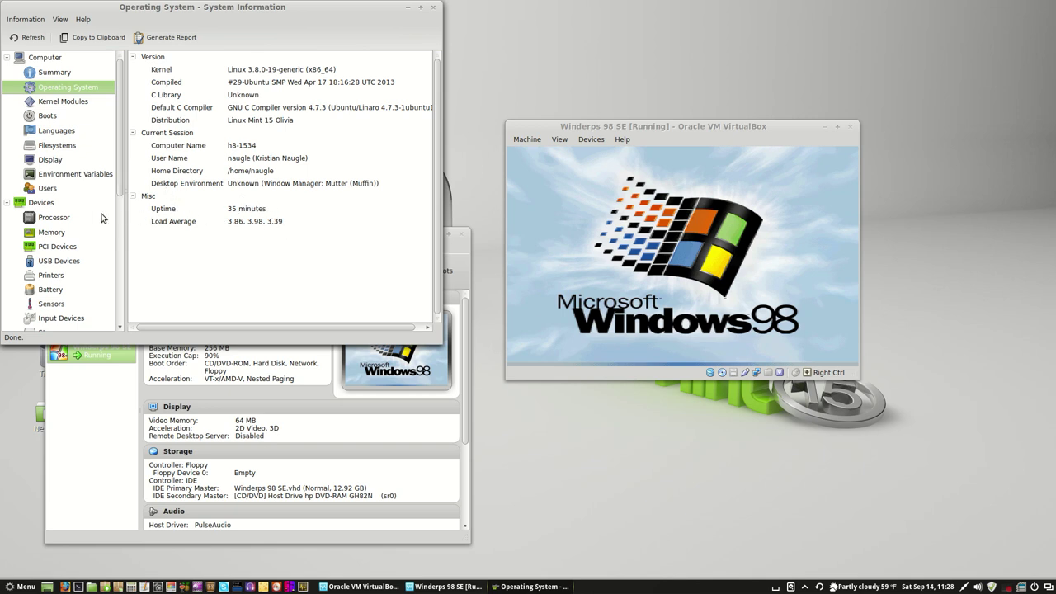
# - Check the Processor and Memory pages, return to Operating System, then close System Information
pyautogui.click(70, 219)
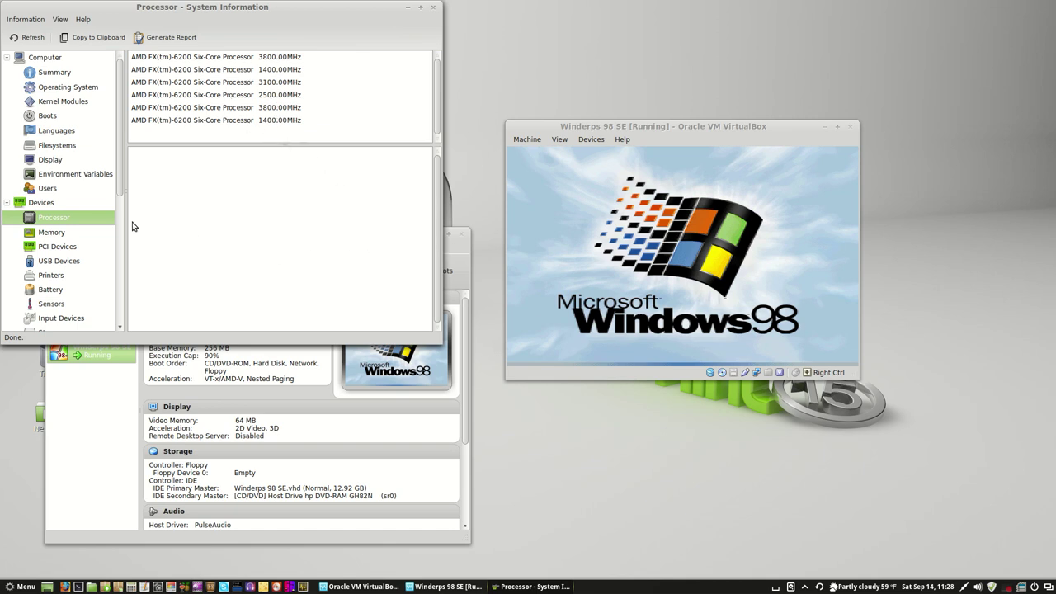
pyautogui.click(66, 231)
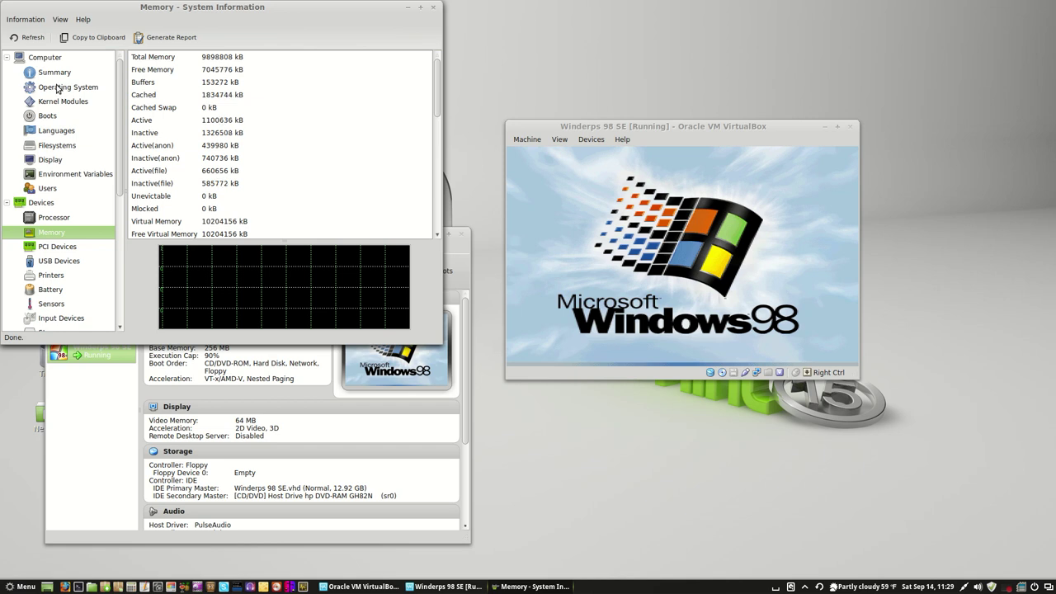
pyautogui.click(57, 88)
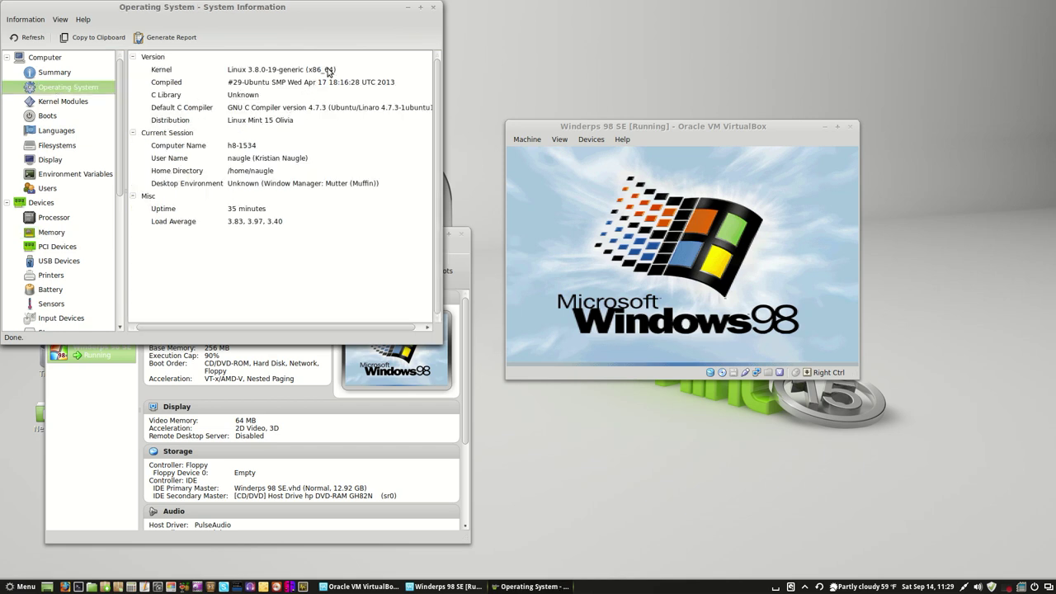
pyautogui.click(436, 10)
pyautogui.click(302, 587)
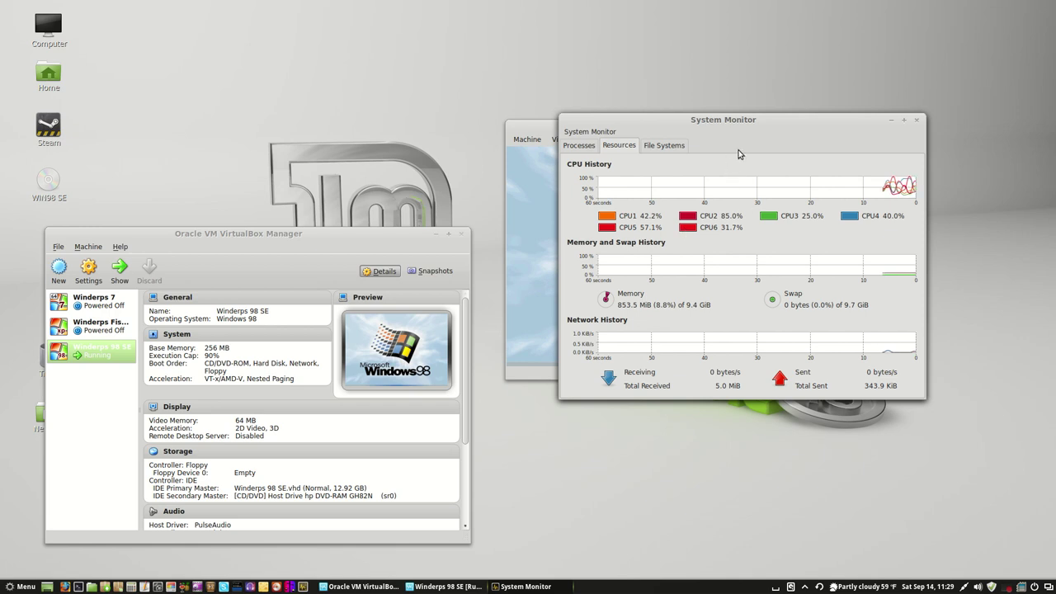
pyautogui.click(915, 122)
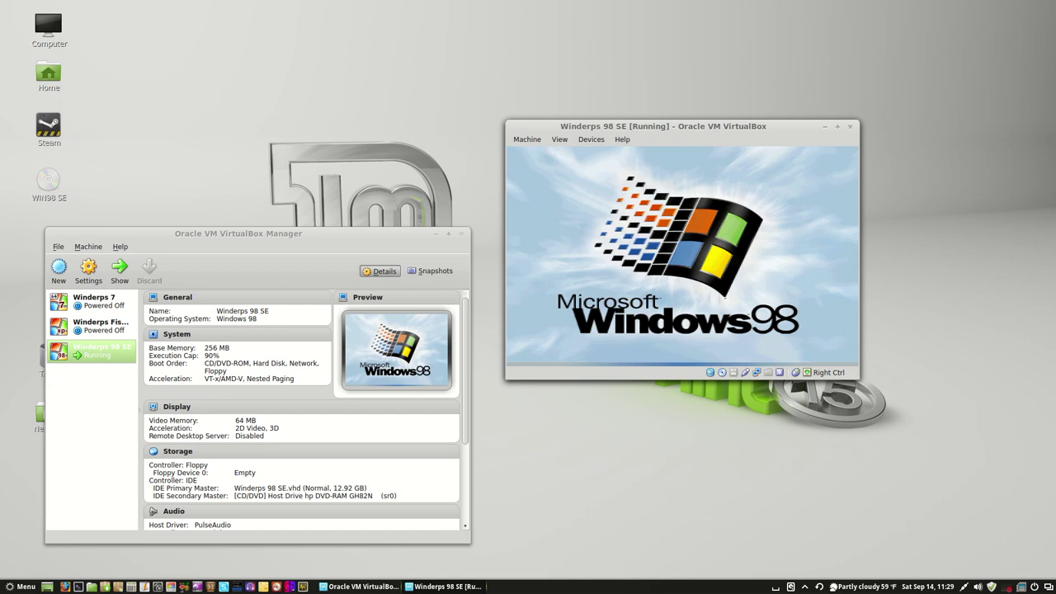
# - Release capture with Right Ctrl and reset the Windows 98 SE machine via Machine > Reset, confirming it
pyautogui.press('Control_R')
pyautogui.click(560, 141)
pyautogui.click(558, 142)
pyautogui.click(538, 140)
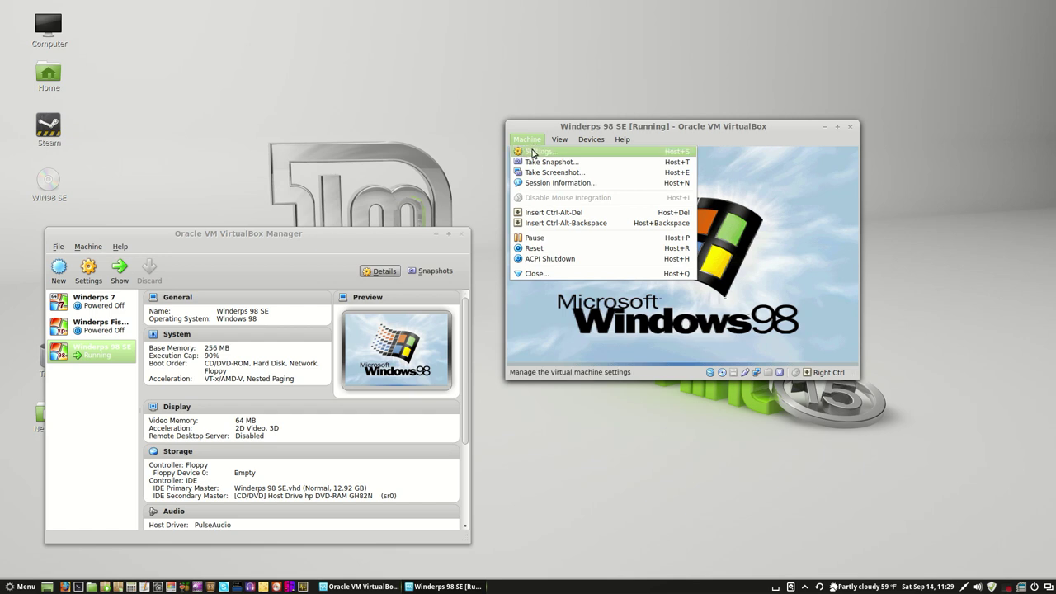
pyautogui.moveTo(582, 144)
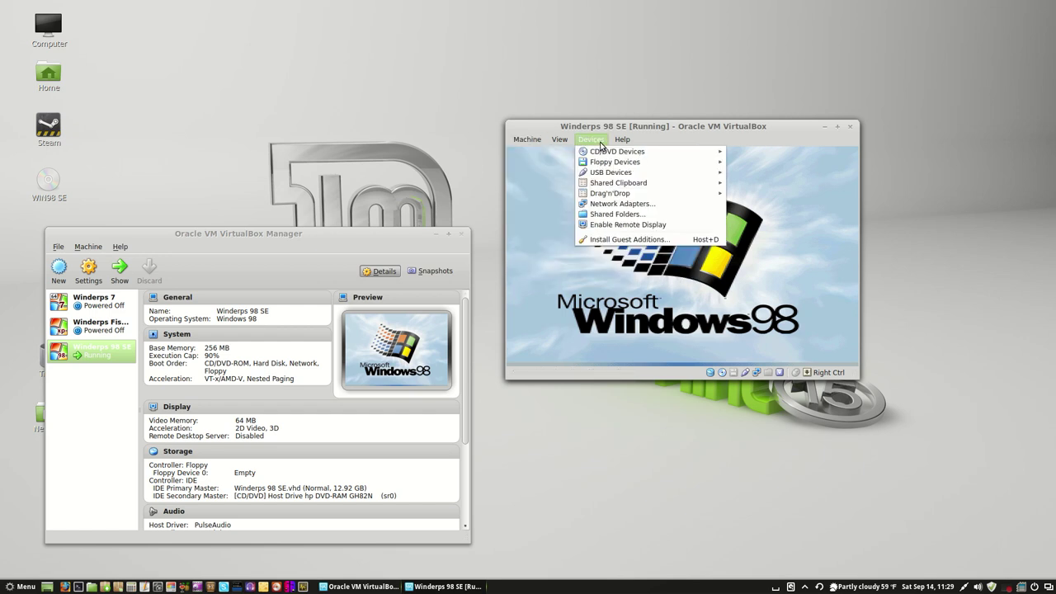
pyautogui.moveTo(621, 147)
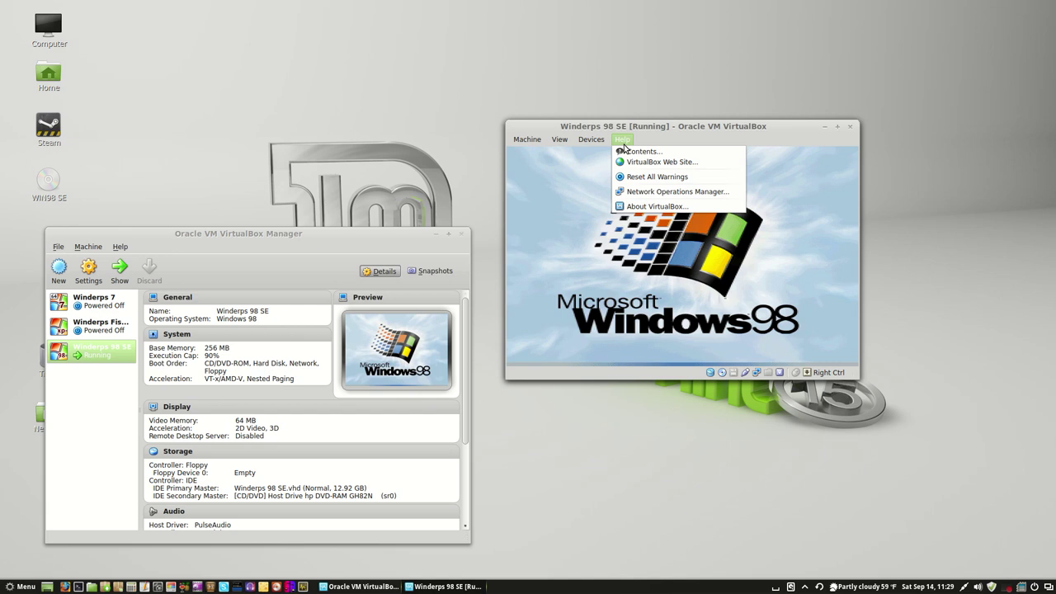
pyautogui.moveTo(526, 140)
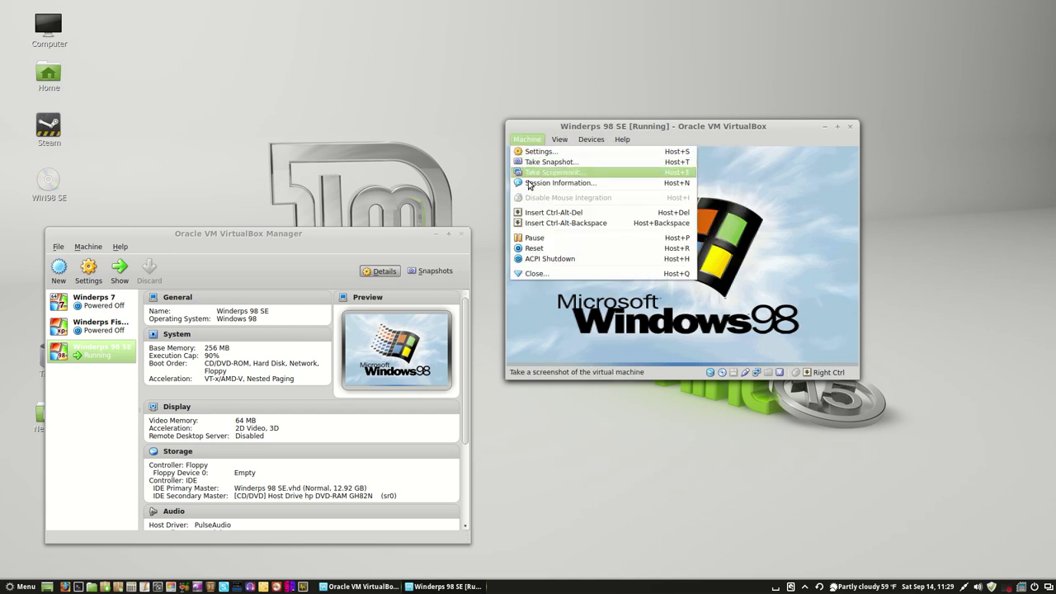
pyautogui.click(531, 247)
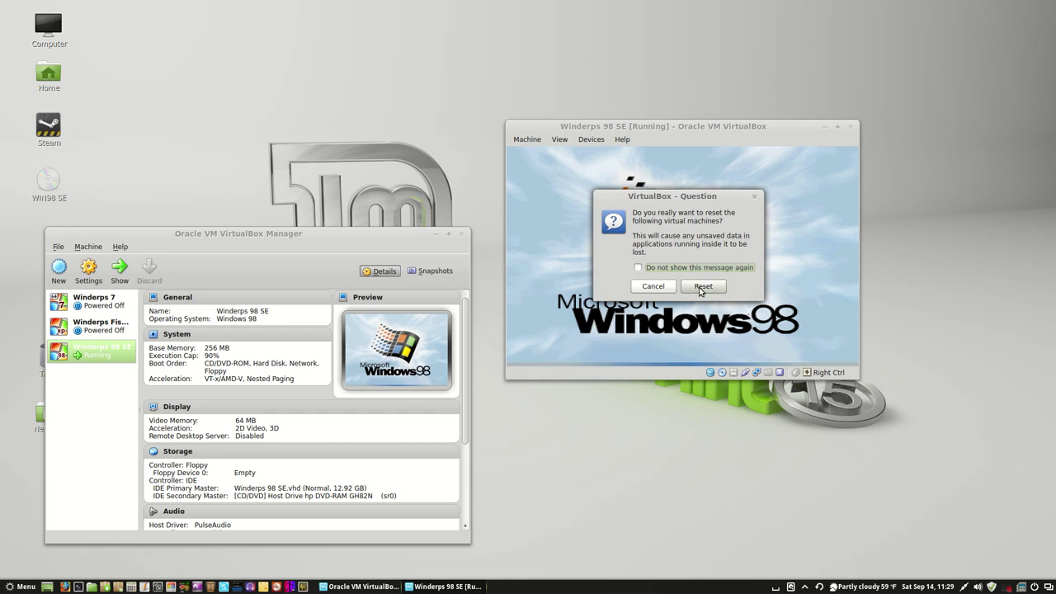
pyautogui.click(700, 288)
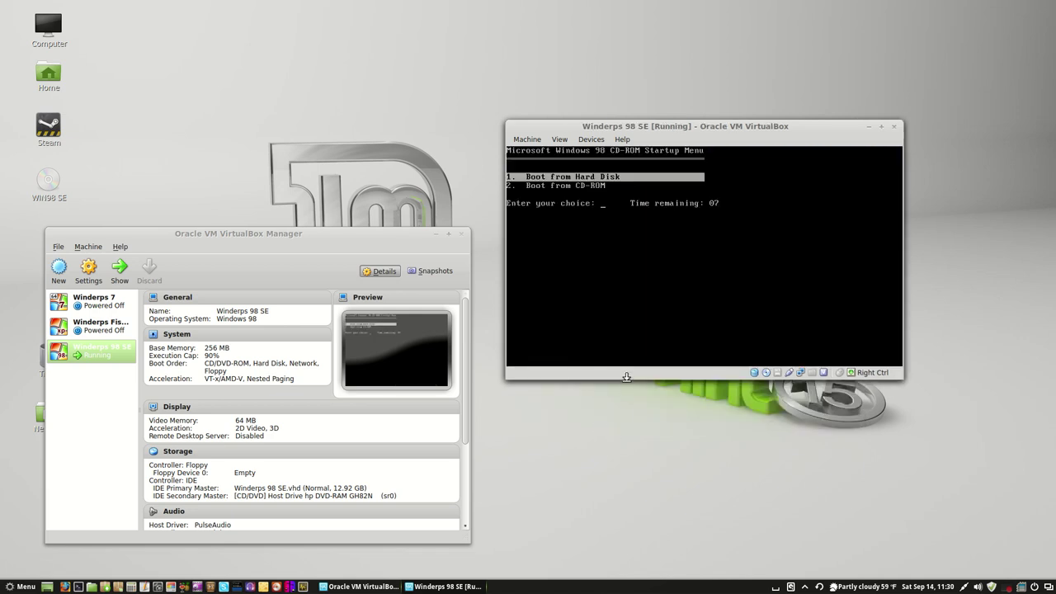
# - Choose Boot from Hard Disk, then drop down the Time zone list in Date/Time Properties
pyautogui.press('Return')
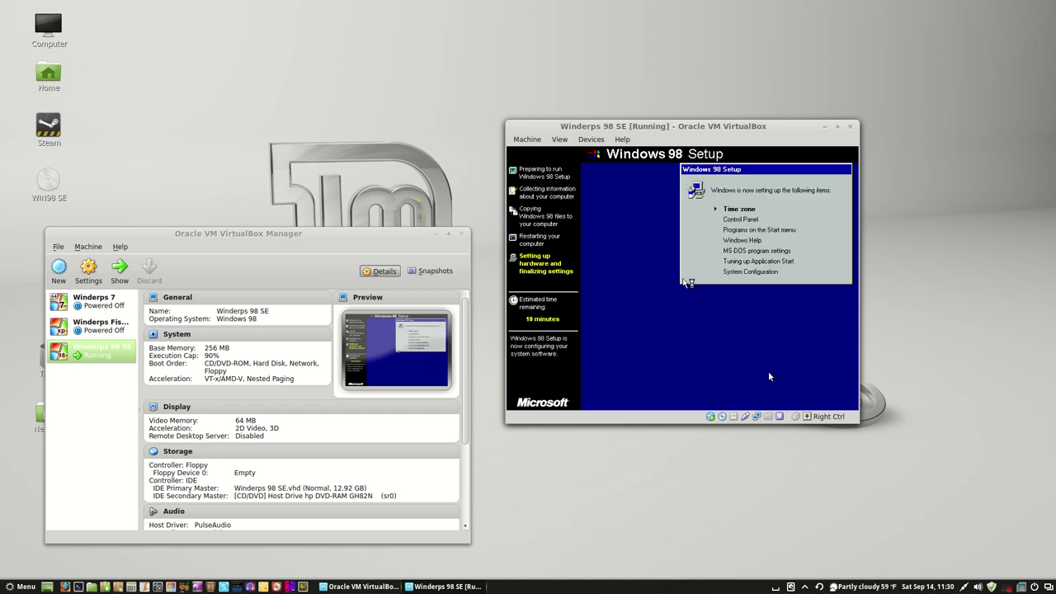
pyautogui.click(745, 399)
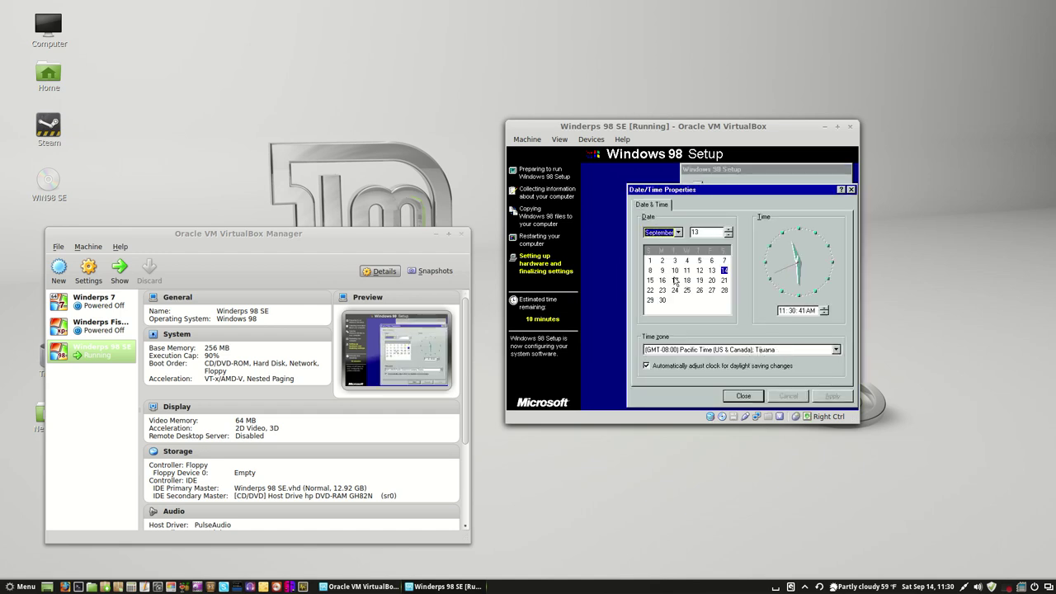
pyautogui.click(837, 350)
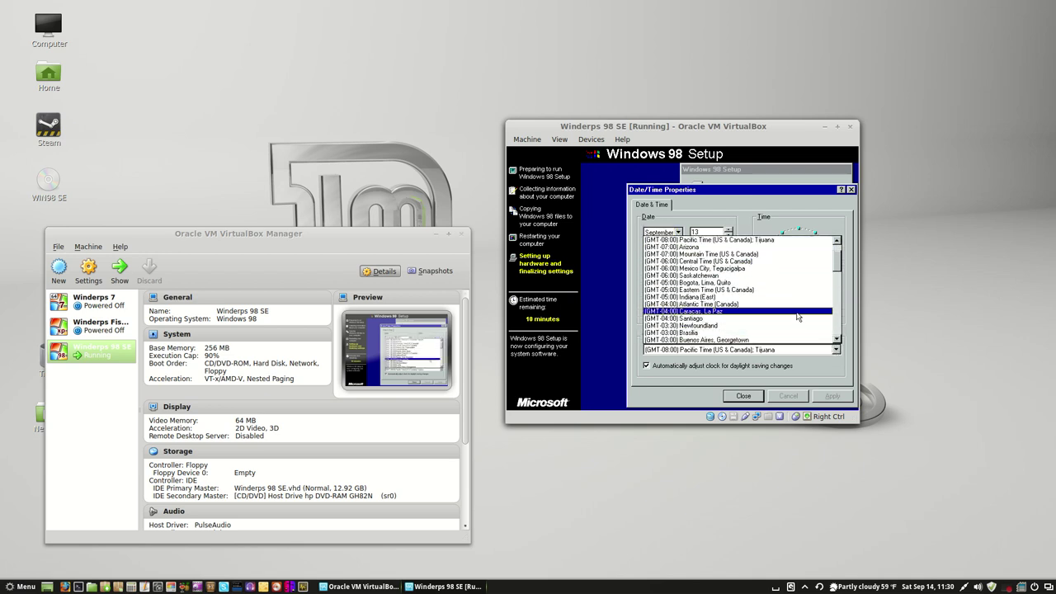
# - Select (GMT-05:00) Eastern Time (US & Canada) as the time zone, apply it and confirm with OK
pyautogui.click(763, 289)
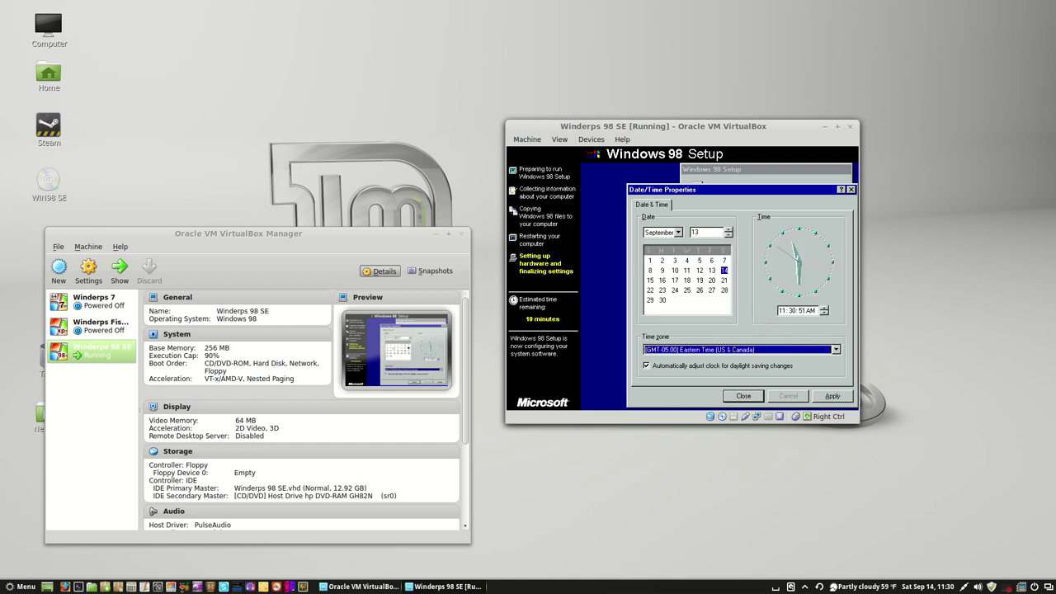
pyautogui.click(833, 399)
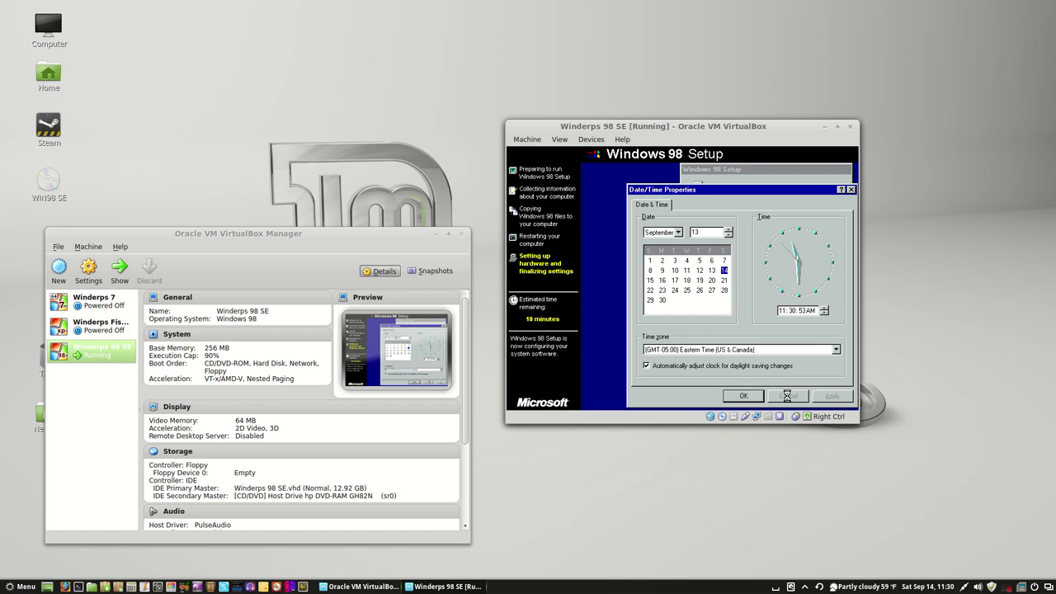
pyautogui.click(755, 396)
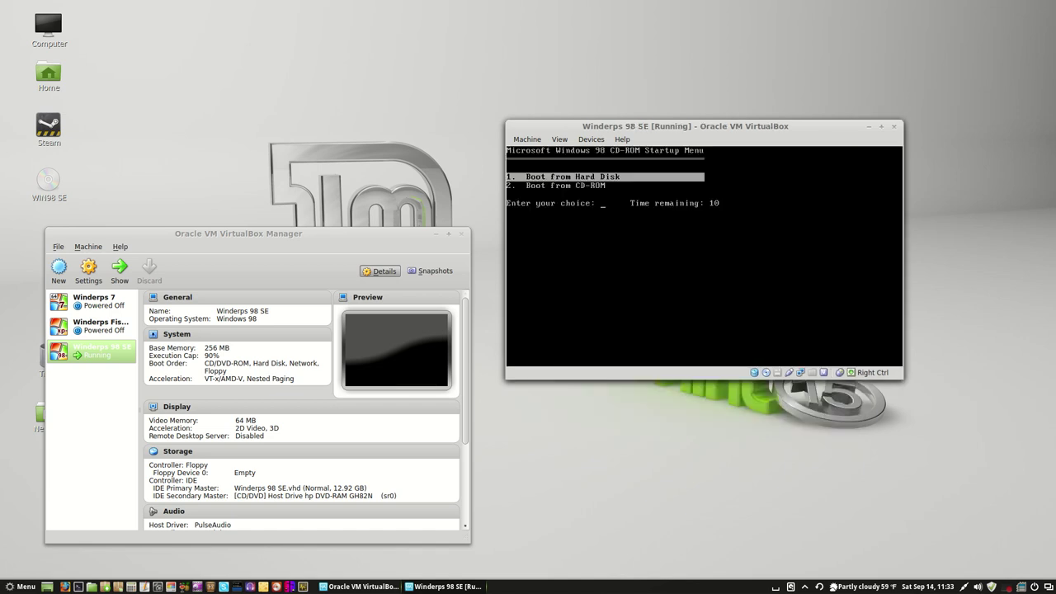
# - Select Boot from Hard Disk at the CD-ROM Startup Menu
pyautogui.press('Return')
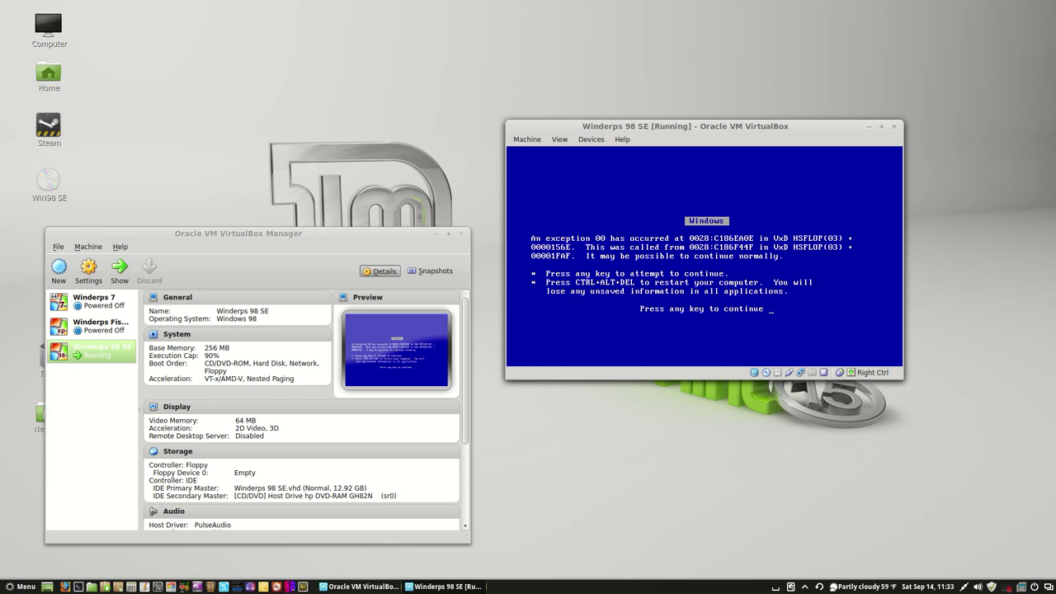
# - Press Enter on the HSFLOP exception screen to continue booting
pyautogui.press('Return')
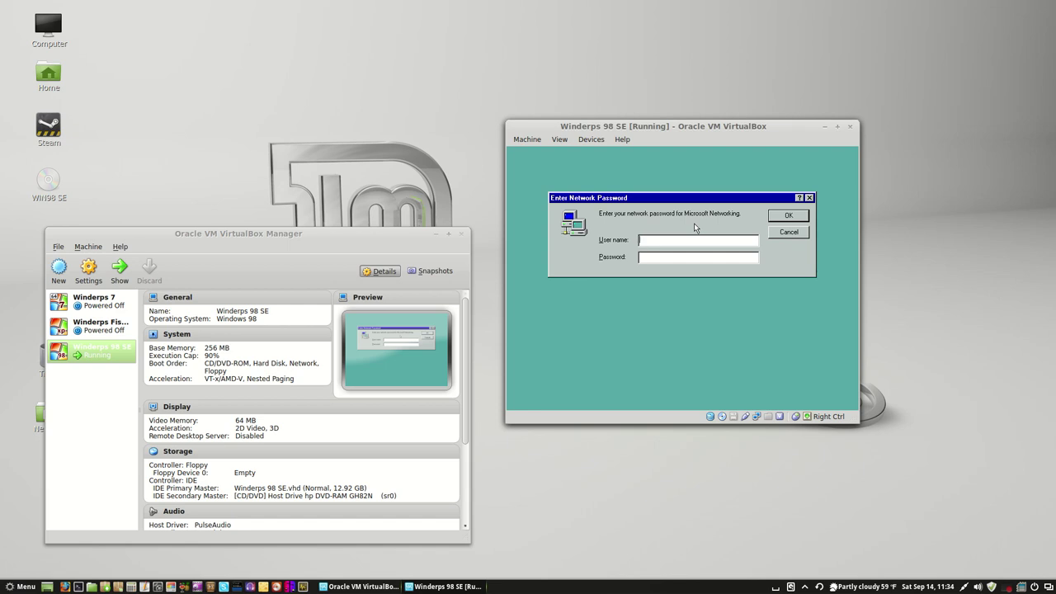
# - Enter a user name in the Enter Network Password dialog and submit it
pyautogui.write('petone')
pyautogui.click(771, 219)
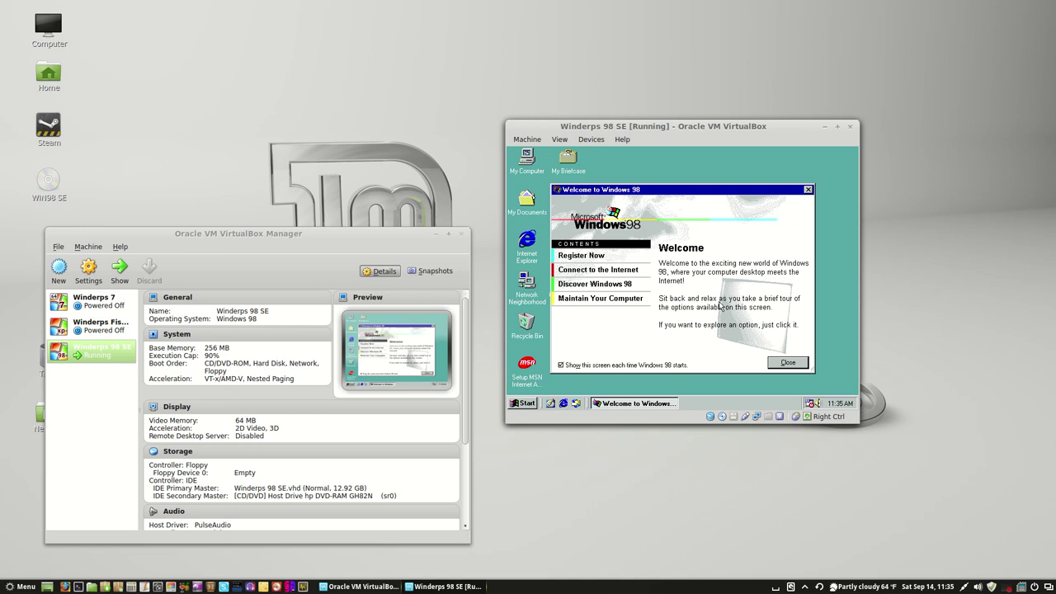
# - Untick 'Show this screen each time Windows 98 starts' on the Welcome screen
pyautogui.click(561, 365)
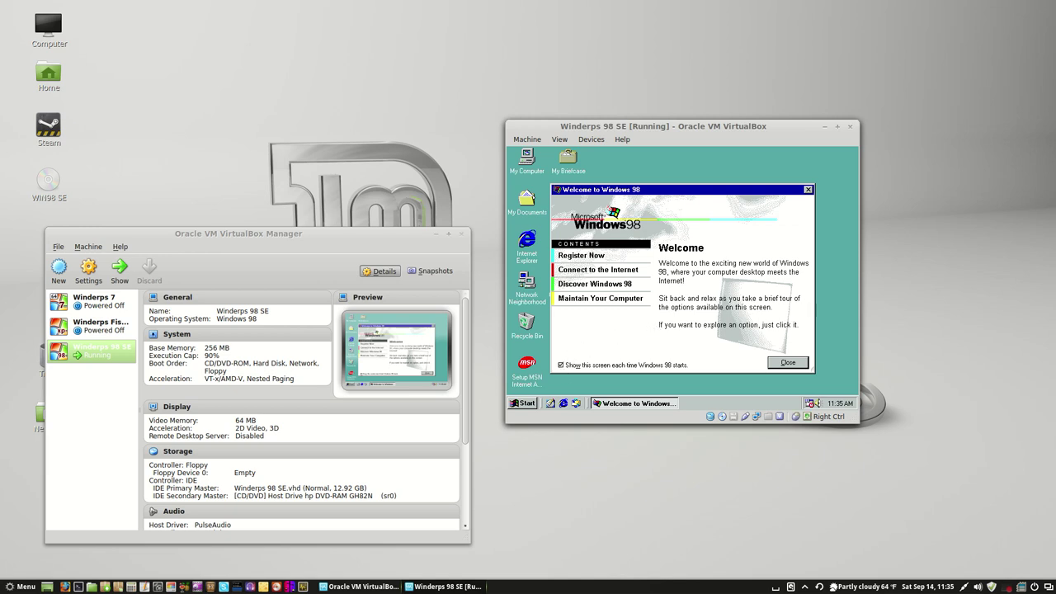
pyautogui.click(781, 364)
pyautogui.moveTo(781, 366); pyautogui.dragTo(769, 337)
# - Launch Discover Windows 98, then Retry and Cancel the Discover.exe not-found error
pyautogui.click(602, 271)
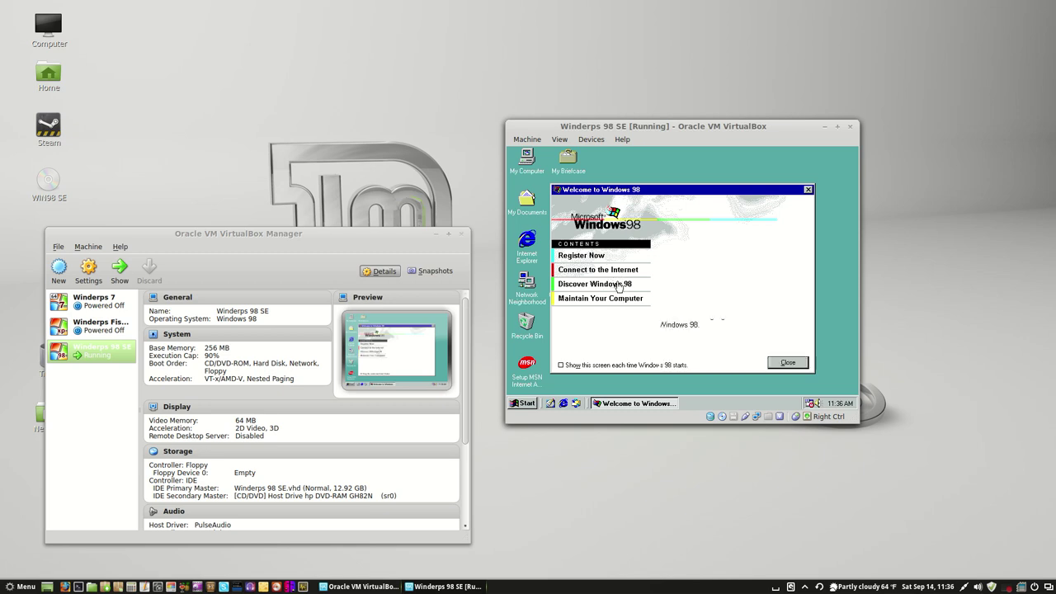
pyautogui.click(627, 284)
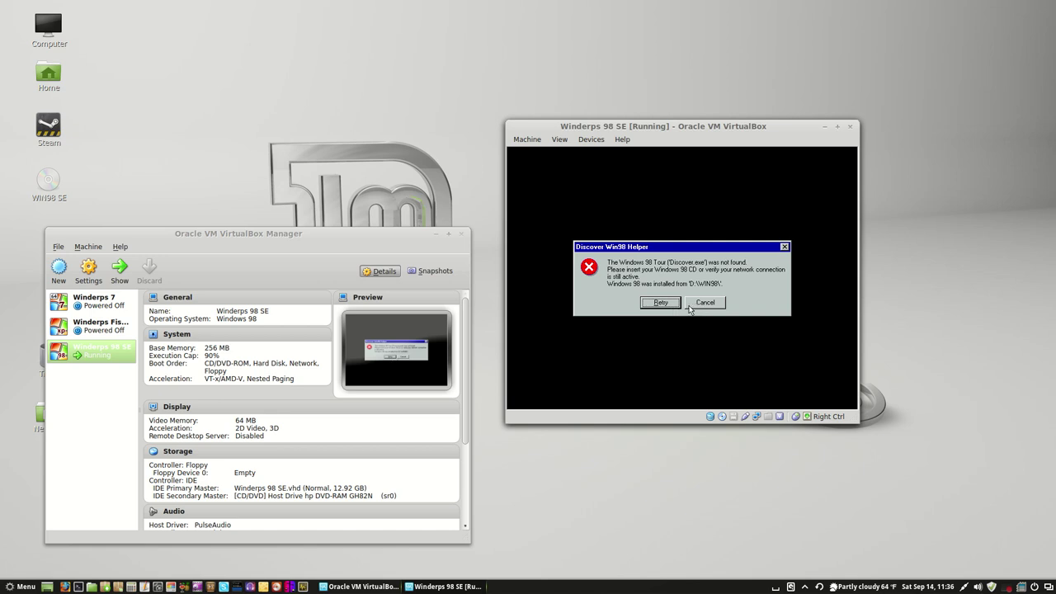
pyautogui.click(676, 306)
pyautogui.click(704, 303)
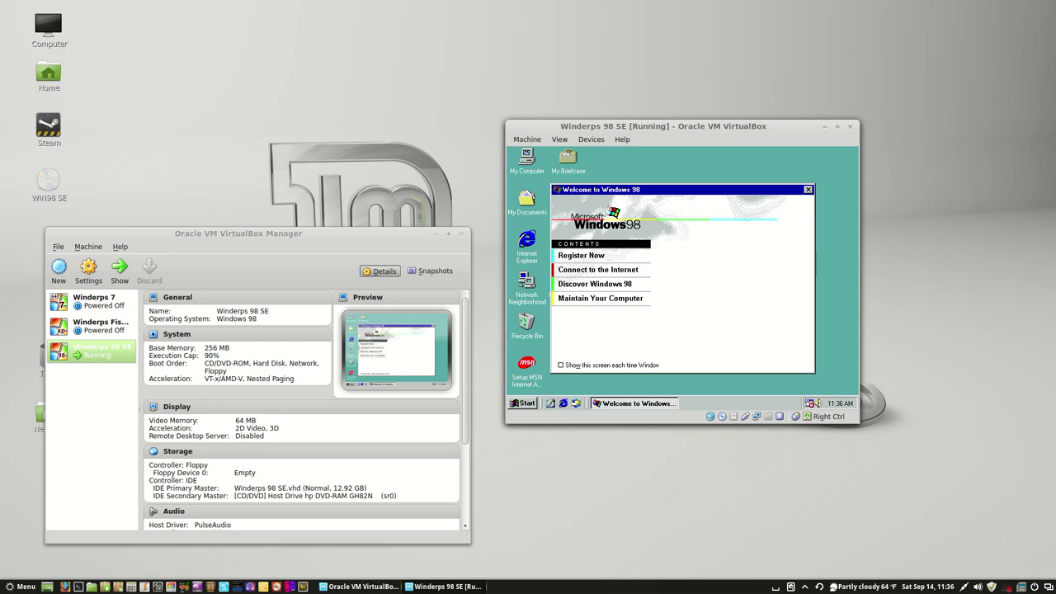
# - Run the Maintain Your Computer wizard with Express settings through to Finish
pyautogui.click(602, 301)
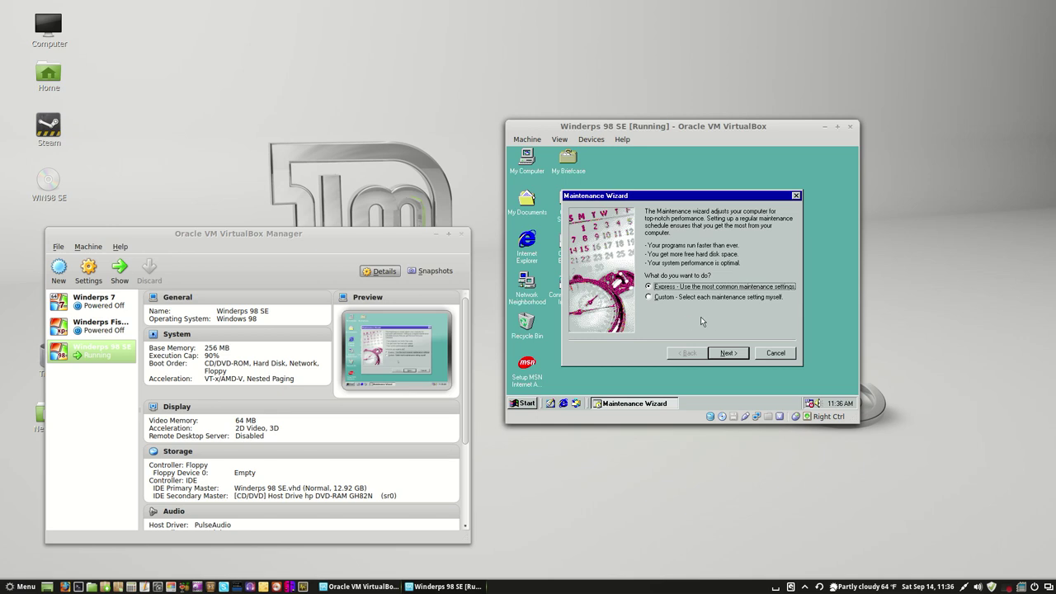
pyautogui.click(736, 354)
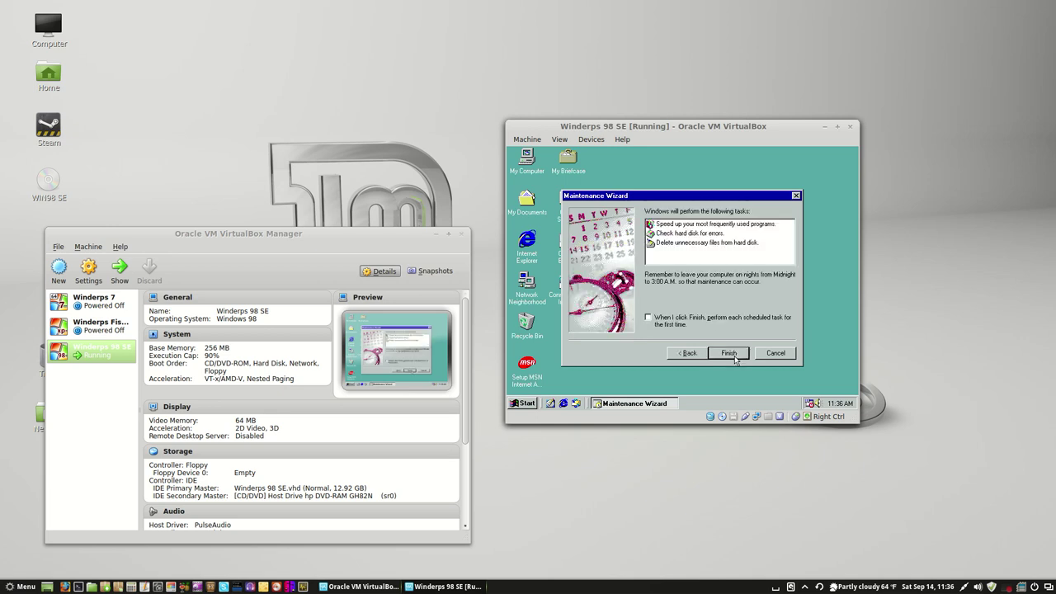
pyautogui.click(729, 353)
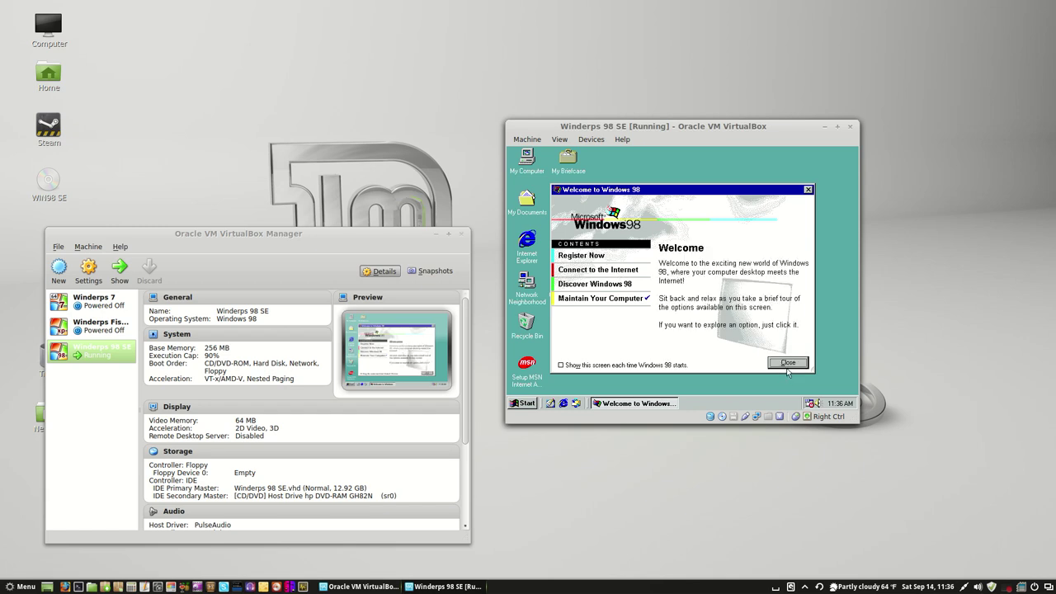
# - Close the Welcome screen and expand Start > Programs > Accessories > System Tools
pyautogui.click(787, 368)
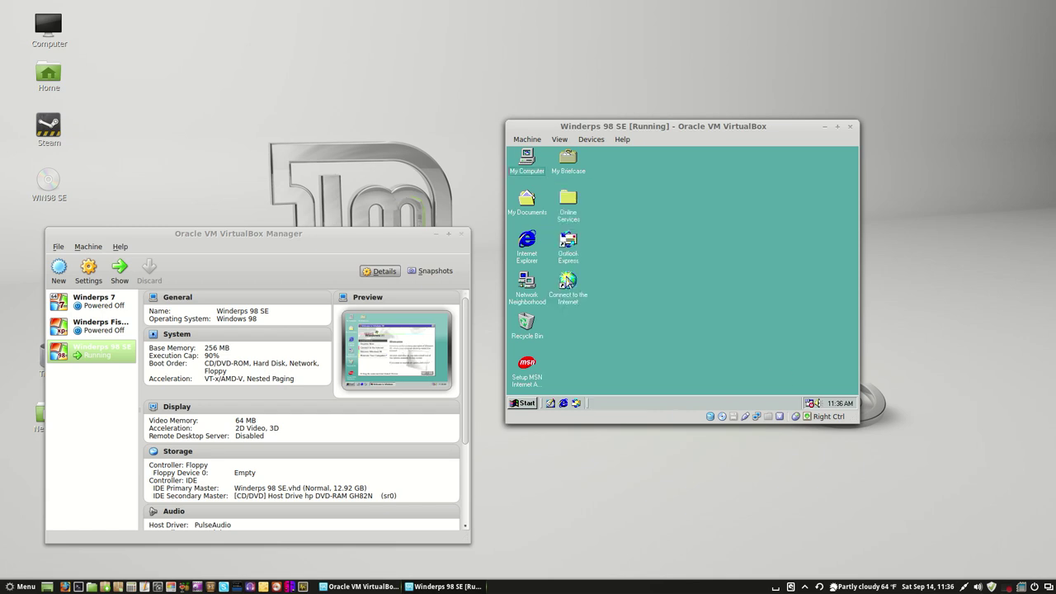
pyautogui.click(527, 403)
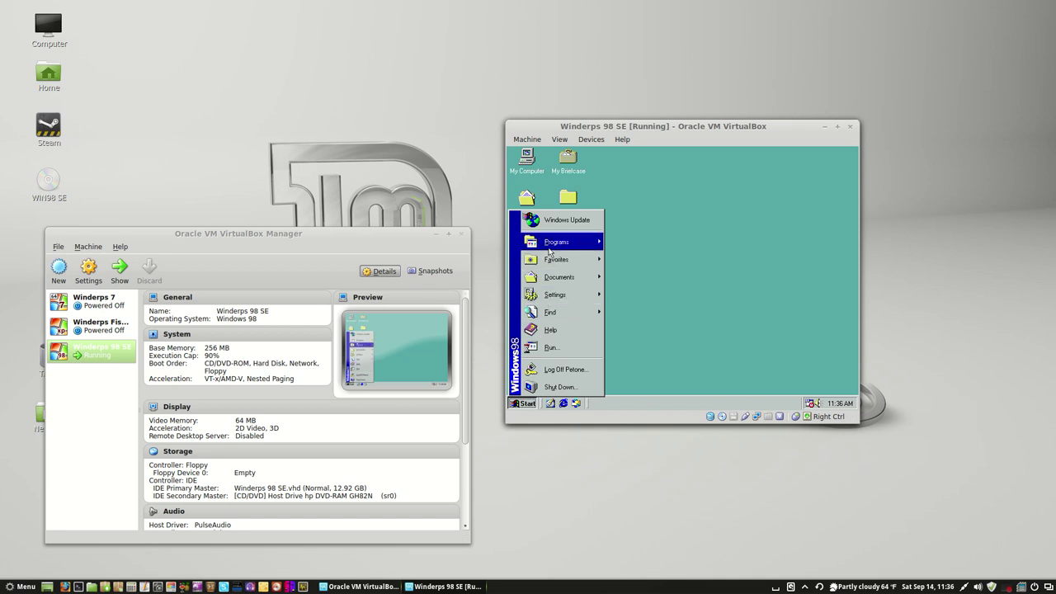
pyautogui.moveTo(551, 248)
pyautogui.moveTo(631, 242)
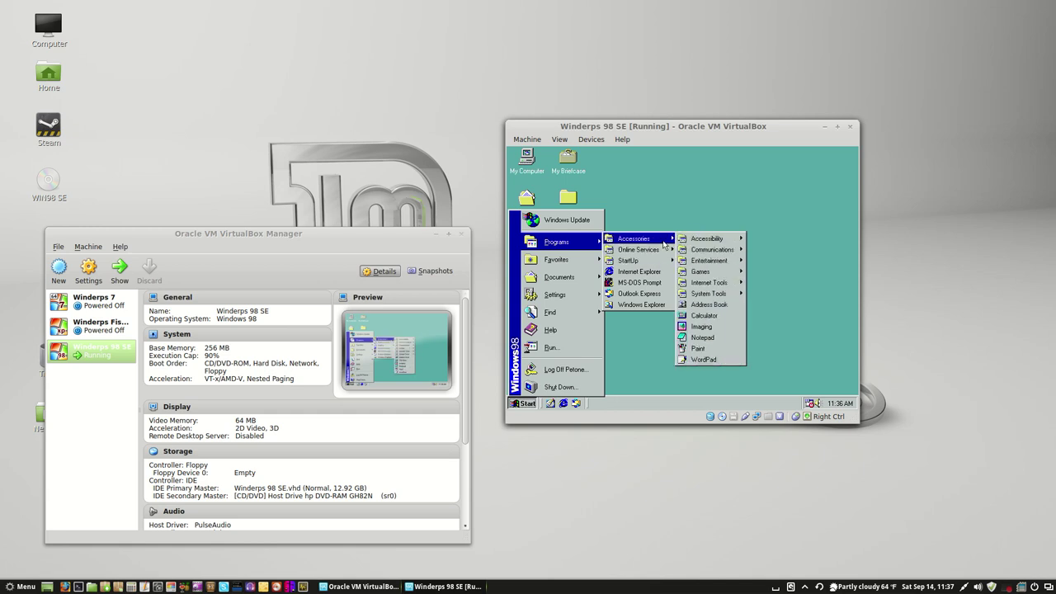
pyautogui.moveTo(709, 251)
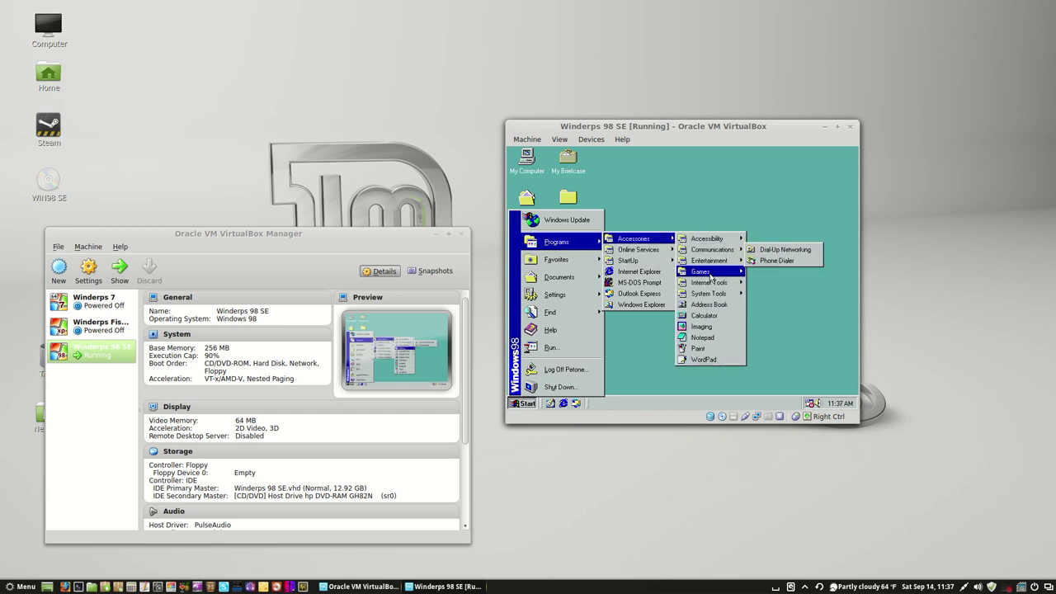
pyautogui.moveTo(710, 276)
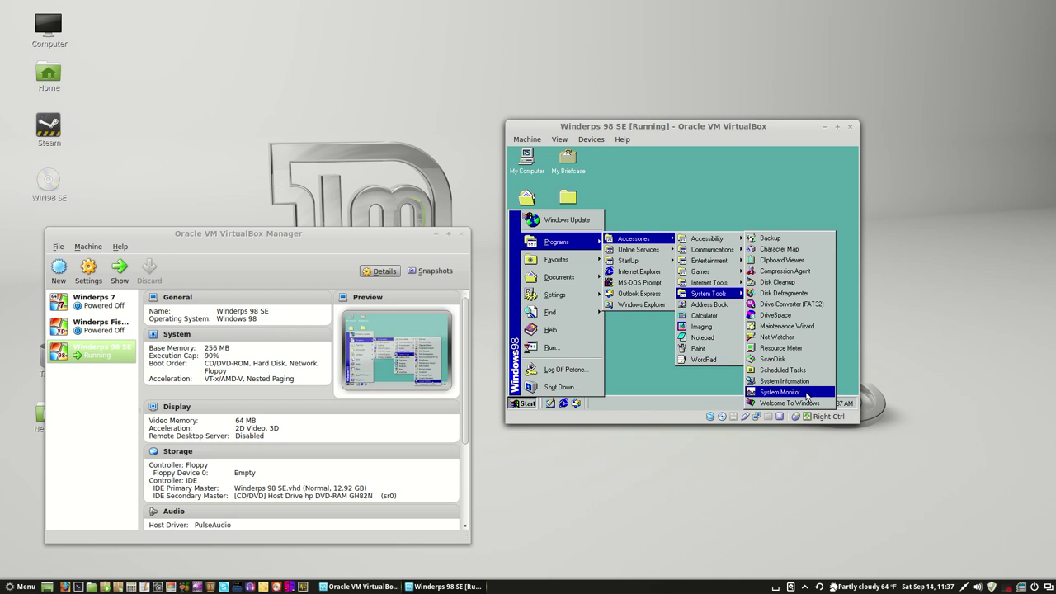
# - Start System Monitor, view Kernel Processor Usage as bar, numeric and line charts, then exit it
pyautogui.click(806, 394)
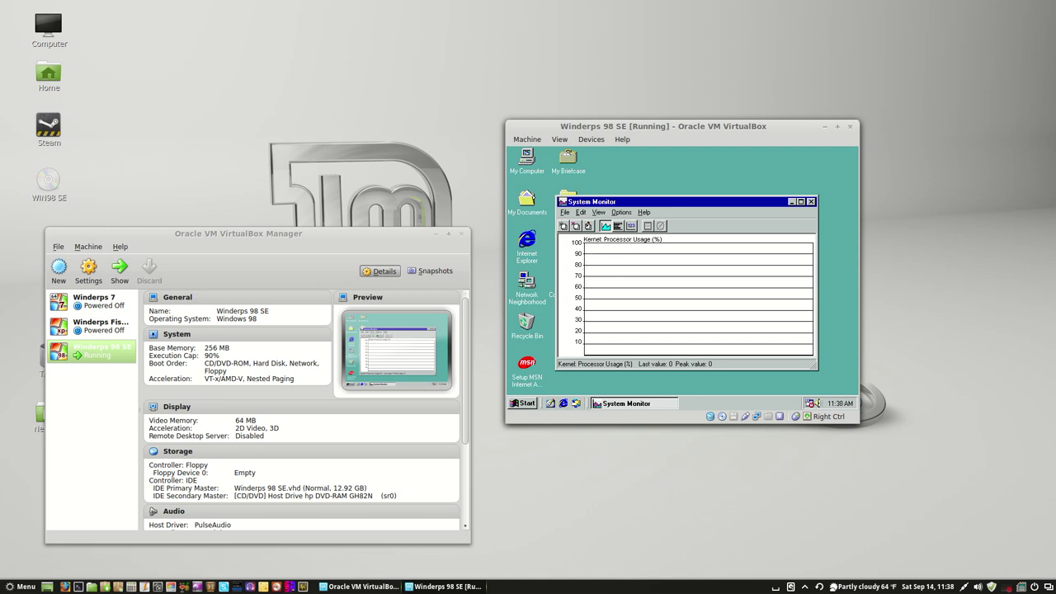
pyautogui.click(617, 229)
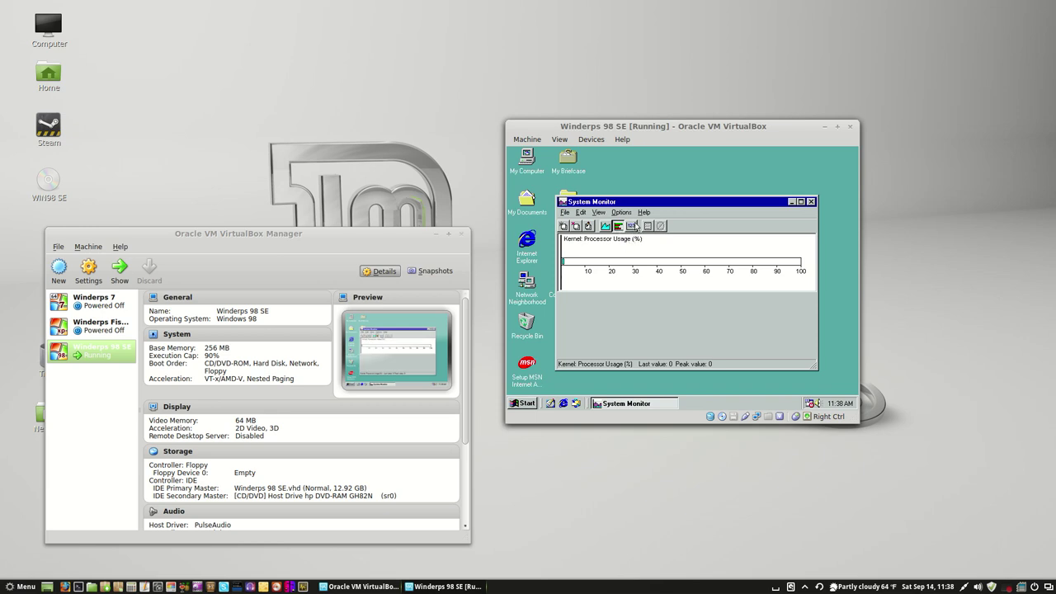
pyautogui.click(631, 226)
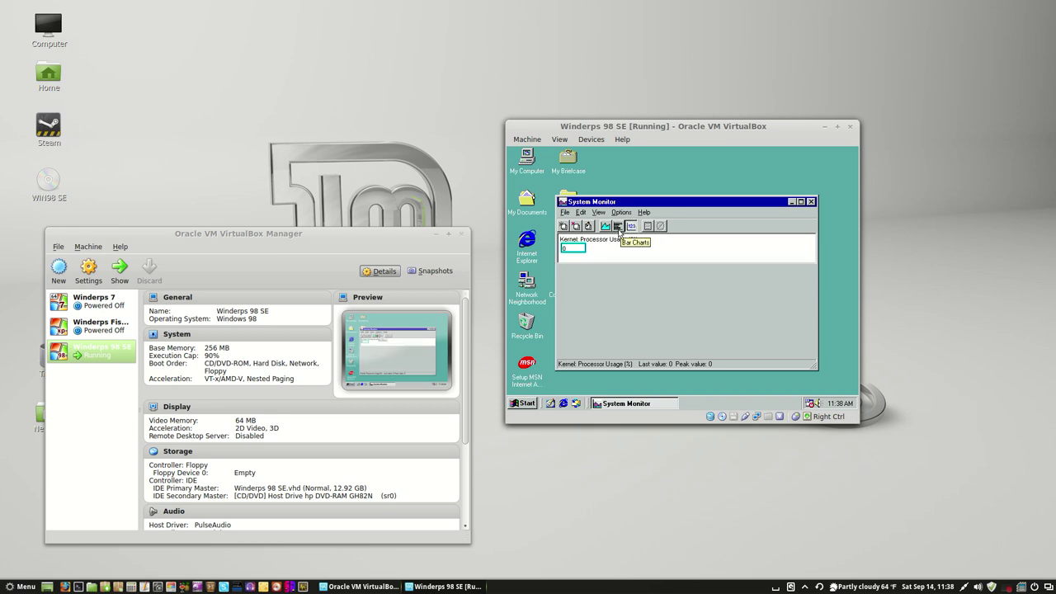
pyautogui.click(606, 226)
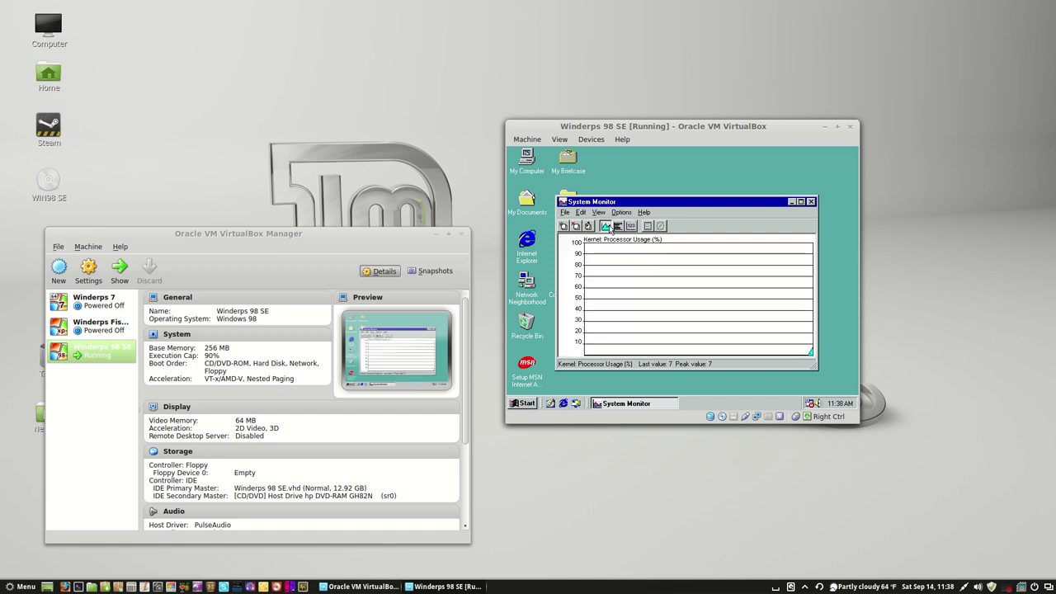
pyautogui.click(598, 213)
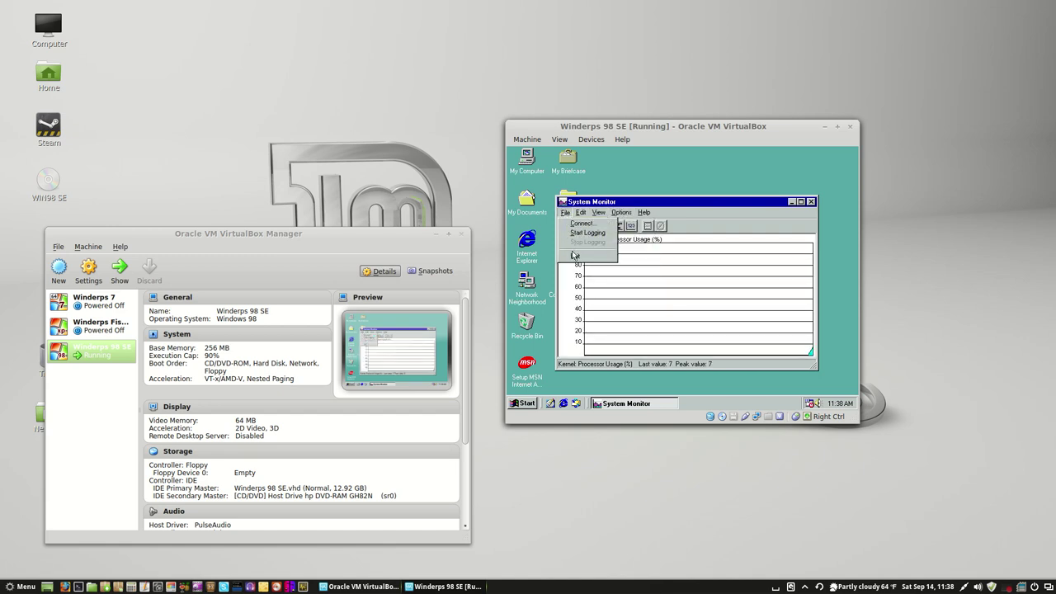
pyautogui.click(575, 256)
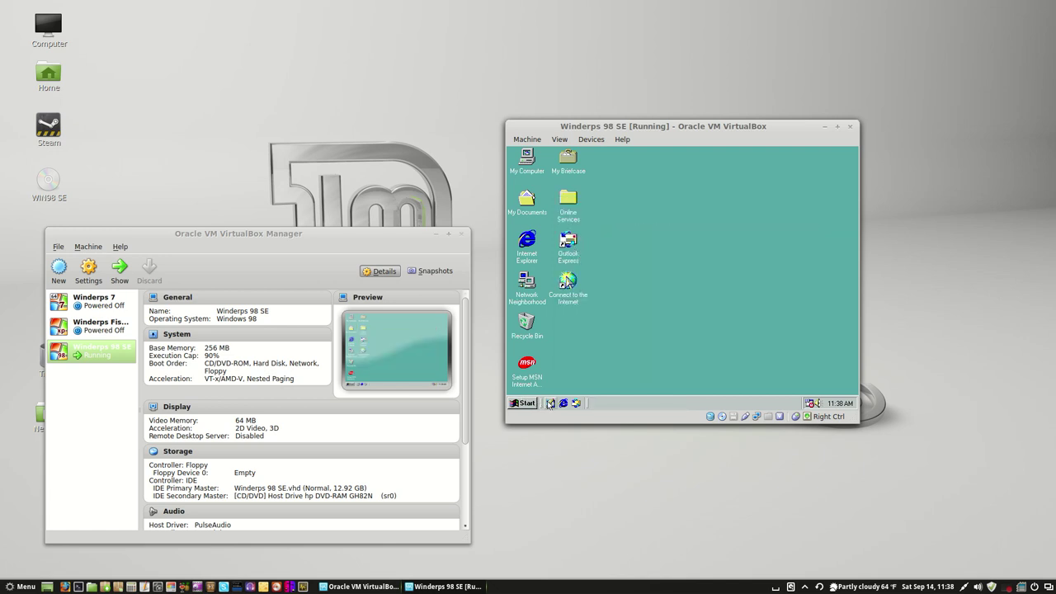
# - Dismiss the Windows 98 Start > Settings menu, then open the host Linux Mint menu on its Internet apps
pyautogui.click(528, 403)
pyautogui.moveTo(600, 301)
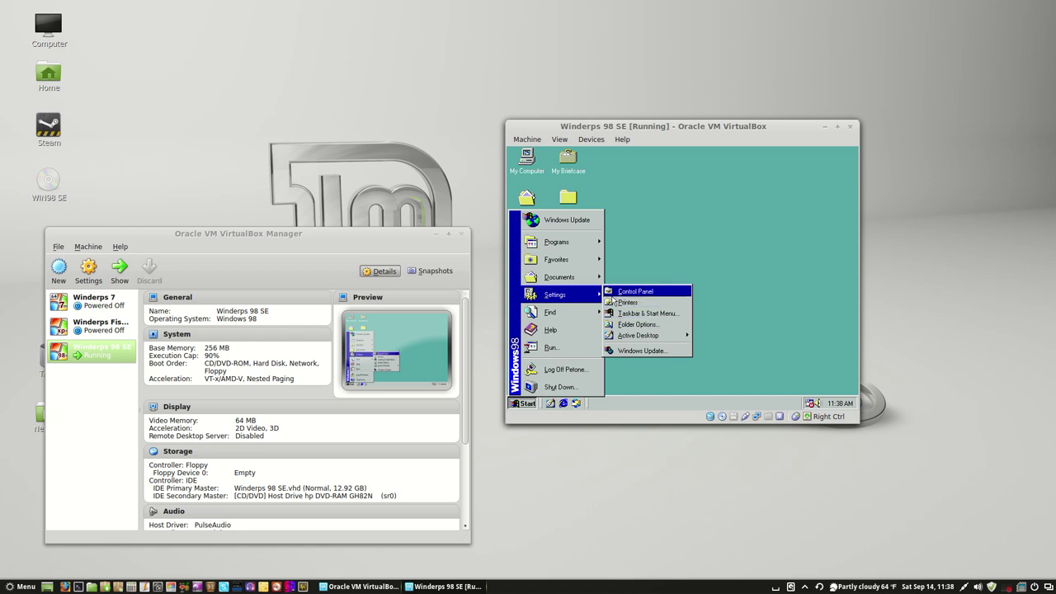
pyautogui.click(700, 218)
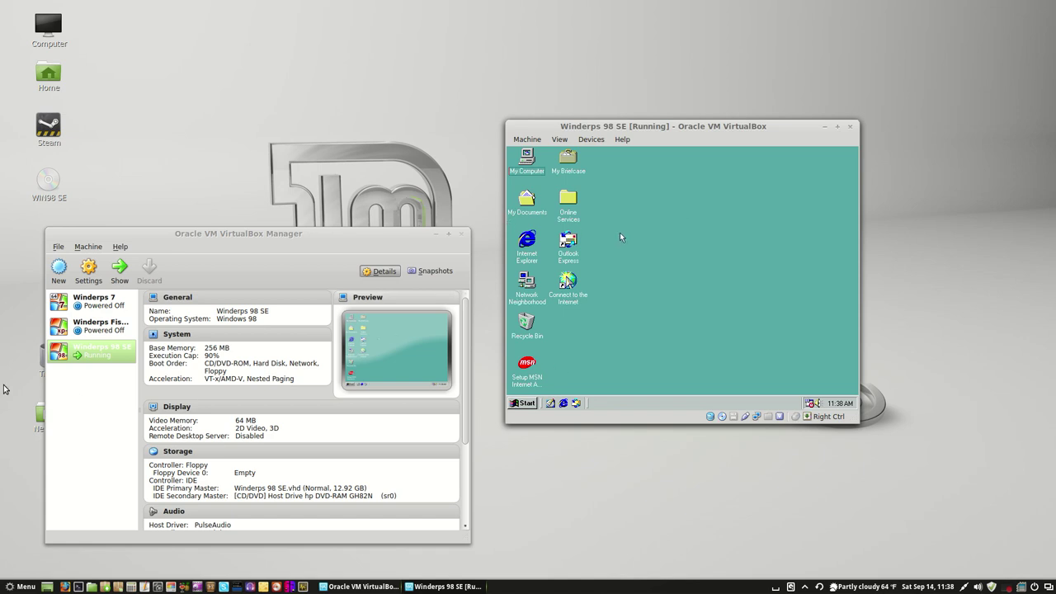
pyautogui.click(13, 586)
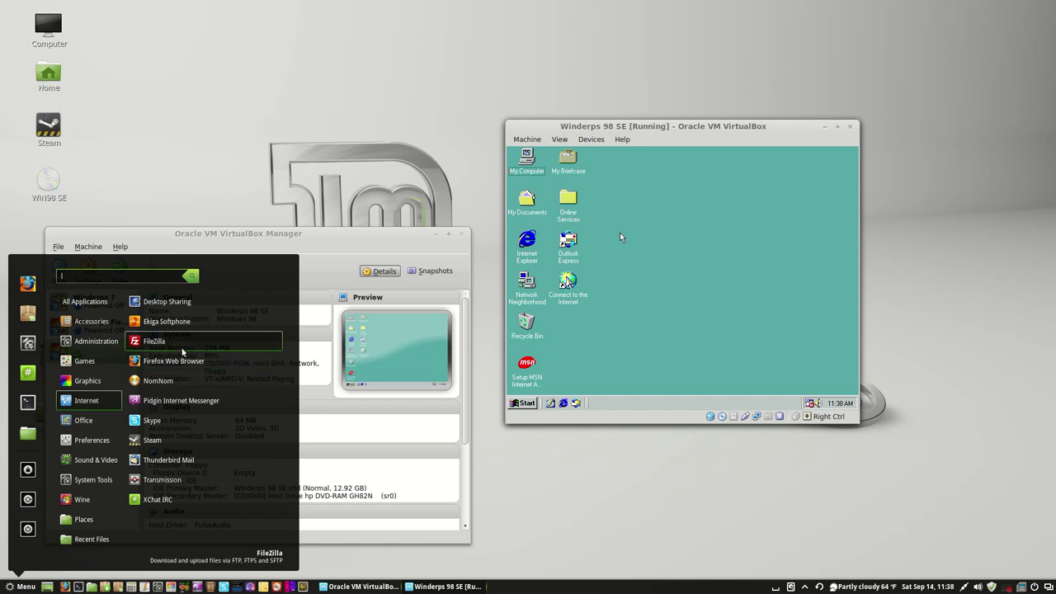
# - Browse the Mint menu's Graphics, Games, Office and Accessories categories, then close the menu
pyautogui.moveTo(107, 381)
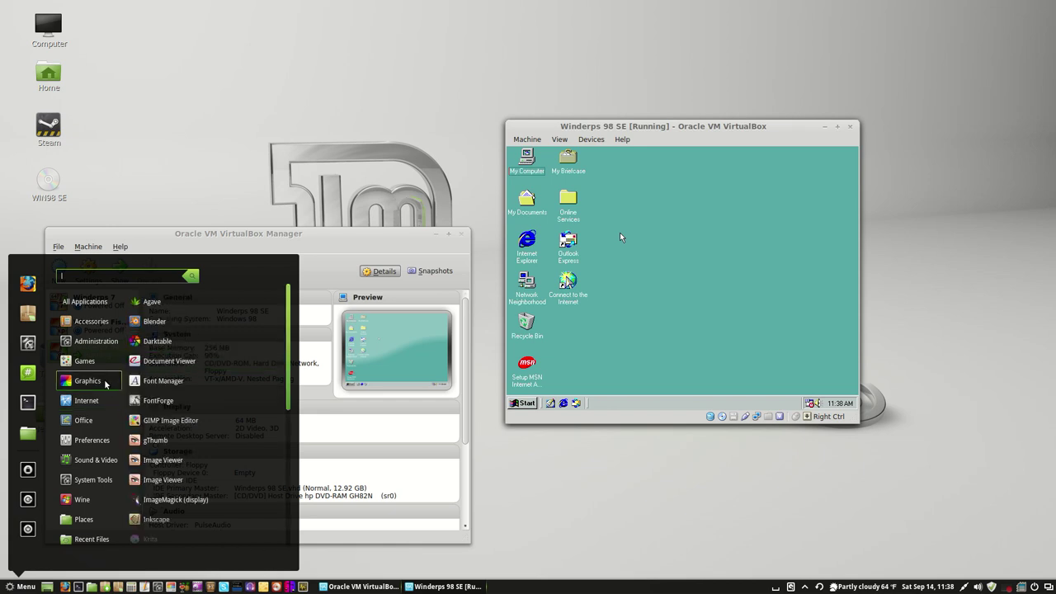
pyautogui.moveTo(96, 361)
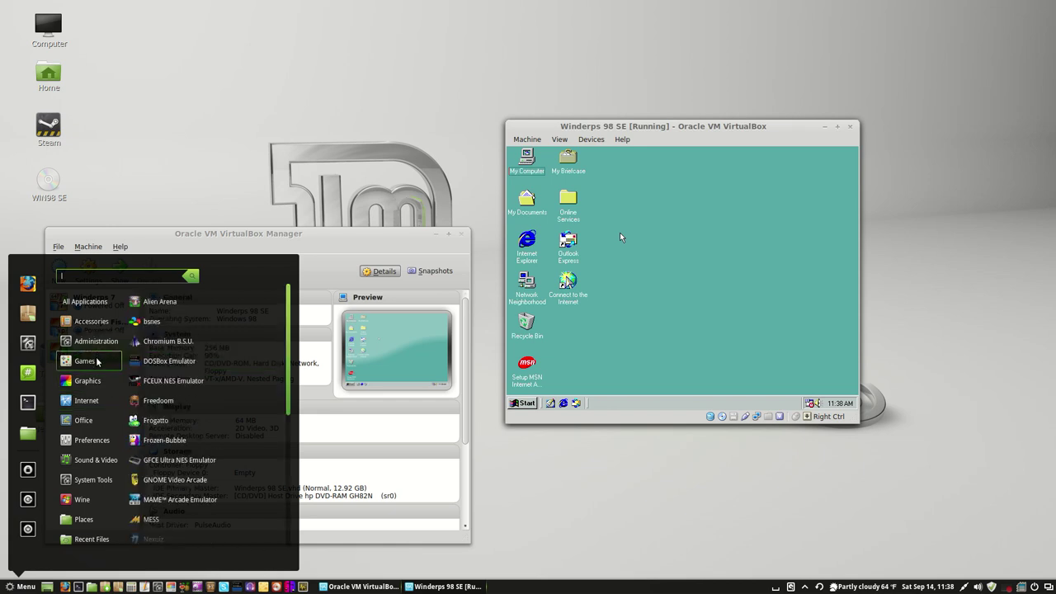
pyautogui.scroll(-5, 128, 388)
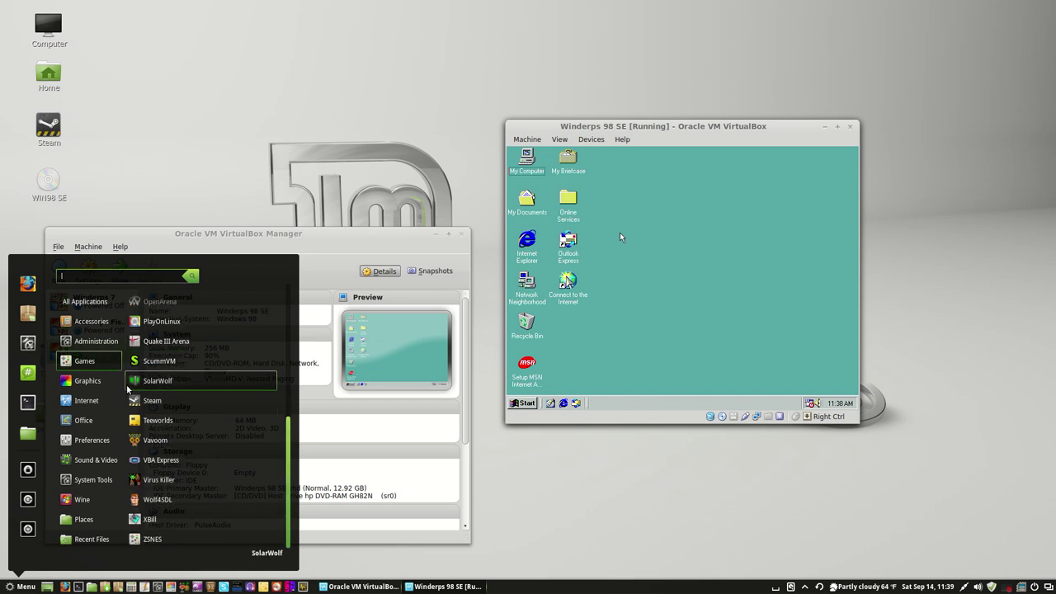
pyautogui.moveTo(91, 420)
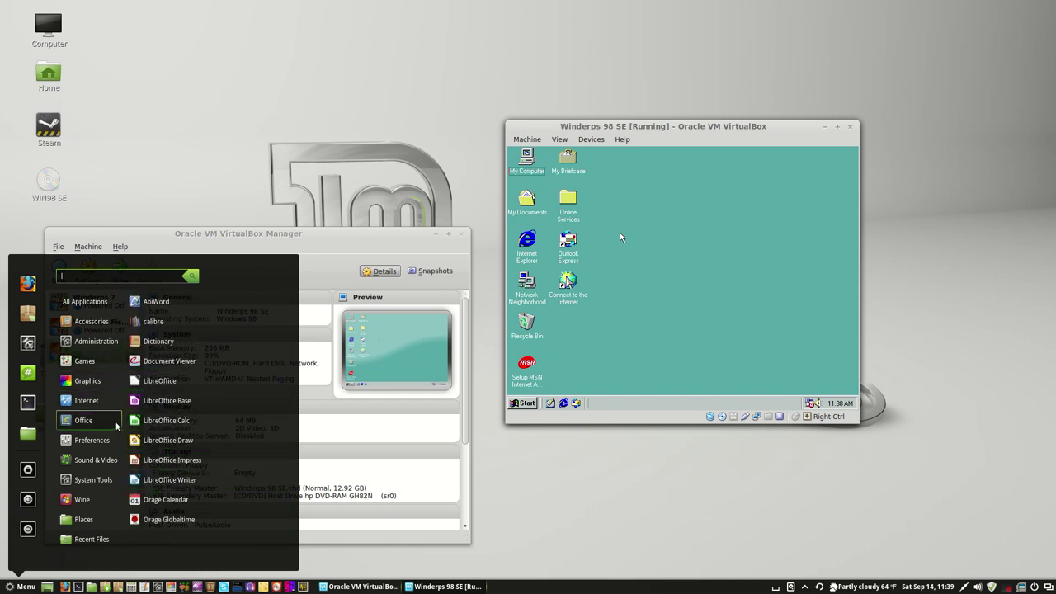
pyautogui.moveTo(92, 331)
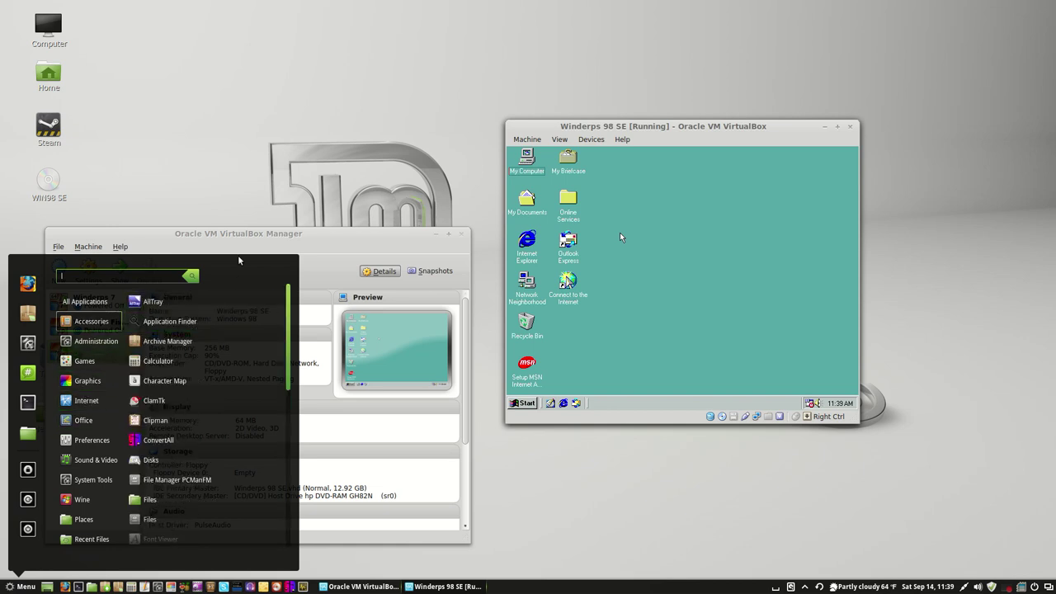
pyautogui.click(251, 157)
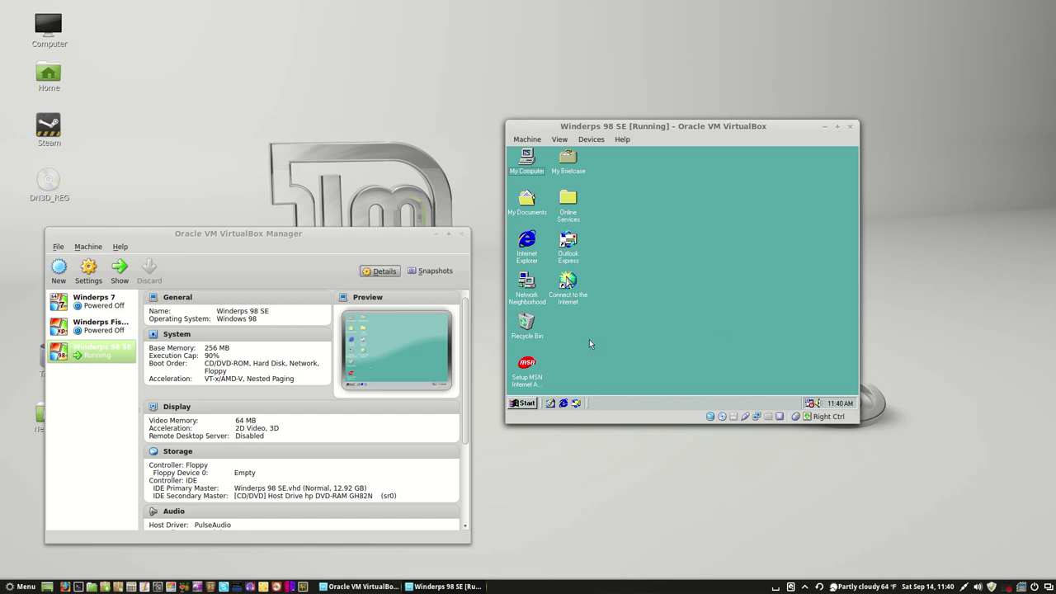
# - Open My Computer, then the Dn3d_reg (E:) disc, and select its Install program
pyautogui.doubleClick(528, 158)
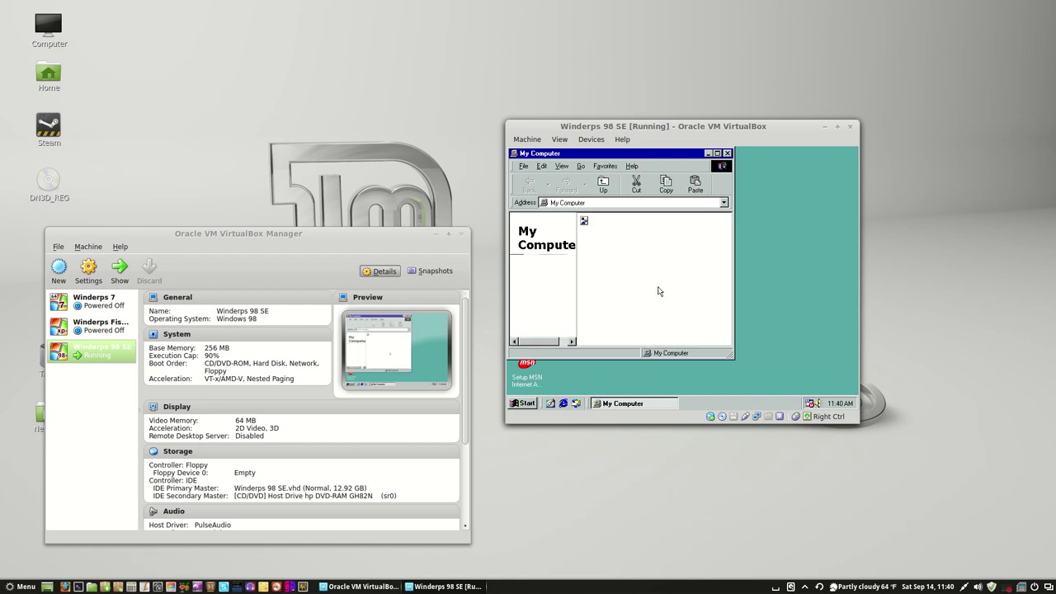
pyautogui.doubleClick(678, 233)
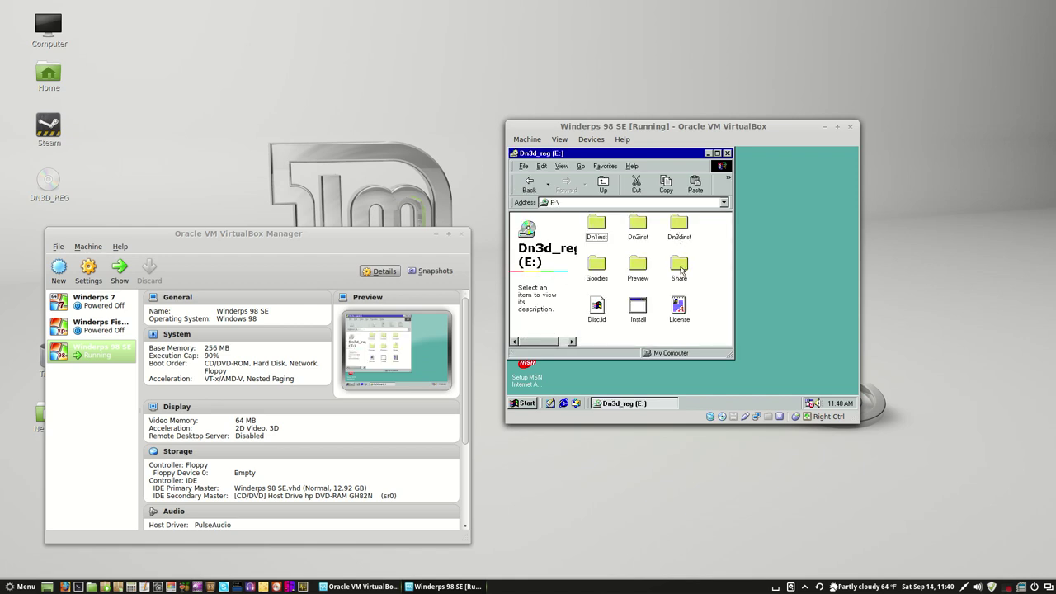
pyautogui.click(637, 310)
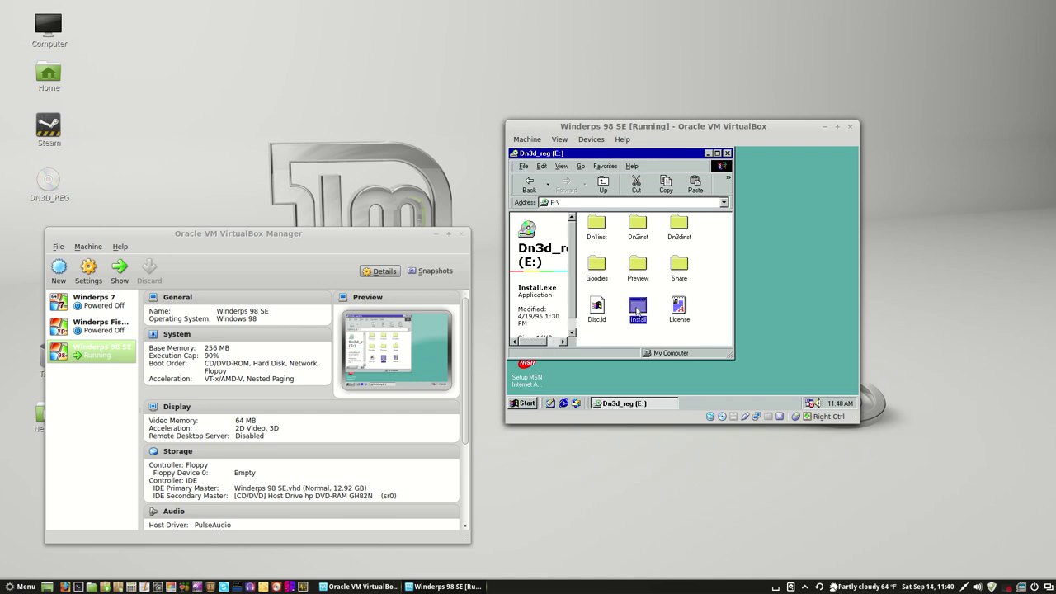
# - Run the Duke Nukem 3D installer with the default drive and \DUKE3D directory, and maximize its window
pyautogui.doubleClick(637, 311)
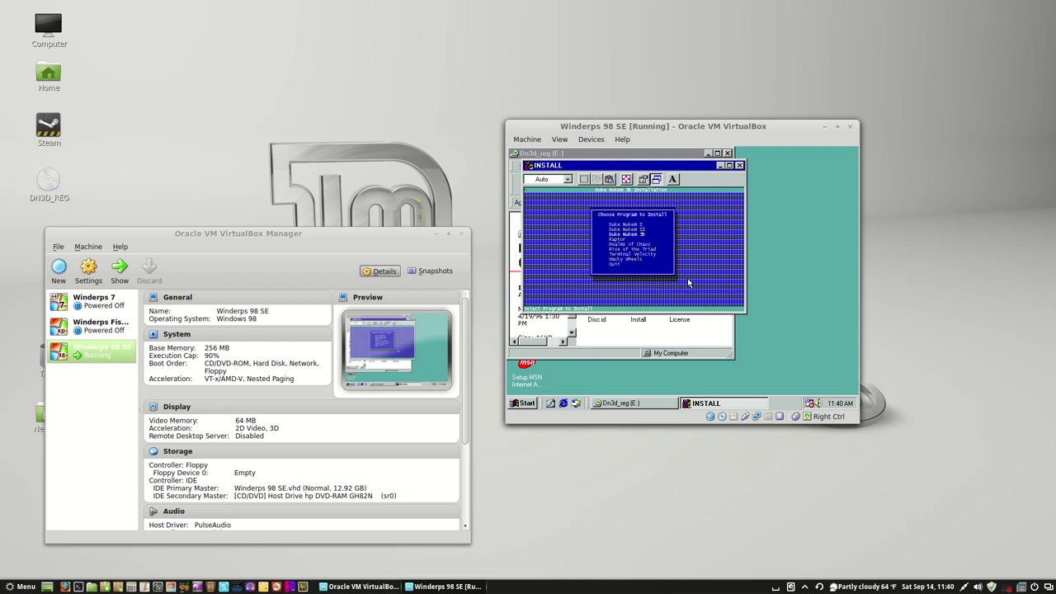
pyautogui.press('Down')
pyautogui.press('Down')
pyautogui.press('Up')
pyautogui.press('Up')
pyautogui.press('Return')
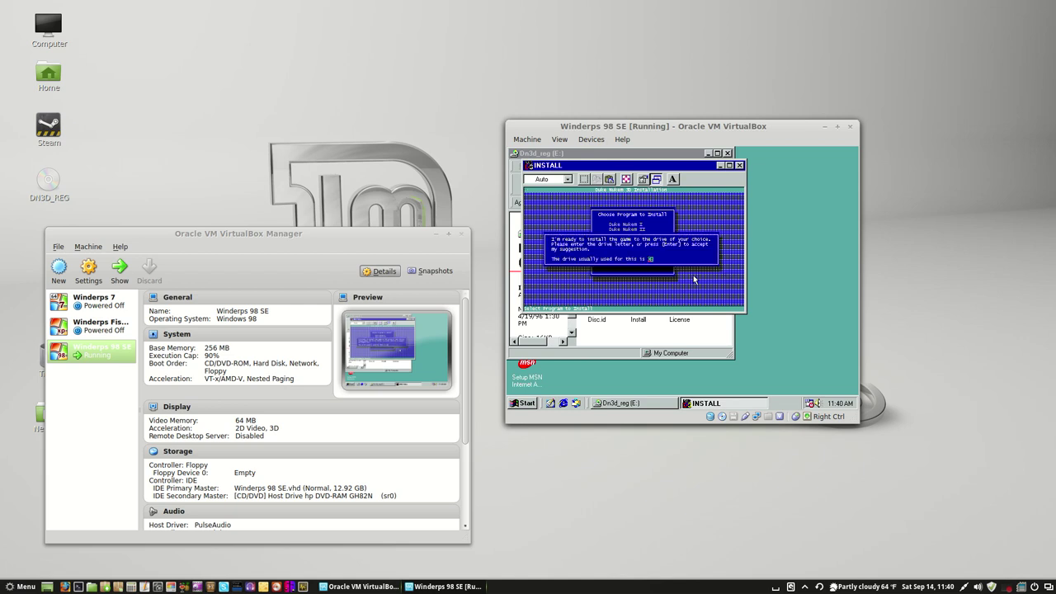
pyautogui.press('Return')
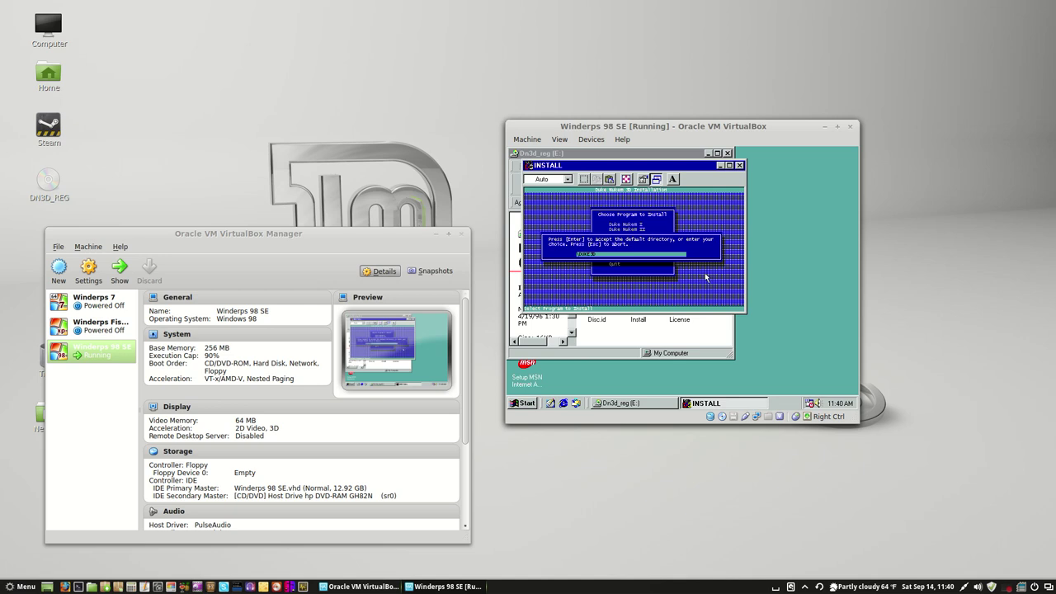
pyautogui.press('Return')
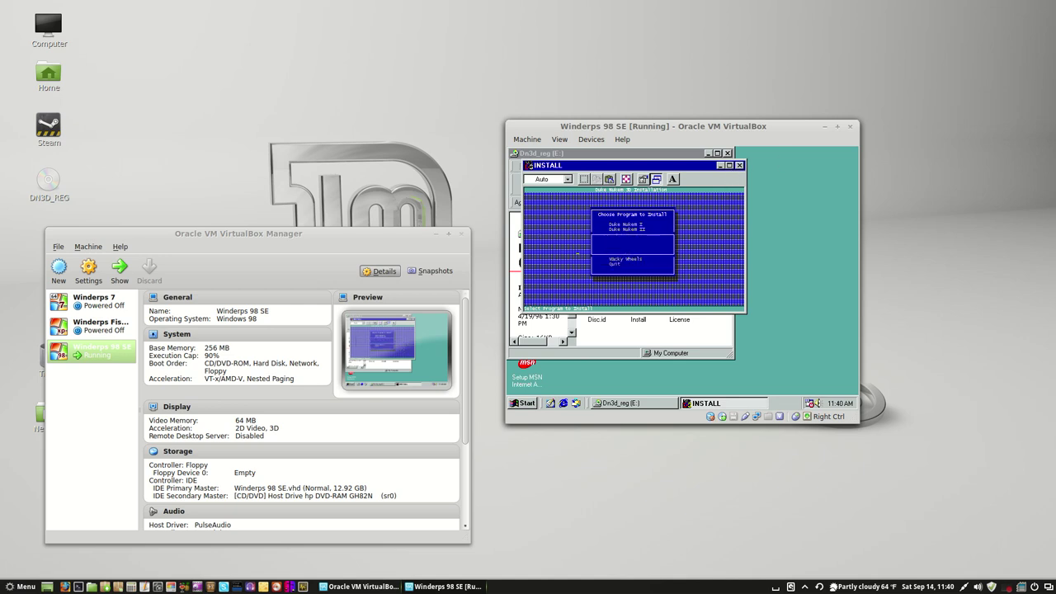
pyautogui.click(728, 165)
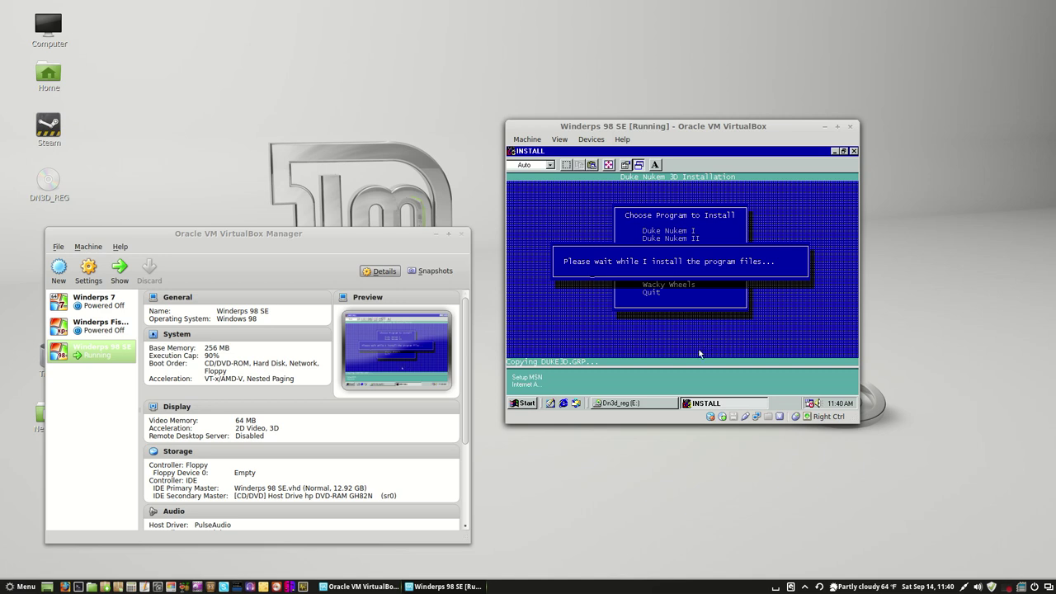
# - Open the Display properties from the Windows 98 Control Panel
pyautogui.click(525, 403)
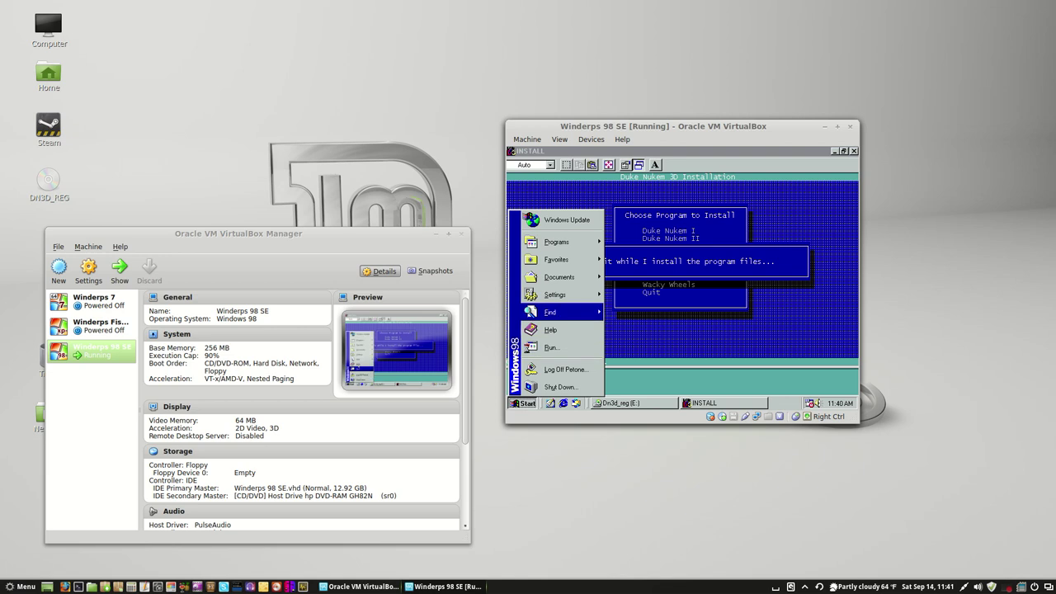
pyautogui.moveTo(577, 303)
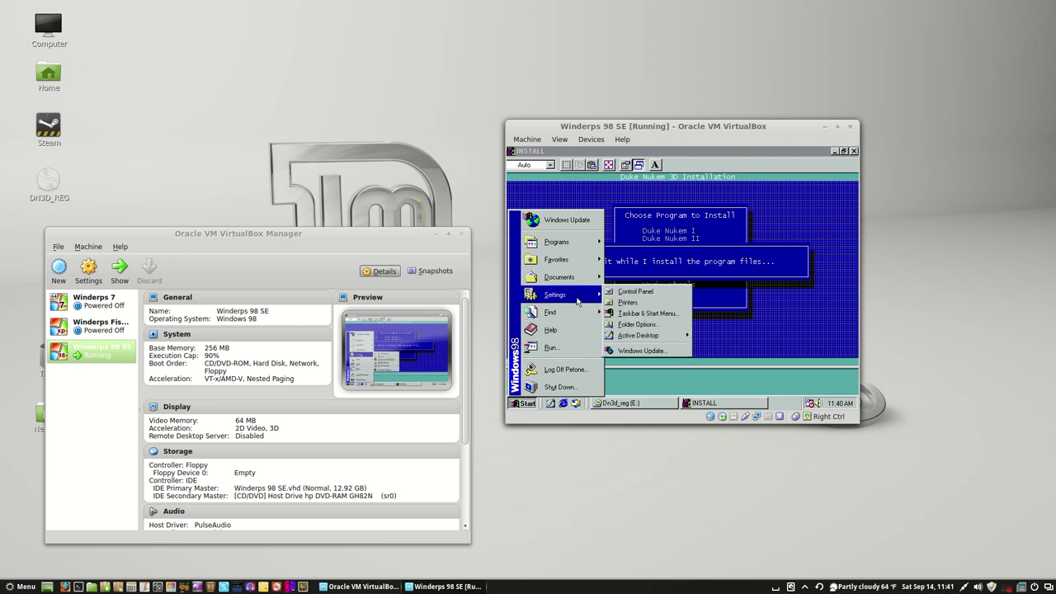
pyautogui.click(648, 295)
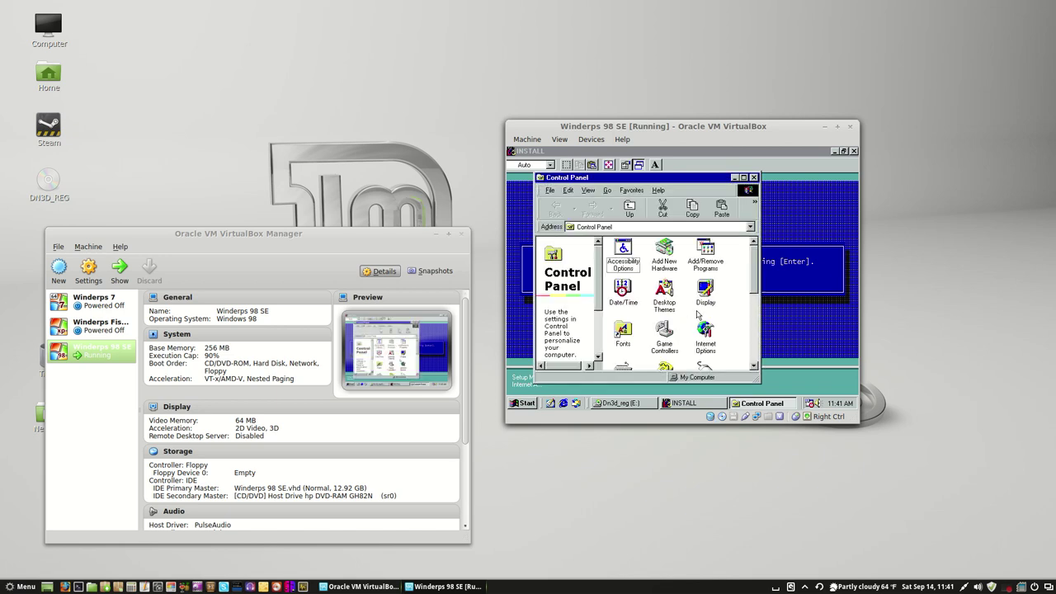
pyautogui.click(705, 294)
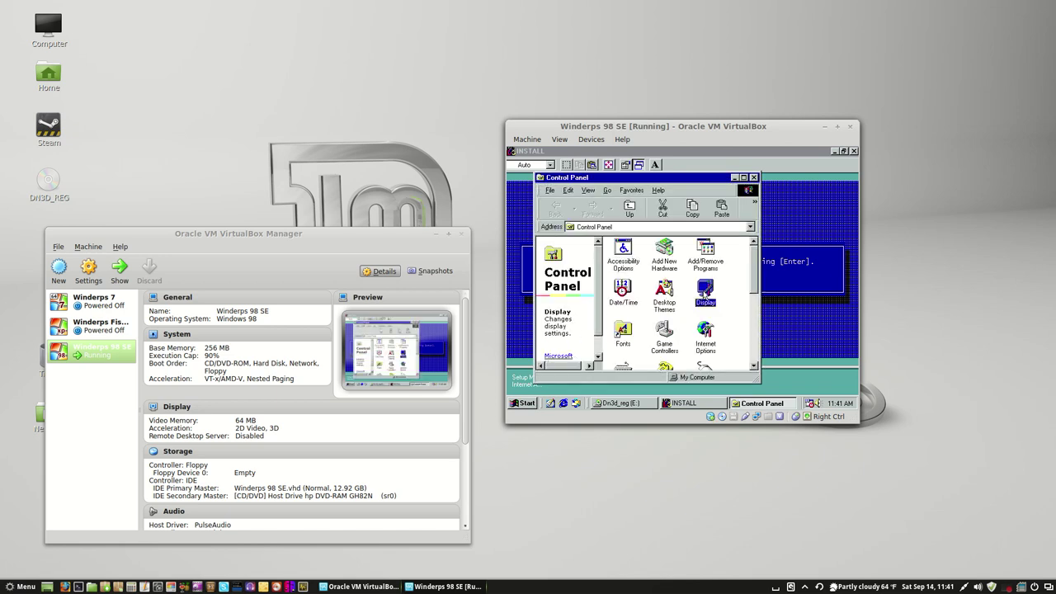
pyautogui.doubleClick(704, 294)
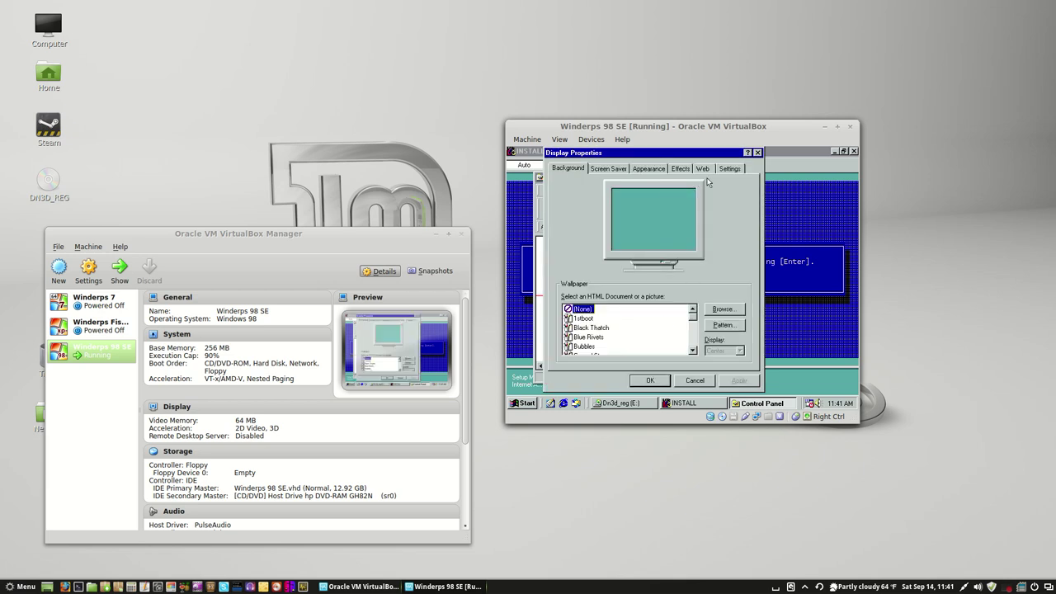
# - Under Settings > Advanced, view the Standard PCI Graphics Adapter (VGA) driver and start changing it
pyautogui.click(729, 169)
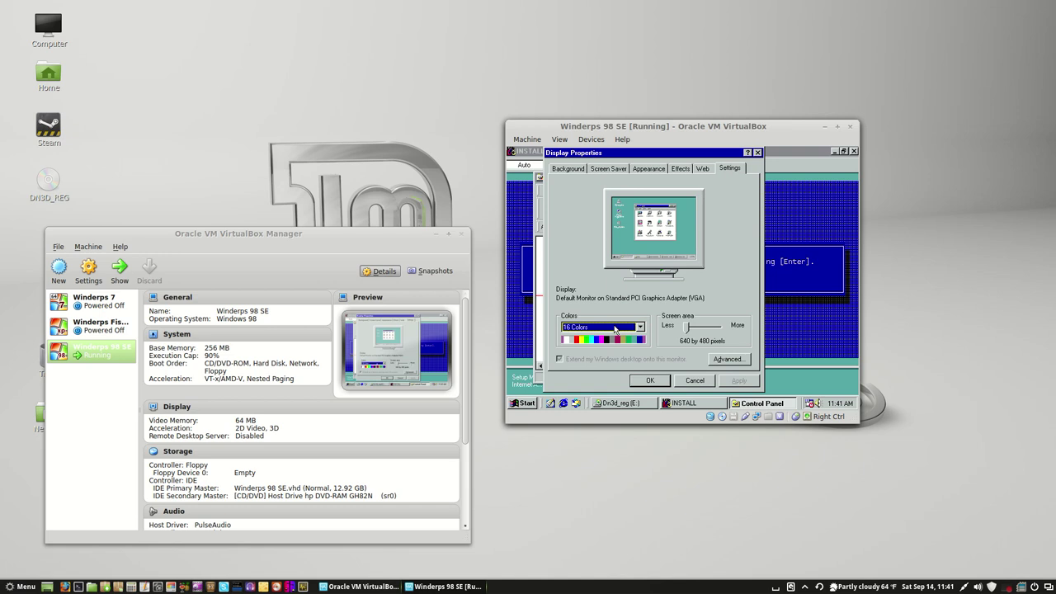
pyautogui.click(729, 361)
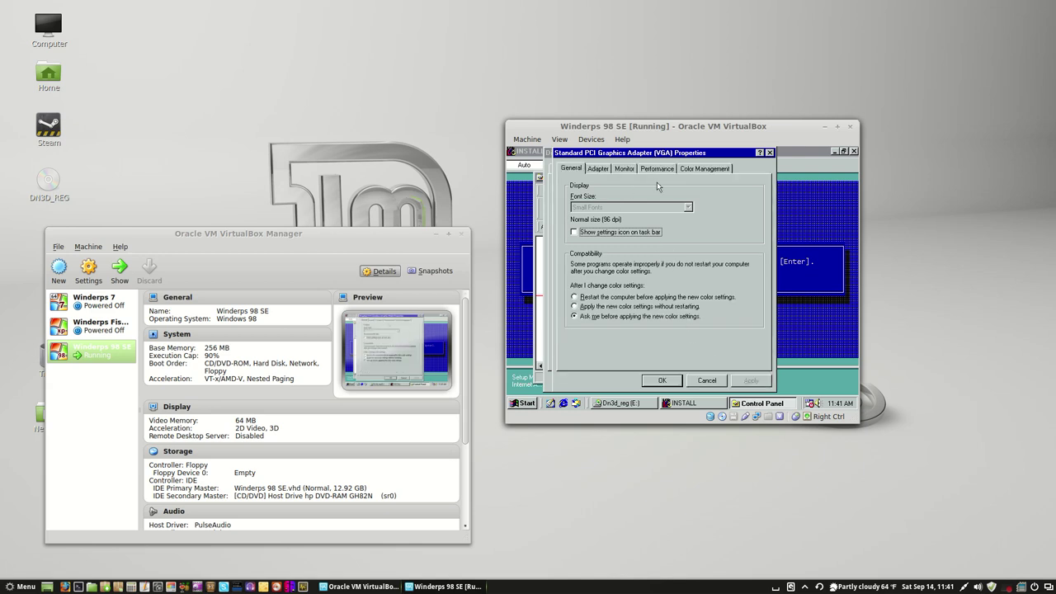
pyautogui.click(600, 172)
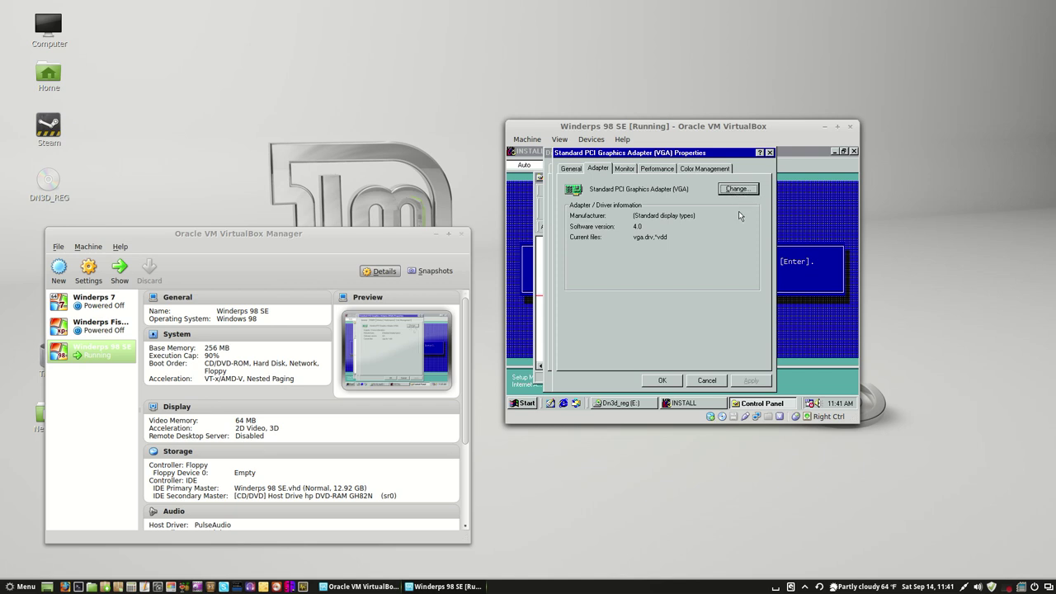
pyautogui.click(737, 189)
# - In the Update Device Driver Wizard, choose to pick the driver from a list of all drivers
pyautogui.click(749, 347)
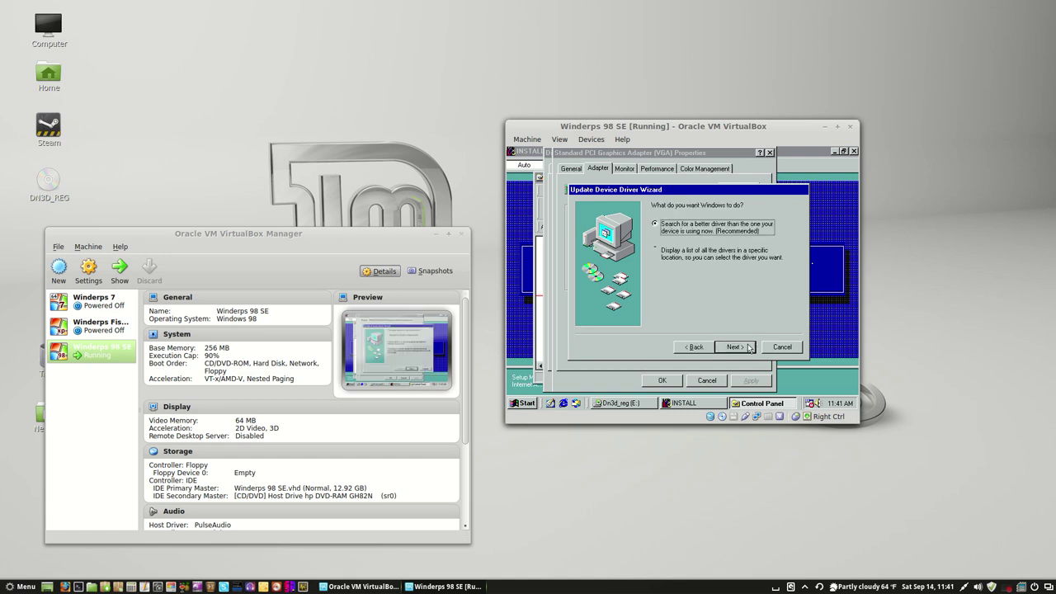
pyautogui.click(734, 347)
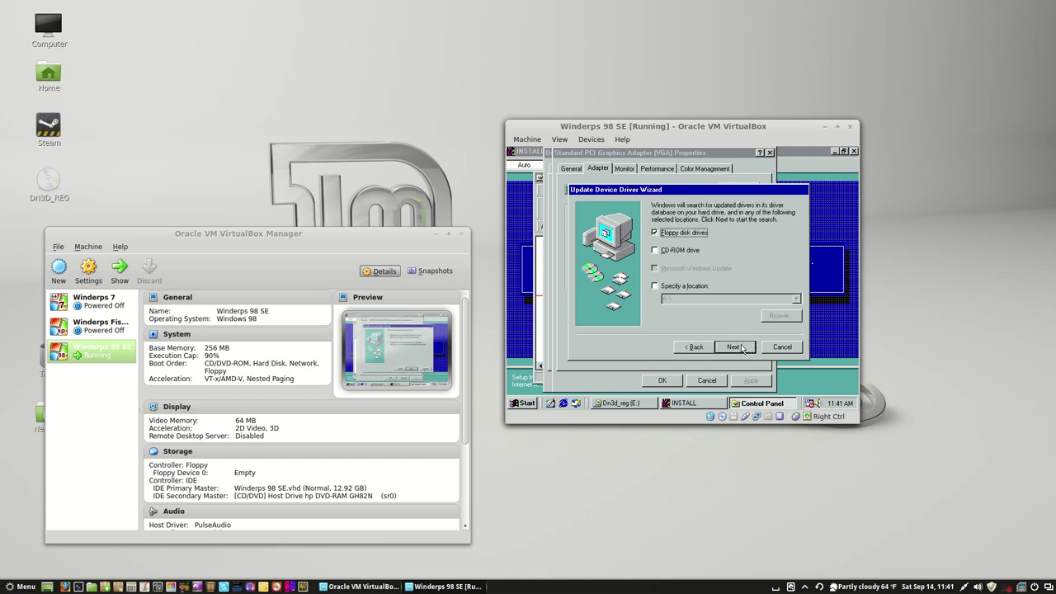
pyautogui.click(695, 347)
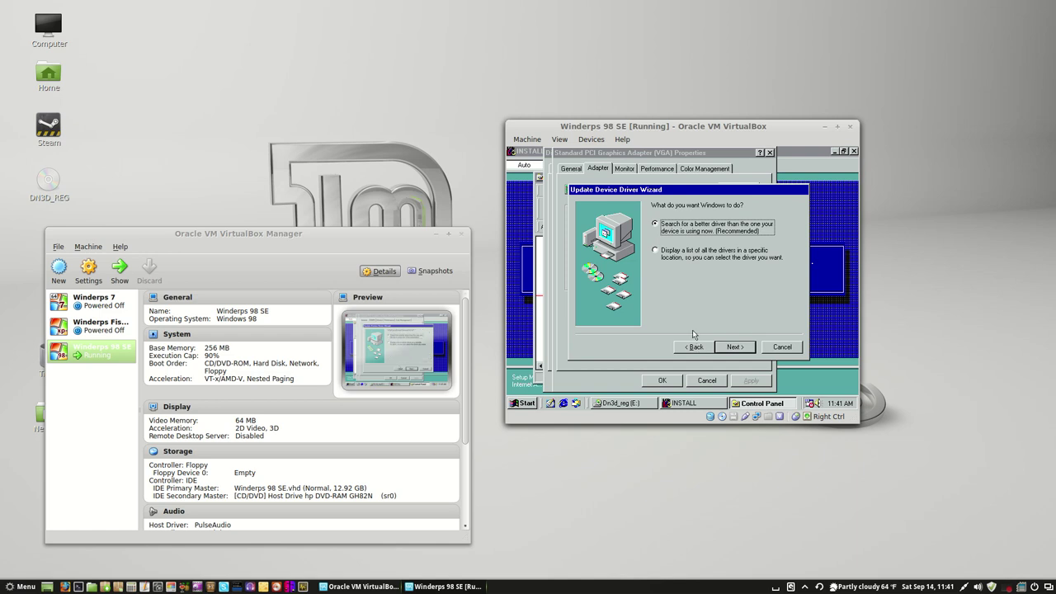
pyautogui.click(703, 250)
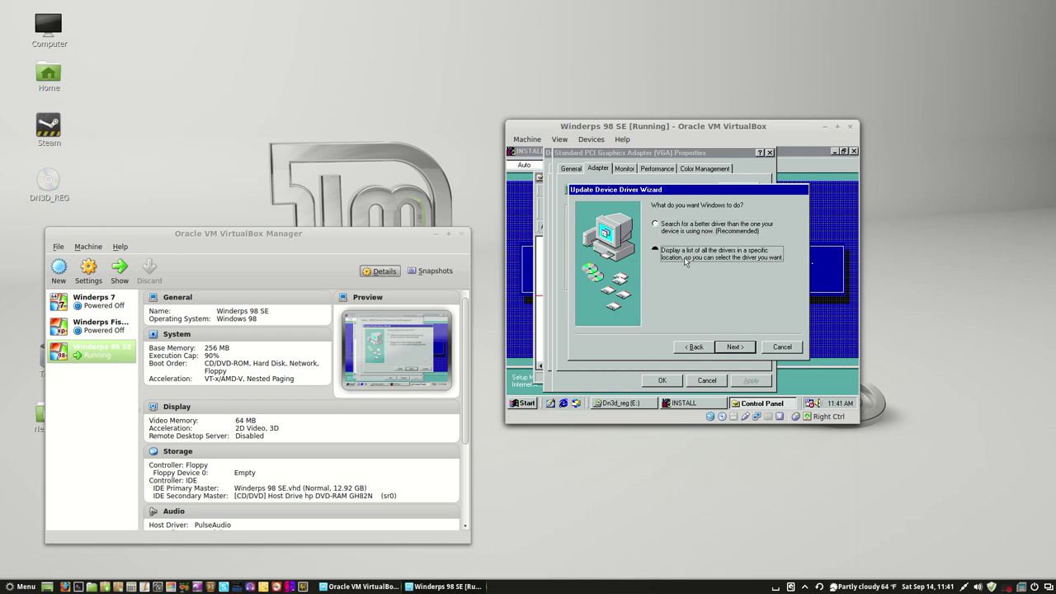
pyautogui.click(742, 347)
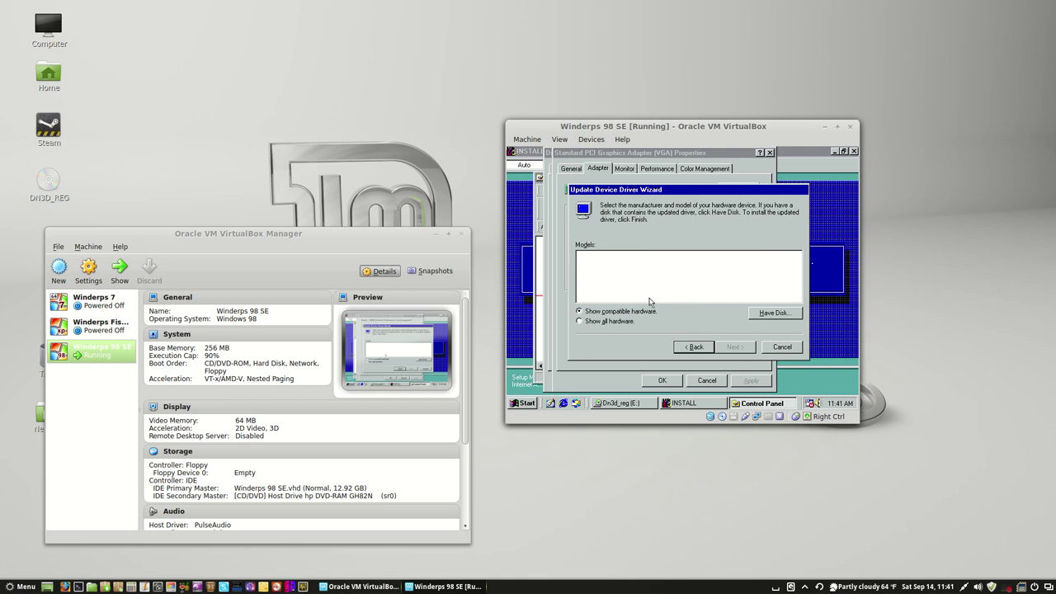
# - Show all hardware and select ATI Technologies' ATI 3D Rage Pro (atir3) model
pyautogui.click(608, 321)
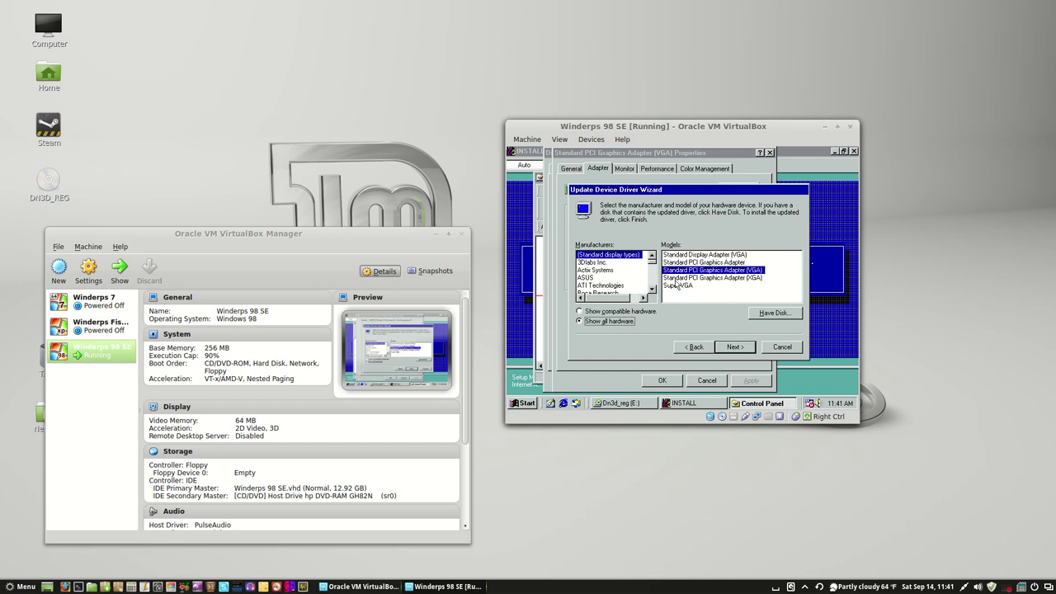
pyautogui.click(651, 290)
pyautogui.click(652, 290)
pyautogui.click(651, 290)
pyautogui.click(627, 264)
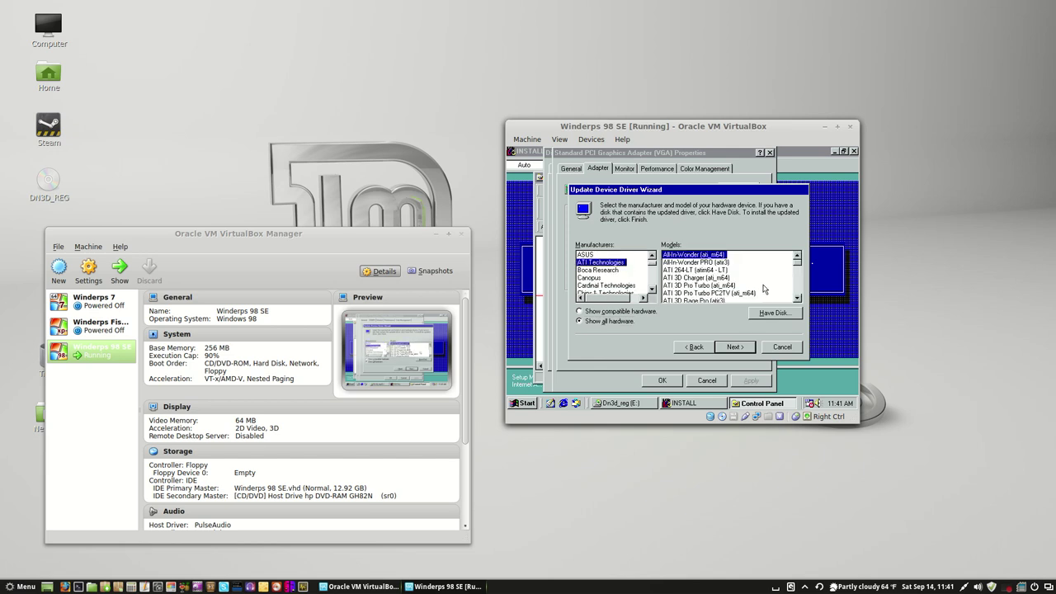
pyautogui.click(724, 300)
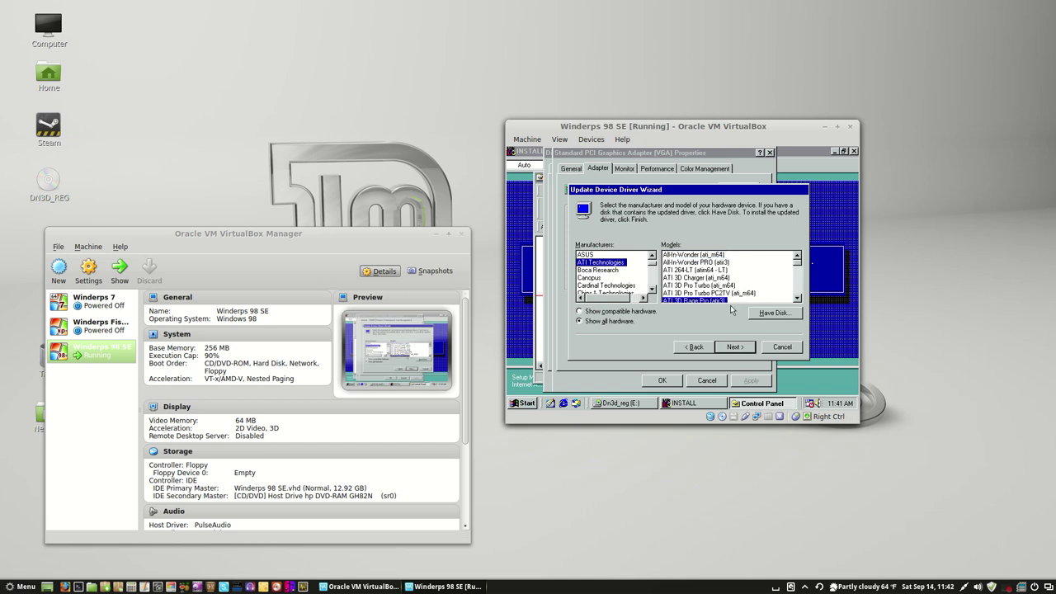
pyautogui.click(734, 346)
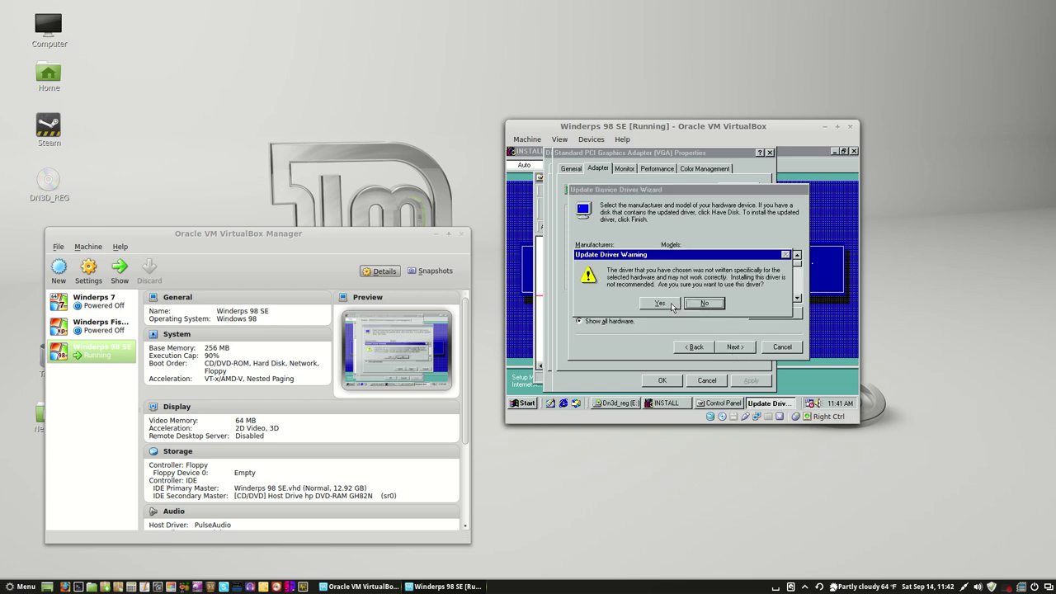
# - Start the ATI driver install, exit the finished Duke Nukem 3D installer, and close the E: drive window
pyautogui.click(673, 304)
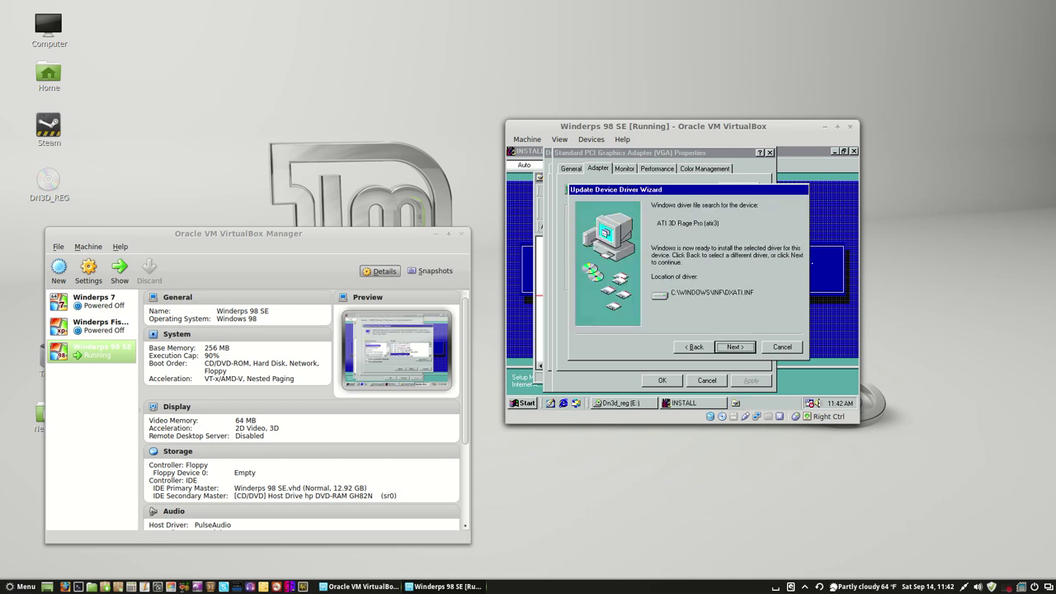
pyautogui.click(730, 347)
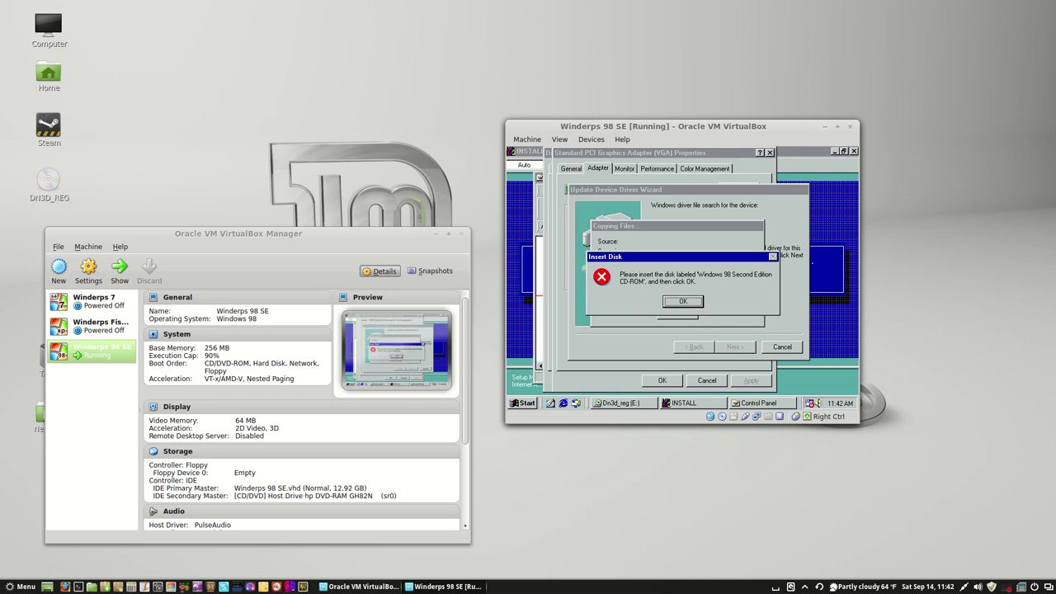
pyautogui.click(801, 157)
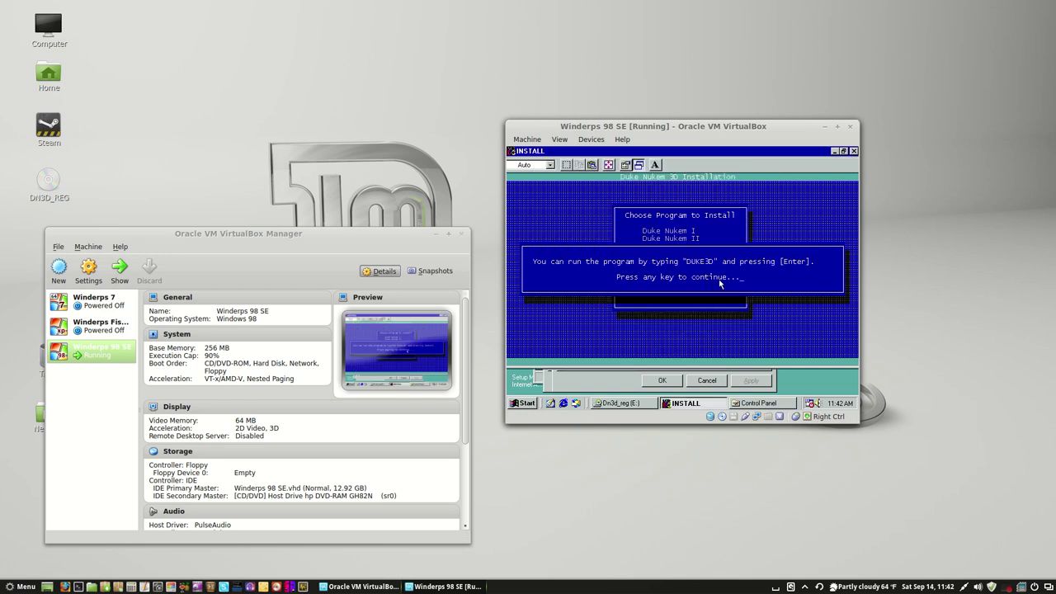
pyautogui.press('Return')
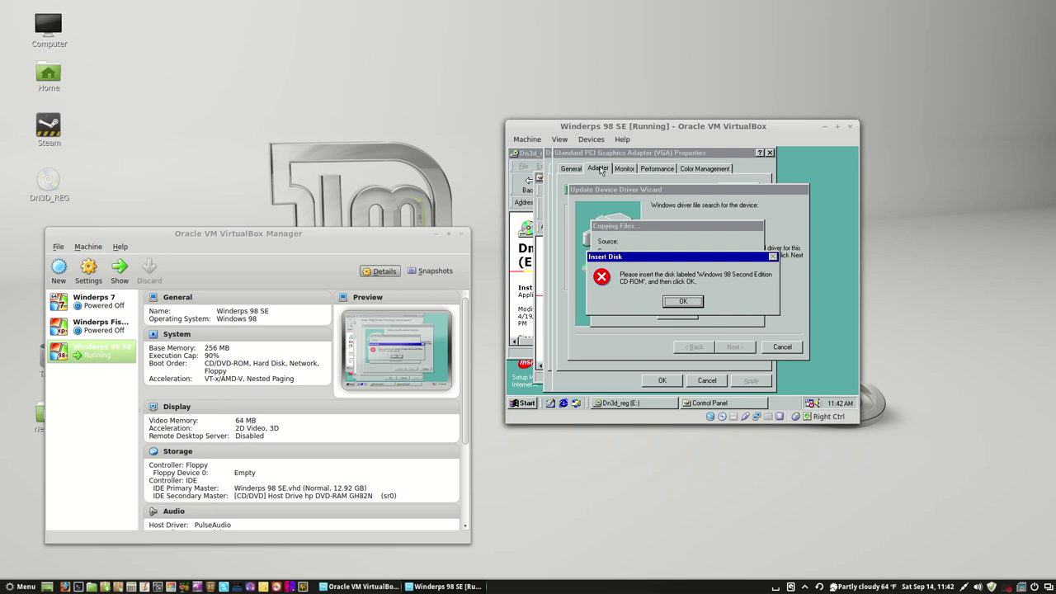
pyautogui.click(533, 156)
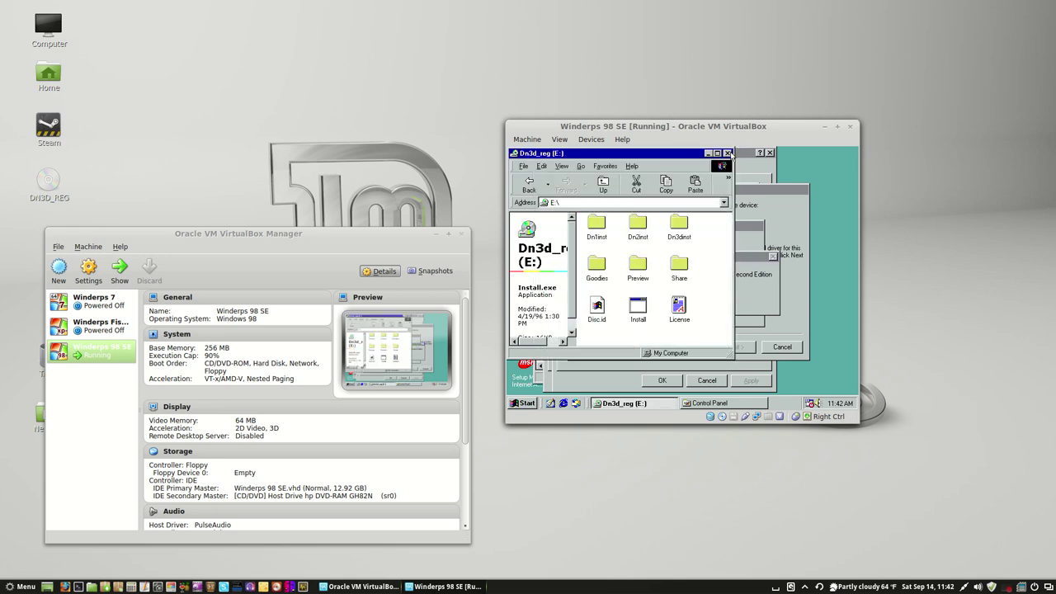
pyautogui.click(728, 154)
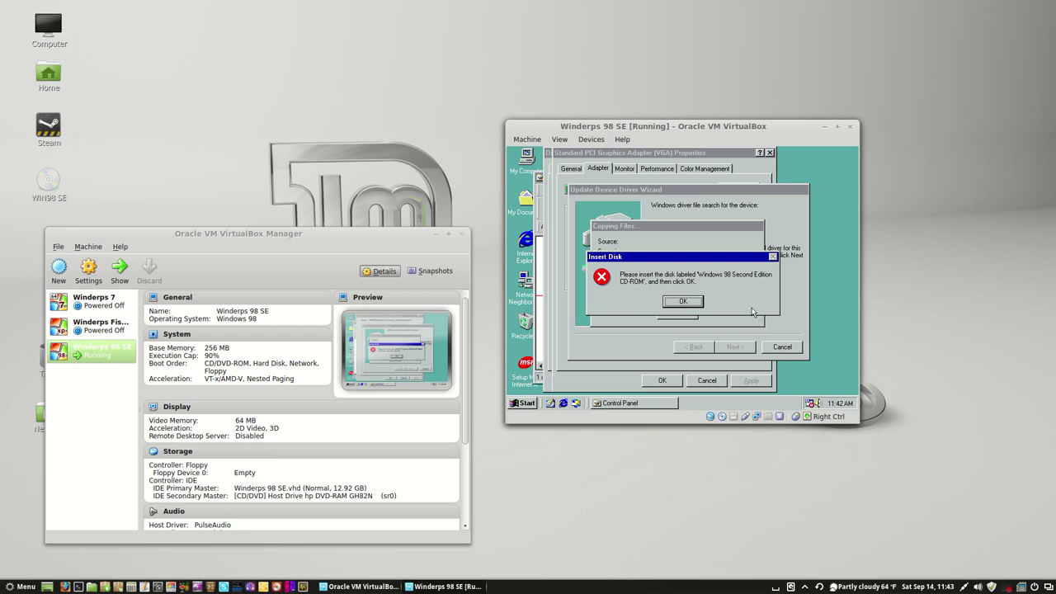
# - Cancel the ATI driver file copying, dismiss the installation error and close the wizard
pyautogui.click(683, 302)
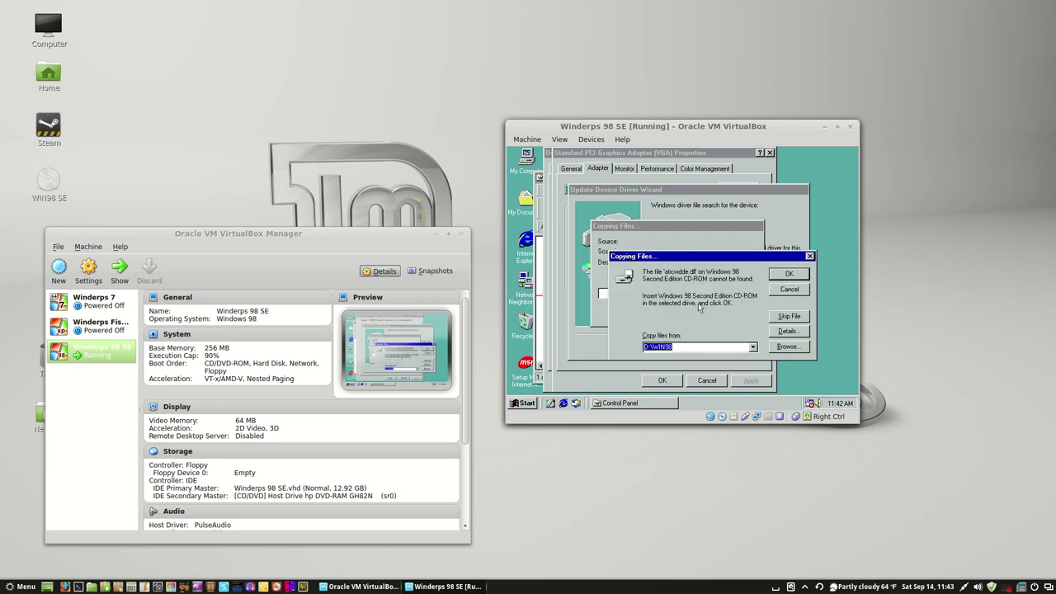
pyautogui.click(785, 281)
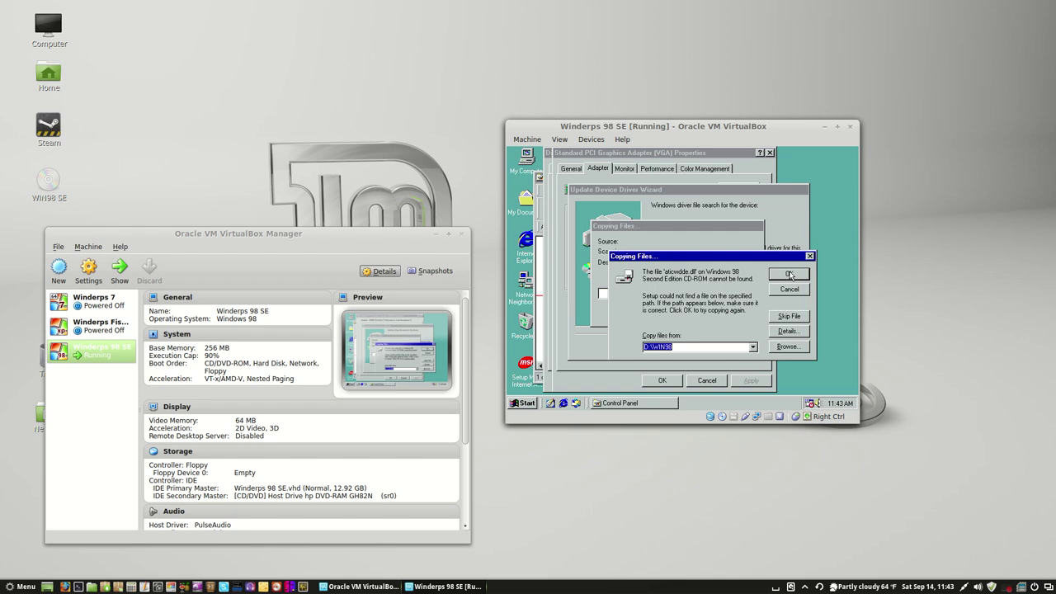
pyautogui.click(789, 274)
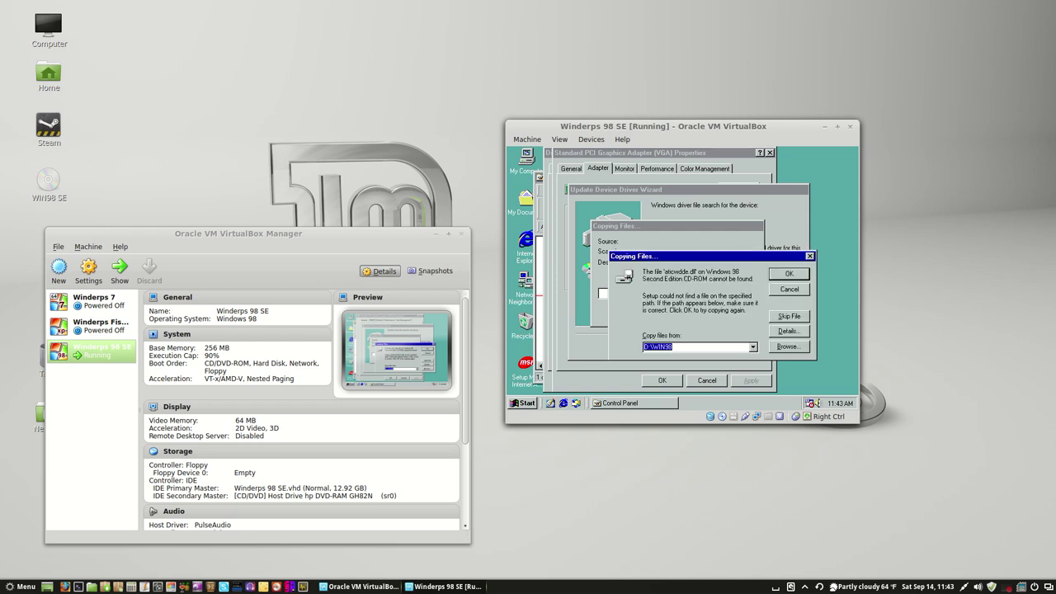
pyautogui.click(789, 289)
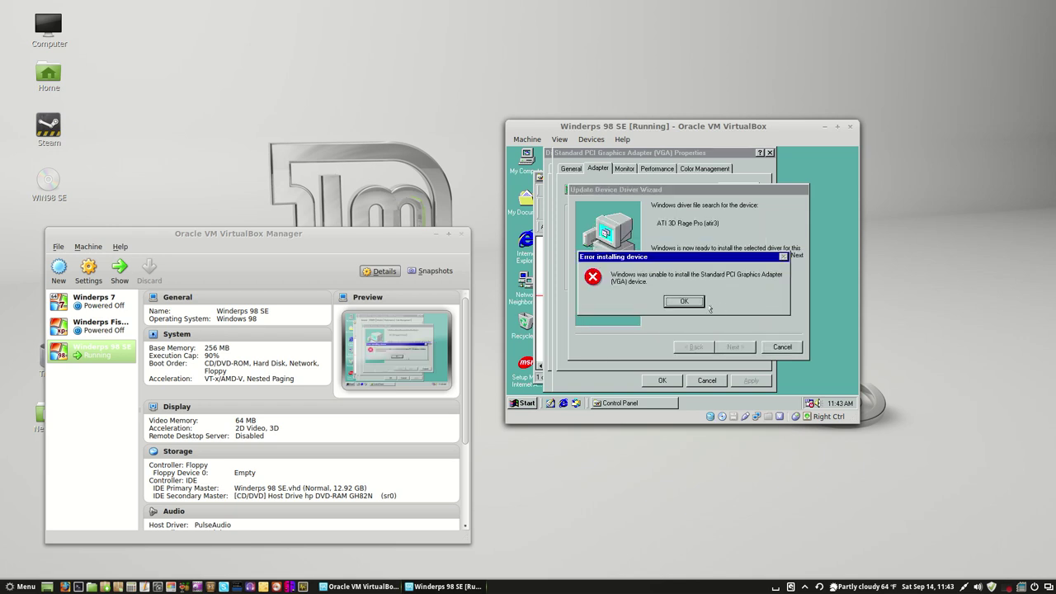
pyautogui.click(684, 302)
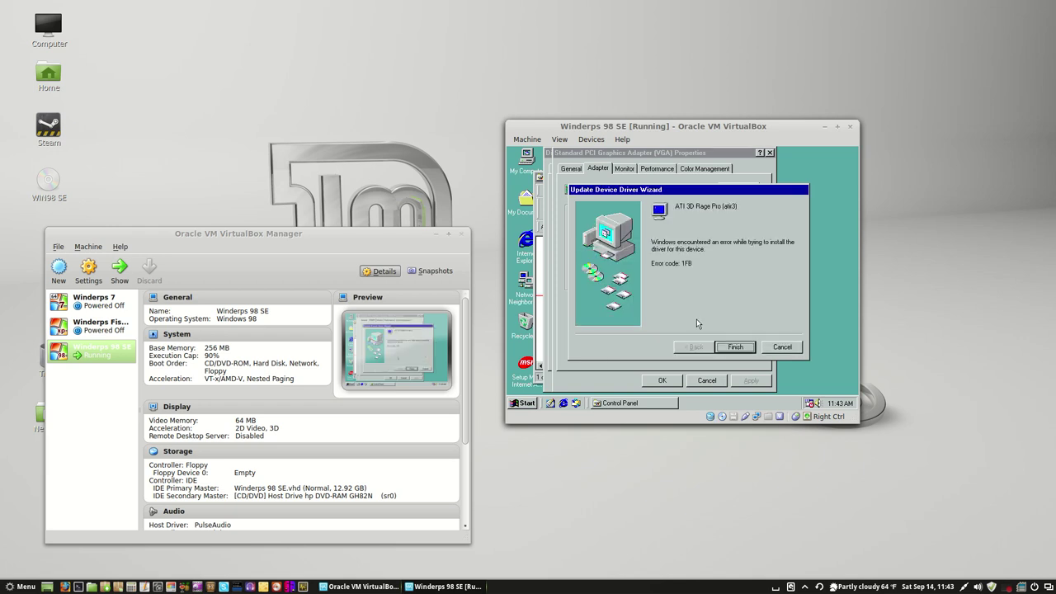
pyautogui.click(782, 348)
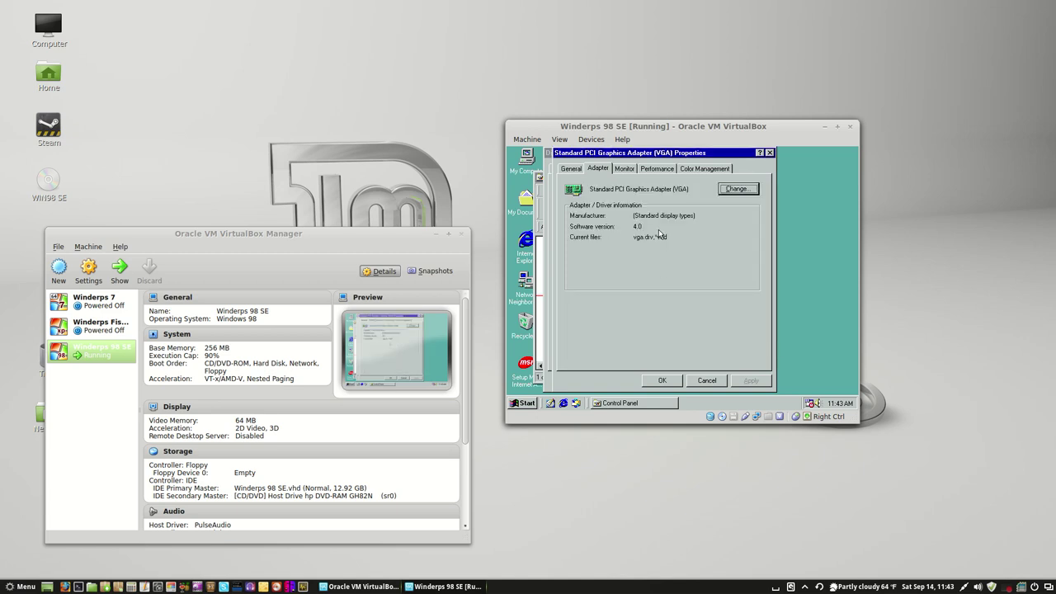
# - Rerun the driver search without floppy disk drives and keep the current Standard PCI VGA driver
pyautogui.click(743, 191)
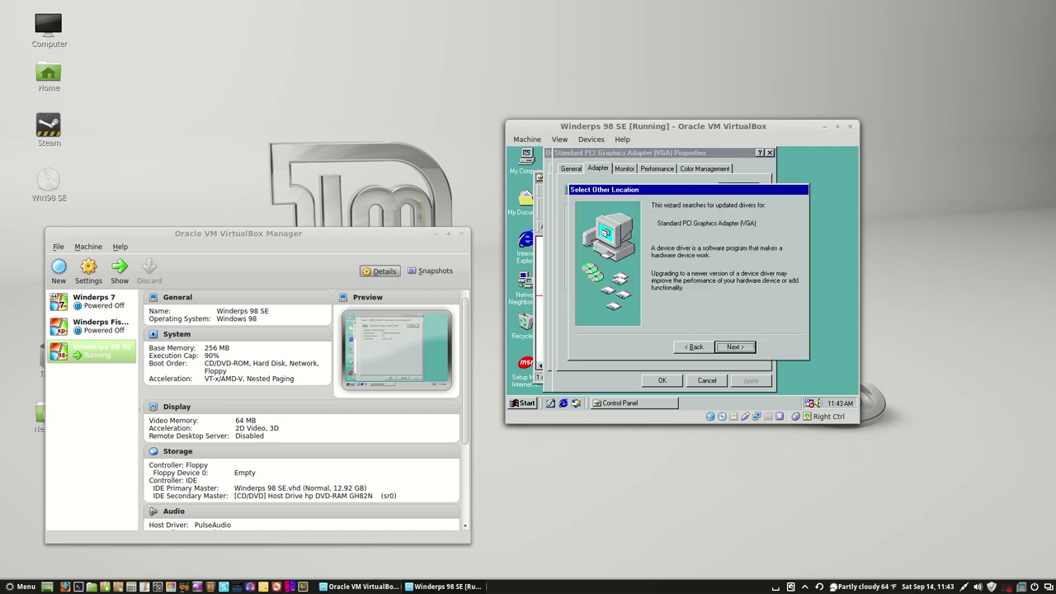
pyautogui.click(733, 347)
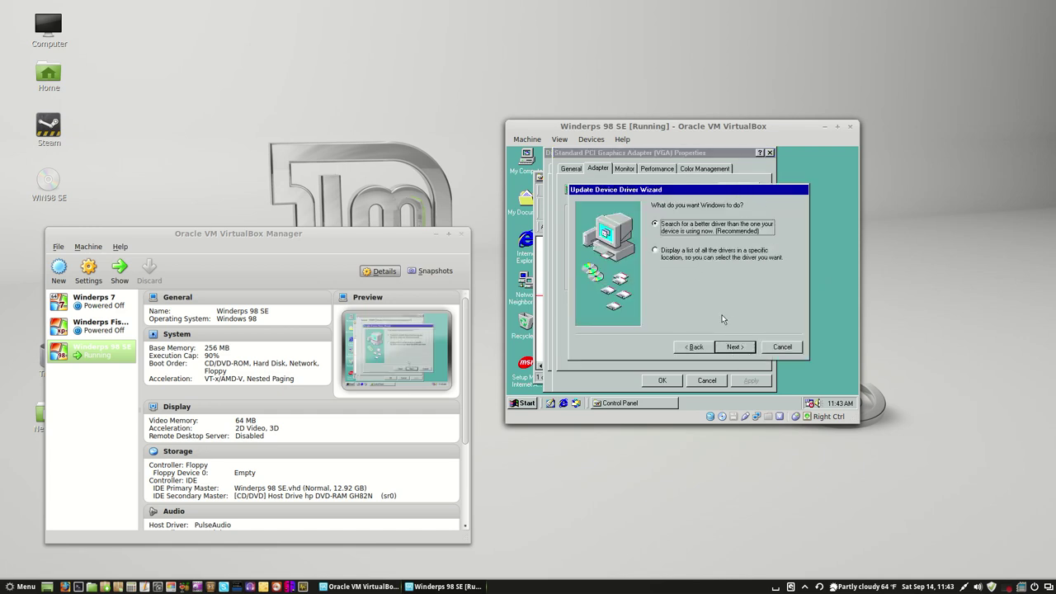
pyautogui.click(734, 346)
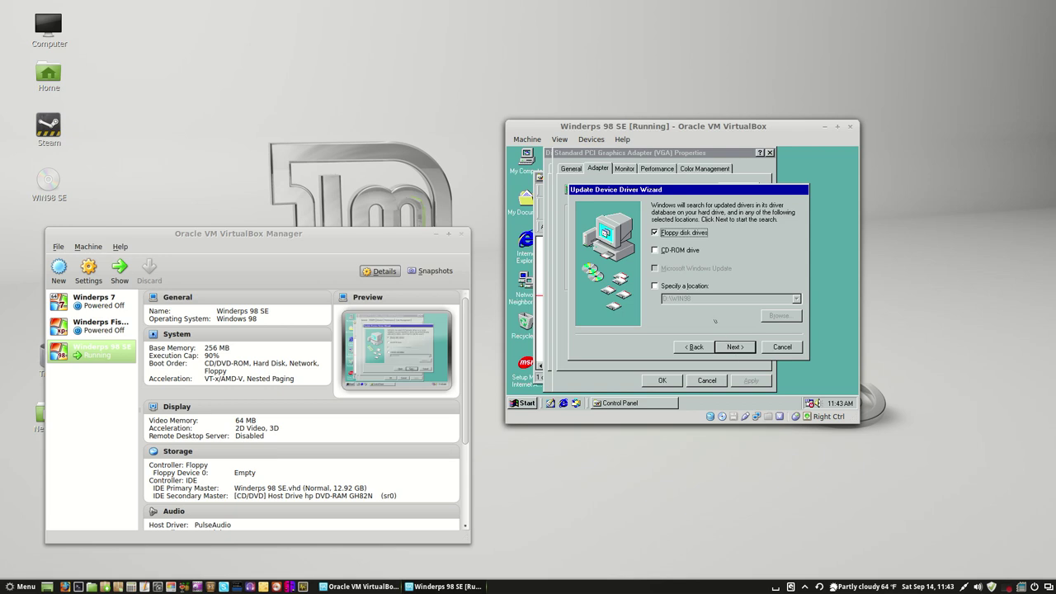
pyautogui.click(661, 234)
pyautogui.click(742, 348)
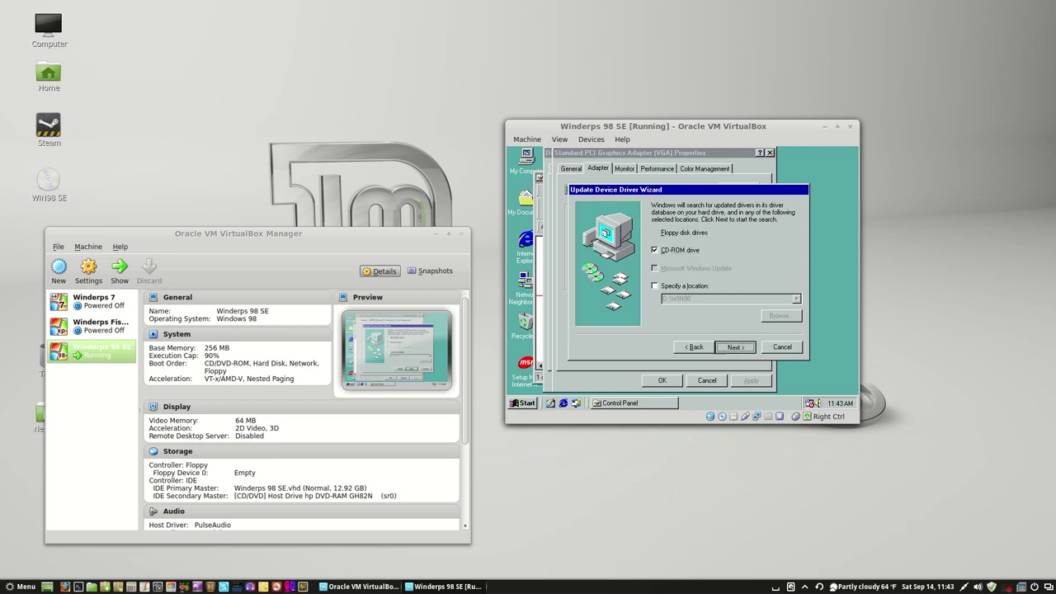
pyautogui.click(744, 350)
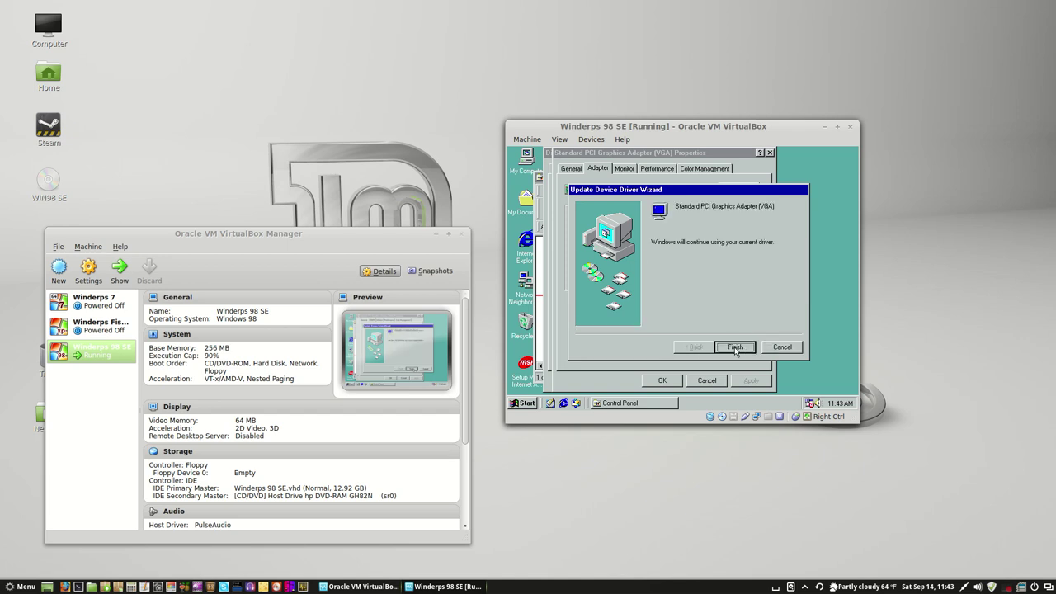
pyautogui.click(735, 347)
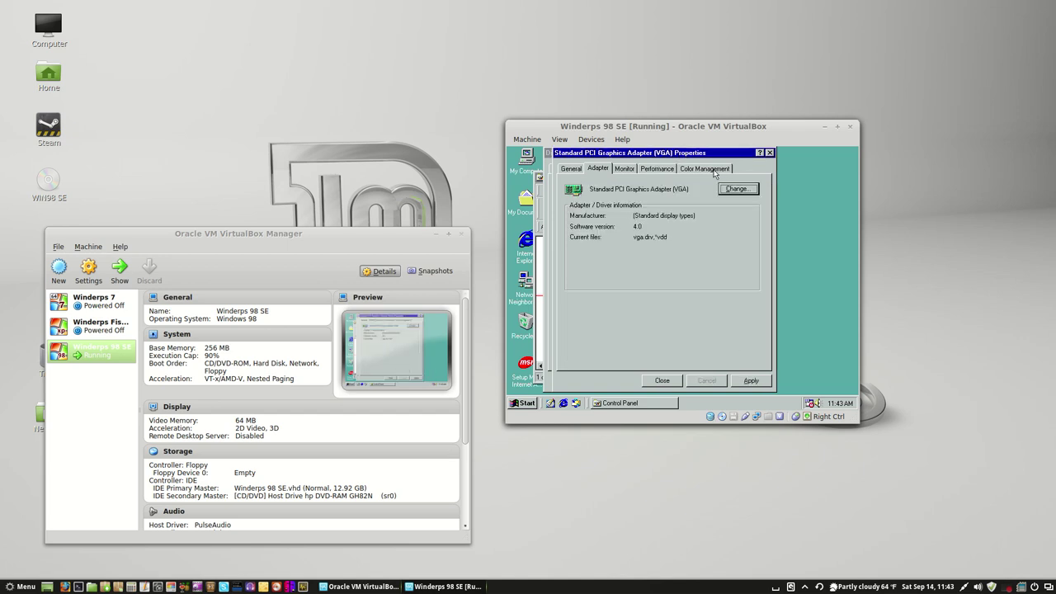
# - Restart the driver wizard, list all hardware and choose ATI Technologies as manufacturer
pyautogui.click(733, 189)
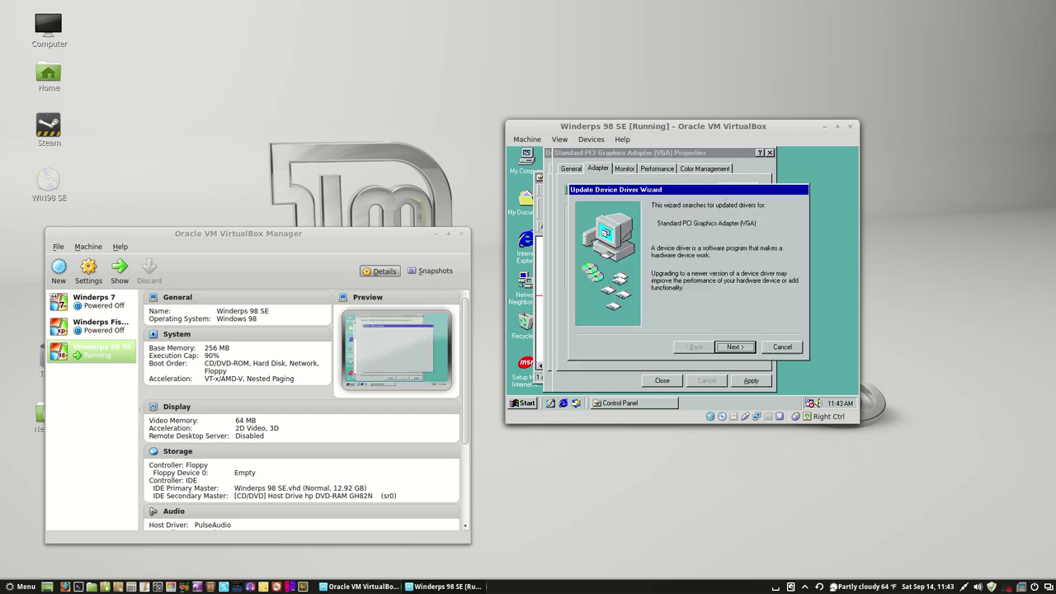
pyautogui.click(744, 348)
pyautogui.press('Down')
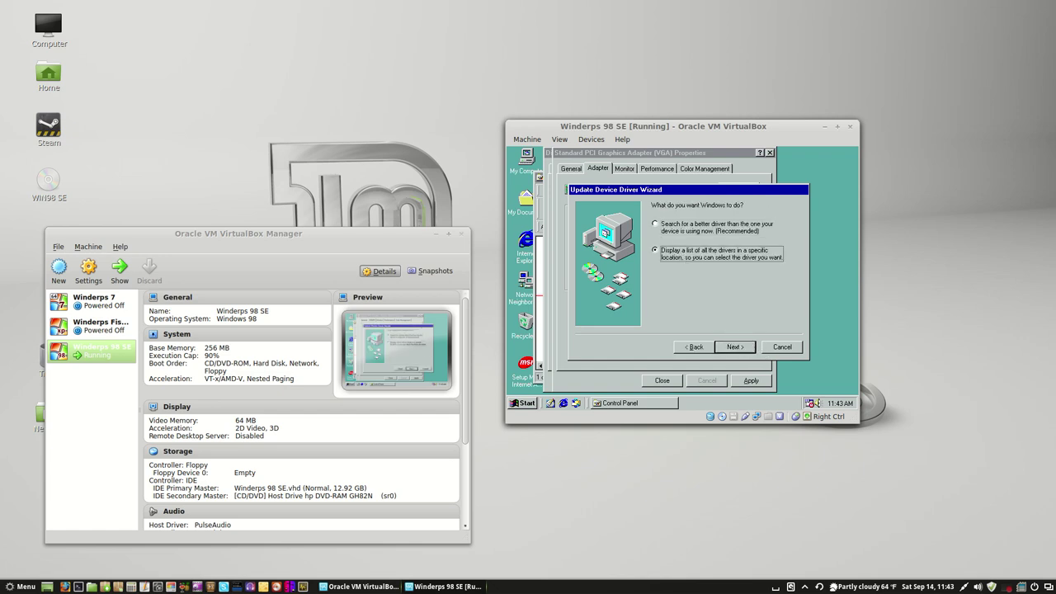
pyautogui.click(734, 347)
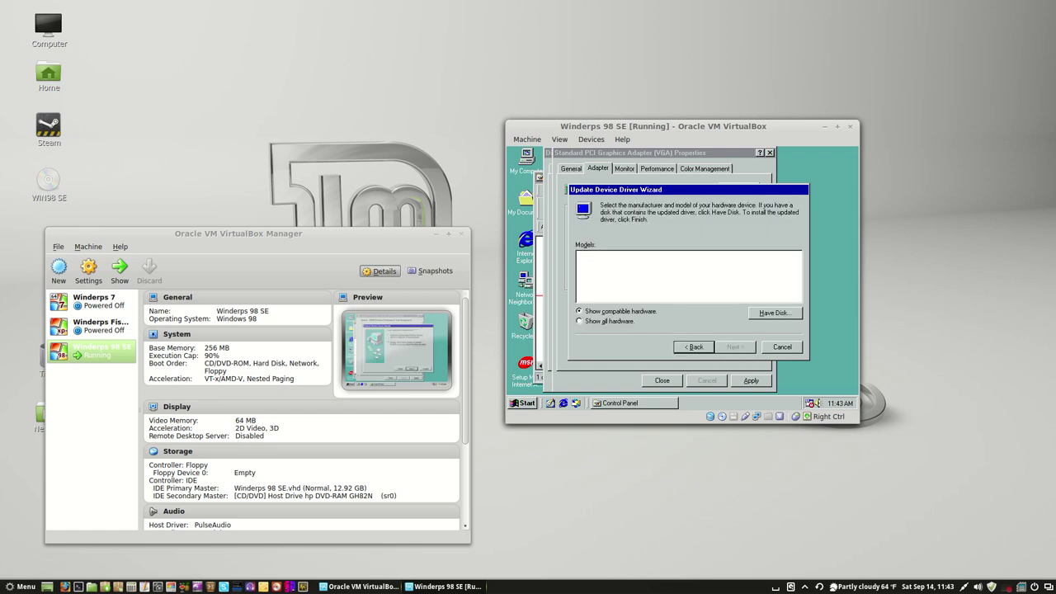
pyautogui.click(632, 323)
pyautogui.click(612, 286)
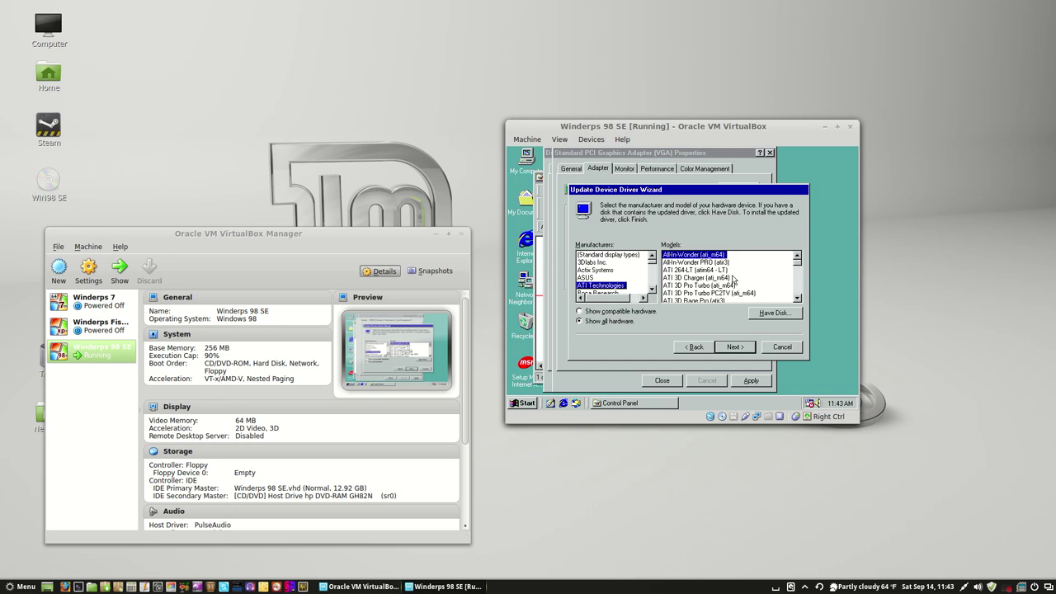
# - Browse the ATI model list, selecting the ATI 3D Pro Turbo PC2TV model
pyautogui.click(652, 290)
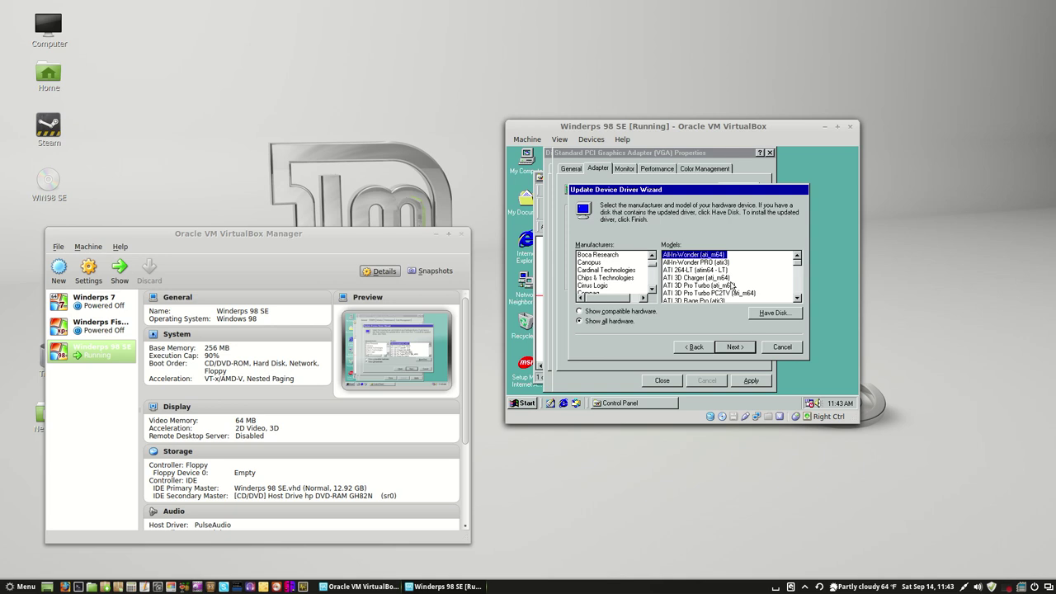
pyautogui.scroll(-1, 797, 299)
pyautogui.scroll(-1, 730, 278)
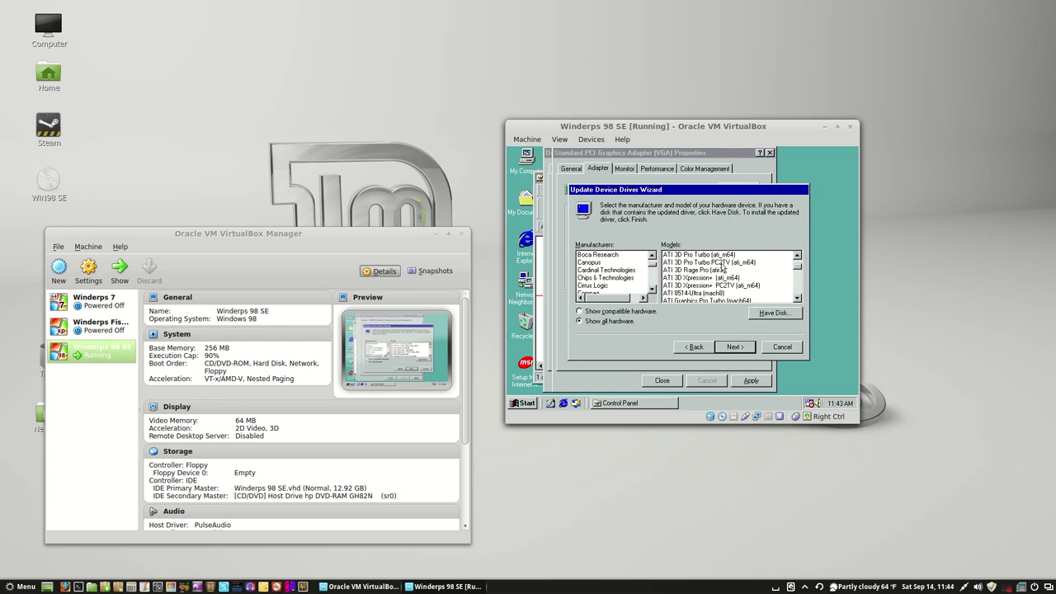
pyautogui.click(722, 263)
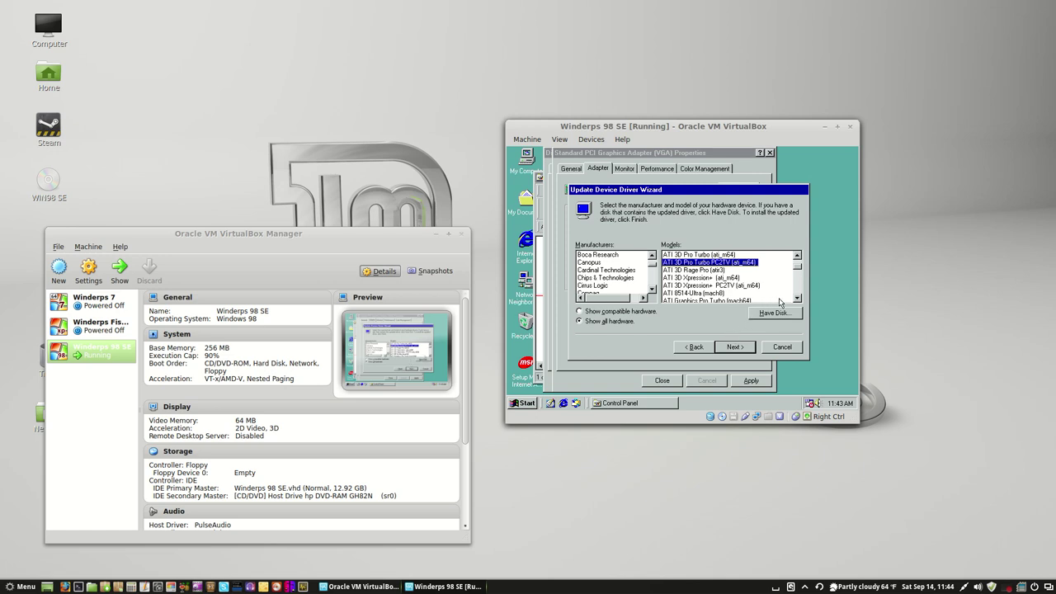
pyautogui.scroll(-2, 798, 299)
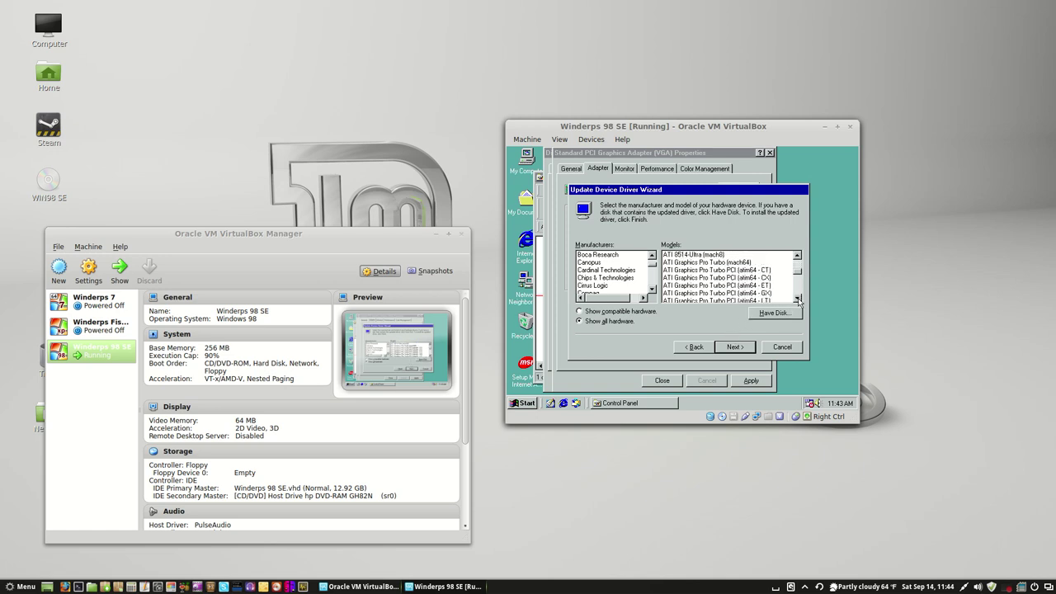
# - Scroll further, pick Xpert@Play (atir3), and accept the driver compatibility warning
pyautogui.click(796, 255)
pyautogui.click(796, 254)
pyautogui.click(797, 255)
pyautogui.click(797, 254)
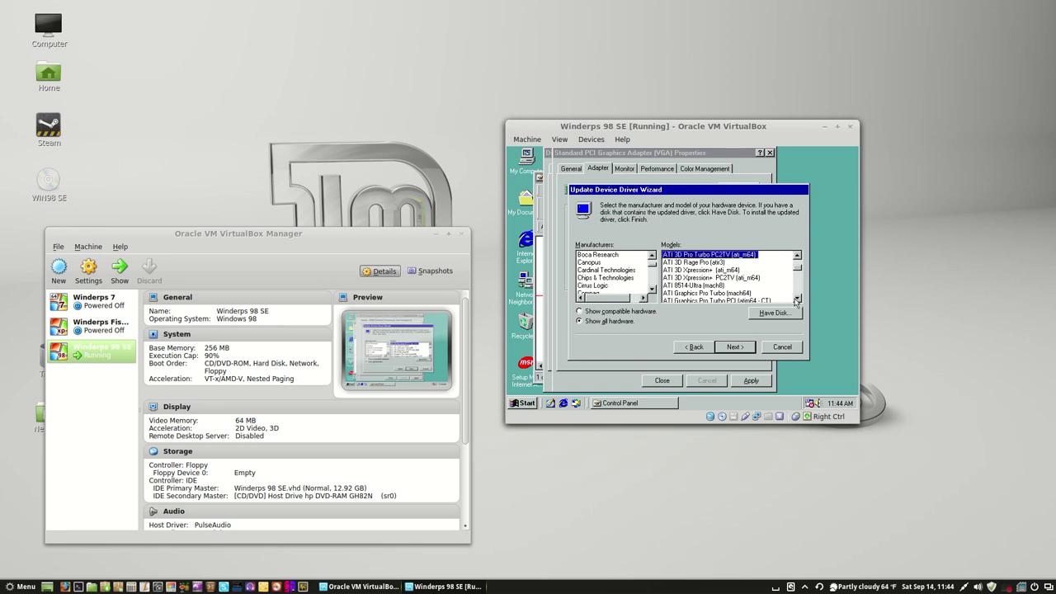
pyautogui.click(797, 300)
pyautogui.click(797, 301)
pyautogui.click(797, 300)
pyautogui.click(797, 300)
pyautogui.click(797, 300)
pyautogui.click(797, 301)
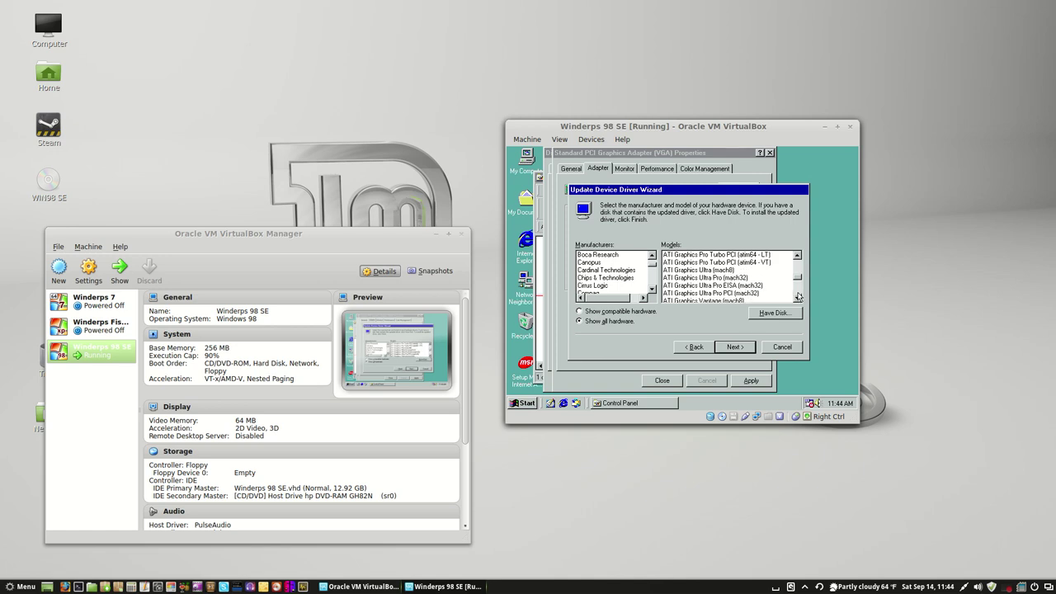
pyautogui.click(799, 286)
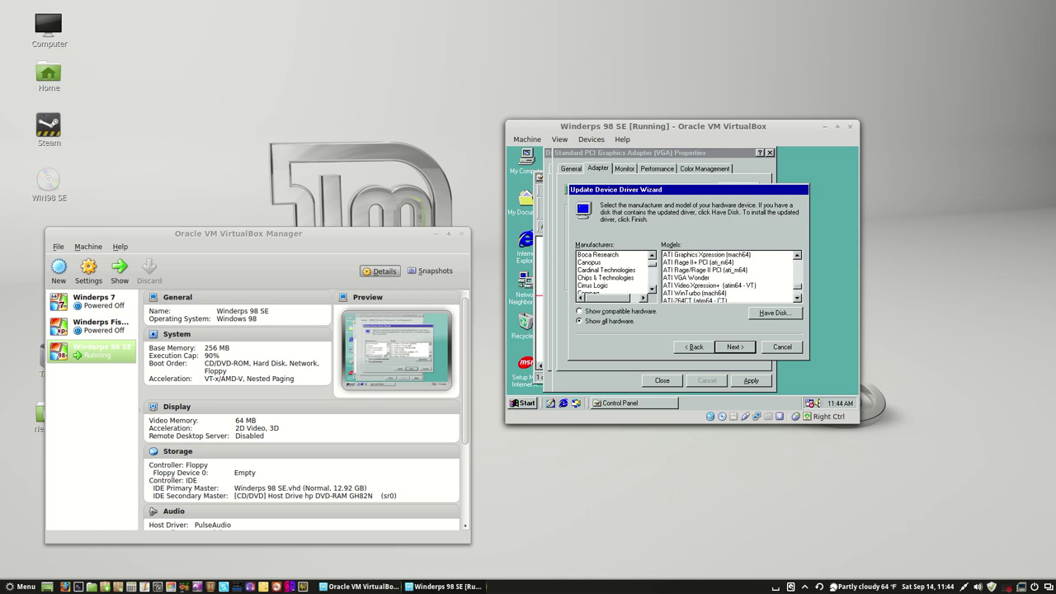
pyautogui.click(798, 288)
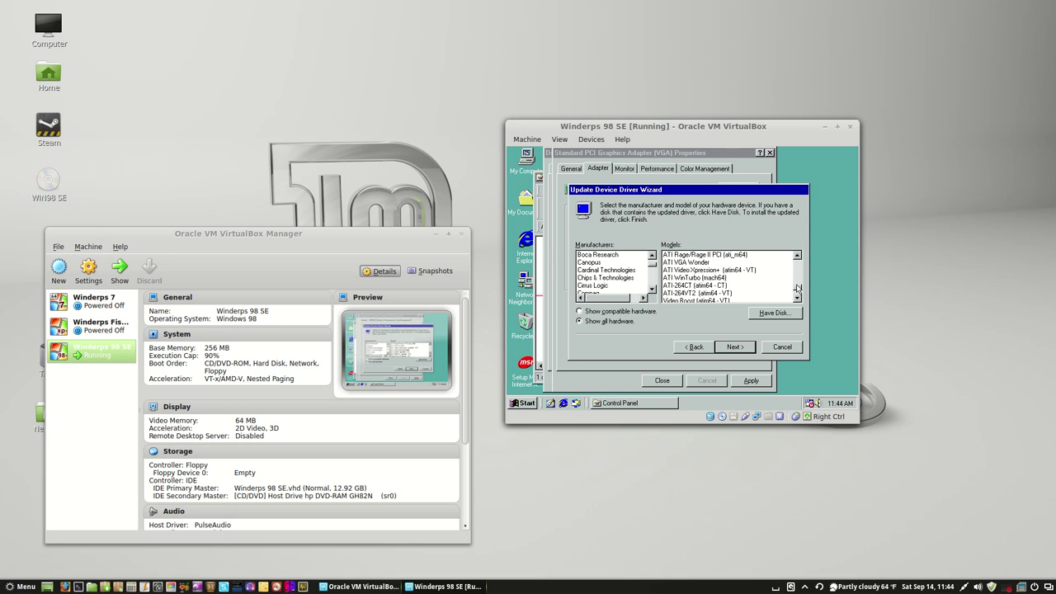
pyautogui.click(798, 288)
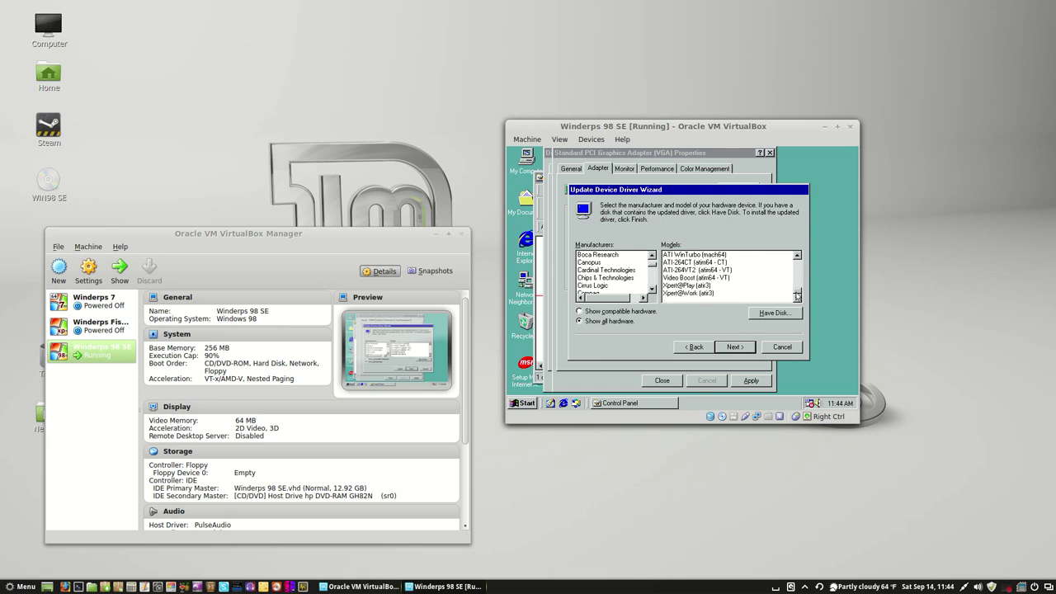
pyautogui.click(672, 286)
pyautogui.click(734, 344)
pyautogui.click(736, 345)
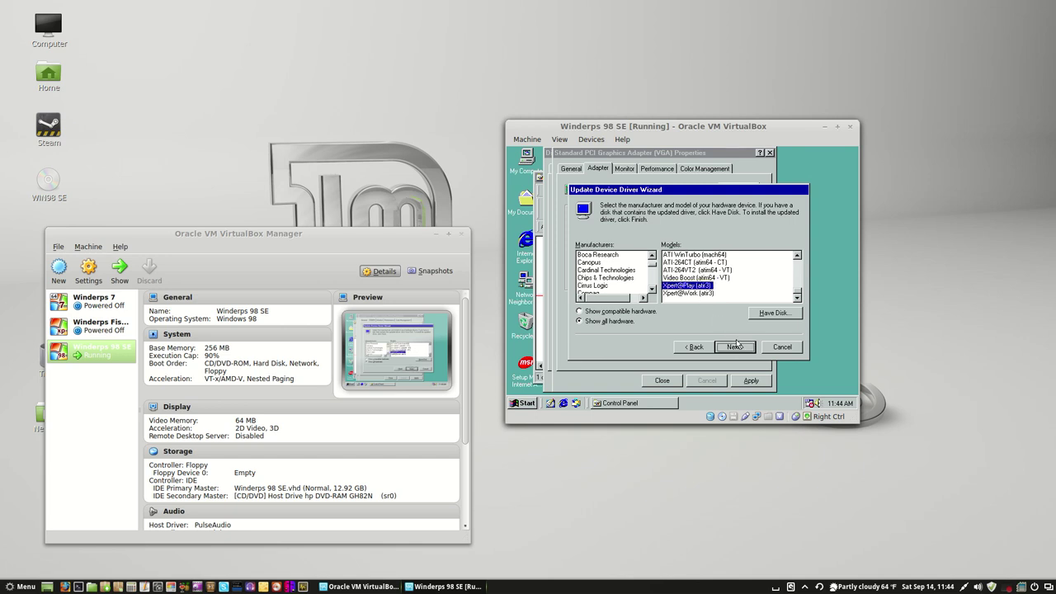
pyautogui.click(665, 306)
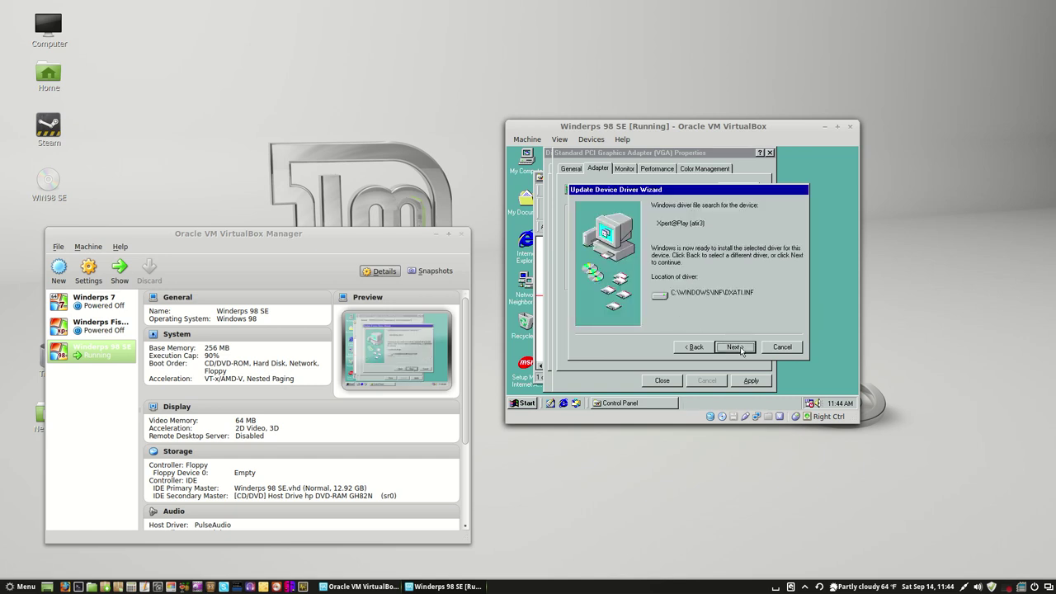
# - Begin the Xpert@Play driver install, switch the missing-file source to drive E:, and retry the copy
pyautogui.click(737, 347)
pyautogui.click(684, 302)
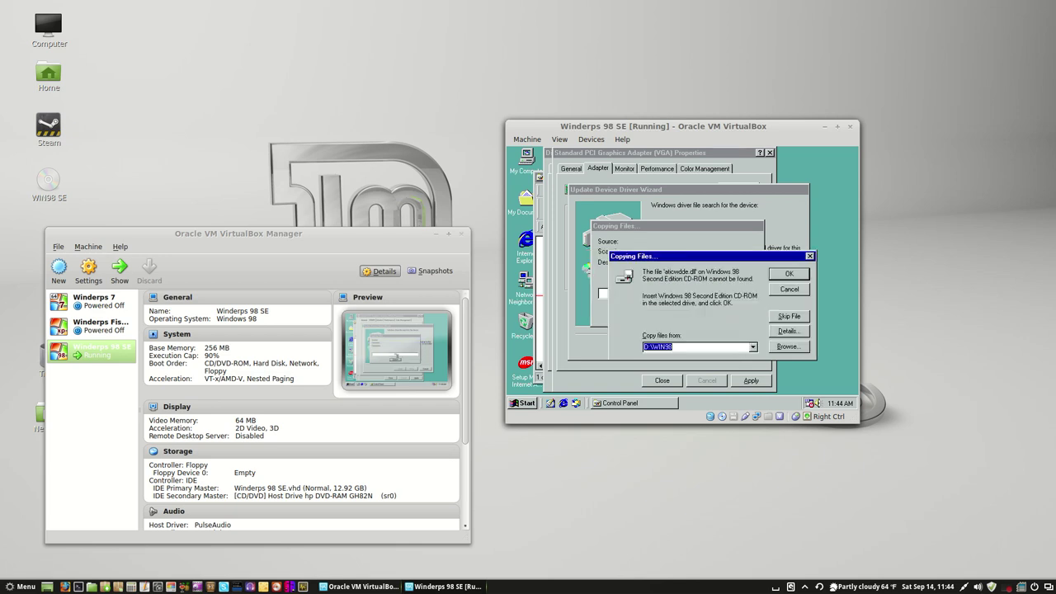
pyautogui.click(788, 346)
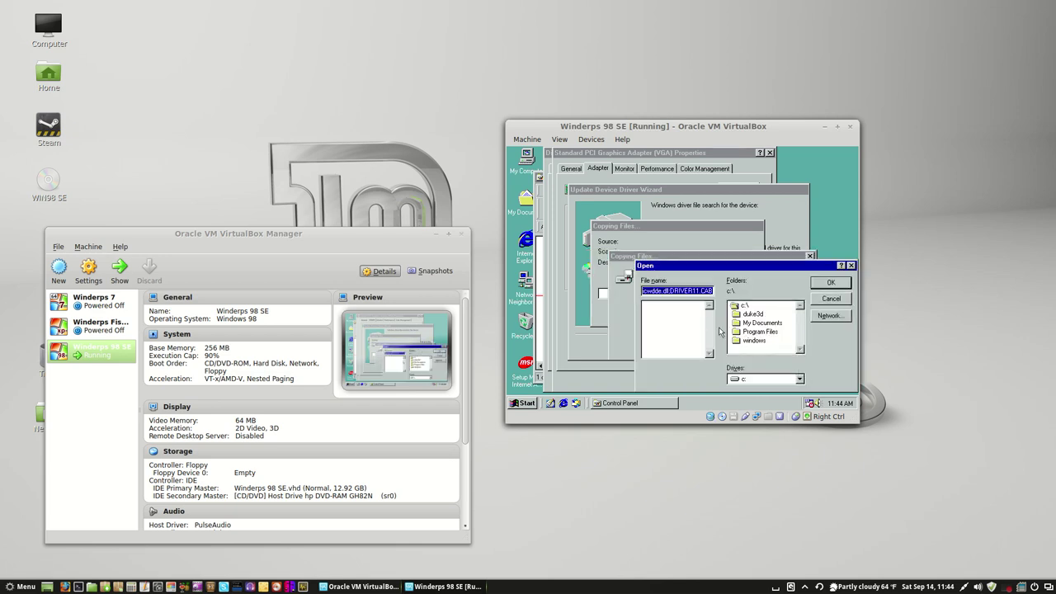
pyautogui.click(754, 378)
pyautogui.click(756, 371)
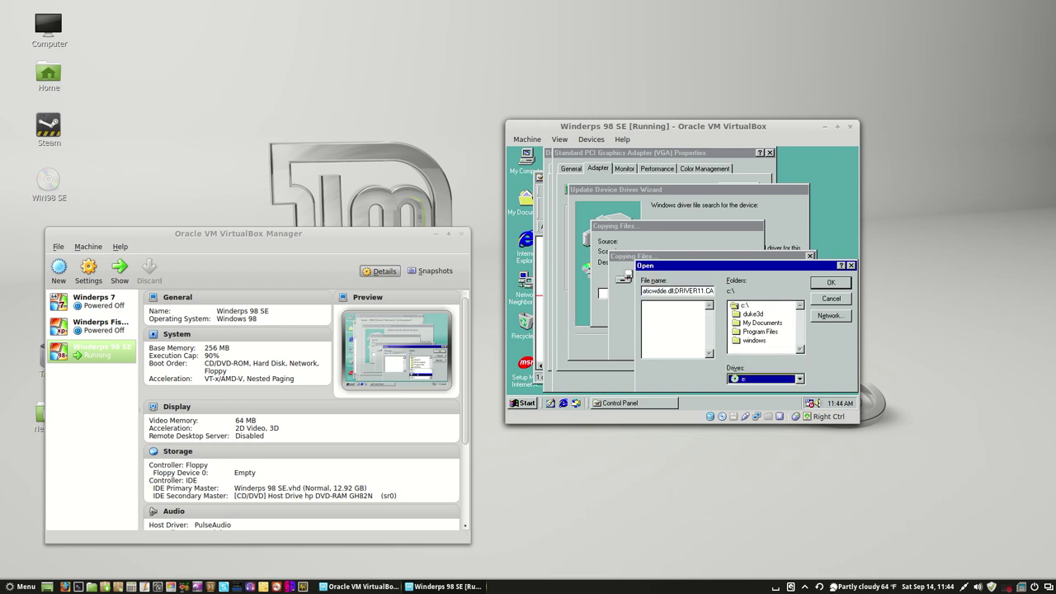
pyautogui.click(817, 285)
pyautogui.click(789, 274)
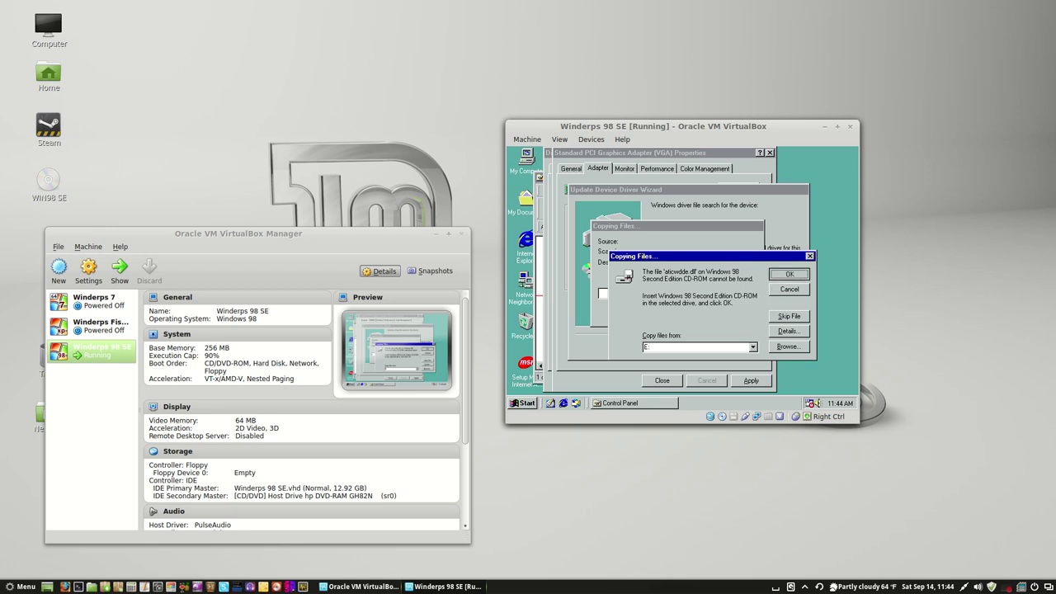
# - Browse for the missing file in the E:\drivers\display folder
pyautogui.click(788, 347)
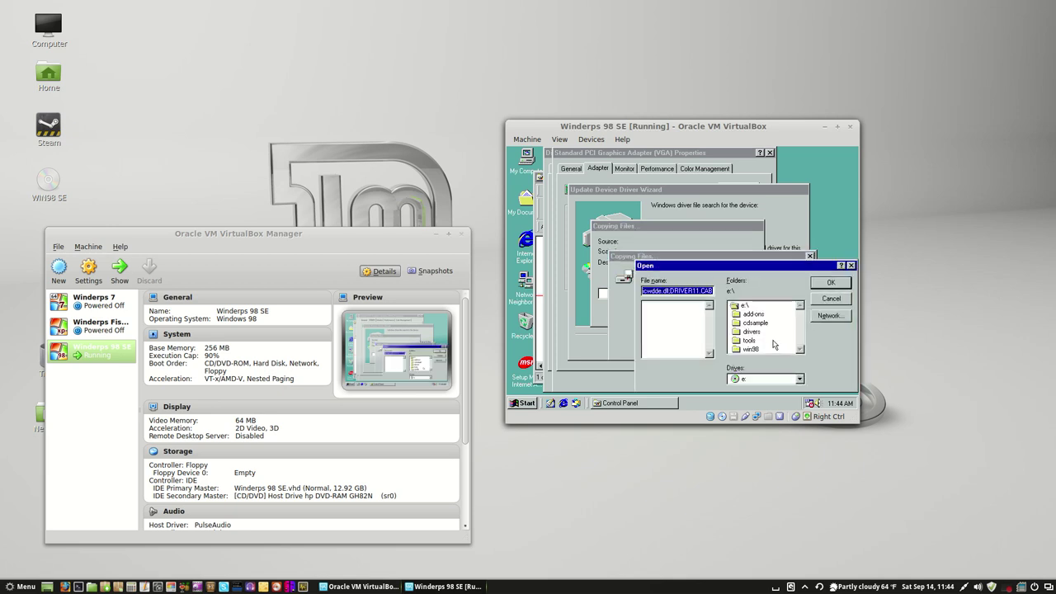
pyautogui.click(763, 332)
pyautogui.doubleClick(756, 332)
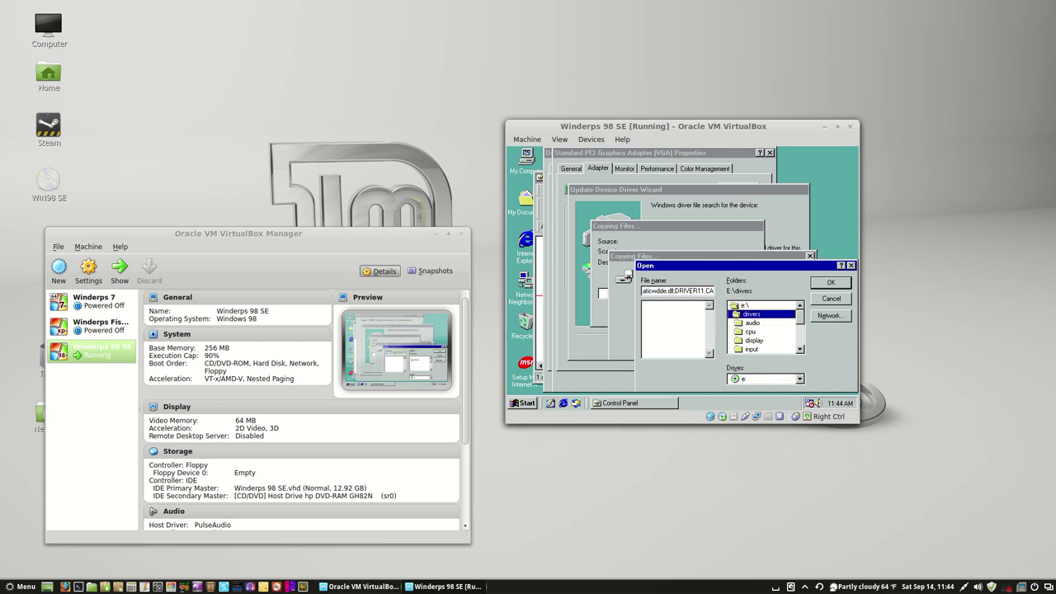
pyautogui.doubleClick(768, 338)
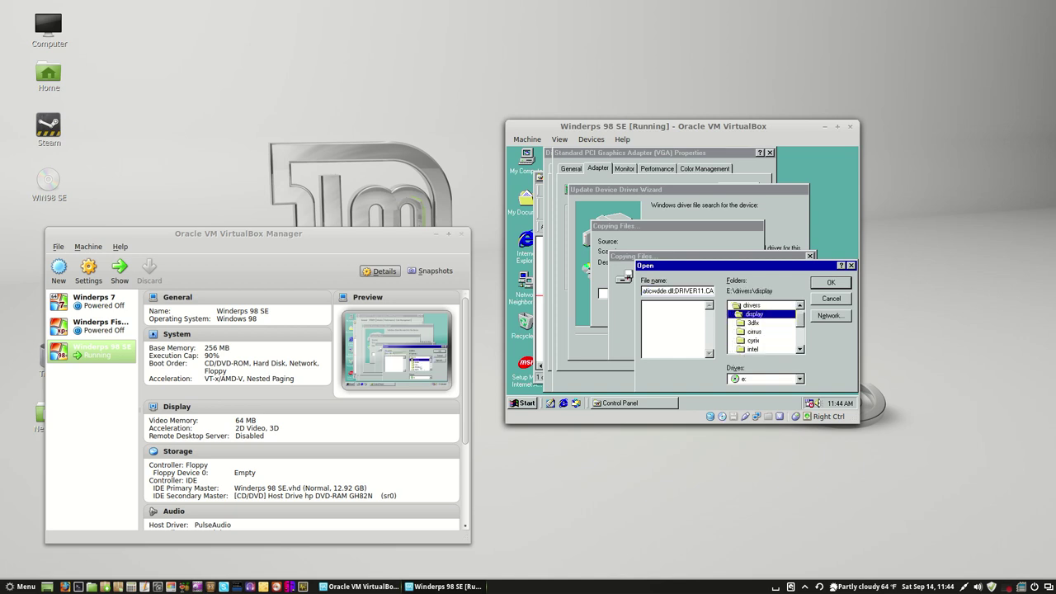
pyautogui.doubleClick(799, 350)
pyautogui.click(799, 349)
pyautogui.click(800, 350)
pyautogui.click(799, 350)
pyautogui.doubleClick(800, 349)
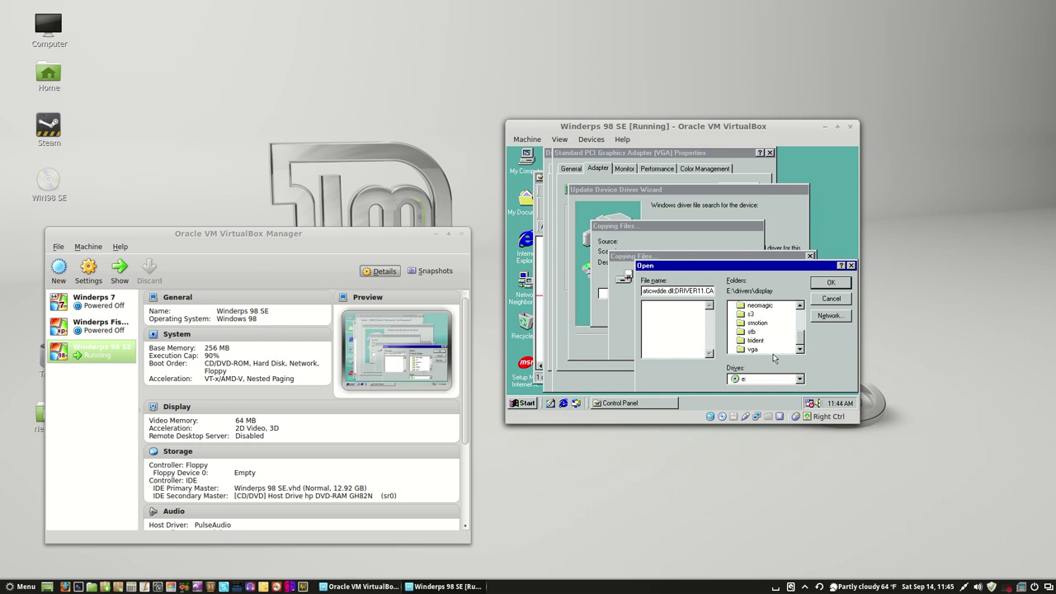
# - Cancel the copy, finish the wizard after error 1FB, and restart the VGA adapter driver update
pyautogui.click(820, 298)
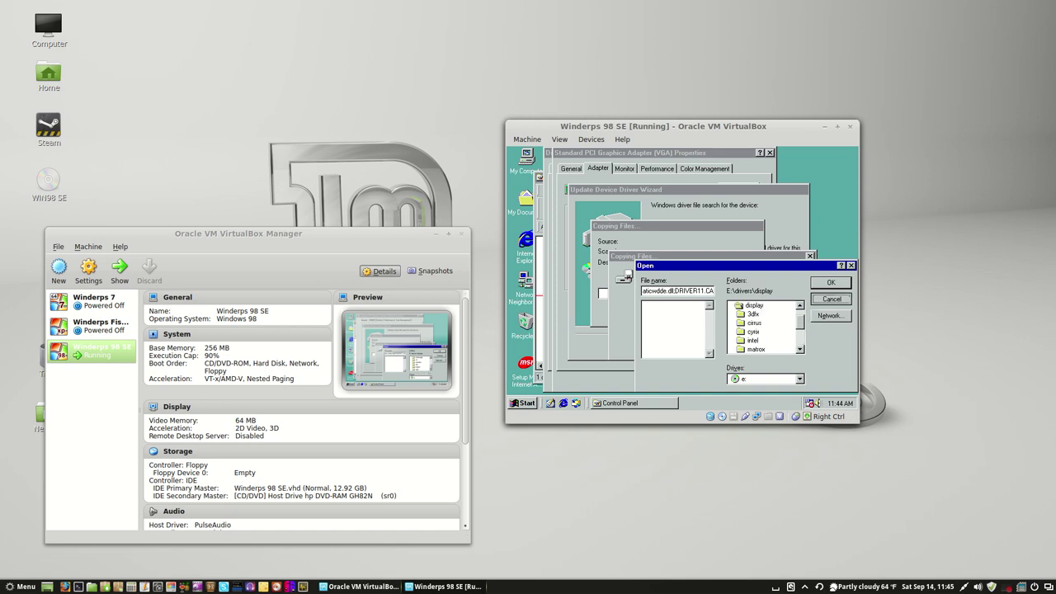
pyautogui.click(791, 287)
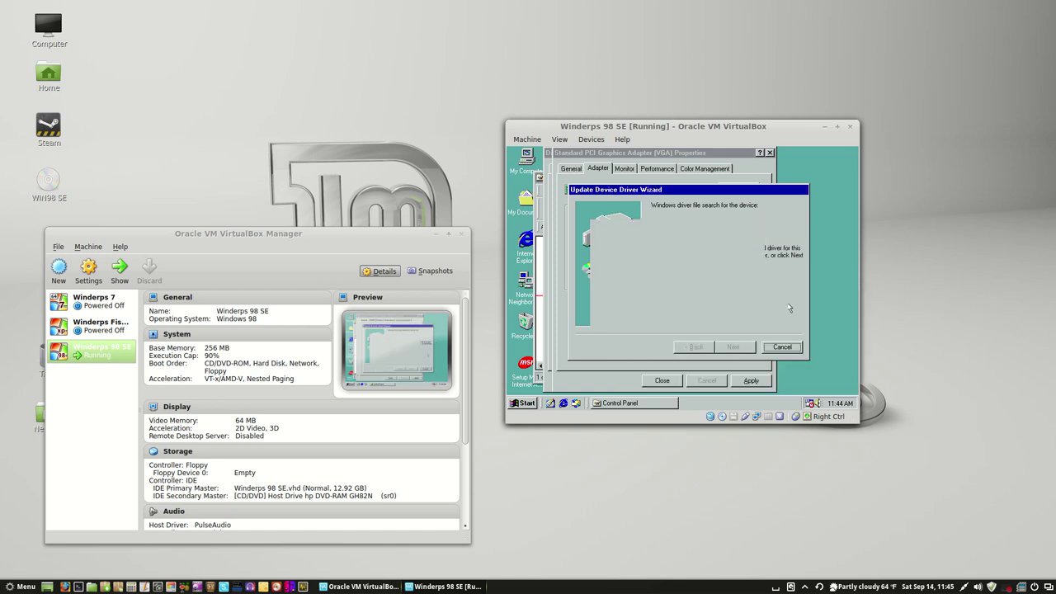
pyautogui.click(678, 303)
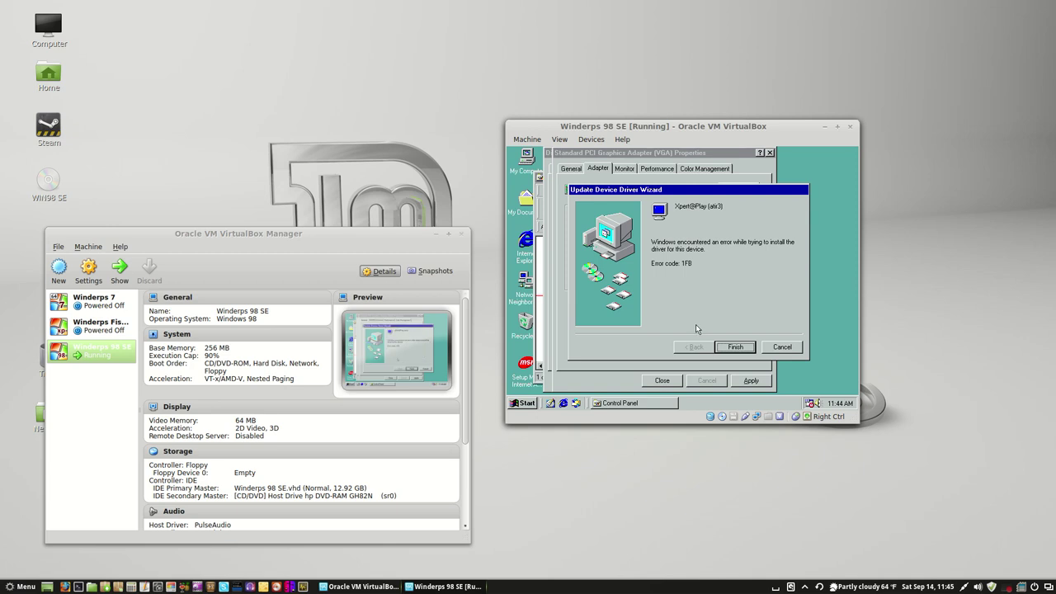
pyautogui.click(737, 347)
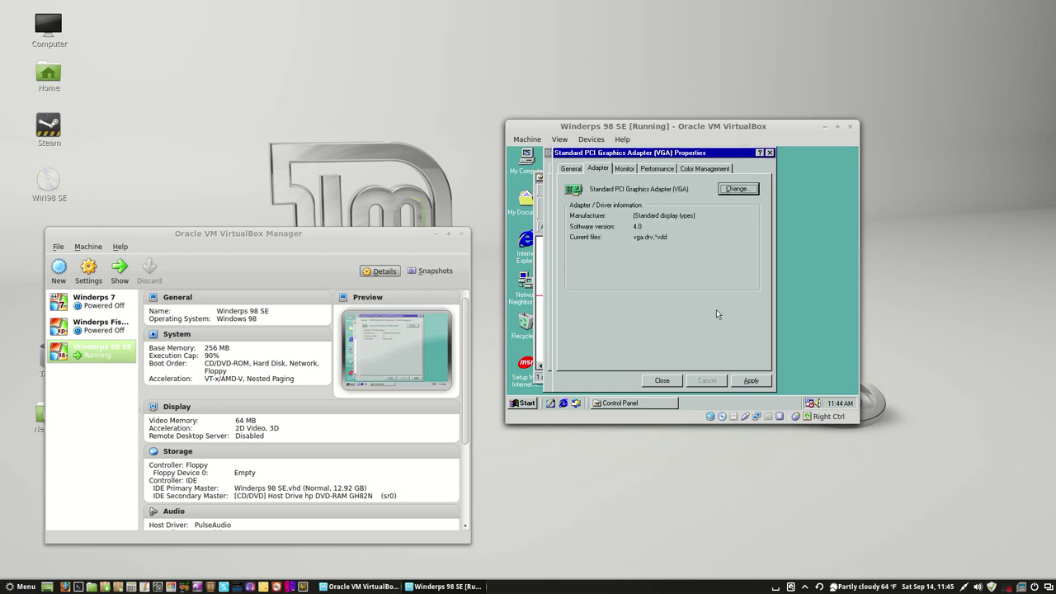
pyautogui.click(728, 191)
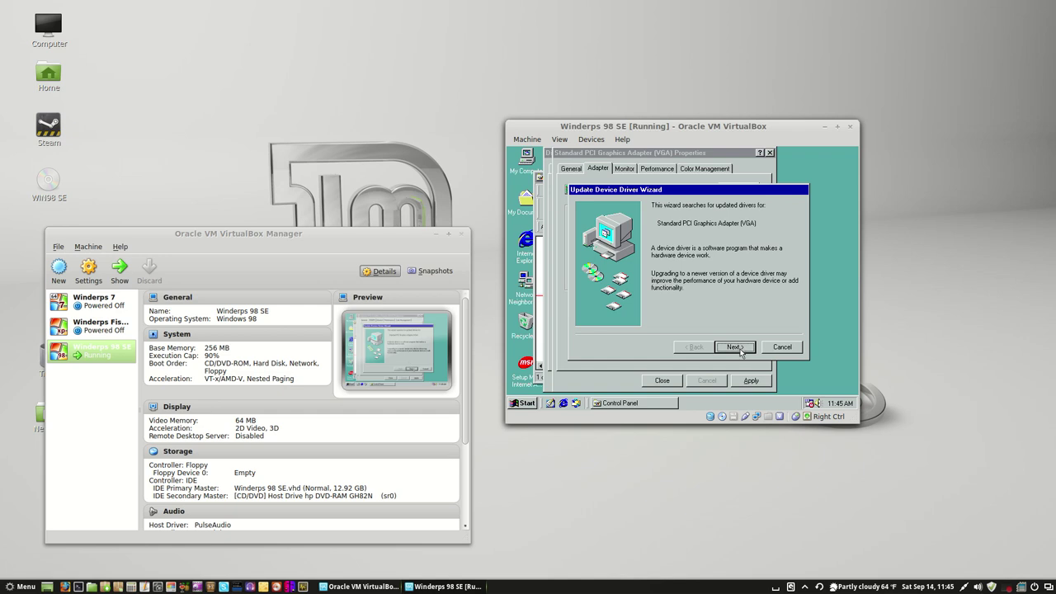
# - Choose to pick the driver from a list and show all hardware
pyautogui.click(734, 348)
pyautogui.click(685, 270)
pyautogui.click(716, 350)
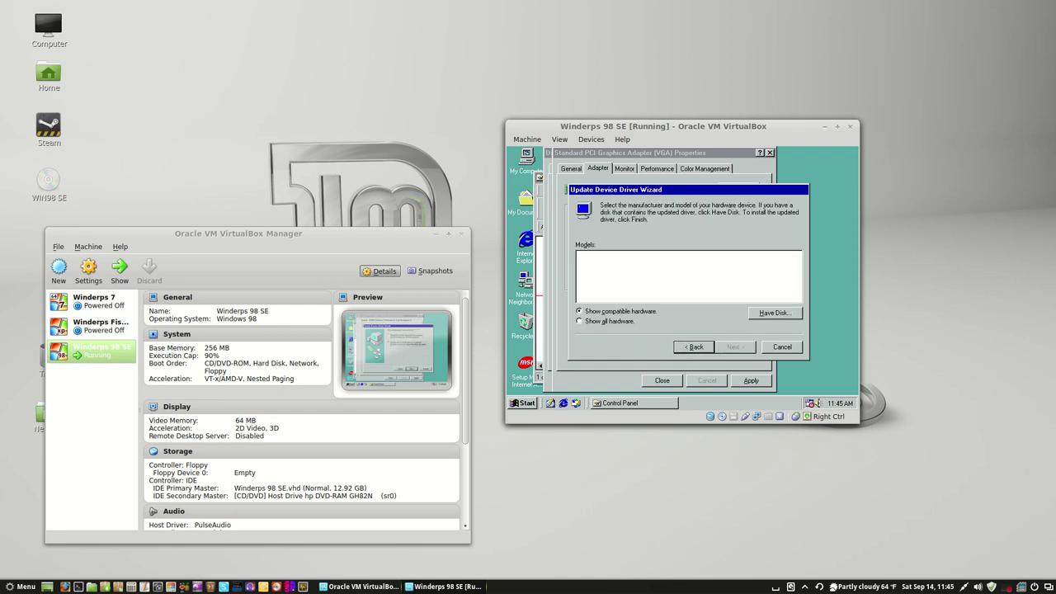
pyautogui.click(633, 328)
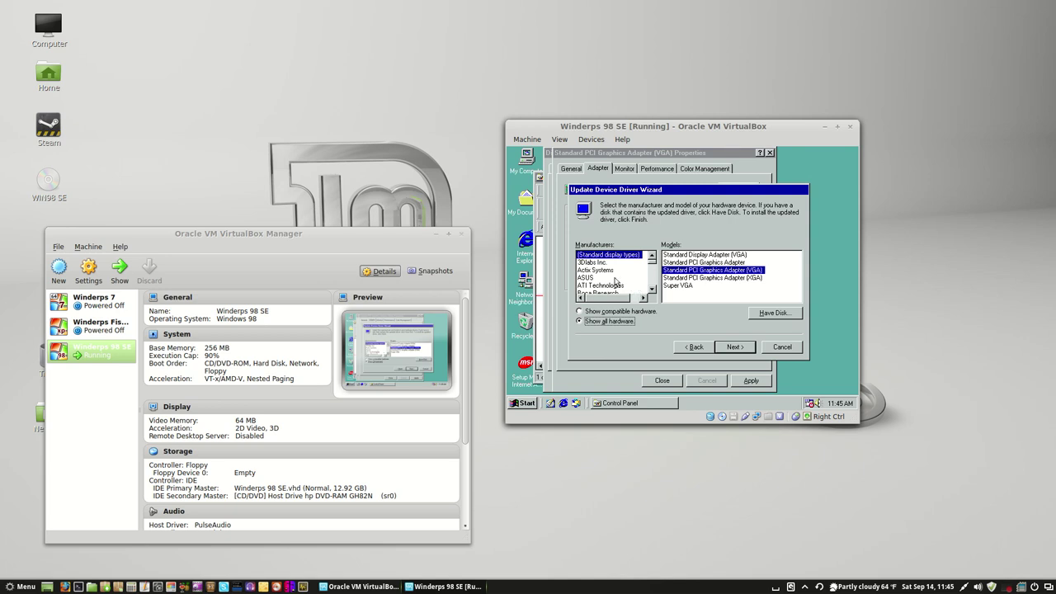
# - Select Matrox Graphics as manufacturer and Matrox MGA Millennium as the model
pyautogui.scroll(-2, 653, 291)
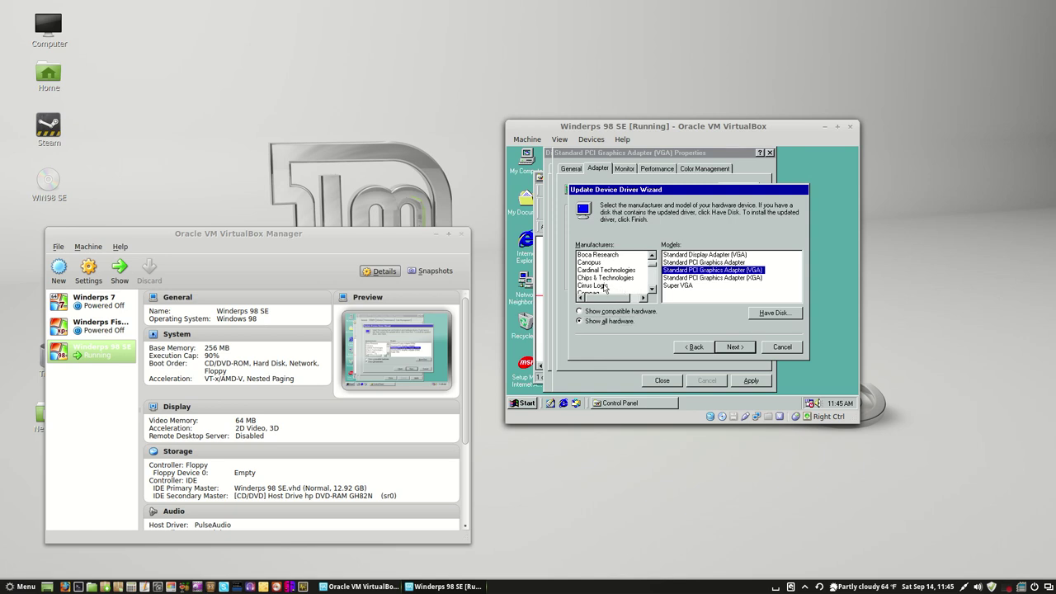
pyautogui.click(651, 290)
pyautogui.click(651, 290)
pyautogui.click(651, 290)
pyautogui.click(652, 289)
pyautogui.click(651, 290)
pyautogui.click(651, 289)
pyautogui.click(652, 290)
pyautogui.click(651, 290)
pyautogui.click(652, 289)
pyautogui.click(651, 290)
pyautogui.click(652, 289)
pyautogui.click(652, 290)
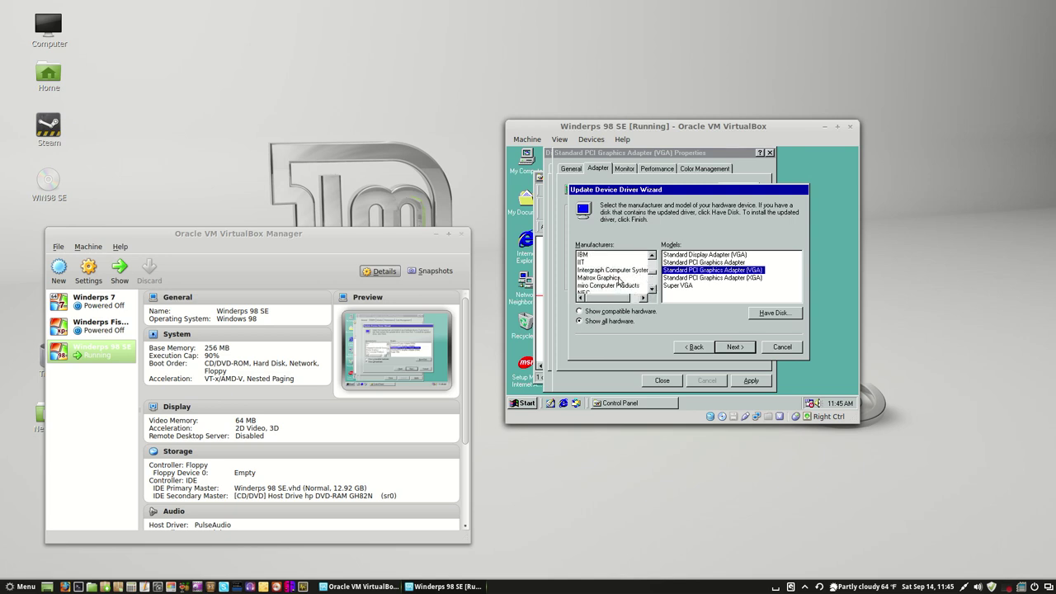
pyautogui.click(640, 279)
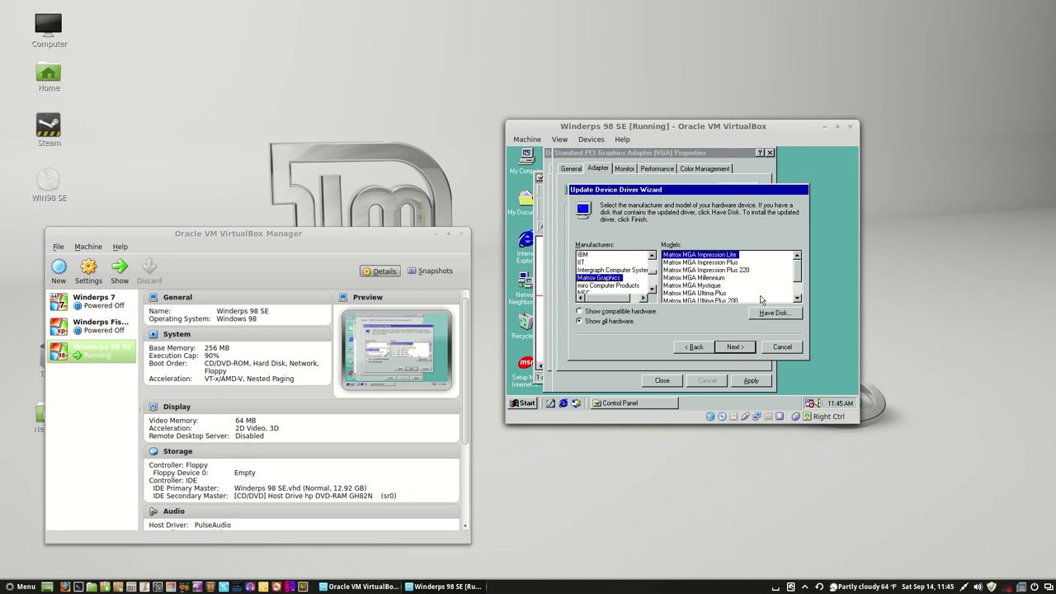
pyautogui.click(720, 279)
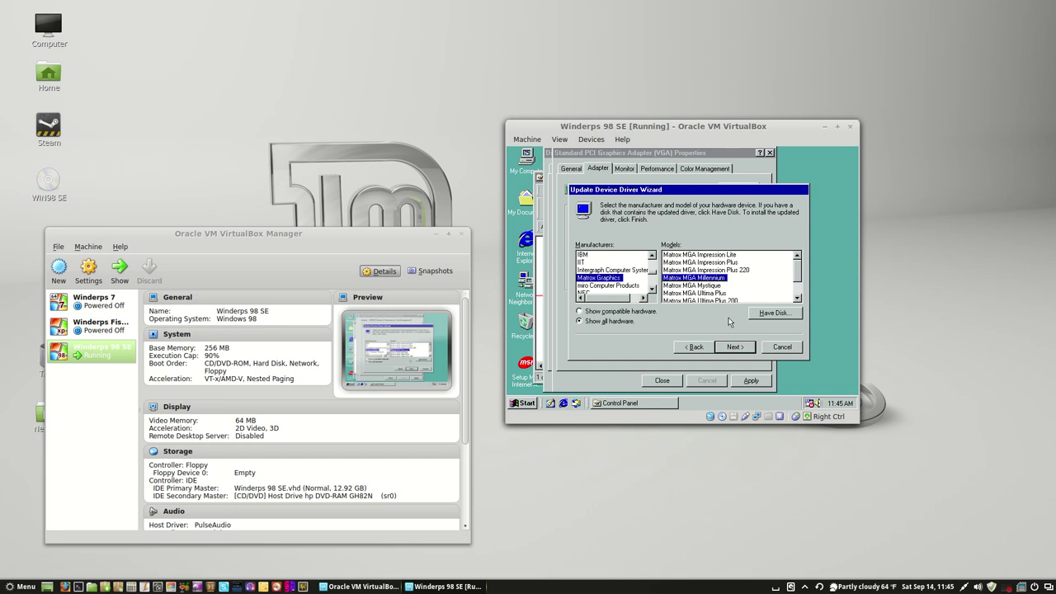
pyautogui.scroll(-3, 800, 281)
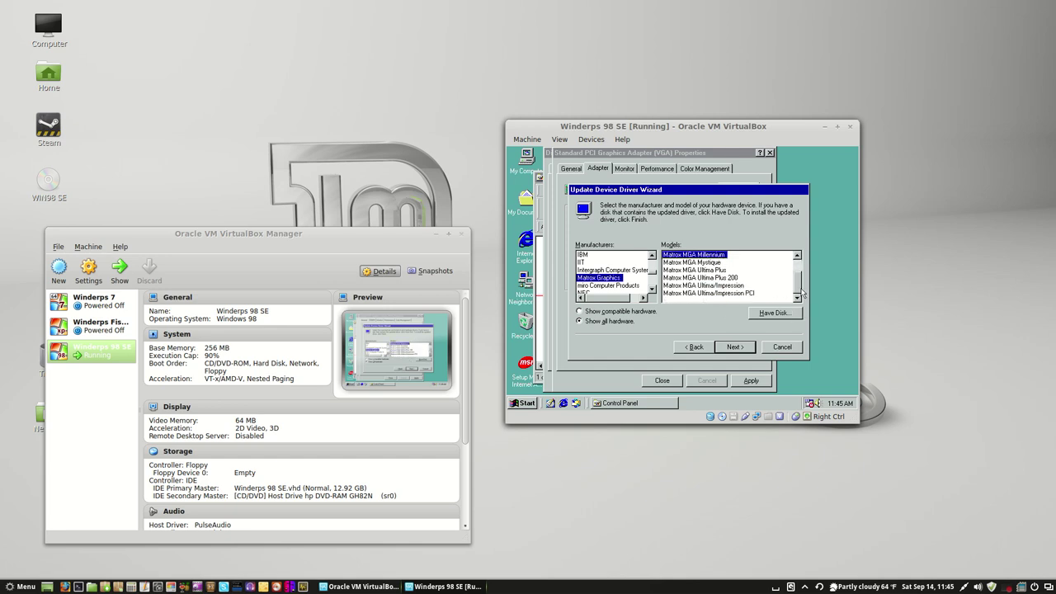
# - Accept the driver warning, start installing the Matrox files, and dismiss the Insert Disk message
pyautogui.click(748, 348)
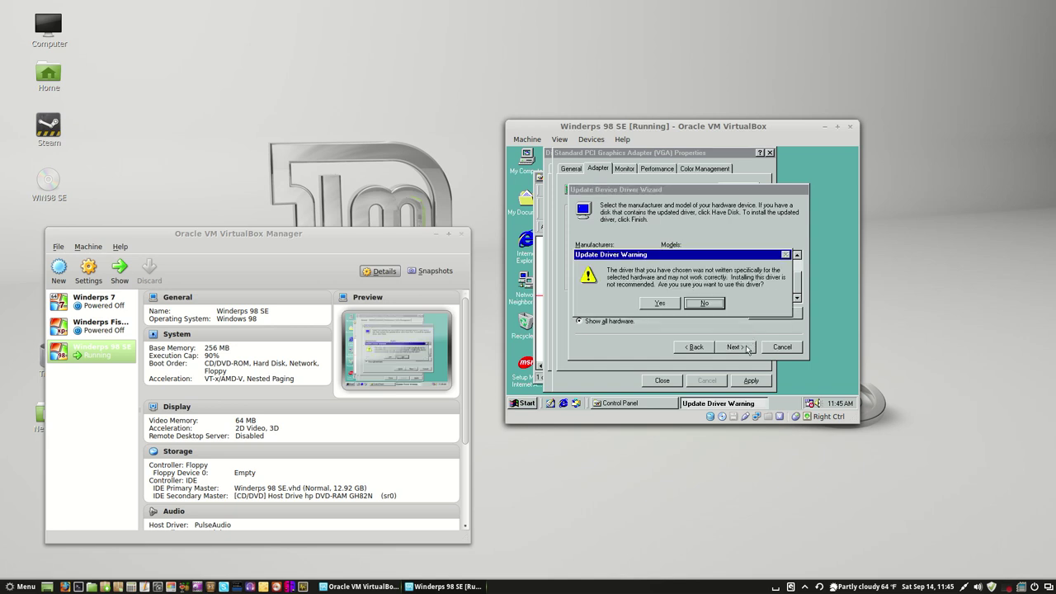
pyautogui.click(664, 302)
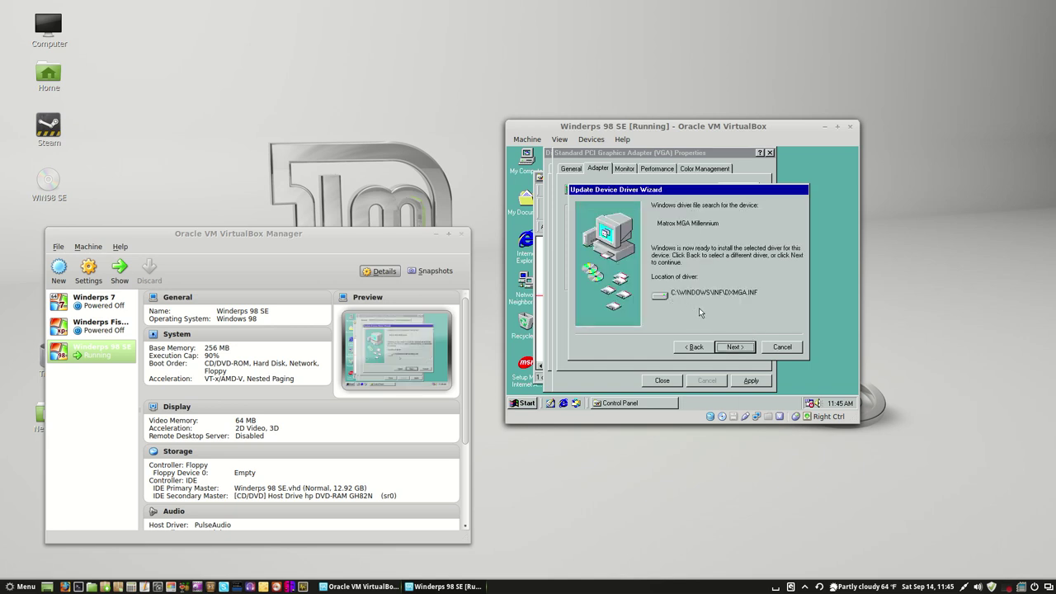
pyautogui.click(732, 347)
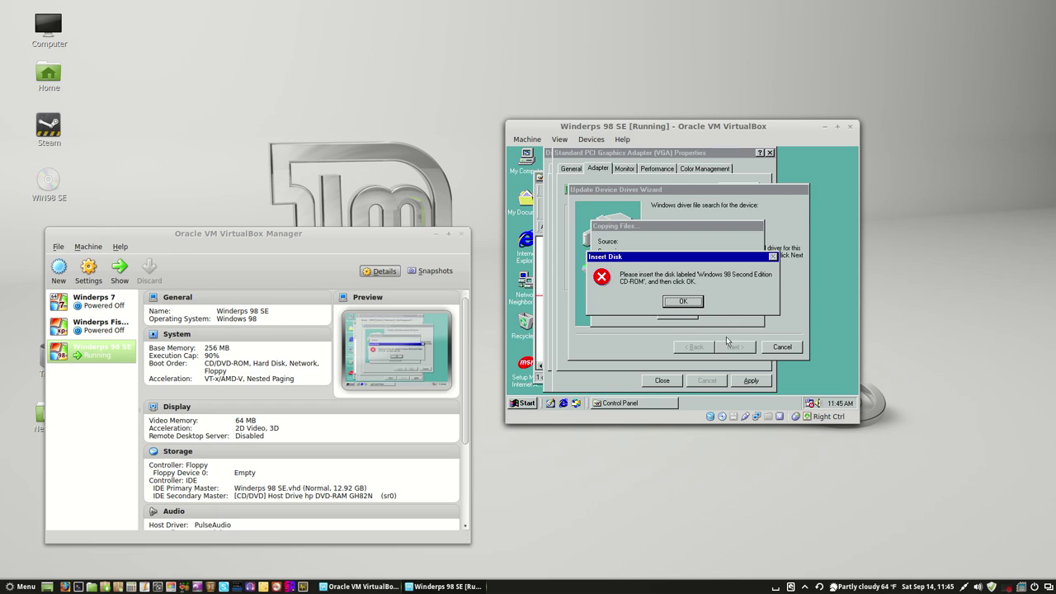
pyautogui.click(691, 309)
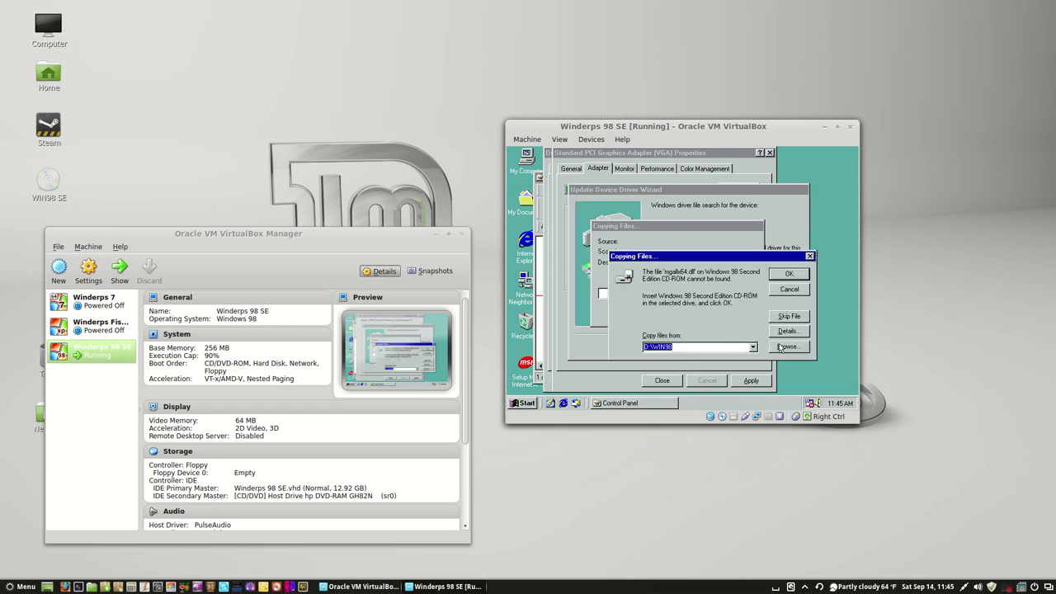
# - Set the copy source to the matrox folder on drive E: and retry
pyautogui.click(787, 279)
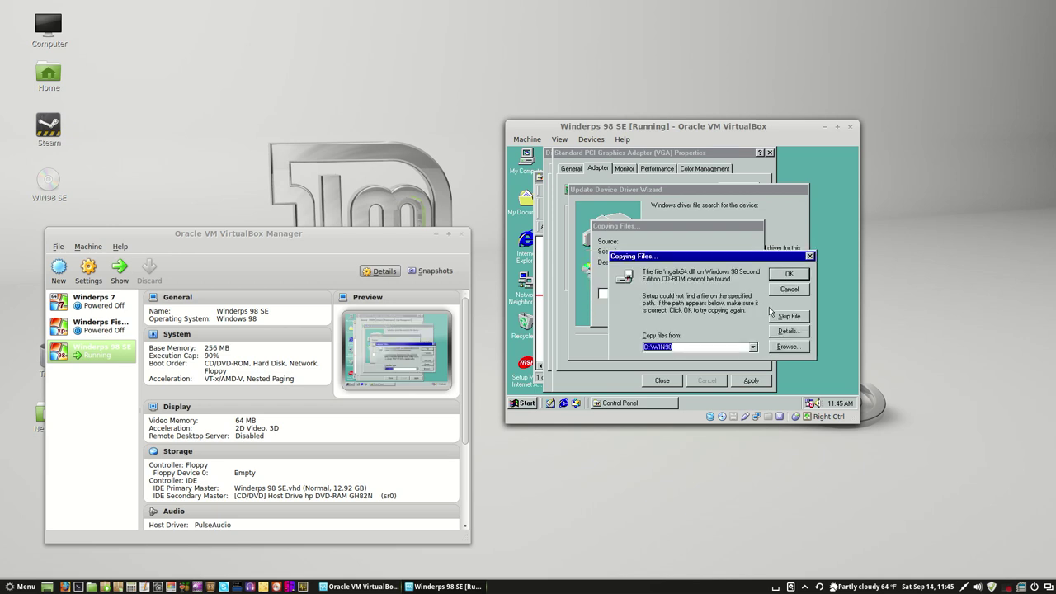
pyautogui.click(786, 347)
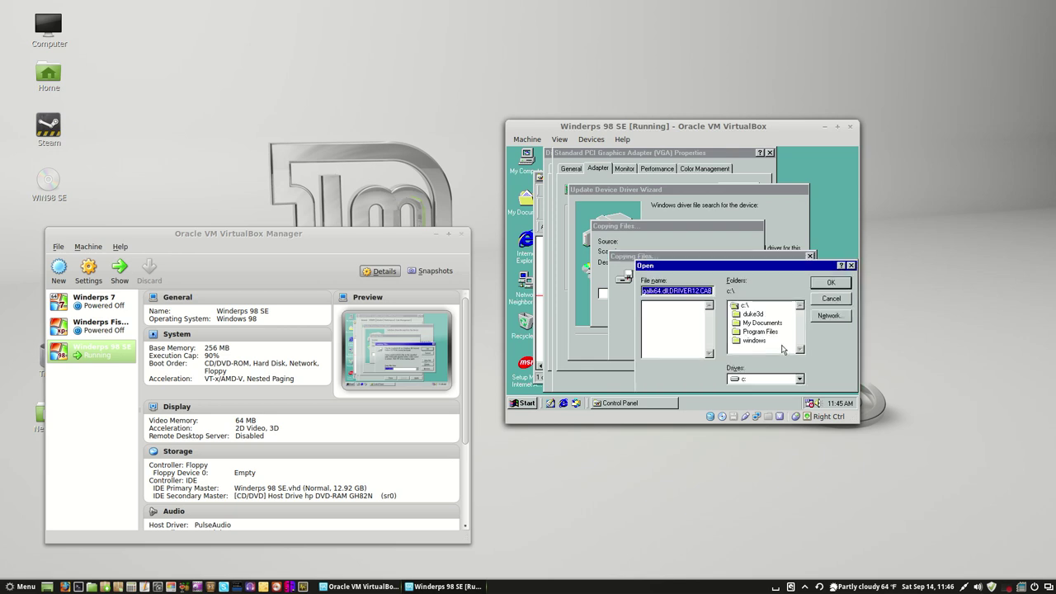
pyautogui.click(752, 376)
pyautogui.click(753, 369)
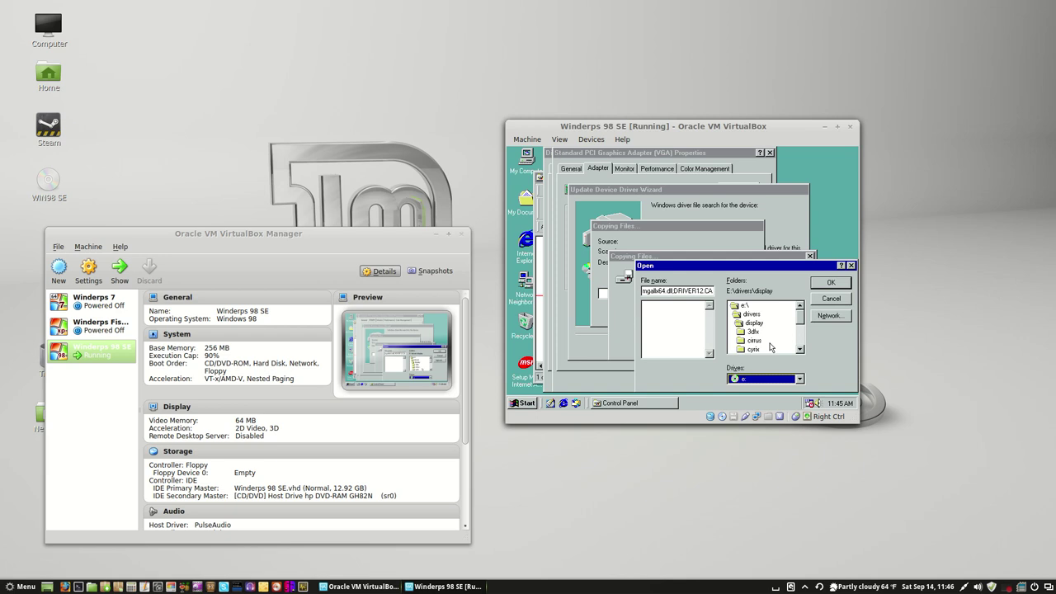
pyautogui.click(799, 349)
pyautogui.click(799, 348)
pyautogui.doubleClick(775, 341)
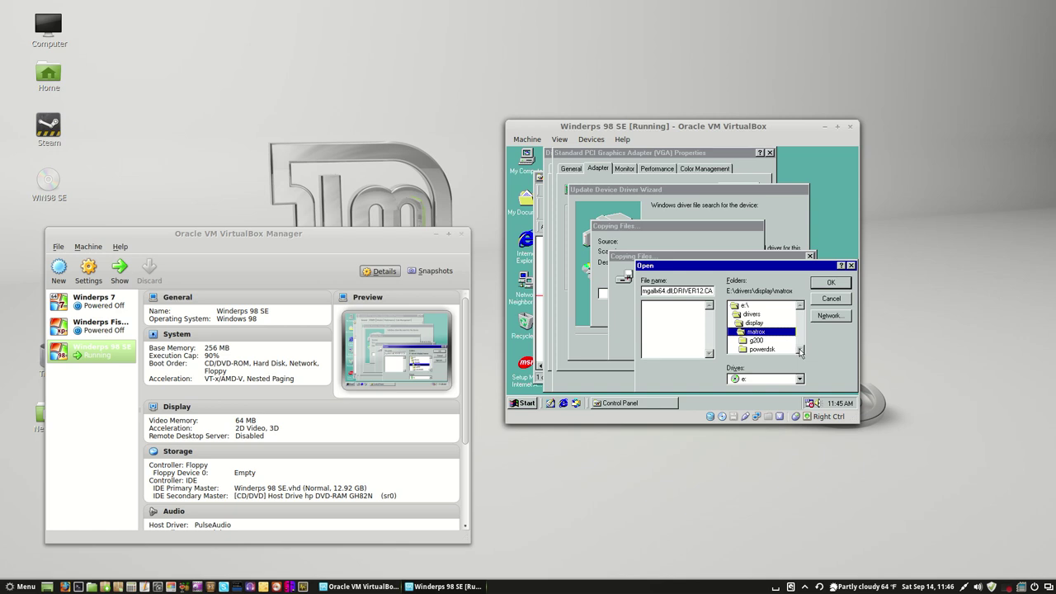
pyautogui.click(830, 283)
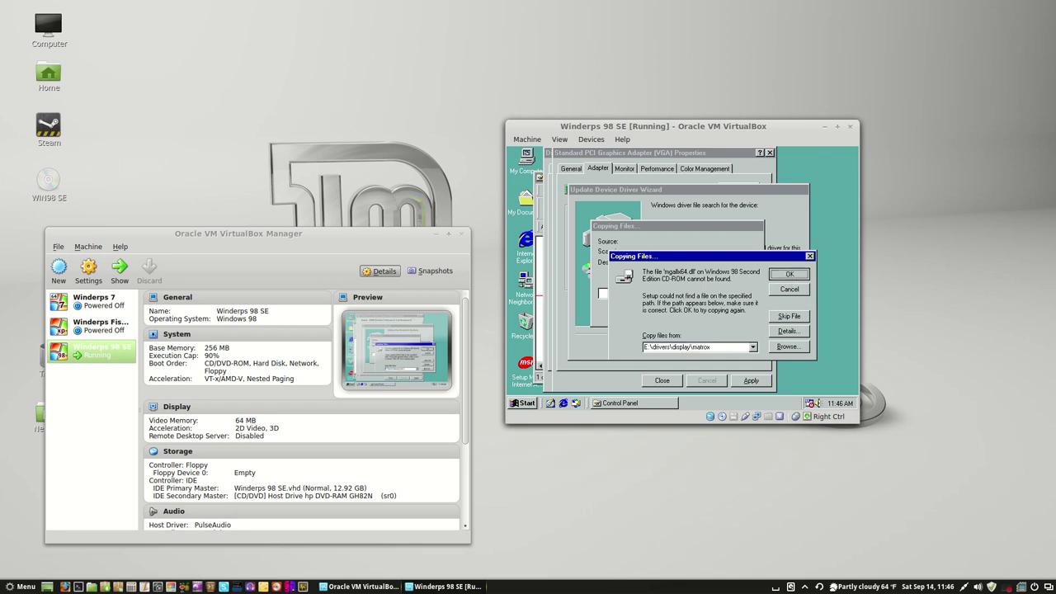
pyautogui.click(795, 278)
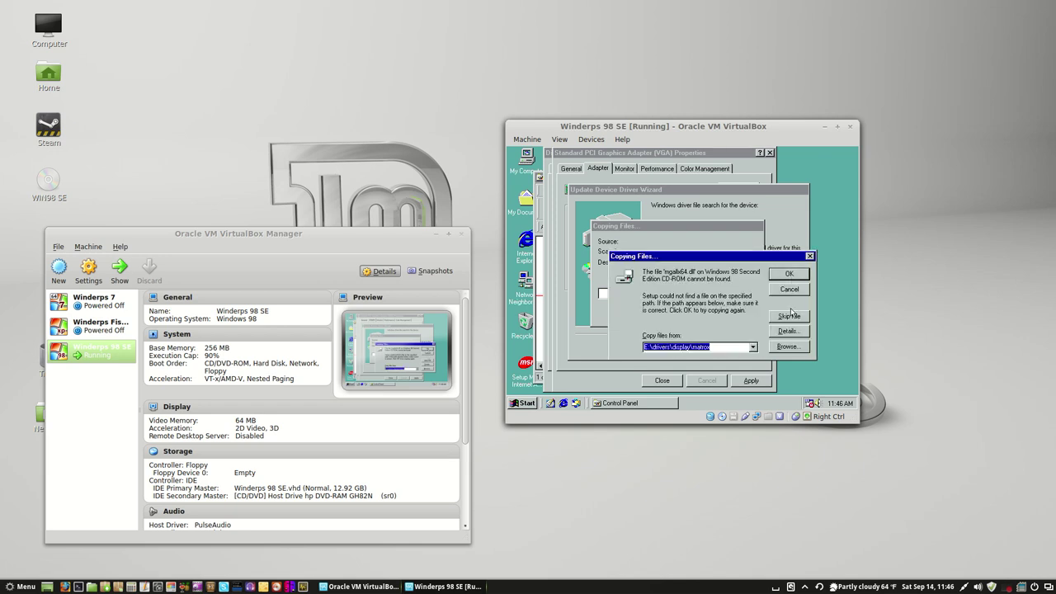
# - Point the copy source to the g200 folder, select mgallx64.dll, and retry the copy
pyautogui.click(789, 347)
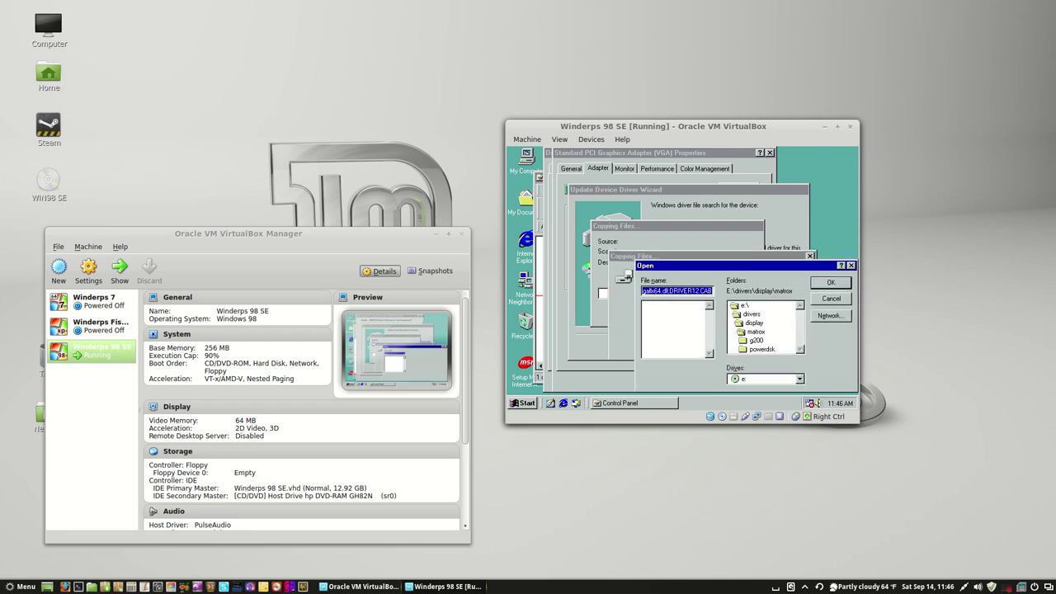
pyautogui.click(765, 341)
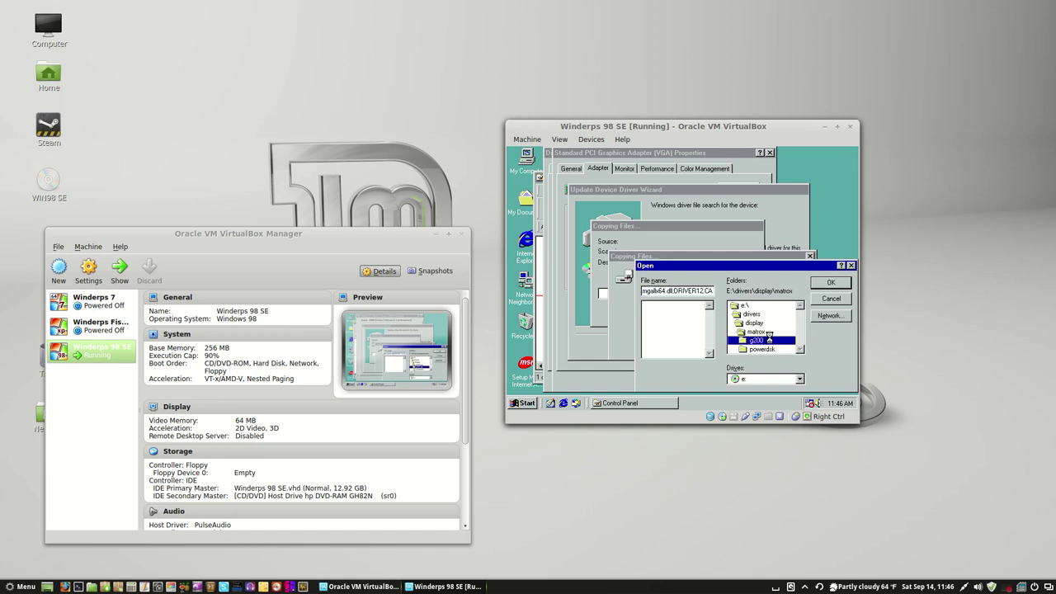
pyautogui.click(825, 285)
pyautogui.click(796, 276)
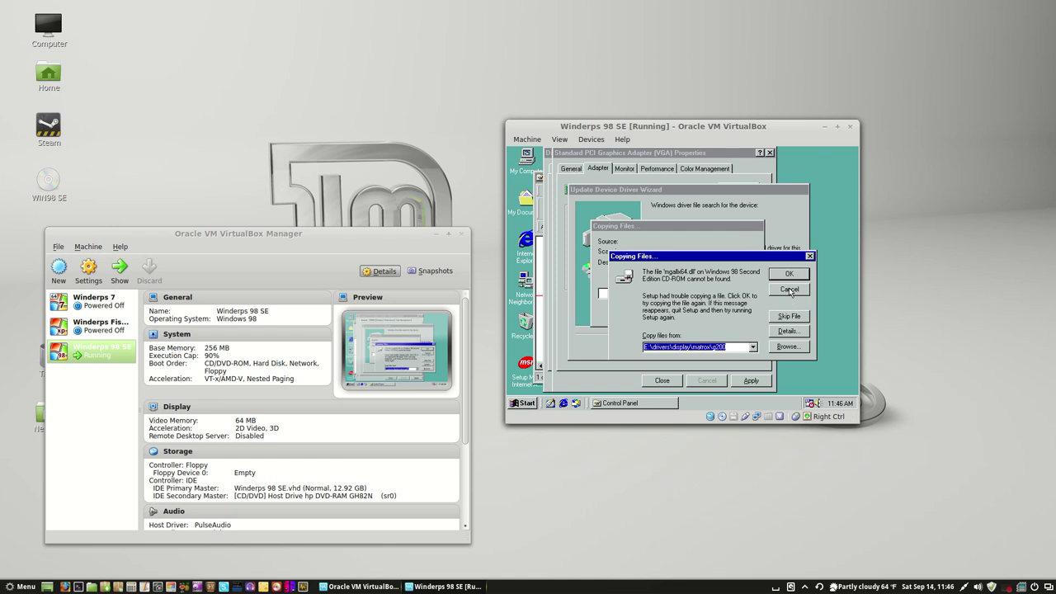
pyautogui.click(788, 347)
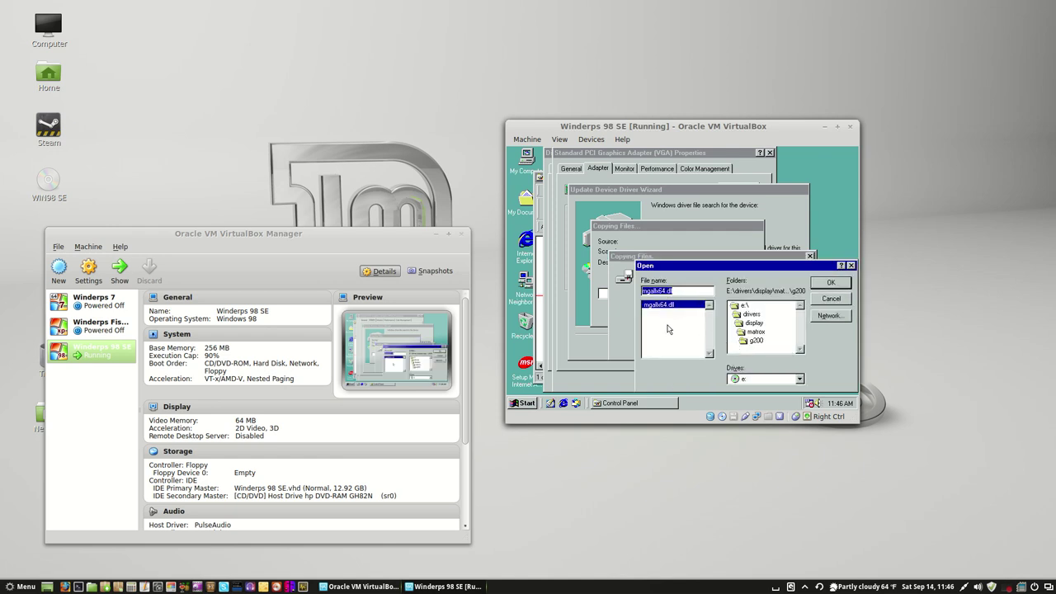
pyautogui.click(662, 307)
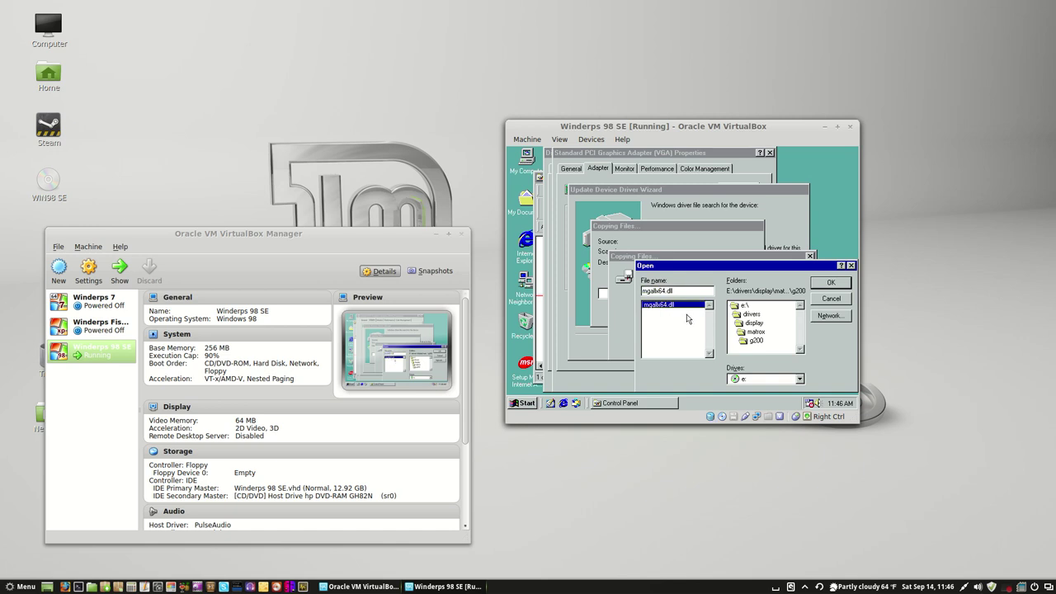
pyautogui.click(828, 283)
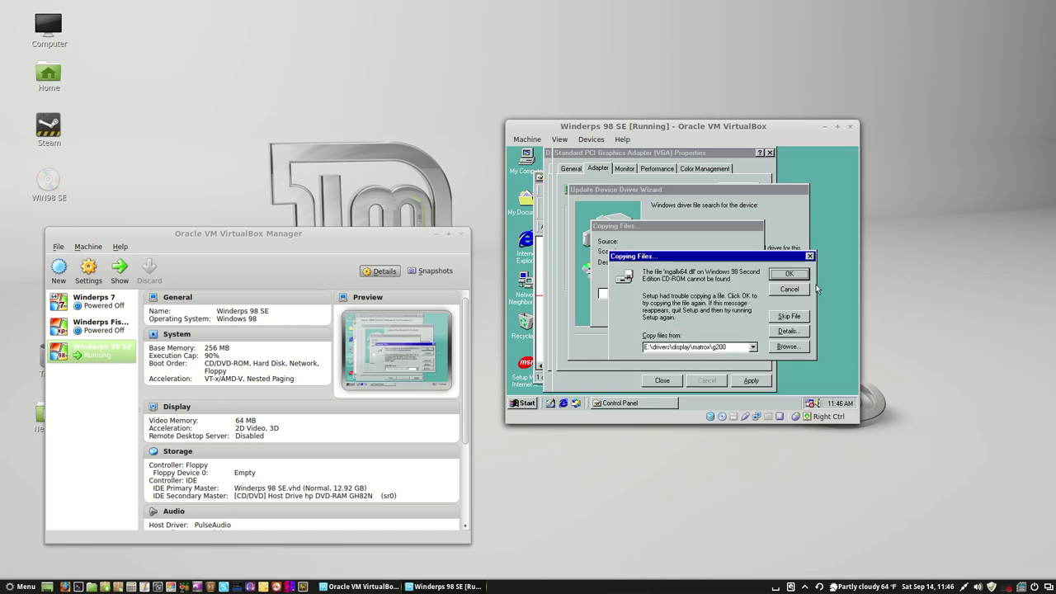
pyautogui.click(788, 276)
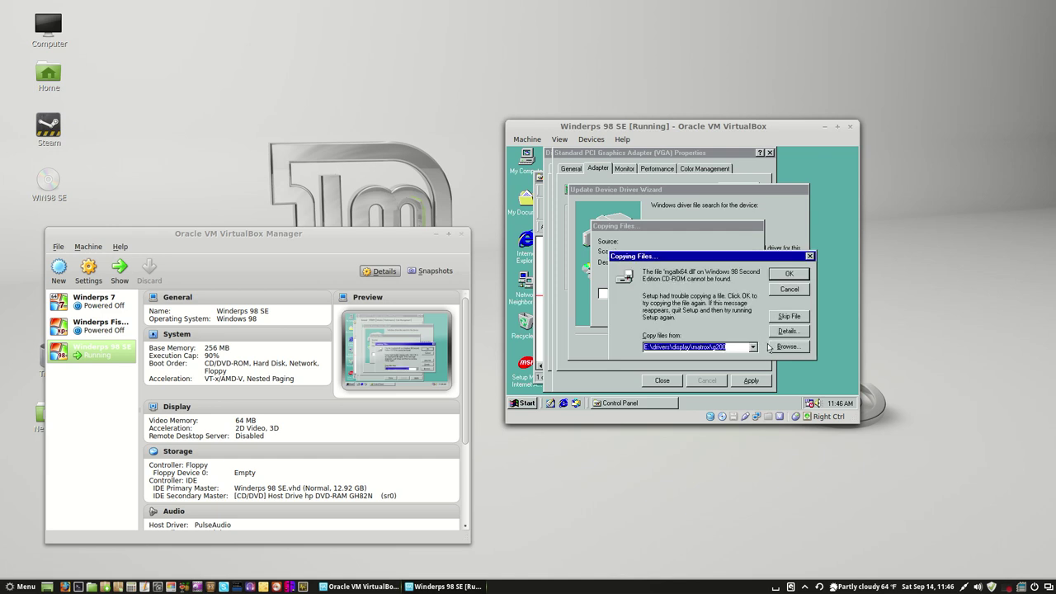
# - Dismiss the Insert Disk prompts and retry until setup asks for mgapdx64.vxd, then press Ctrl+Alt+Del
pyautogui.click(789, 289)
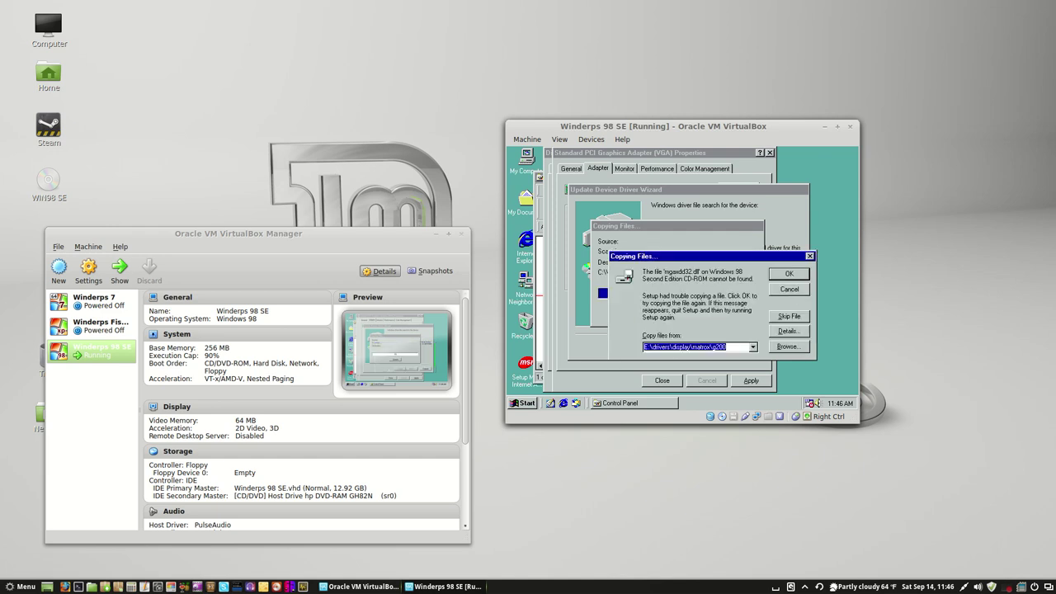
pyautogui.click(683, 301)
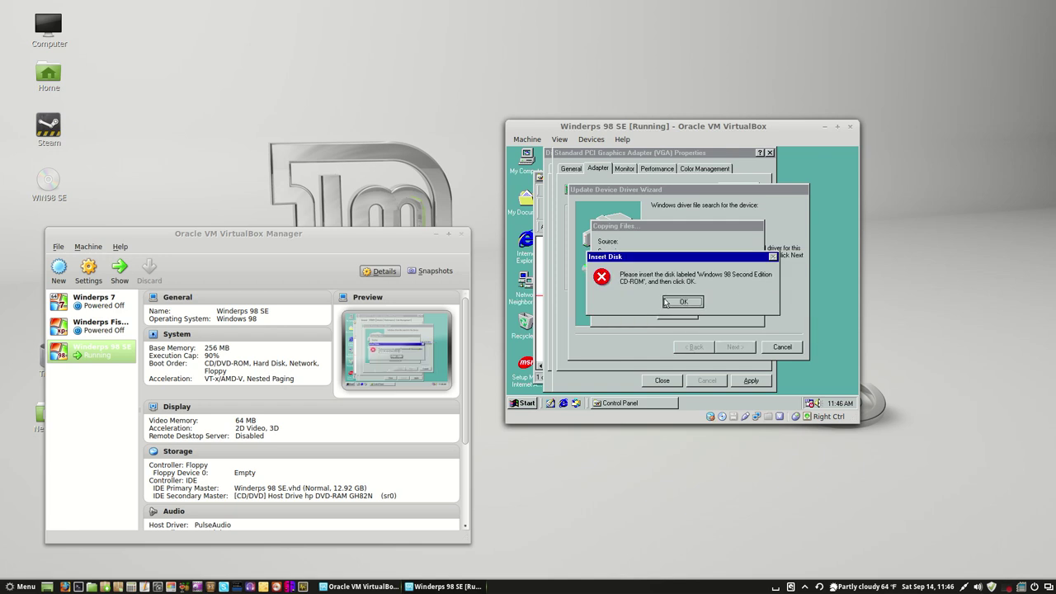
pyautogui.click(797, 332)
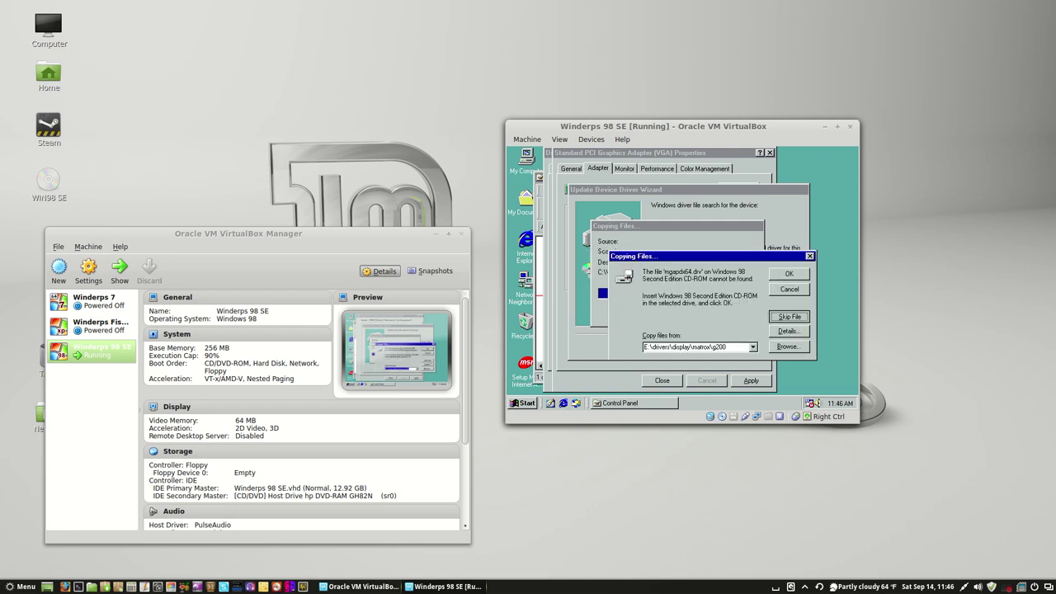
pyautogui.click(789, 290)
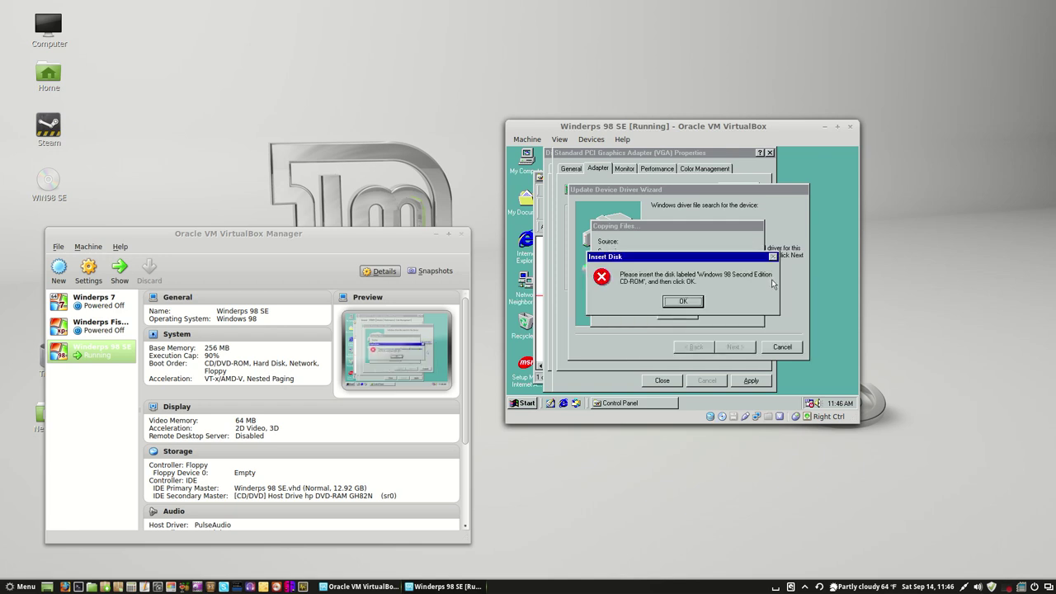
pyautogui.click(676, 303)
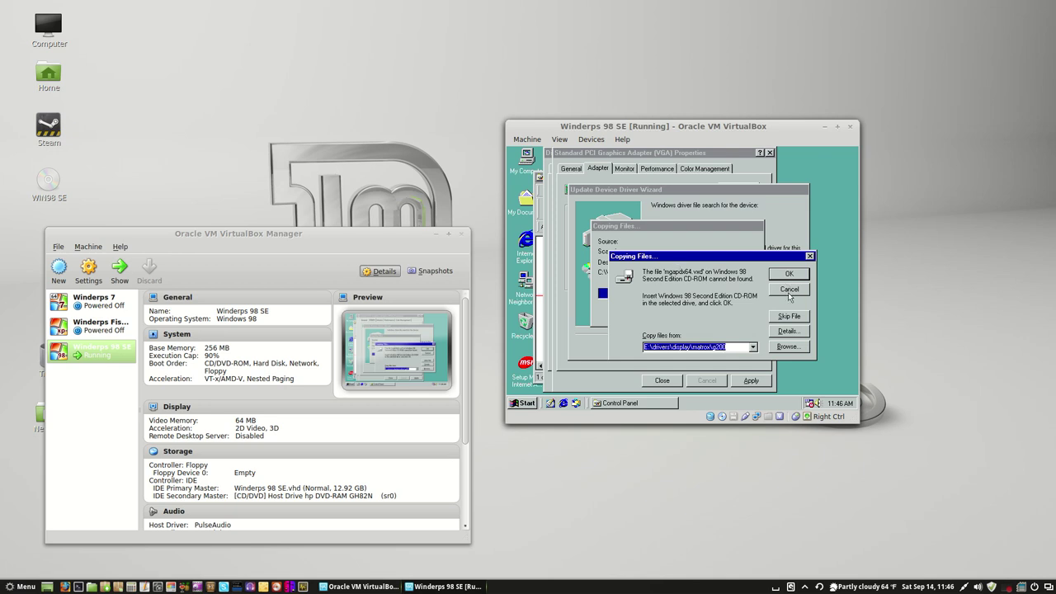
pyautogui.hotkey('ctrl', 'alt', 'Delete')
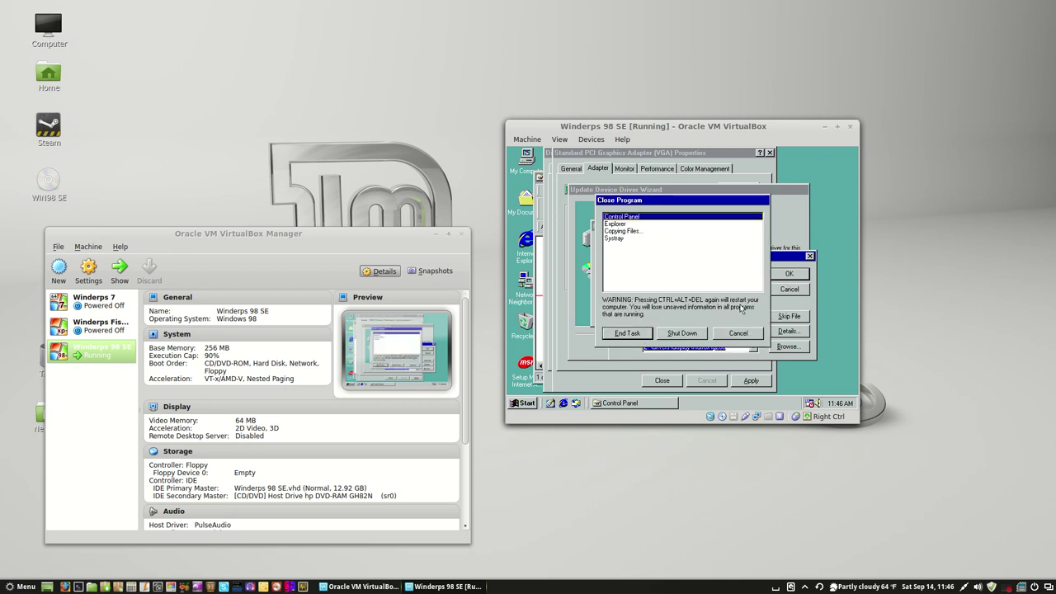
# - End the hung Copying Files task and close the Control Panel window
pyautogui.click(623, 231)
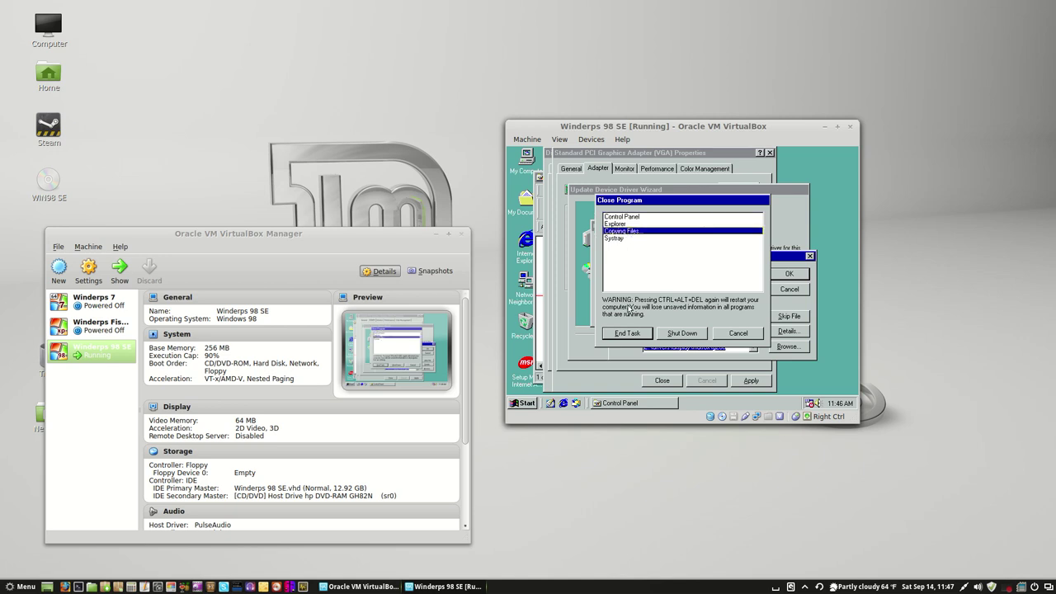
pyautogui.click(629, 332)
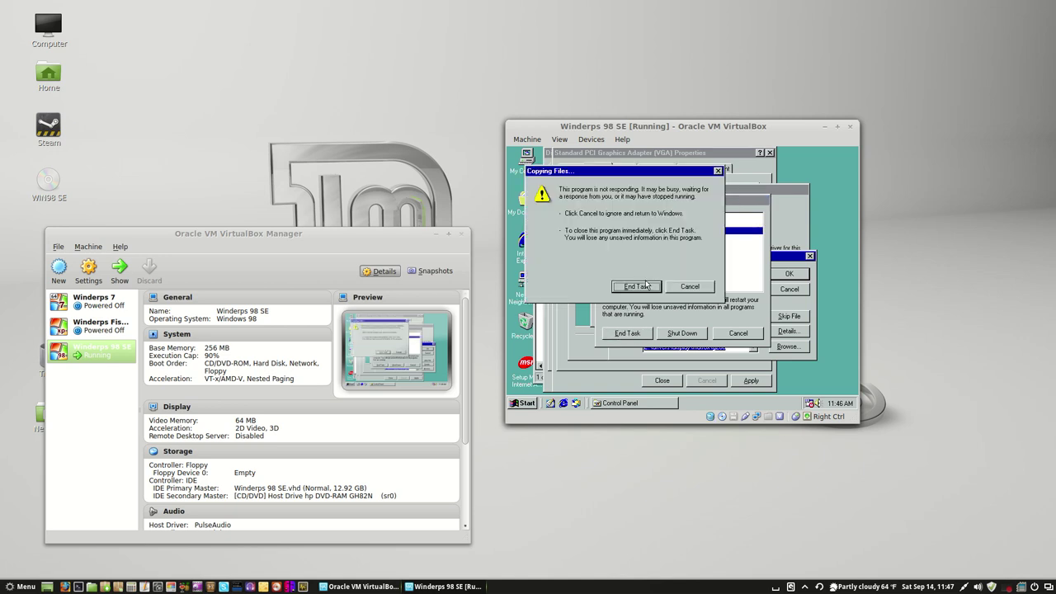
pyautogui.click(649, 286)
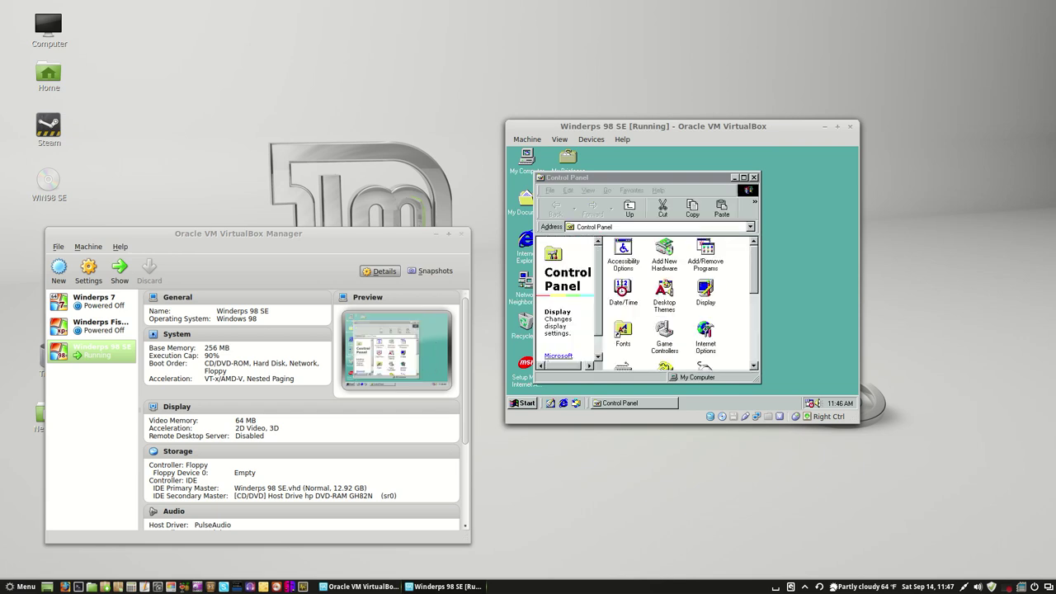
pyautogui.click(754, 177)
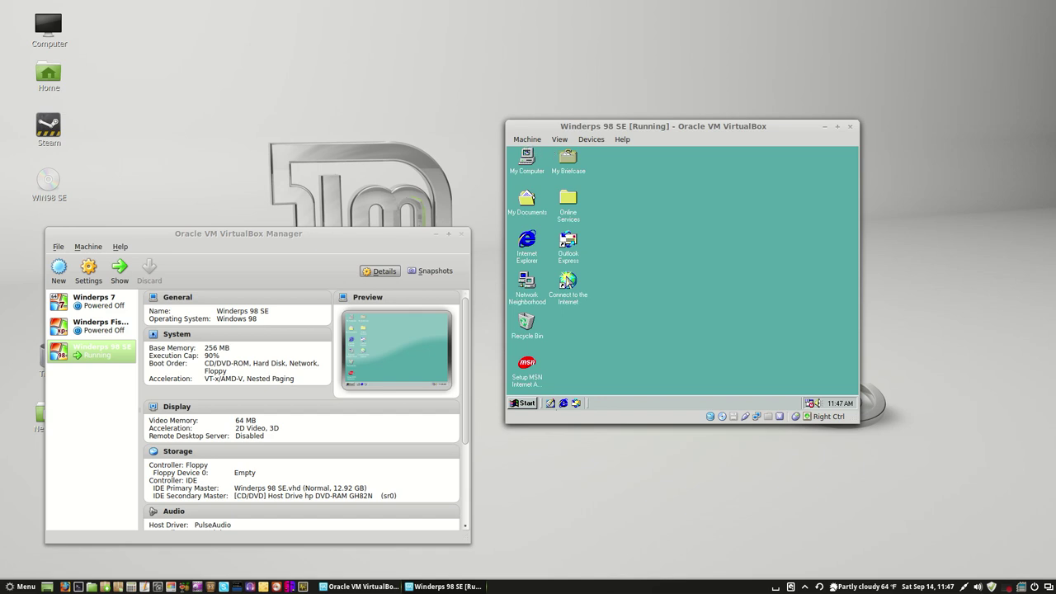
# - Shut down the Windows 98 guest via Start > Shut Down and confirm with OK
pyautogui.click(524, 404)
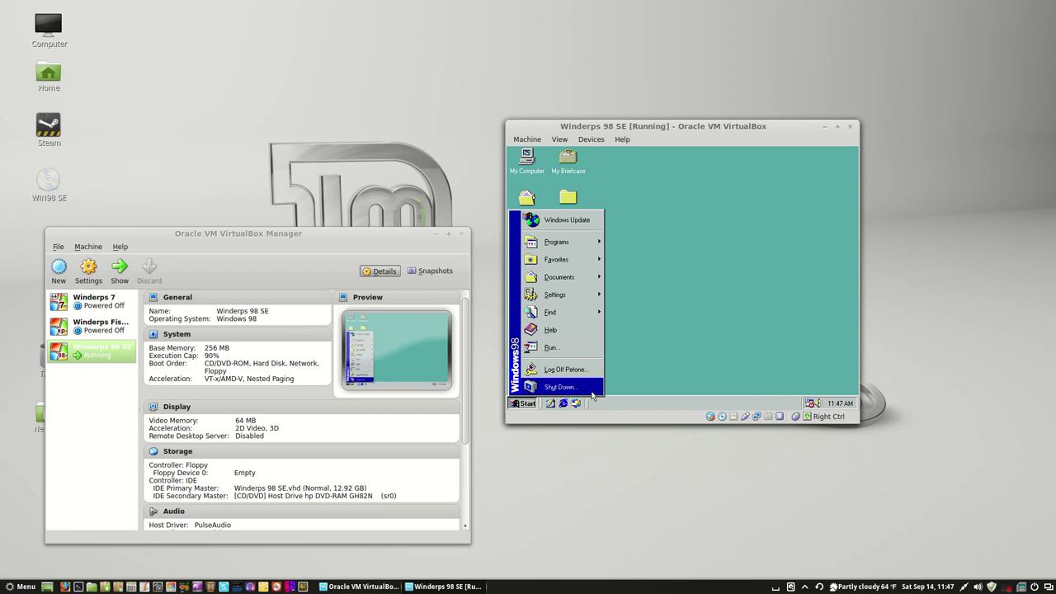
pyautogui.click(591, 391)
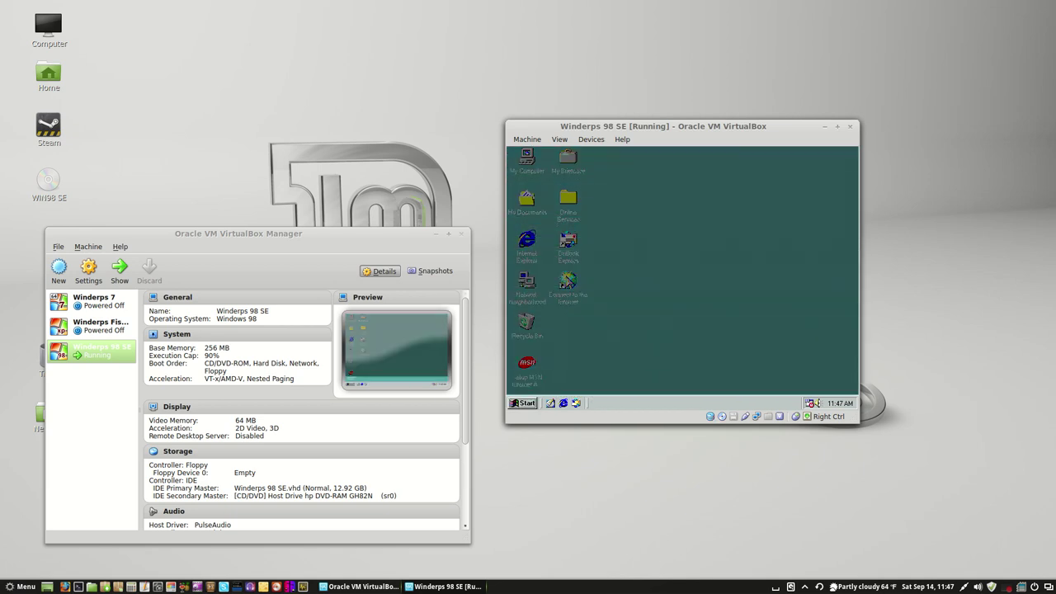
pyautogui.click(649, 283)
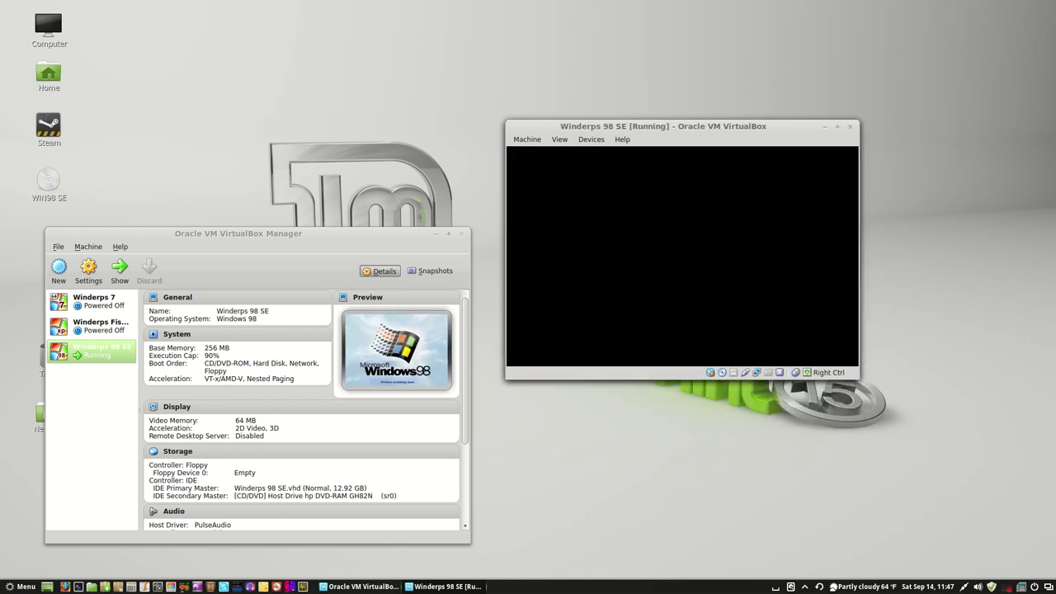
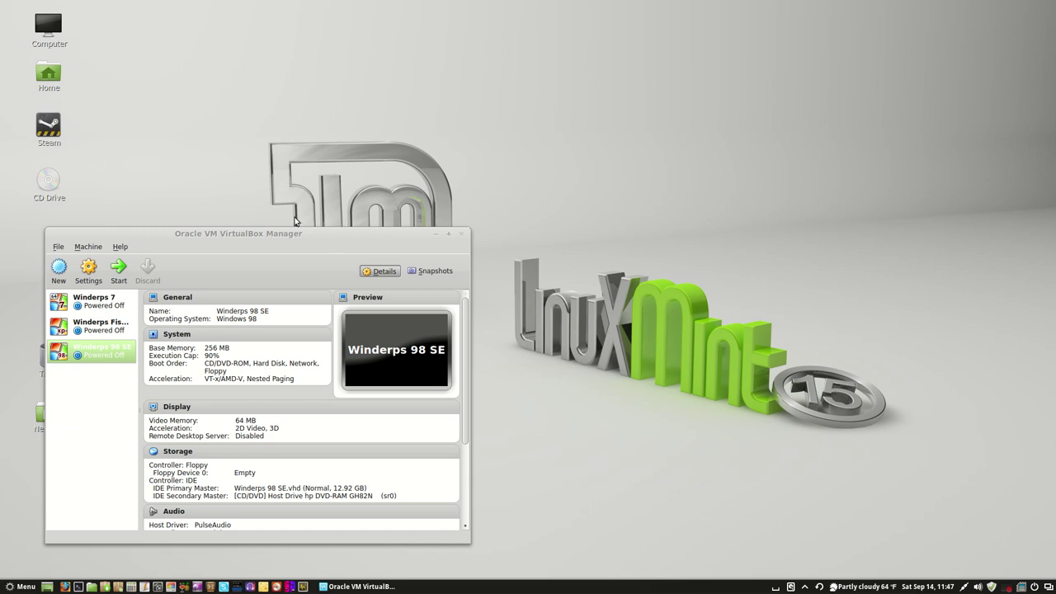
# - Close the VirtualBox Manager window and eject the CD Drive from the desktop
pyautogui.moveTo(305, 235); pyautogui.dragTo(429, 212)
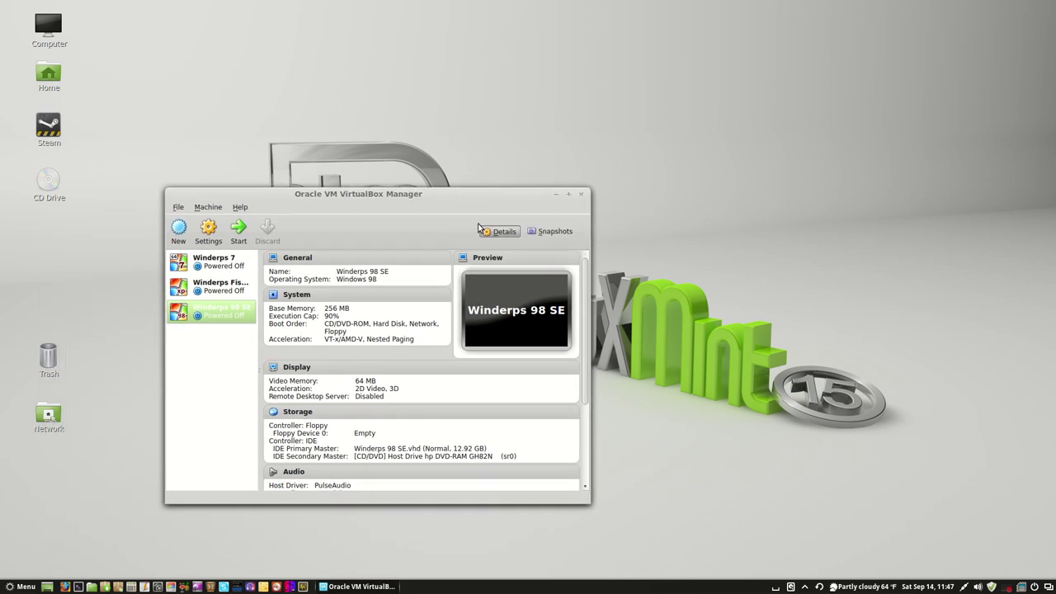
pyautogui.click(581, 200)
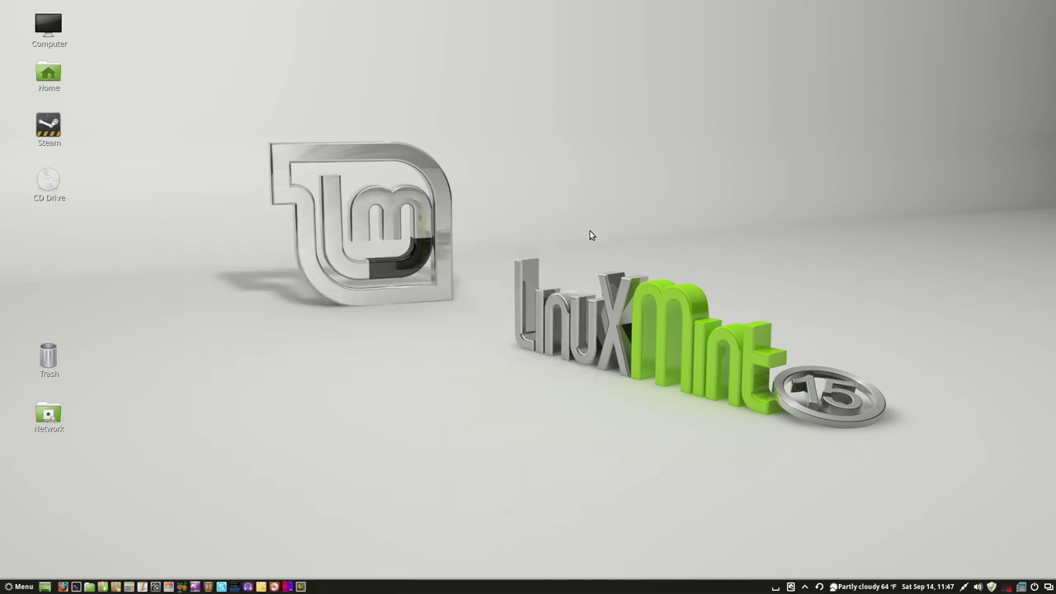
pyautogui.rightClick(49, 189)
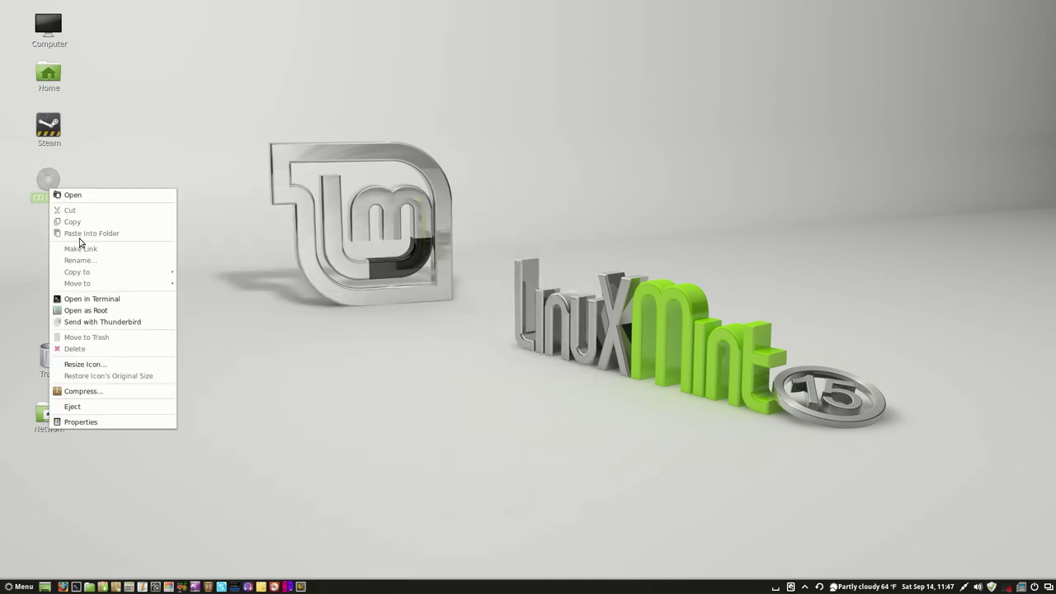
pyautogui.click(91, 406)
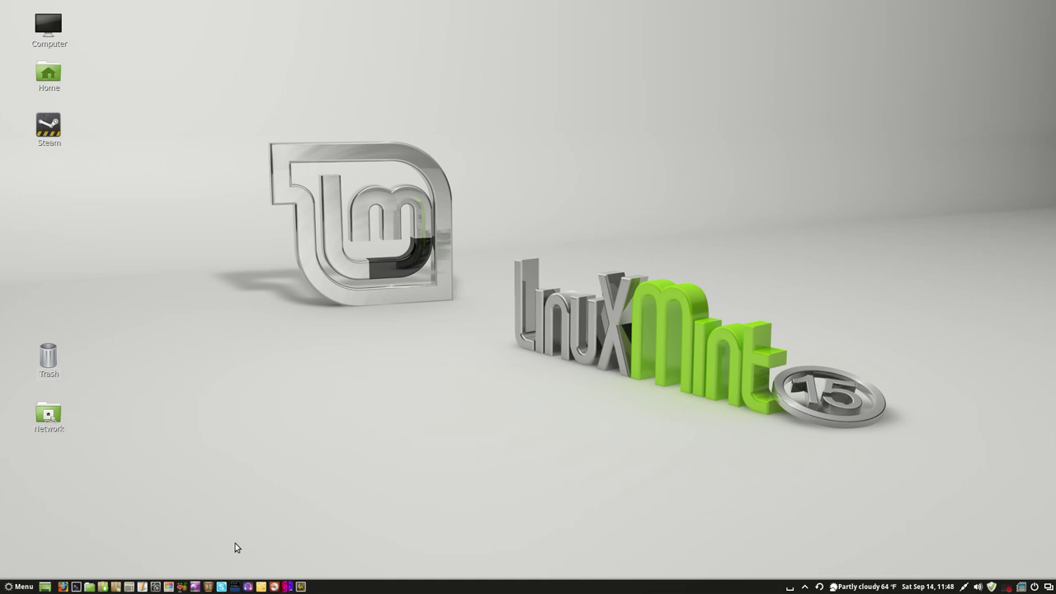
# - Refresh the available updates in Update Manager, dismiss the resulting error, and close it
pyautogui.click(991, 586)
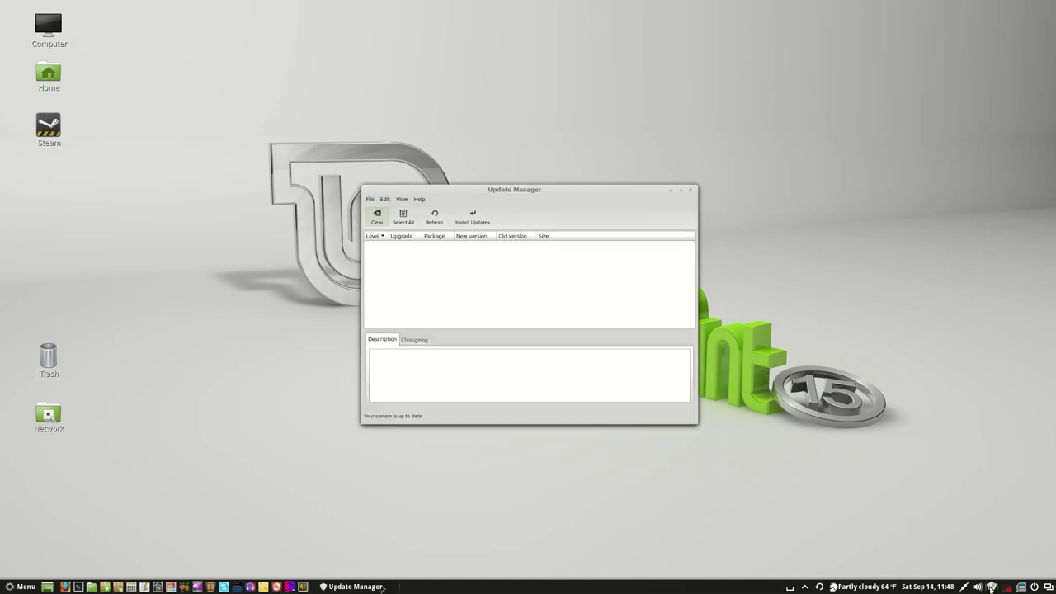
pyautogui.click(404, 190)
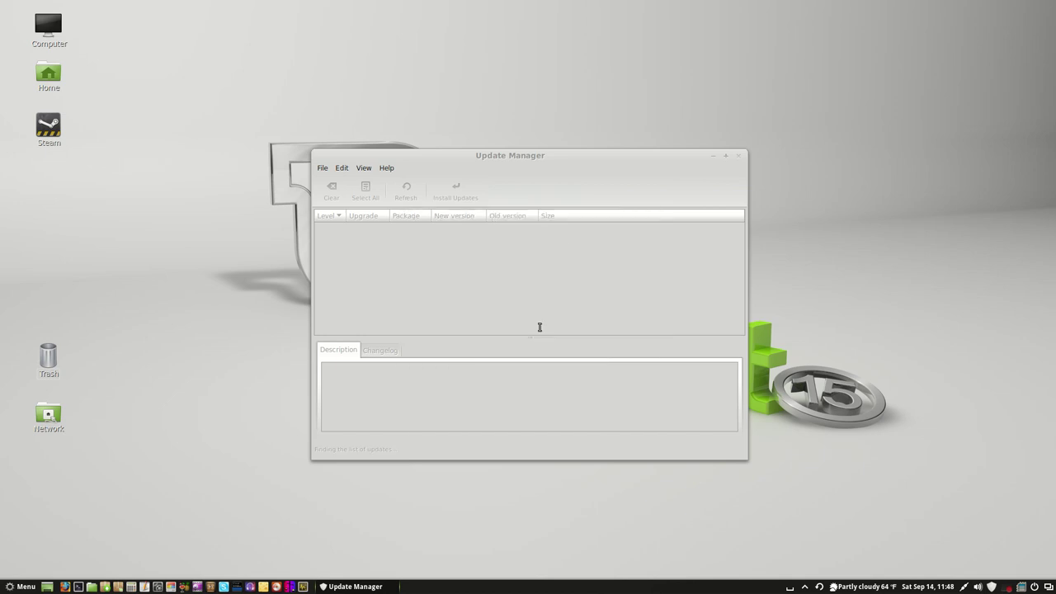
pyautogui.click(636, 368)
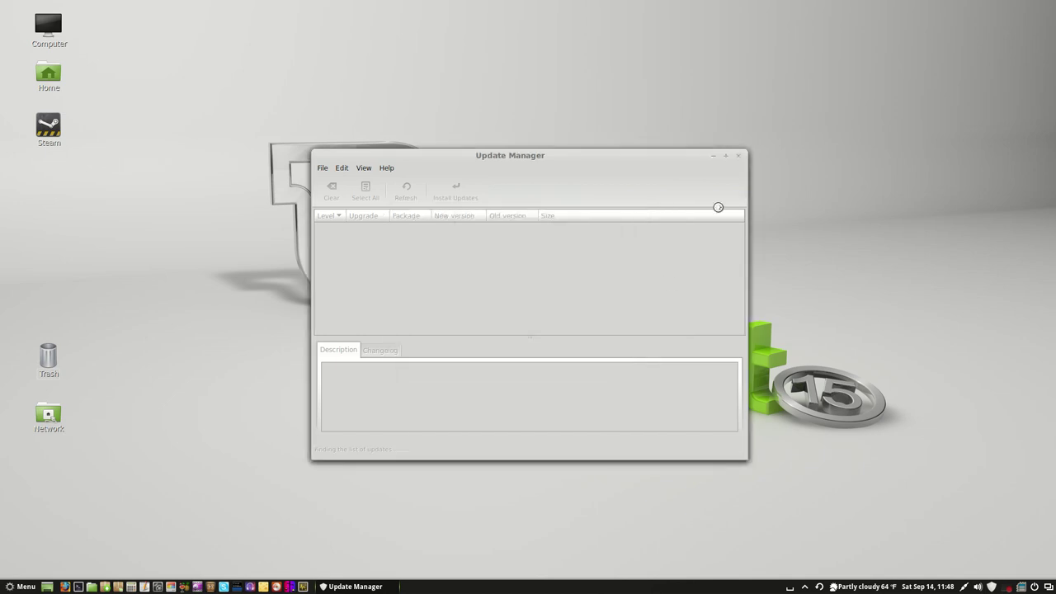
pyautogui.click(738, 157)
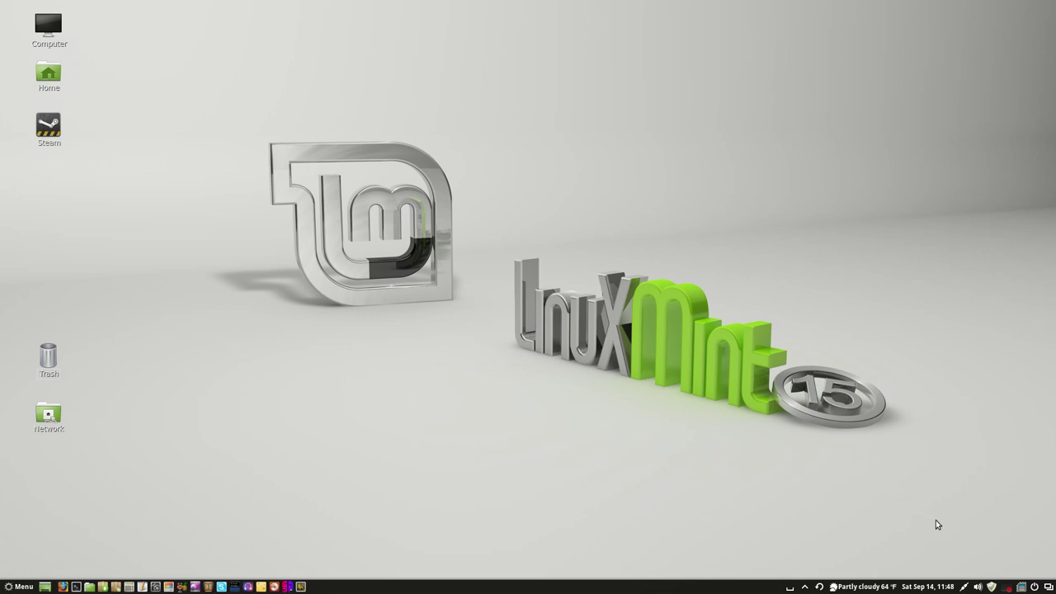
pyautogui.click(20, 586)
# - Browse the Cinnamon menu categories and Wine list, ending on Games with DOSBox Emulator
pyautogui.moveTo(89, 440)
pyautogui.moveTo(91, 462)
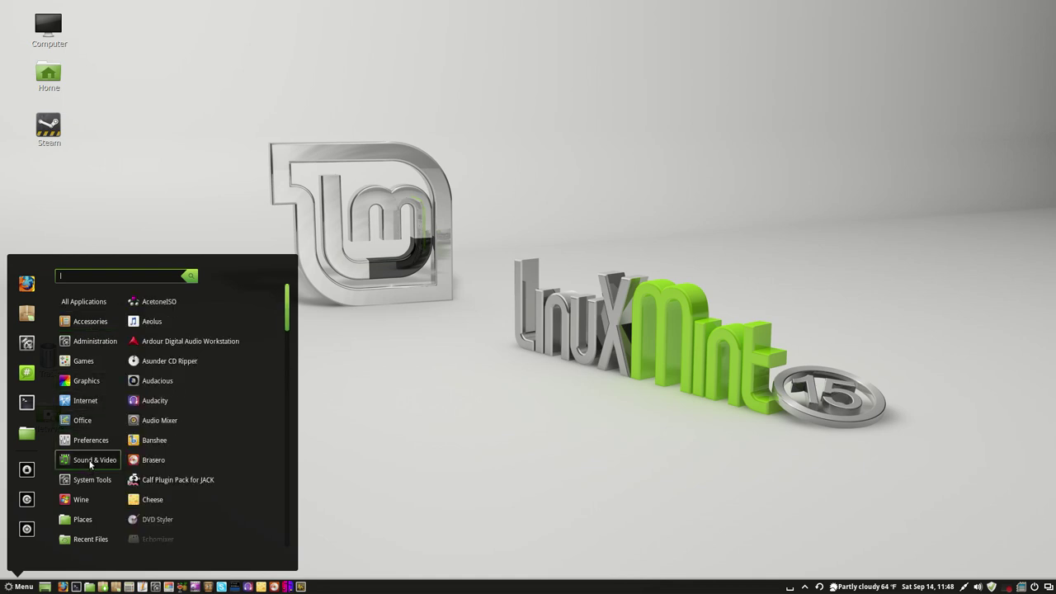
pyautogui.moveTo(83, 499)
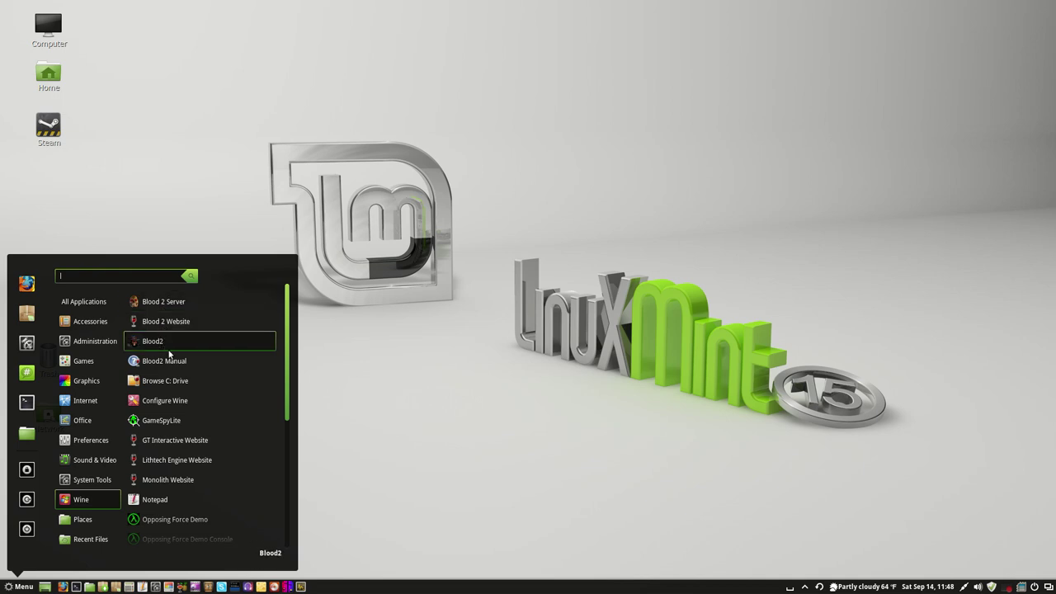
pyautogui.scroll(-2, 168, 353)
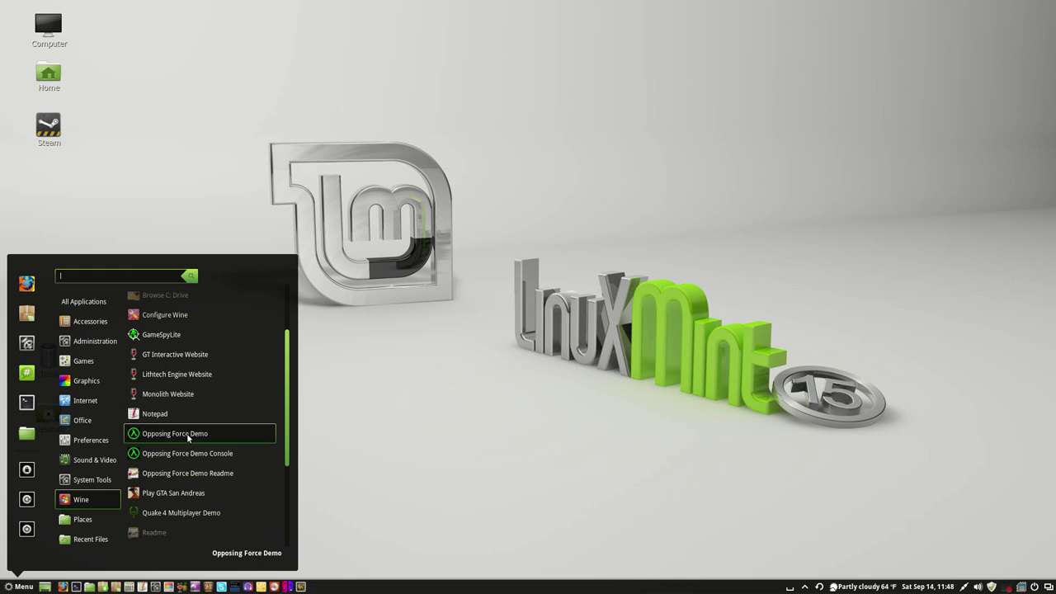
pyautogui.scroll(-1, 186, 435)
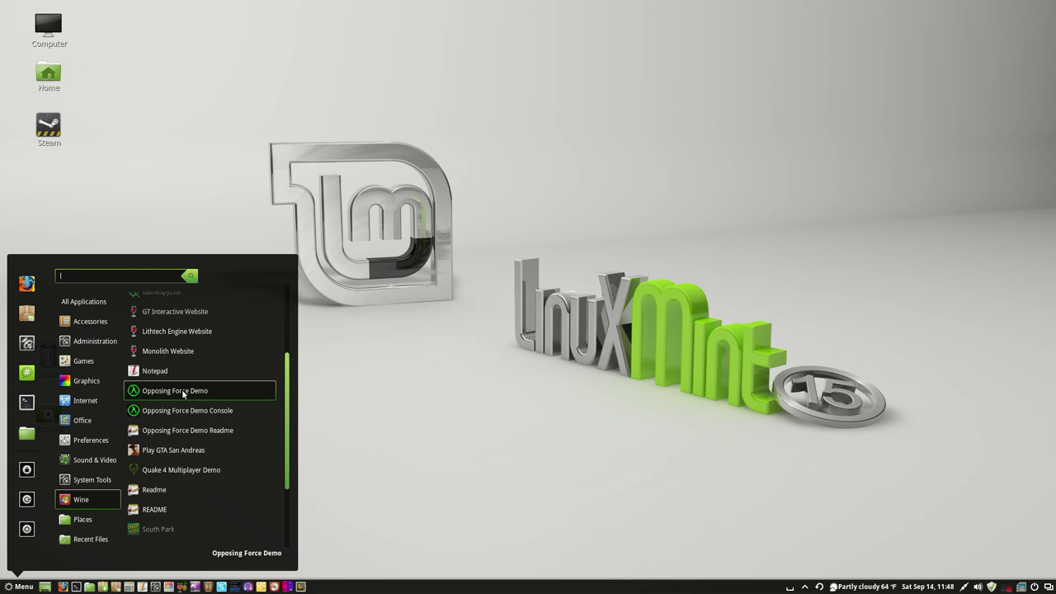
pyautogui.scroll(-2, 182, 391)
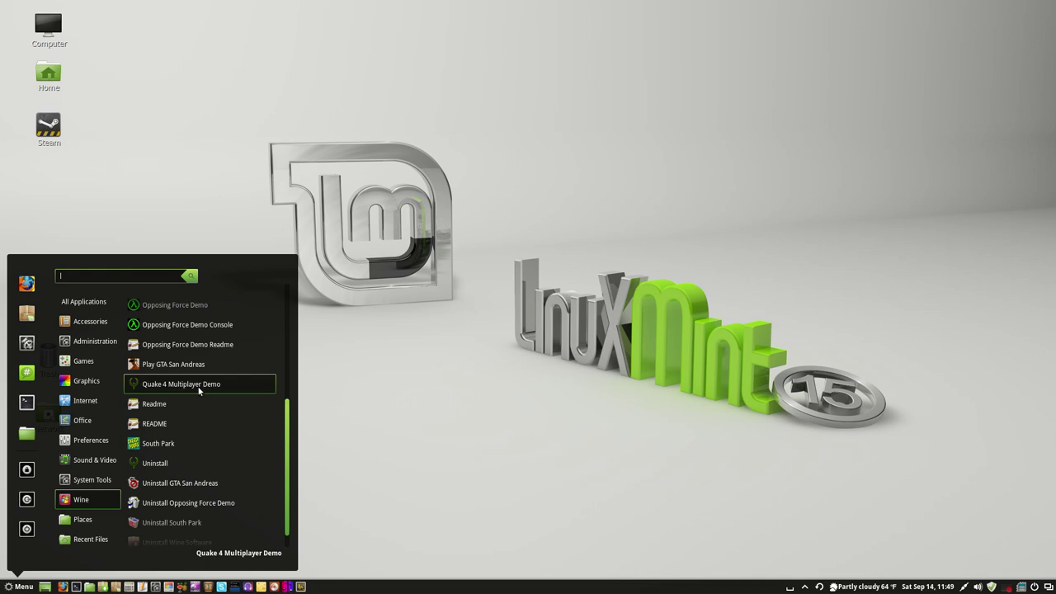
pyautogui.scroll(-1, 199, 391)
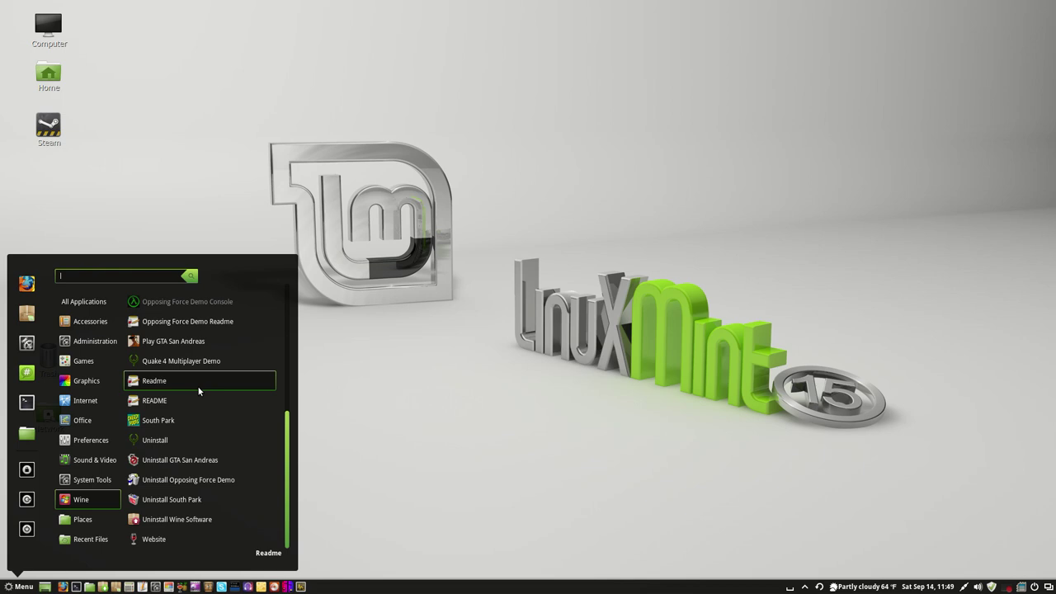
pyautogui.scroll(3, 184, 404)
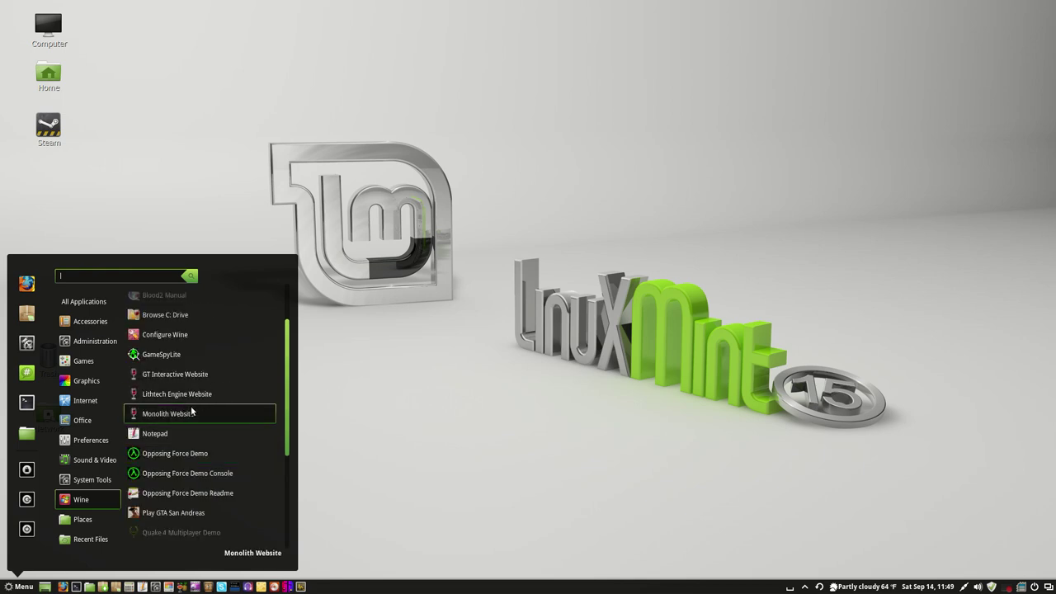
pyautogui.scroll(2, 223, 406)
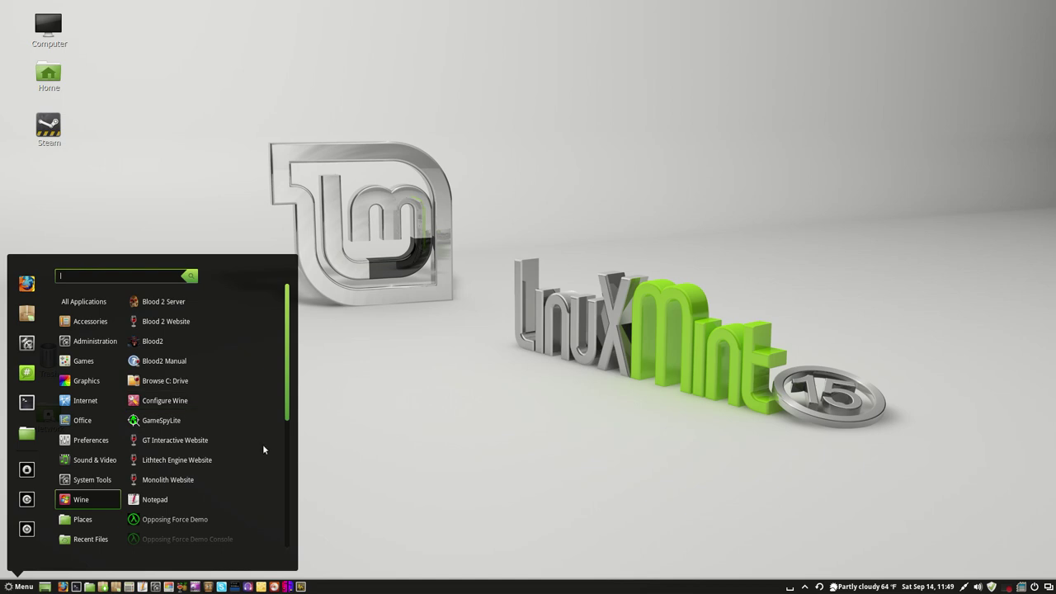
pyautogui.moveTo(86, 363)
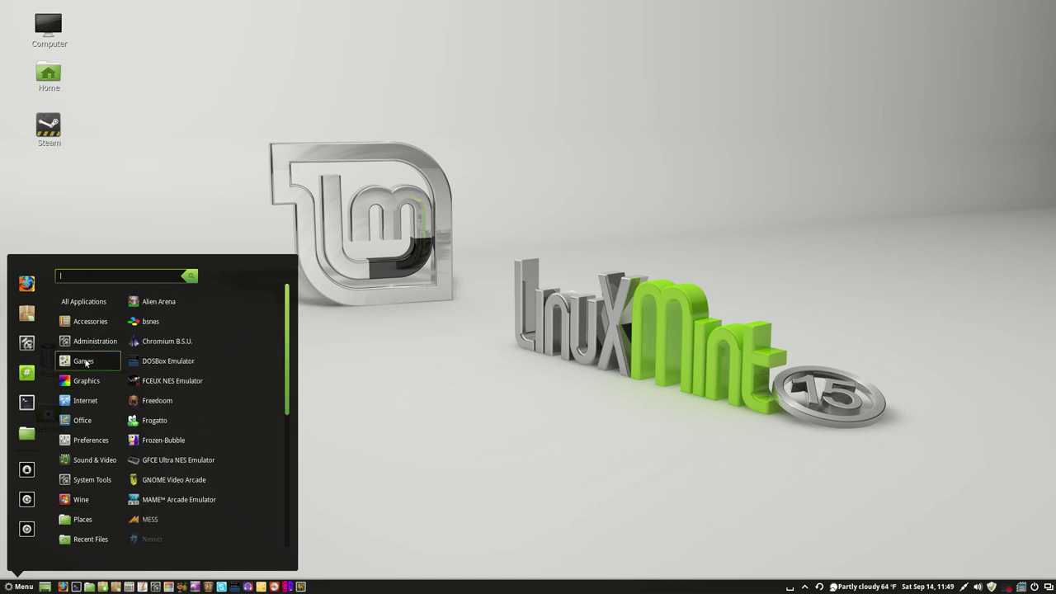
# - Launch DOSBox Emulator, mount the user's ~/gaming folder as drive C, and switch to C:
pyautogui.click(147, 366)
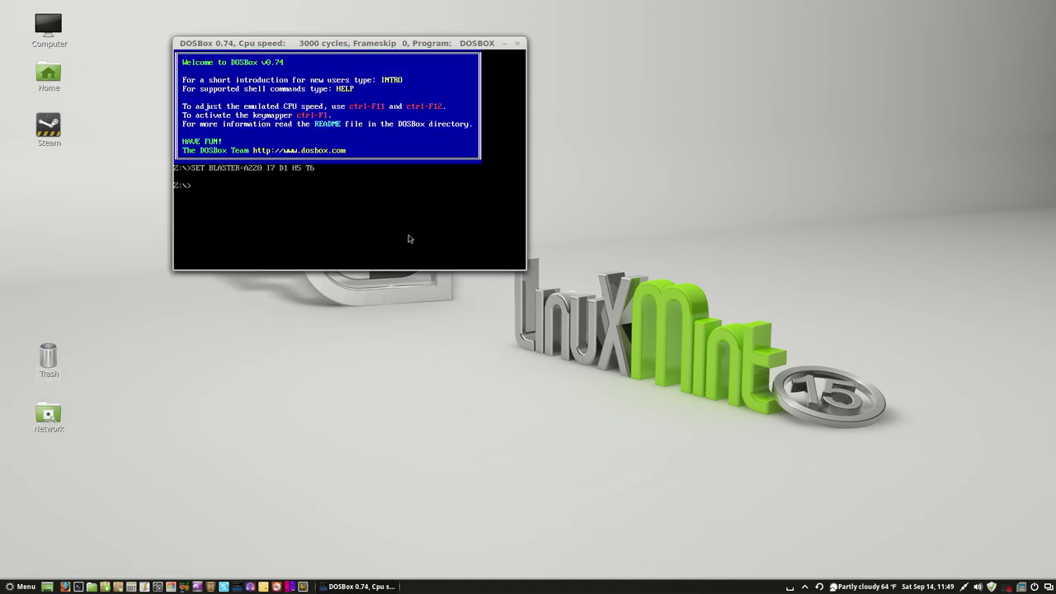
pyautogui.write('mount')
pyautogui.write('c /home/naugle/gaming')
pyautogui.press('Return')
pyautogui.write('C:')
pyautogui.press('Return')
# - List drive C, change into the WOLF3D directory, list it, and run wolfsetup
pyautogui.write('dir')
pyautogui.press('Return')
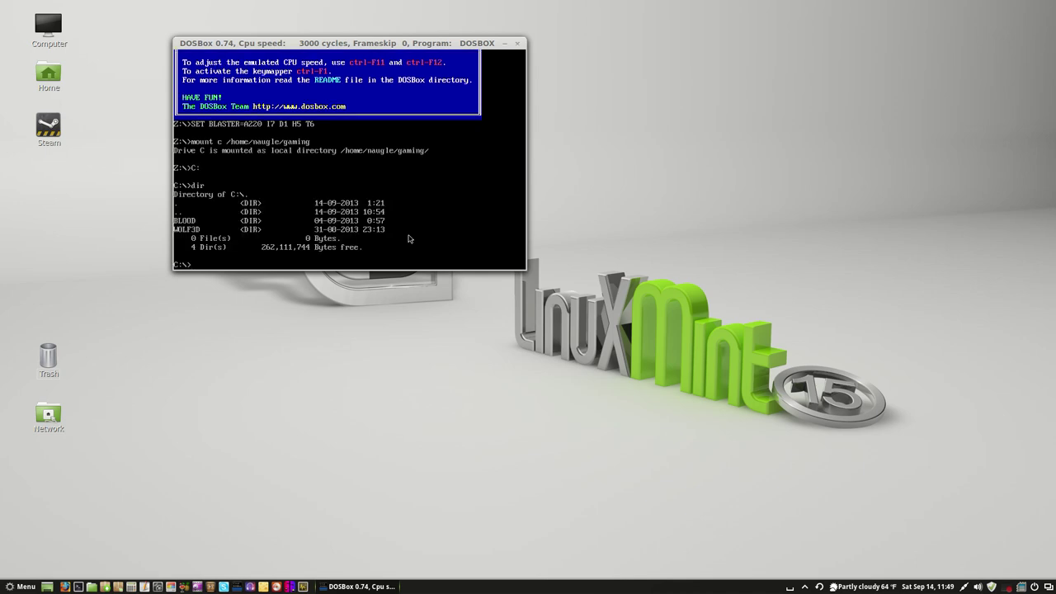
pyautogui.write('cd wolf3d')
pyautogui.press('Return')
pyautogui.write('dir')
pyautogui.press('Return')
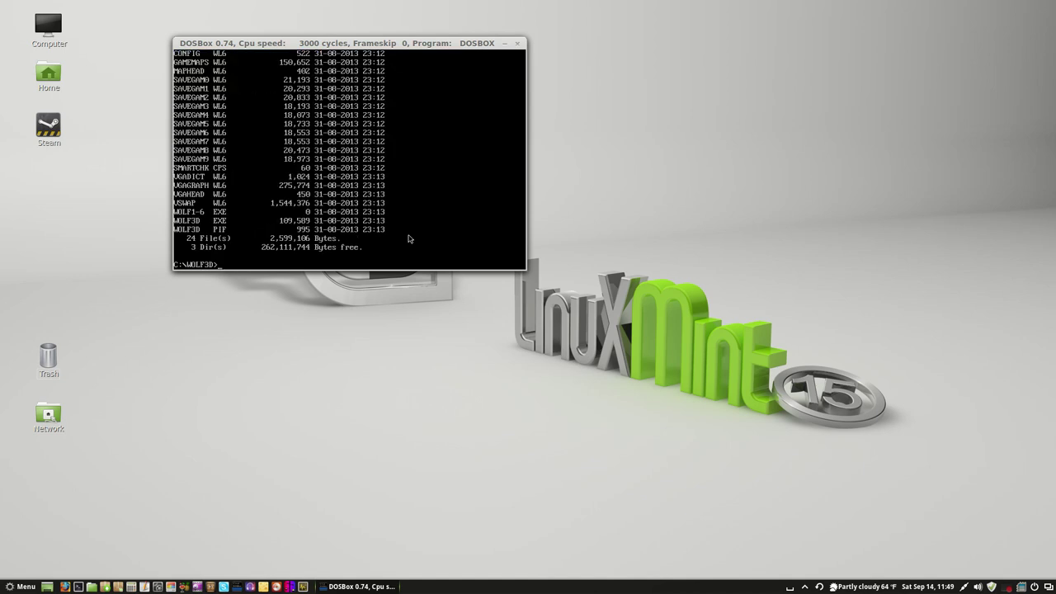
pyautogui.write('wolf')
pyautogui.write('set')
pyautogui.write('up')
pyautogui.press('Return')
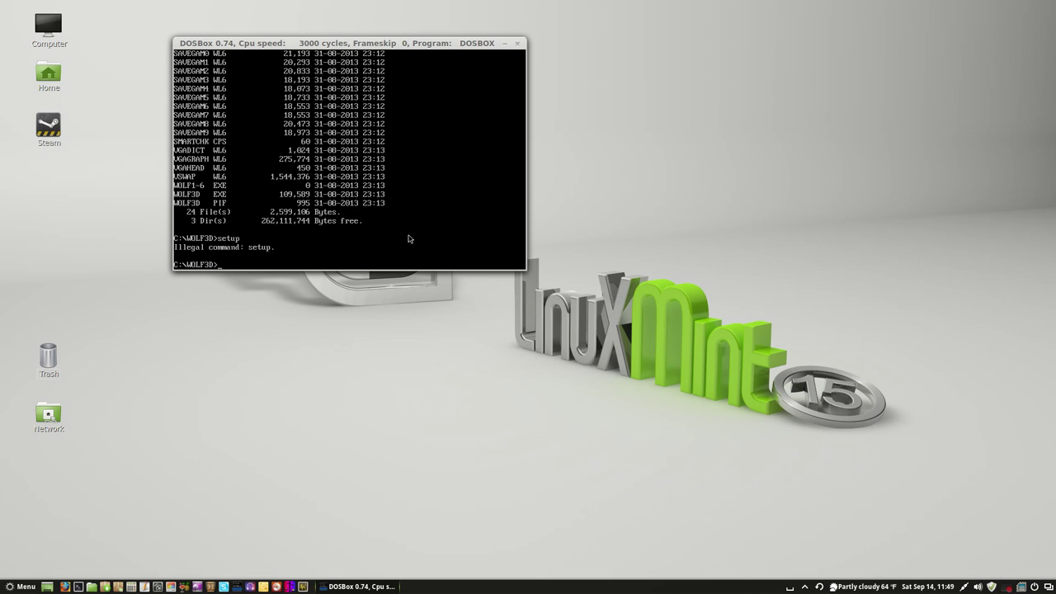
# - Continue the directory listing and start Wolfenstein 3D with the wolf3d command
pyautogui.write('di')
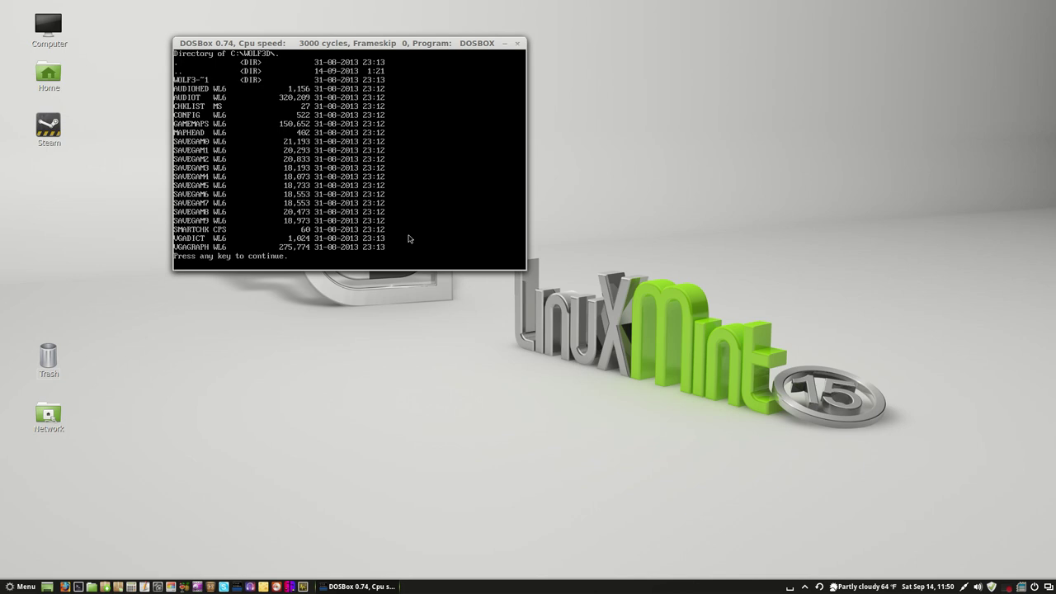
pyautogui.press('space')
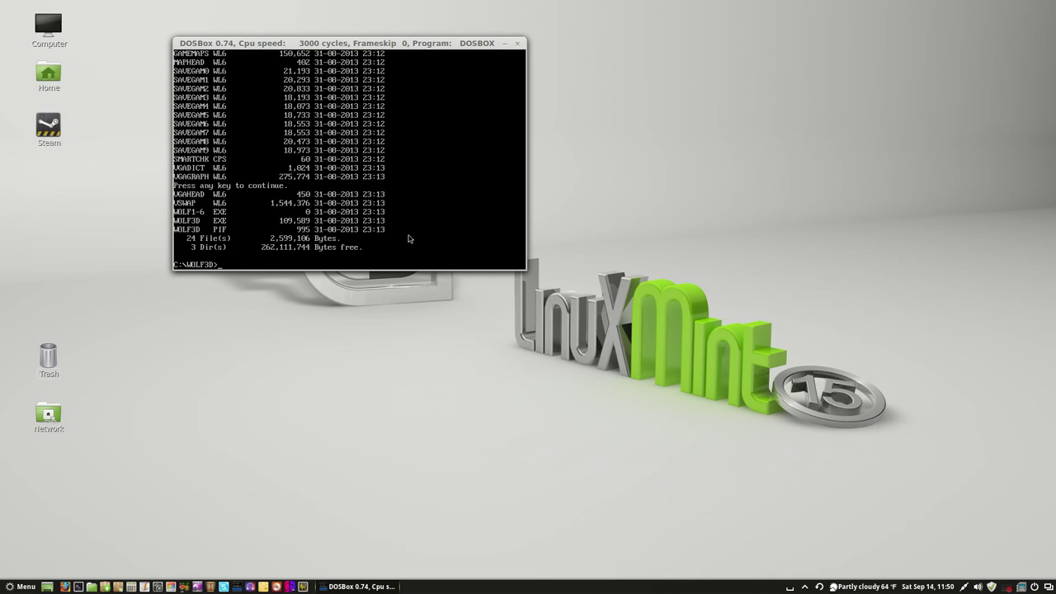
pyautogui.write('wold')
pyautogui.press('BackSpace')
pyautogui.write('f3d')
pyautogui.press('Return')
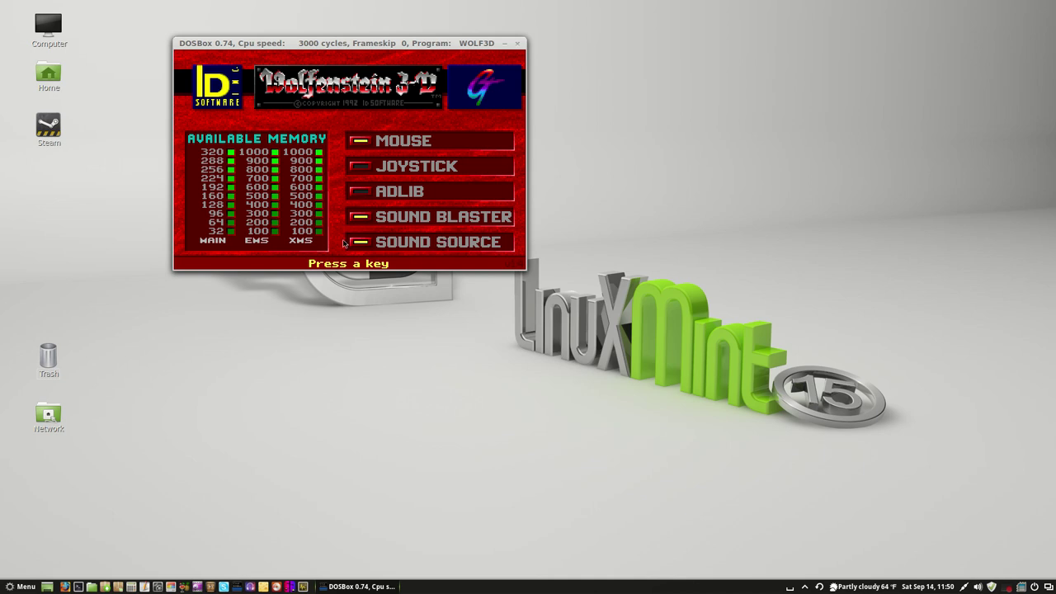
# - Skip Wolfenstein 3D's memory and title screens, then choose Control in the options menu
pyautogui.press('Return')
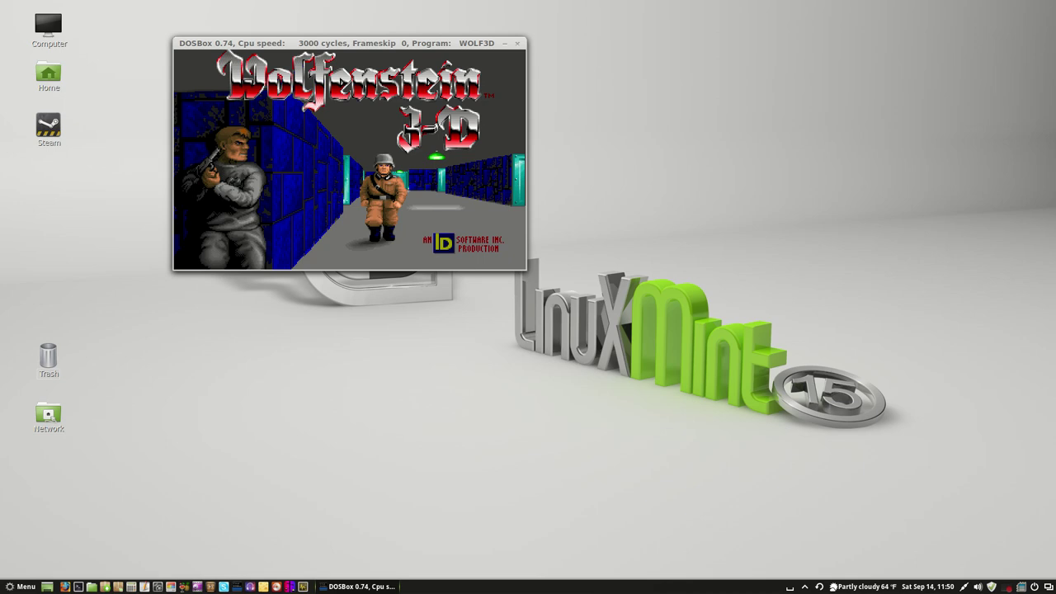
pyautogui.press('Return')
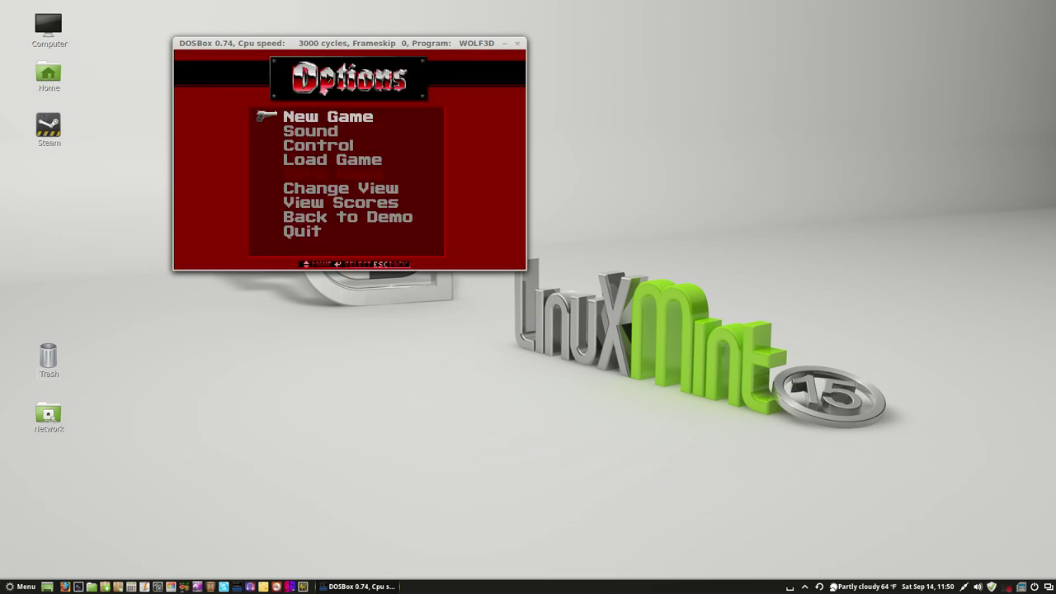
pyautogui.press('Down')
pyautogui.press('Down')
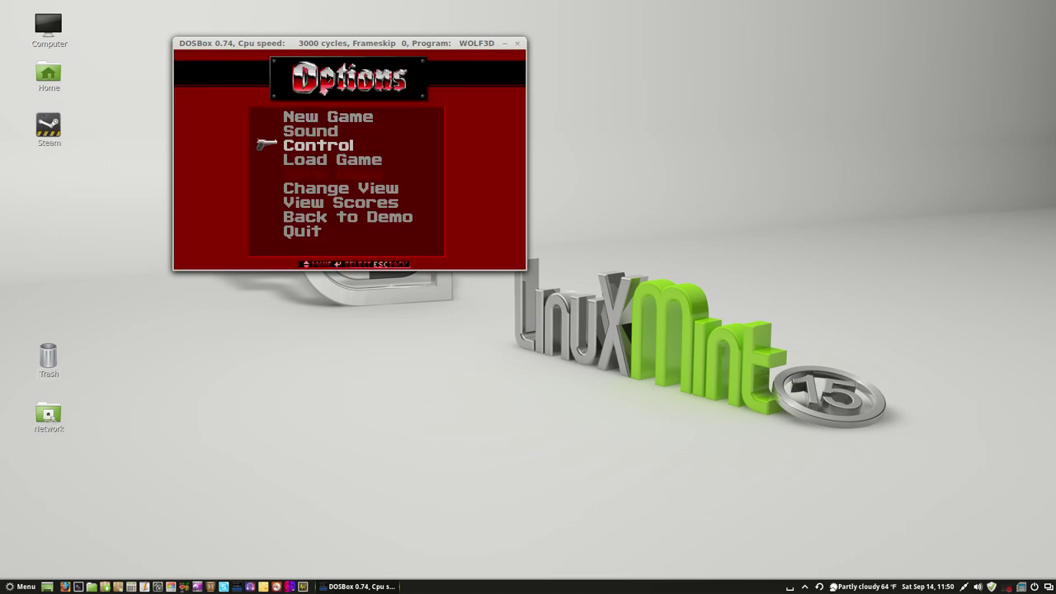
pyautogui.press('Return')
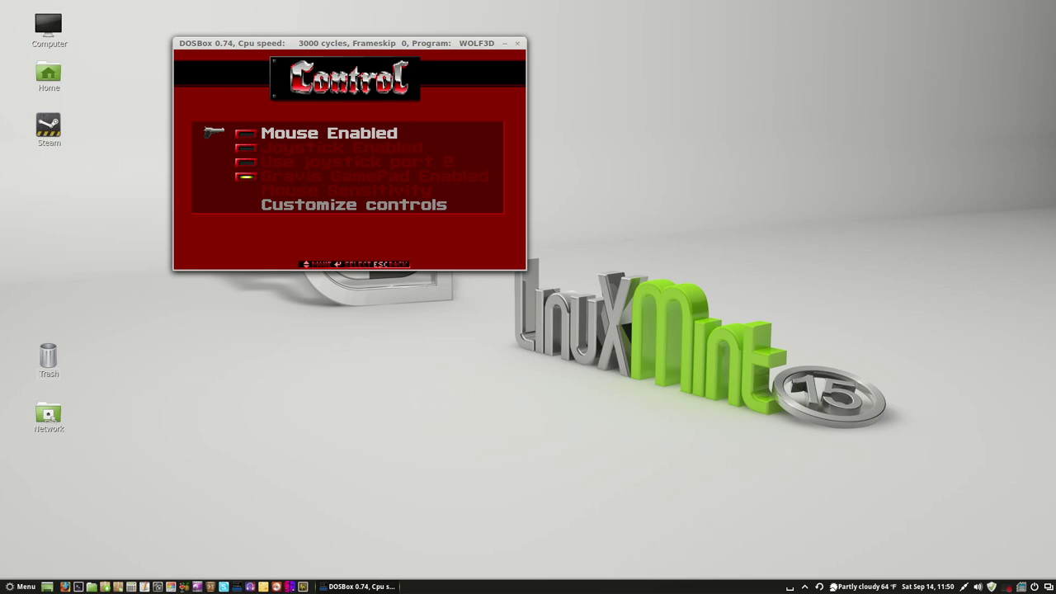